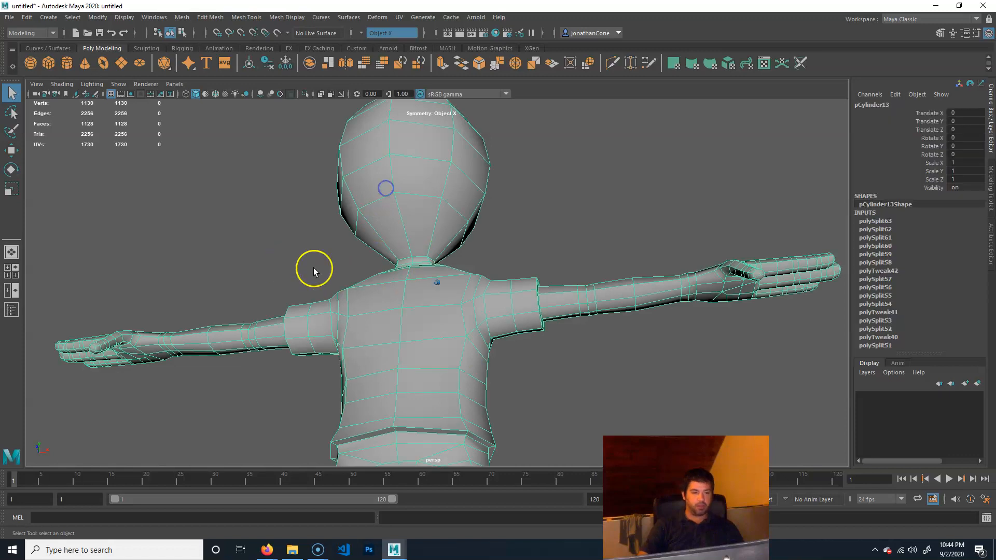
- Delete all the faces of the blocky head from the body mesh, leaving the neck open
{"action": "right_click_drag", "start_coordinate": [433, 274], "coordinate": [439, 248], "text": "alt"}
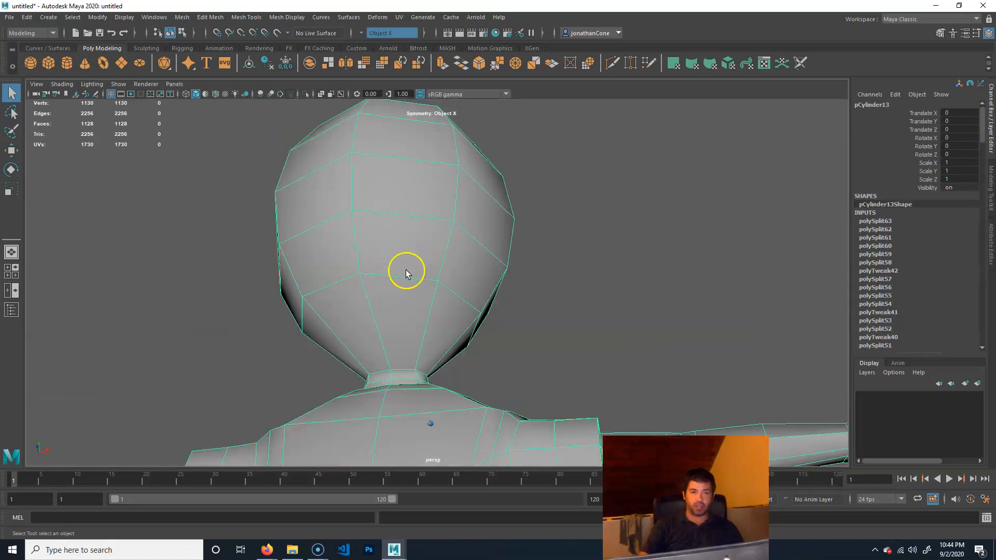
{"action": "left_click", "coordinate": [396, 187]}
{"action": "right_click_drag", "start_coordinate": [398, 248], "coordinate": [400, 257]}
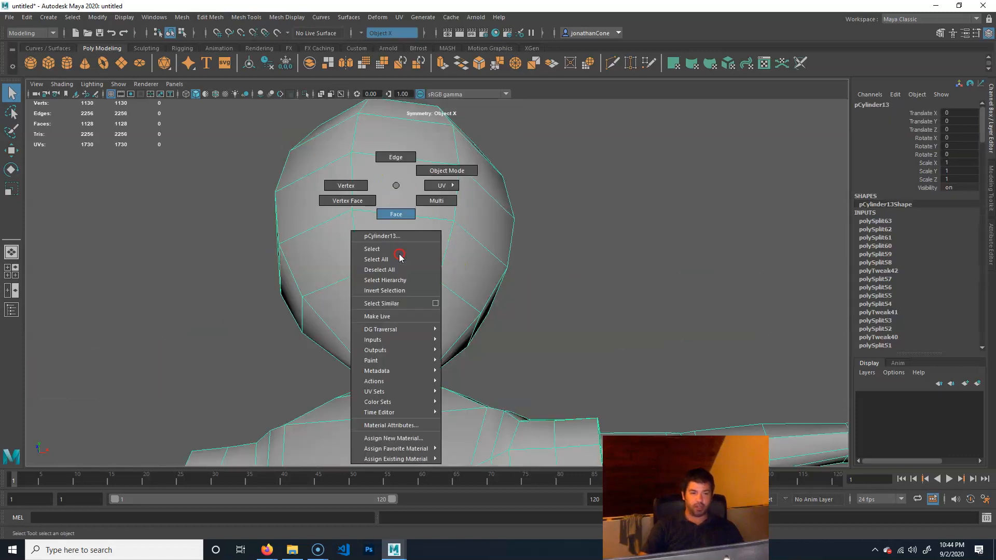
{"action": "right_click_drag", "start_coordinate": [395, 216], "coordinate": [395, 214]}
{"action": "left_click", "coordinate": [586, 289]}
{"action": "right_click_drag", "start_coordinate": [586, 289], "coordinate": [419, 313], "text": "alt"}
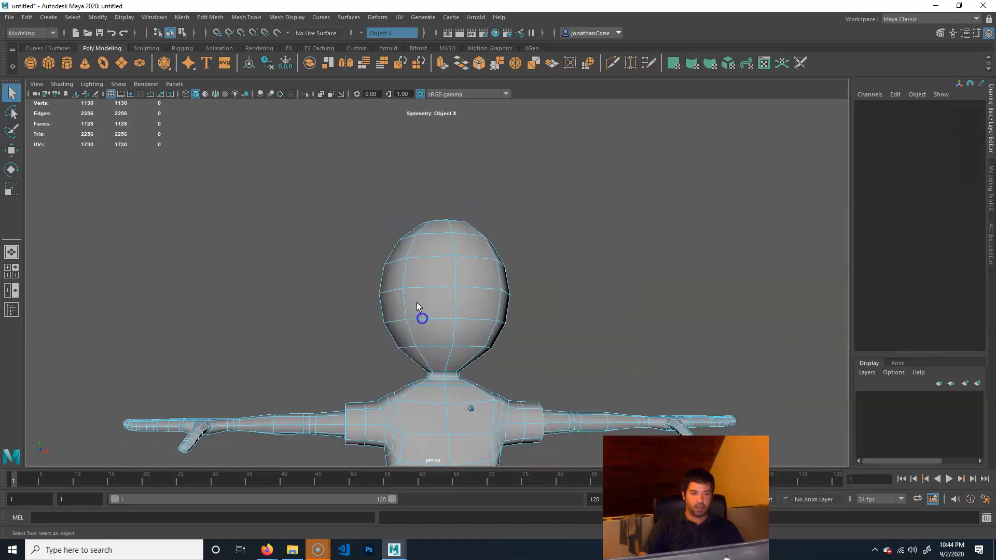
{"action": "left_click_drag", "start_coordinate": [553, 332], "coordinate": [568, 359]}
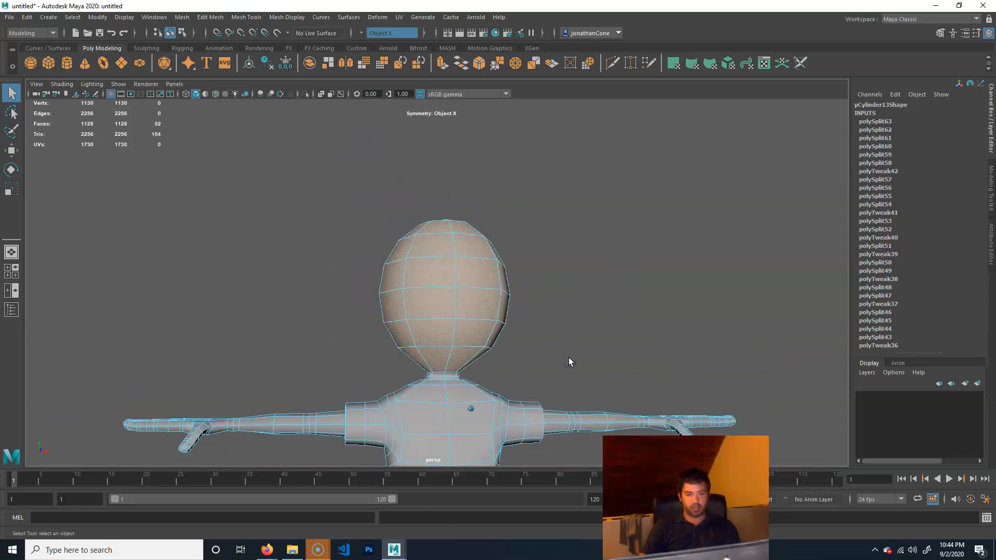
{"action": "mouse_move", "coordinate": [453, 322]}
{"action": "left_mouse_down"}
{"action": "mouse_move", "coordinate": [415, 323]}
{"action": "mouse_move", "coordinate": [543, 342]}
{"action": "mouse_move", "coordinate": [512, 354]}
{"action": "mouse_move", "coordinate": [472, 395]}
{"action": "left_mouse_up"}
{"action": "key", "text": "Delete"}
{"action": "middle_click_drag", "start_coordinate": [472, 396], "coordinate": [482, 296], "text": "alt"}
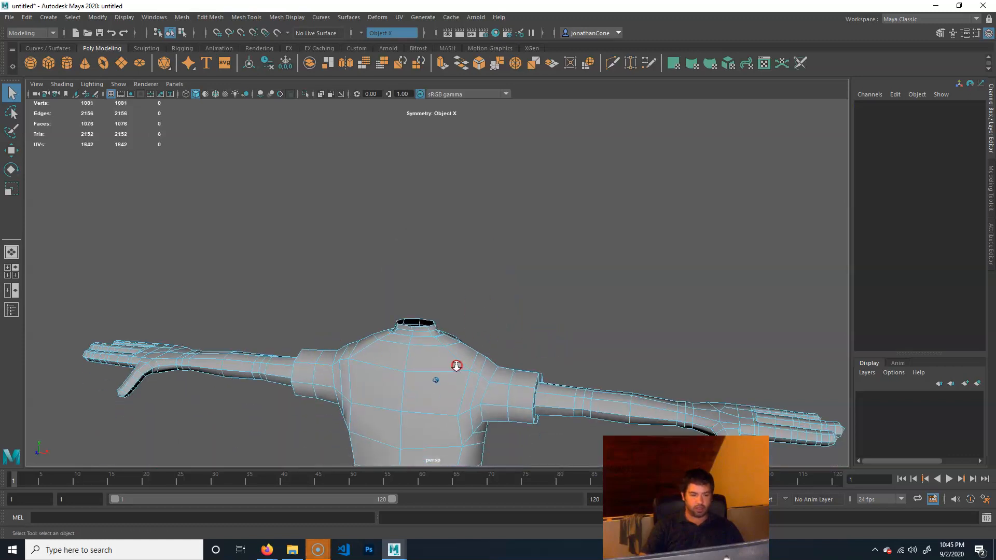
- Return the body mesh to object mode and clear the selection
{"action": "scroll", "coordinate": [457, 366], "scroll_direction": "up", "scroll_amount": 3}
{"action": "left_click_drag", "start_coordinate": [363, 340], "coordinate": [387, 350]}
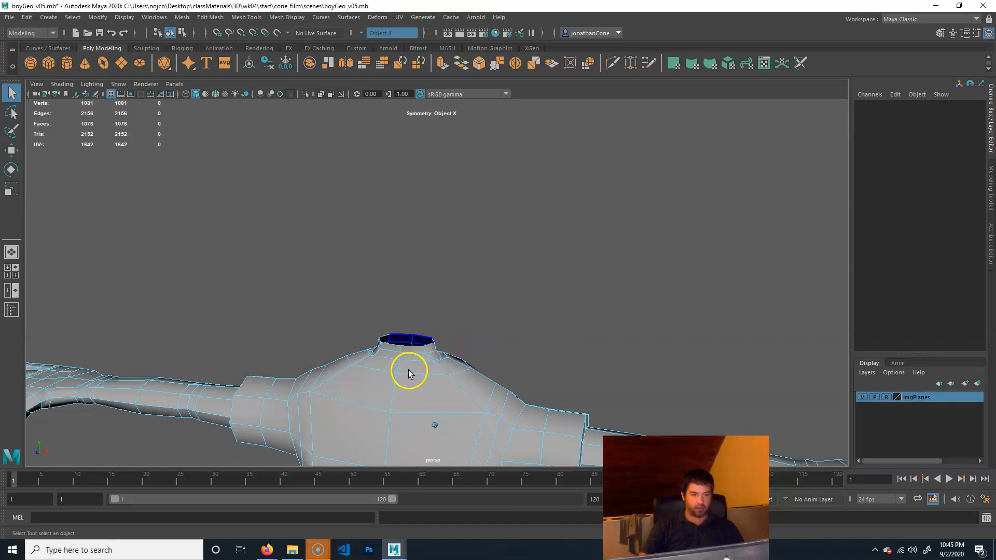
{"action": "left_click", "coordinate": [418, 400]}
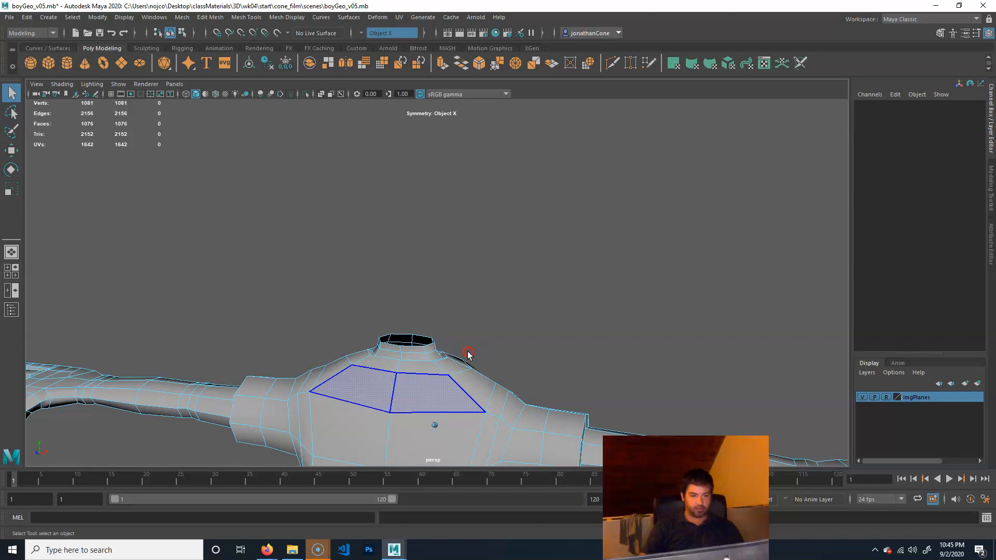
{"action": "right_click", "coordinate": [476, 330]}
{"action": "left_click", "coordinate": [469, 249]}
{"action": "left_click", "coordinate": [543, 332]}
{"action": "left_click_drag", "start_coordinate": [569, 382], "coordinate": [504, 339], "text": "alt"}
{"action": "left_click", "coordinate": [419, 166]}
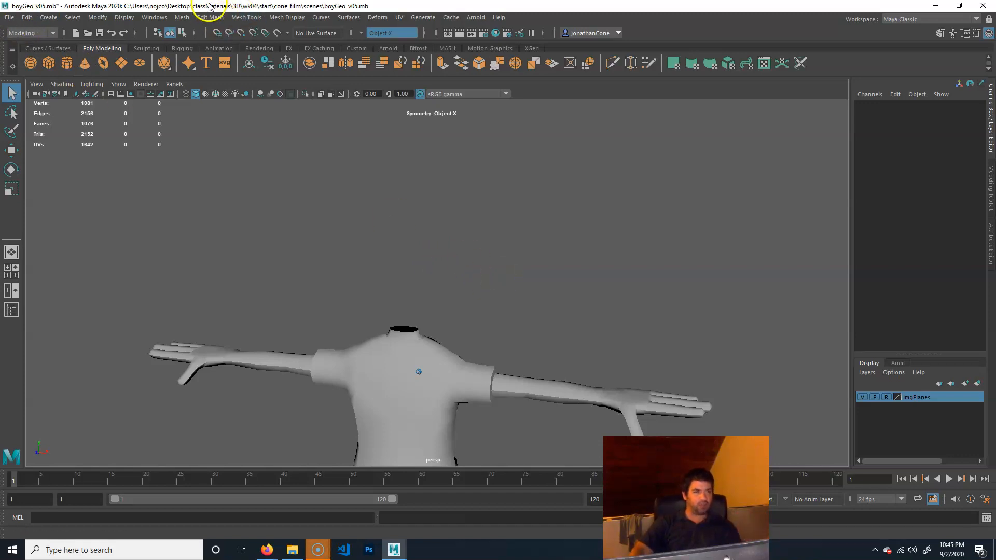
- Check the loaded and auto-load state of objExport.mll in the Plug-in Manager, then close the manager
{"action": "left_click", "coordinate": [145, 17]}
{"action": "mouse_move", "coordinate": [207, 119]}
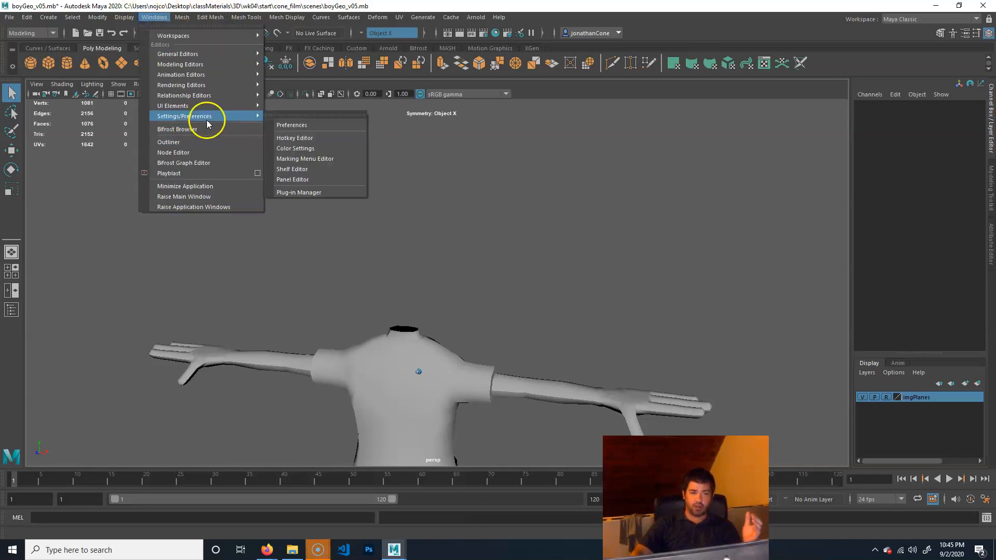
{"action": "left_click", "coordinate": [334, 193]}
{"action": "scroll", "coordinate": [392, 304], "scroll_direction": "down", "scroll_amount": 2}
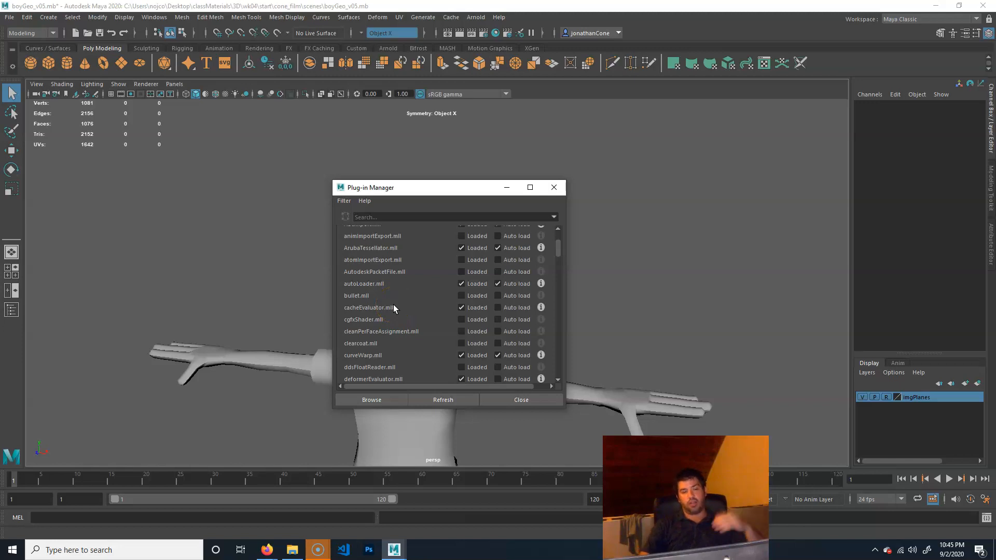
{"action": "scroll", "coordinate": [375, 319], "scroll_direction": "down", "scroll_amount": 3}
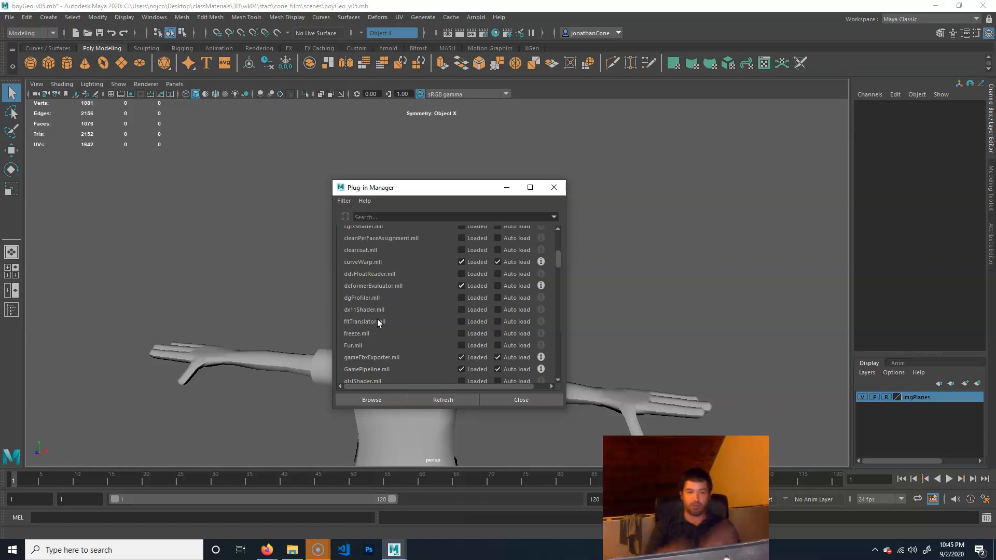
{"action": "scroll", "coordinate": [393, 330], "scroll_direction": "down", "scroll_amount": 3}
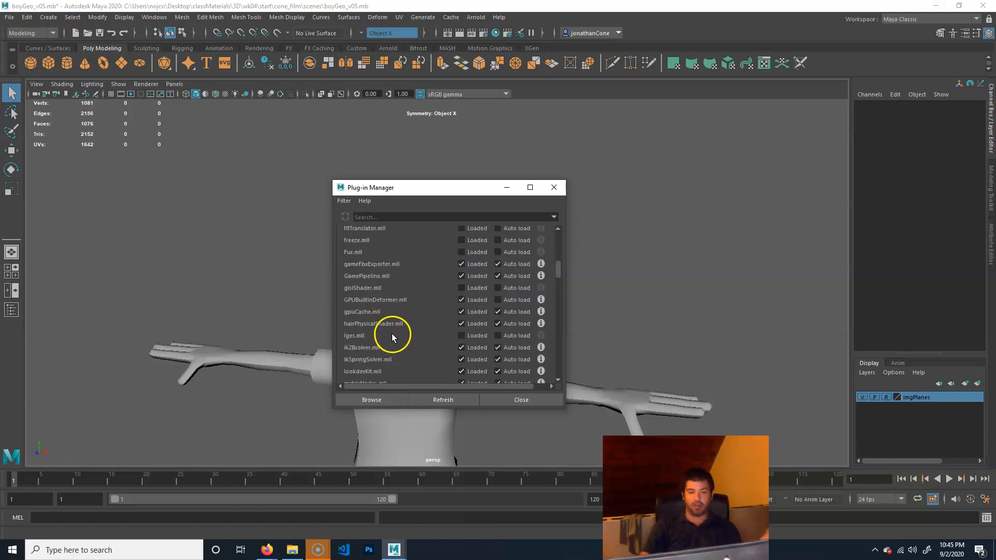
{"action": "scroll", "coordinate": [405, 340], "scroll_direction": "down", "scroll_amount": 2}
{"action": "scroll", "coordinate": [438, 363], "scroll_direction": "up", "scroll_amount": 4}
{"action": "scroll", "coordinate": [447, 294], "scroll_direction": "down", "scroll_amount": 10}
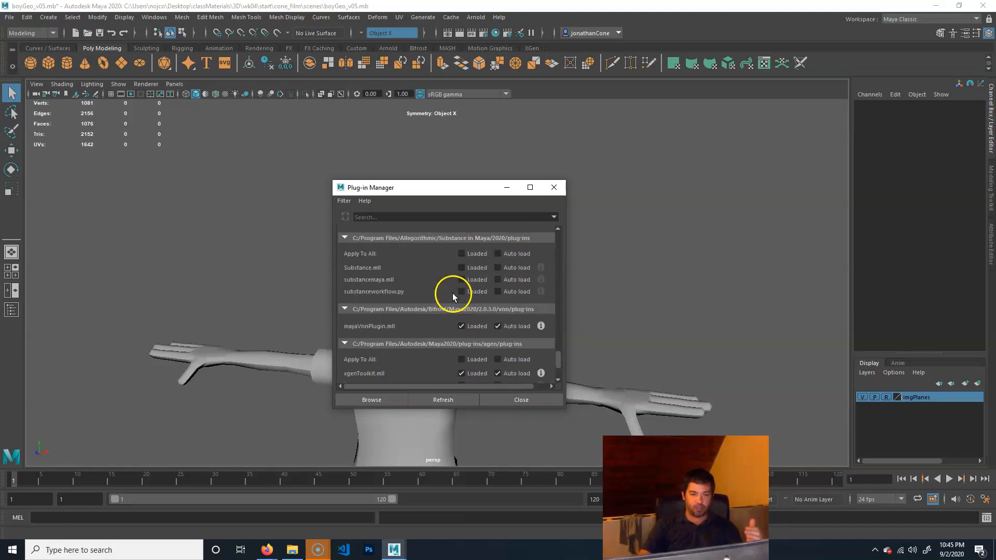
{"action": "scroll", "coordinate": [452, 296], "scroll_direction": "up", "scroll_amount": 6}
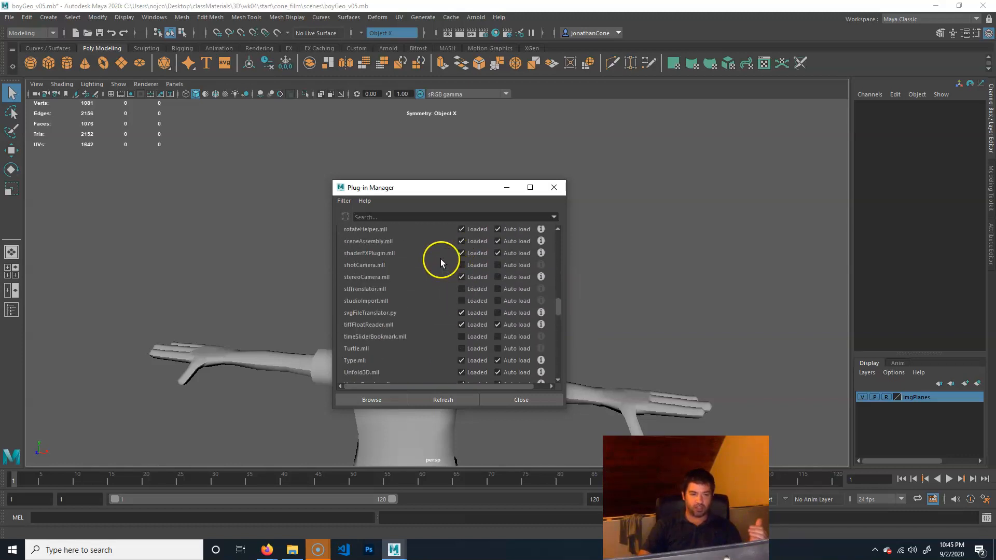
{"action": "scroll", "coordinate": [413, 265], "scroll_direction": "up", "scroll_amount": 5}
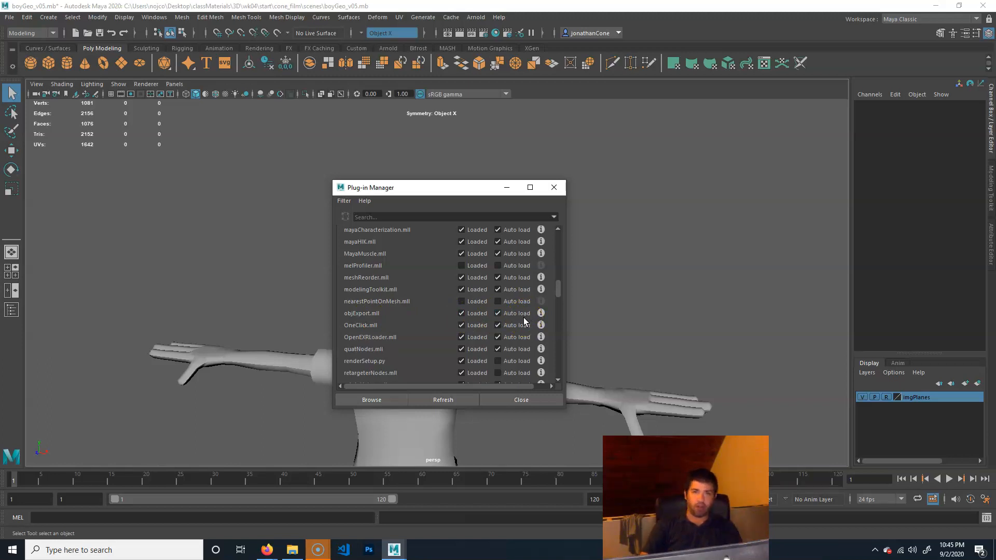
{"action": "left_click", "coordinate": [524, 401]}
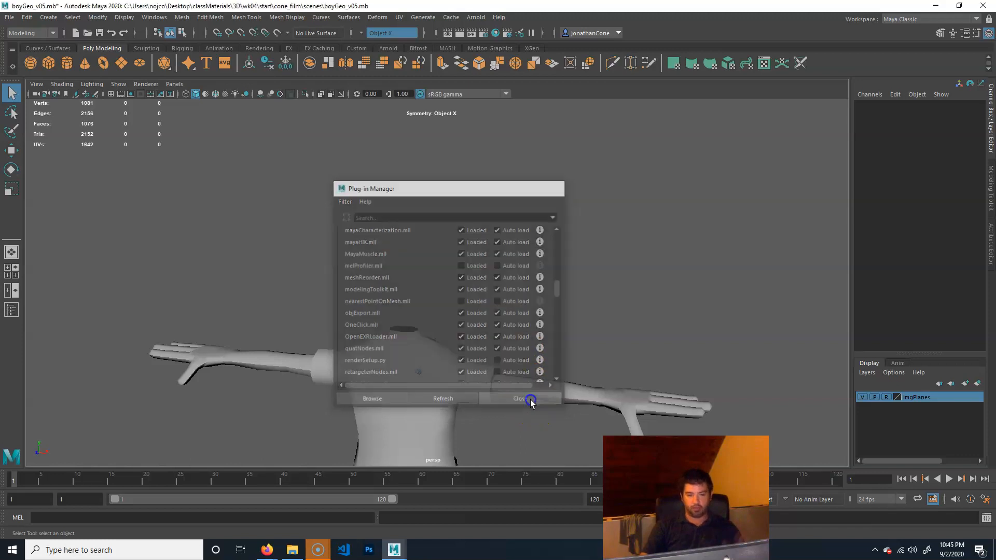
- Import toMaya.OBJ from the Desktop folder into the scene
{"action": "left_click", "coordinate": [9, 17]}
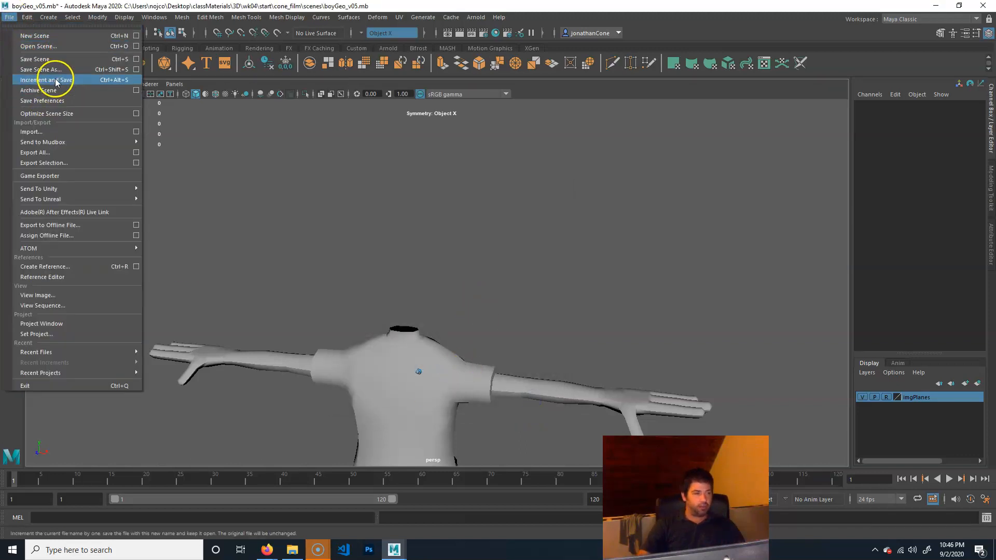
{"action": "left_click", "coordinate": [48, 133]}
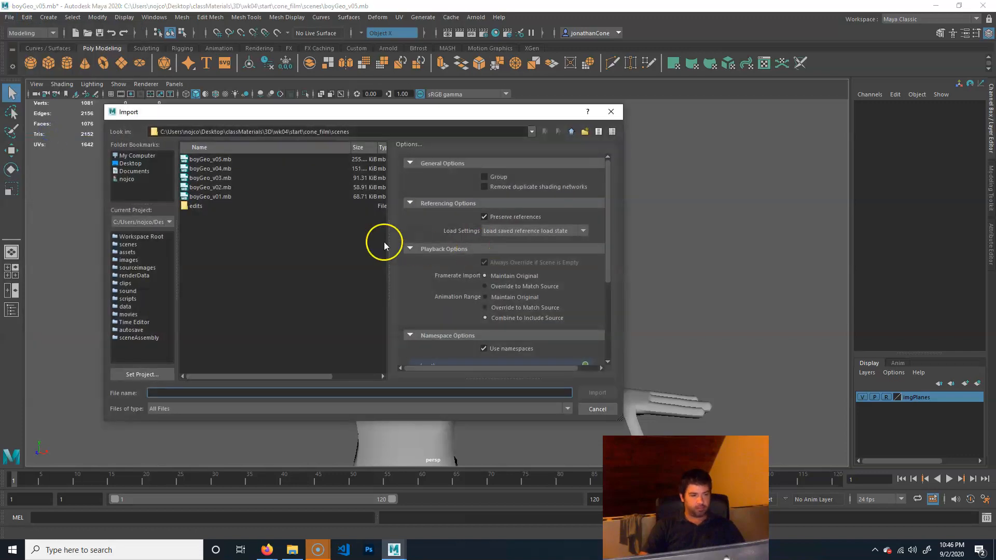
{"action": "left_click", "coordinate": [129, 163]}
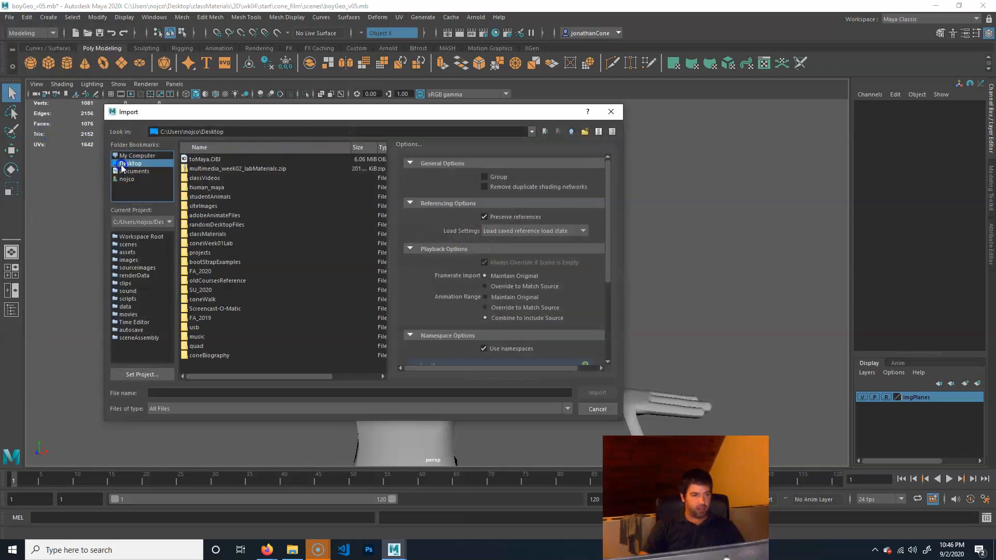
{"action": "left_click", "coordinate": [210, 160]}
{"action": "left_click", "coordinate": [598, 393]}
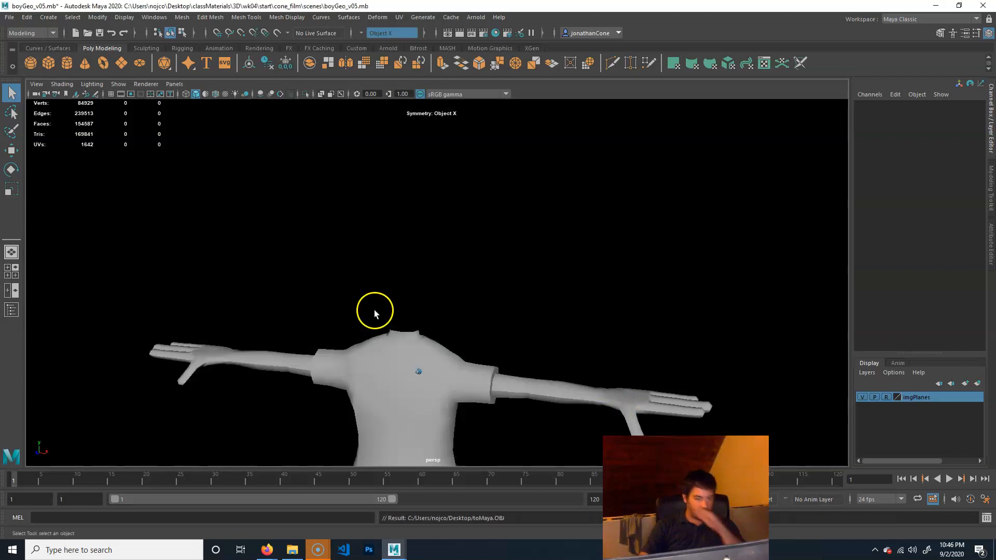
- Select the oversized imported head and scale it down uniformly to 0.041
{"action": "right_click_drag", "start_coordinate": [727, 292], "coordinate": [288, 273], "text": "alt"}
{"action": "left_click", "coordinate": [519, 238]}
{"action": "left_click_drag", "start_coordinate": [595, 322], "coordinate": [207, 259], "text": "alt"}
{"action": "key", "text": "r"}
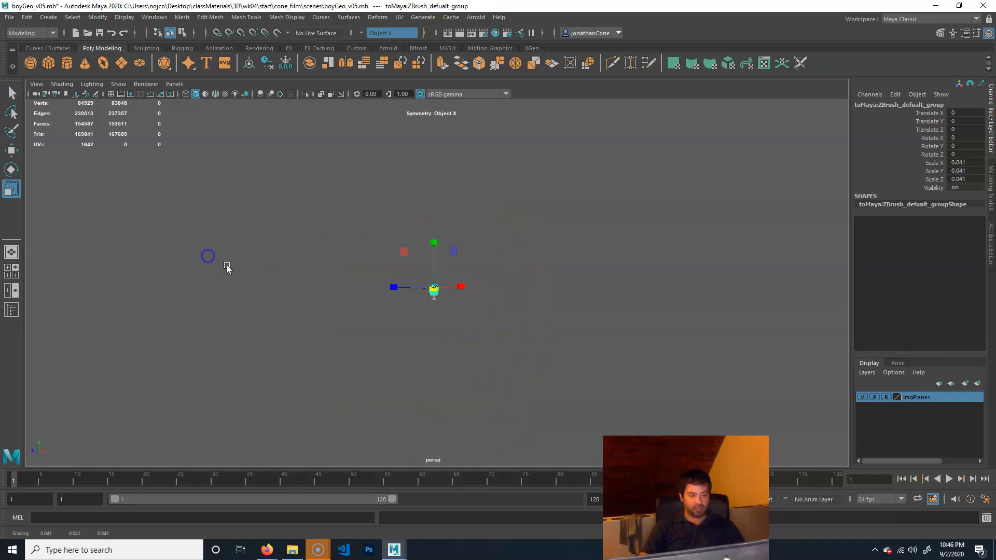
{"action": "key", "text": "f"}
{"action": "left_click_drag", "start_coordinate": [362, 280], "coordinate": [428, 317], "text": "alt"}
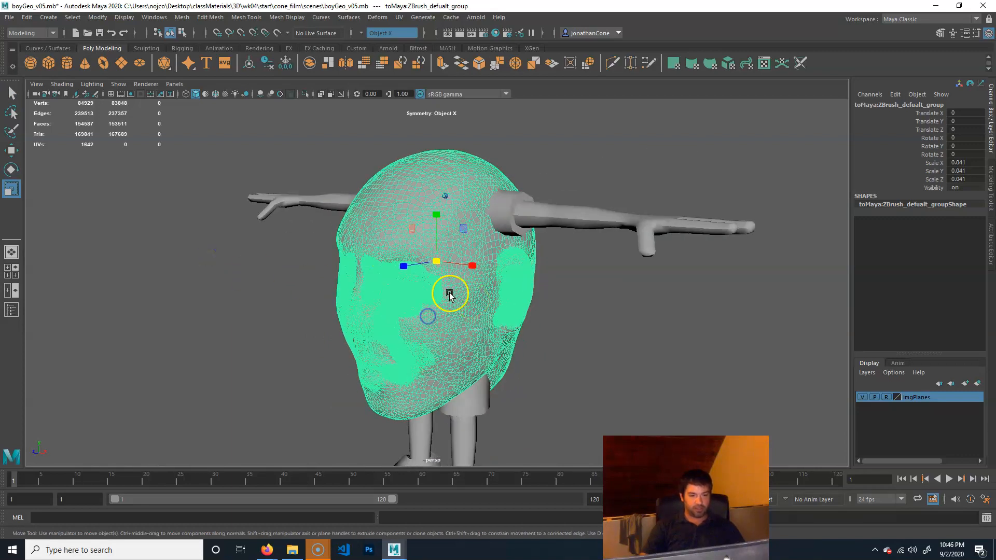
- Raise the imported head above the body to Translate Y 8.007 and Translate Z 0.796
{"action": "key", "text": "w"}
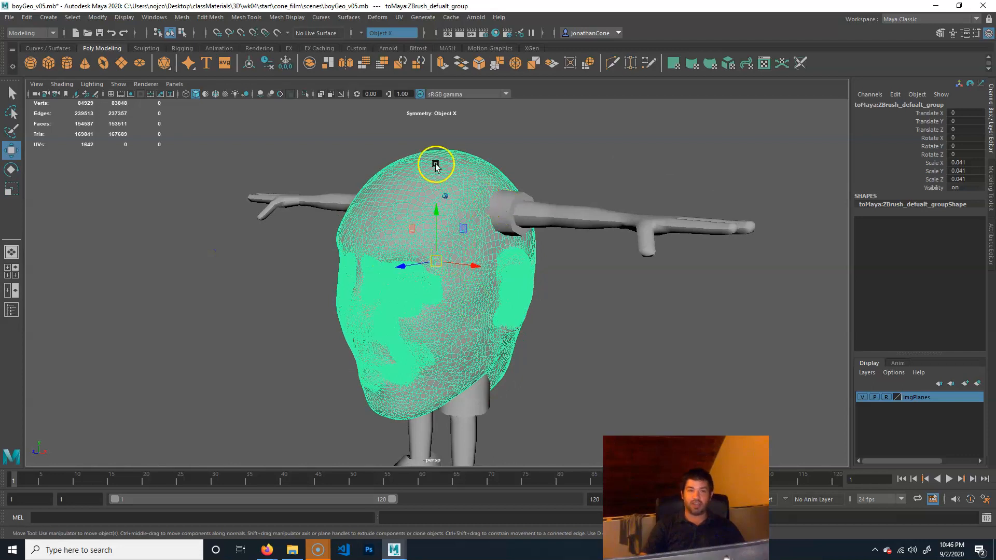
{"action": "scroll", "coordinate": [431, 214], "scroll_direction": "down", "scroll_amount": 3}
{"action": "left_click_drag", "start_coordinate": [434, 209], "coordinate": [433, 99]}
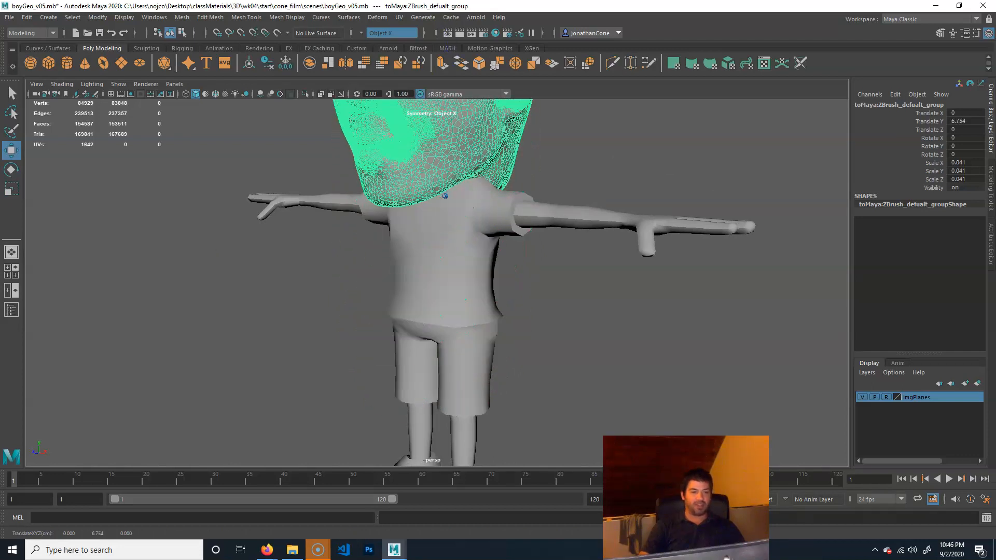
{"action": "scroll", "coordinate": [365, 217], "scroll_direction": "down", "scroll_amount": 2}
{"action": "left_click_drag", "start_coordinate": [366, 217], "coordinate": [403, 211], "text": "alt"}
{"action": "middle_click_drag", "start_coordinate": [406, 189], "coordinate": [392, 168]}
- Scale the head uniformly to 0.016 and move it down to Translate Y 5.182 and Translate Z 0.456
{"action": "key", "text": "r"}
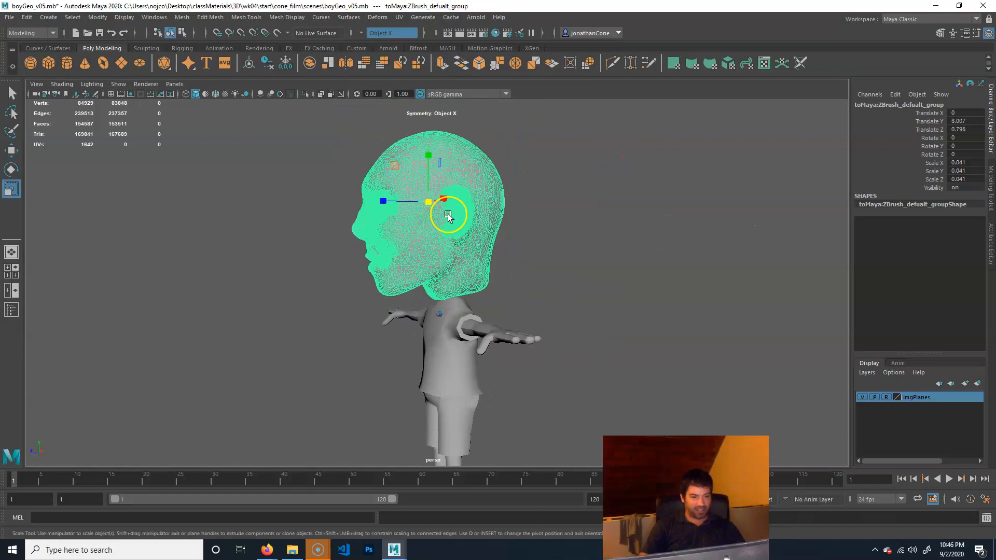
{"action": "left_click_drag", "start_coordinate": [431, 206], "coordinate": [366, 200]}
{"action": "key", "text": "w"}
{"action": "middle_click_drag", "start_coordinate": [389, 167], "coordinate": [399, 217]}
{"action": "left_click_drag", "start_coordinate": [397, 215], "coordinate": [453, 266], "text": "alt"}
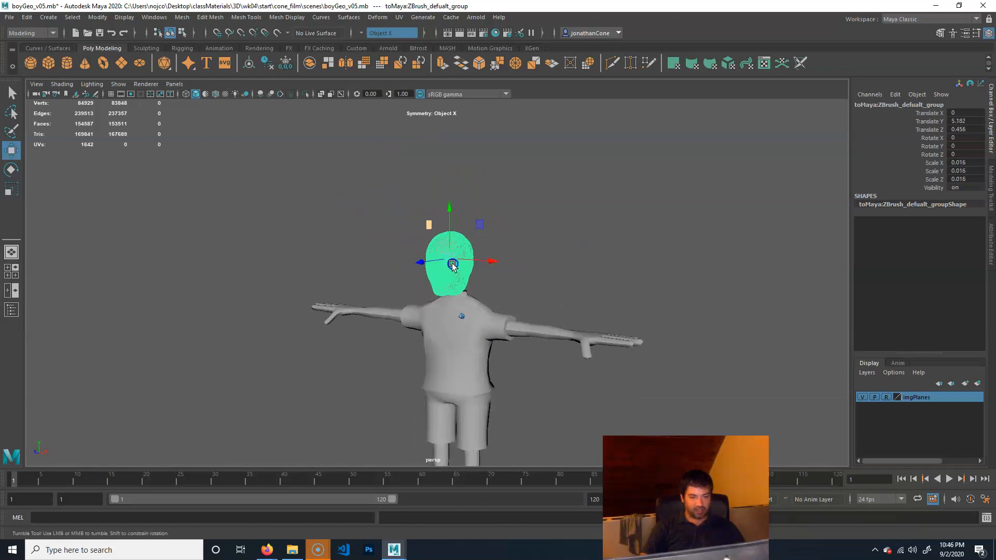
- Scale the head uniformly to 0.018 and place it over the neck at Translate Y 5.423 and Translate Z 0.438
{"action": "right_click_drag", "start_coordinate": [452, 265], "coordinate": [491, 285], "text": "alt"}
{"action": "right_click_drag", "start_coordinate": [392, 283], "coordinate": [556, 287], "text": "alt"}
{"action": "middle_click_drag", "start_coordinate": [556, 287], "coordinate": [513, 307], "text": "alt"}
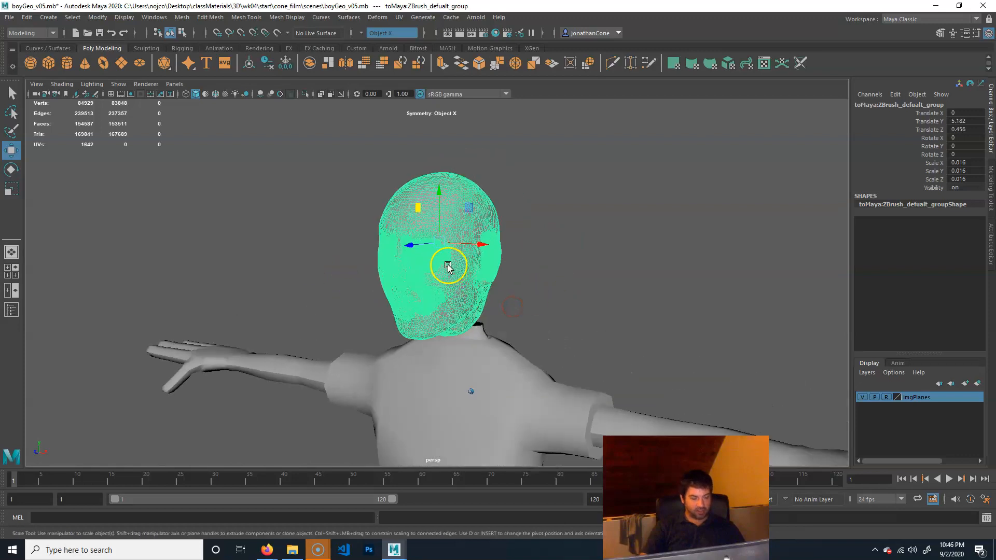
{"action": "key", "text": "r"}
{"action": "left_click_drag", "start_coordinate": [439, 244], "coordinate": [455, 247]}
{"action": "key", "text": "w"}
{"action": "left_click_drag", "start_coordinate": [419, 208], "coordinate": [420, 196]}
- Deselect the head and examine its size and fit on the body from several angles
{"action": "left_click_drag", "start_coordinate": [456, 256], "coordinate": [540, 272], "text": "alt"}
{"action": "right_click_drag", "start_coordinate": [610, 271], "coordinate": [518, 325], "text": "alt"}
{"action": "left_click_drag", "start_coordinate": [517, 325], "coordinate": [399, 312], "text": "alt"}
{"action": "left_click", "coordinate": [348, 236]}
{"action": "right_click_drag", "start_coordinate": [290, 295], "coordinate": [585, 322], "text": "alt"}
{"action": "middle_click_drag", "start_coordinate": [573, 326], "coordinate": [561, 362], "text": "alt"}
{"action": "left_click_drag", "start_coordinate": [441, 332], "coordinate": [416, 349], "text": "alt"}
{"action": "right_click_drag", "start_coordinate": [416, 350], "coordinate": [592, 338], "text": "alt"}
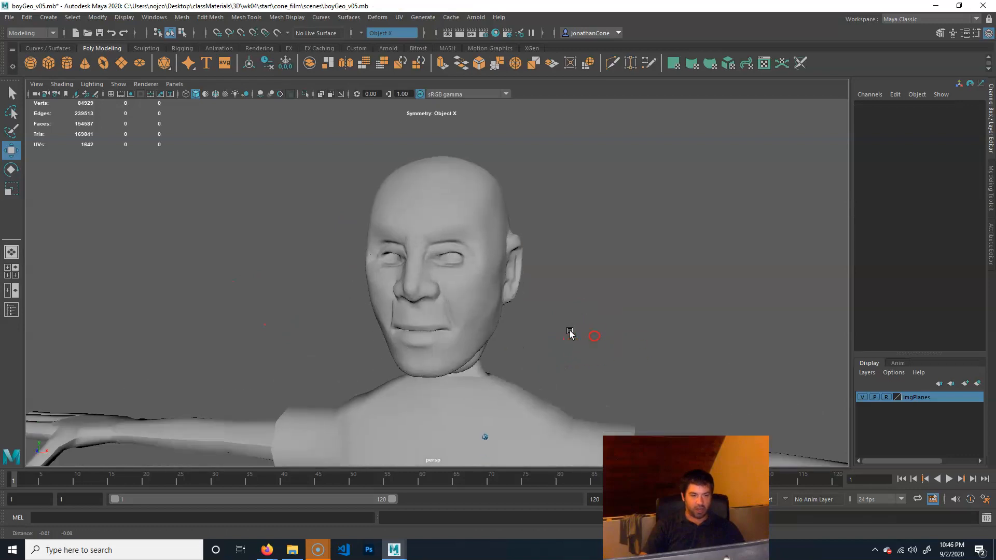
- Select the head and body together to compare their mesh density, and clear the selection
{"action": "left_click", "coordinate": [453, 279]}
{"action": "left_click_drag", "start_coordinate": [560, 301], "coordinate": [574, 307], "text": "alt"}
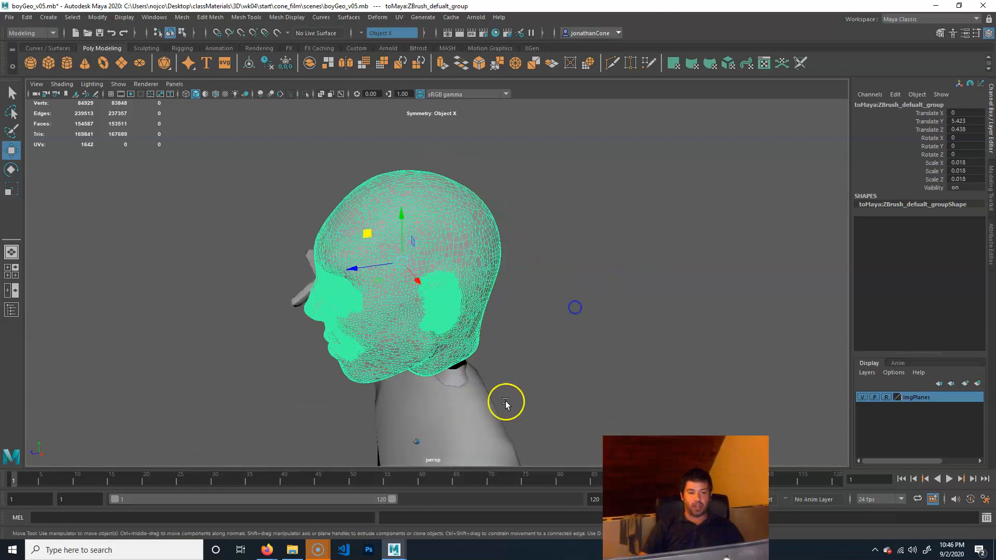
{"action": "left_click", "coordinate": [454, 431], "text": "shift"}
{"action": "right_click_drag", "start_coordinate": [581, 346], "coordinate": [235, 330], "text": "alt"}
{"action": "left_click_drag", "start_coordinate": [234, 330], "coordinate": [224, 325], "text": "alt"}
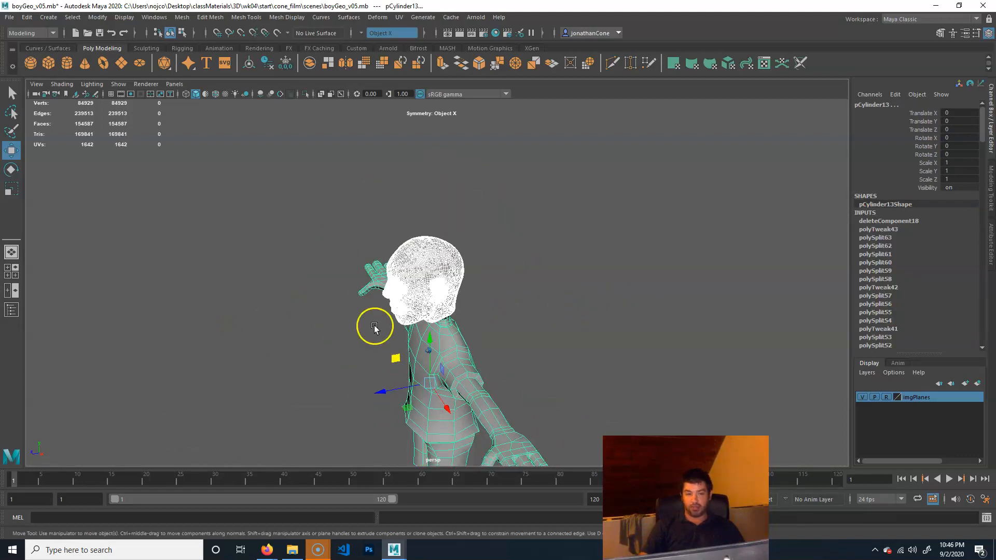
{"action": "left_click", "coordinate": [502, 223]}
- Select the imported head mesh and make it the live surface
{"action": "right_click_drag", "start_coordinate": [239, 321], "coordinate": [480, 313], "text": "alt"}
{"action": "left_click", "coordinate": [449, 281]}
{"action": "left_click_drag", "start_coordinate": [420, 309], "coordinate": [480, 297], "text": "alt"}
{"action": "right_click_drag", "start_coordinate": [417, 299], "coordinate": [447, 300], "text": "alt"}
{"action": "middle_click_drag", "start_coordinate": [394, 282], "coordinate": [388, 311], "text": "alt"}
{"action": "right_click_drag", "start_coordinate": [351, 312], "coordinate": [476, 309], "text": "alt"}
{"action": "left_click_drag", "start_coordinate": [476, 310], "coordinate": [524, 252], "text": "alt"}
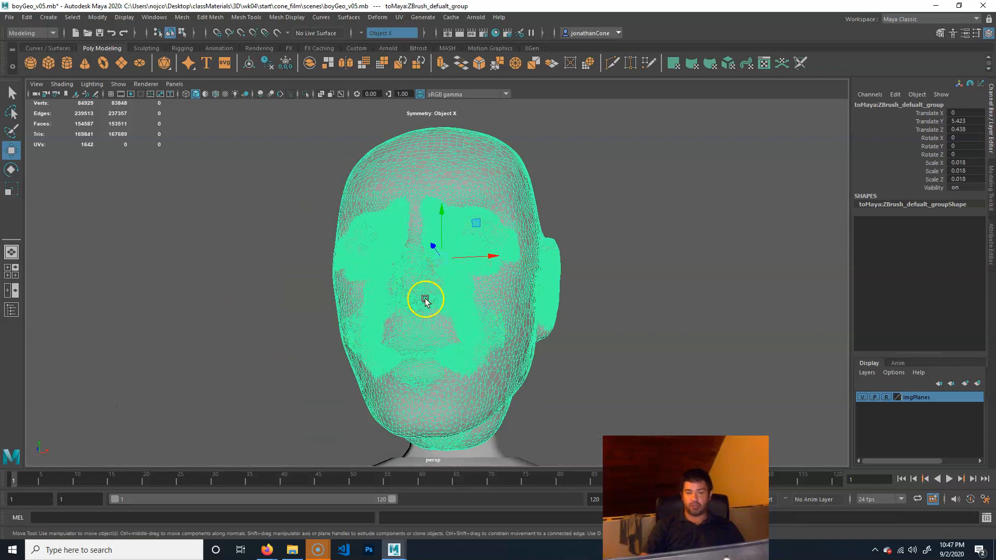
{"action": "left_click", "coordinate": [438, 116]}
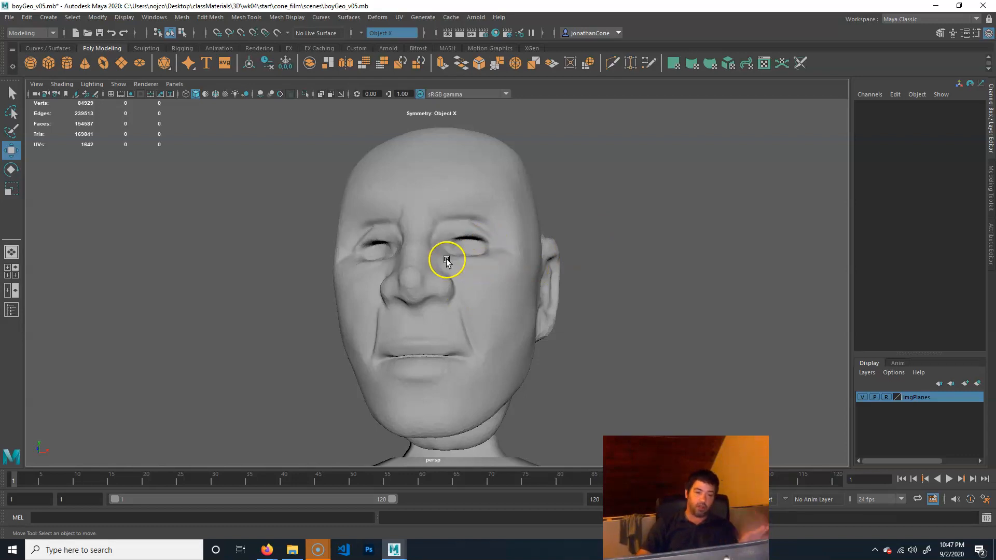
{"action": "left_click", "coordinate": [477, 170]}
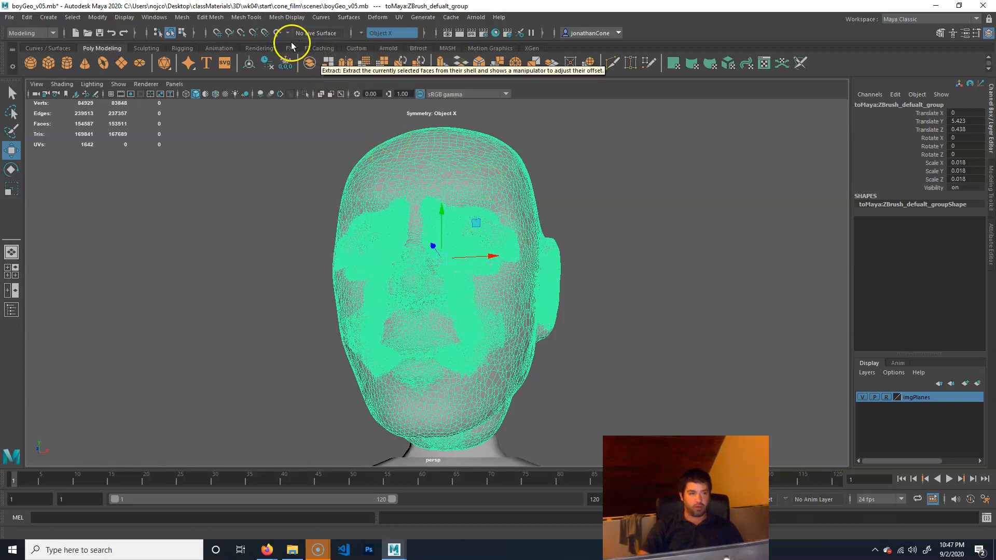
{"action": "left_click", "coordinate": [276, 33]}
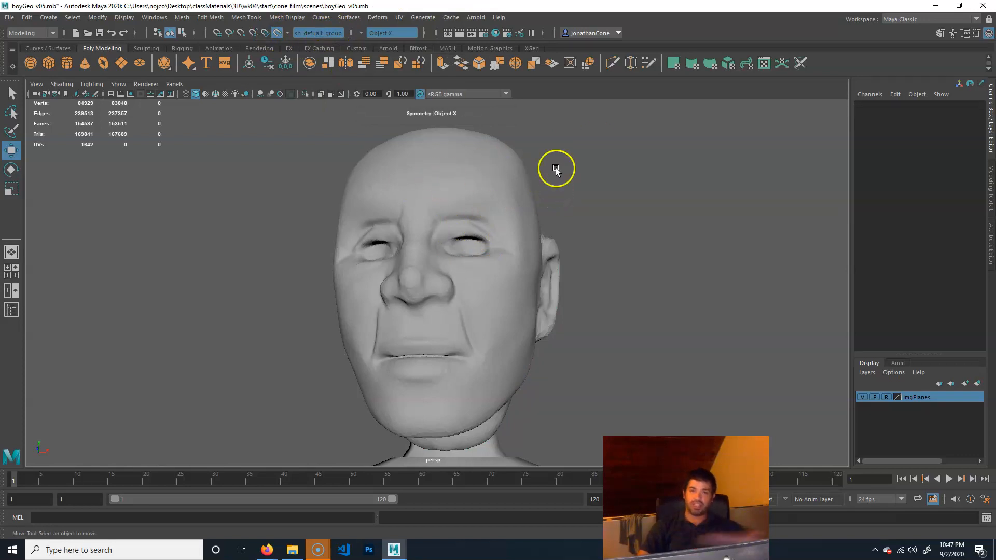
- Create a polygon cube and slide it across the live head surface to the side of the forehead
{"action": "left_click", "coordinate": [48, 63]}
{"action": "scroll", "coordinate": [640, 161], "scroll_direction": "down", "scroll_amount": 5}
{"action": "left_click_drag", "start_coordinate": [447, 426], "coordinate": [468, 254]}
{"action": "left_click_drag", "start_coordinate": [391, 262], "coordinate": [995, 265]}
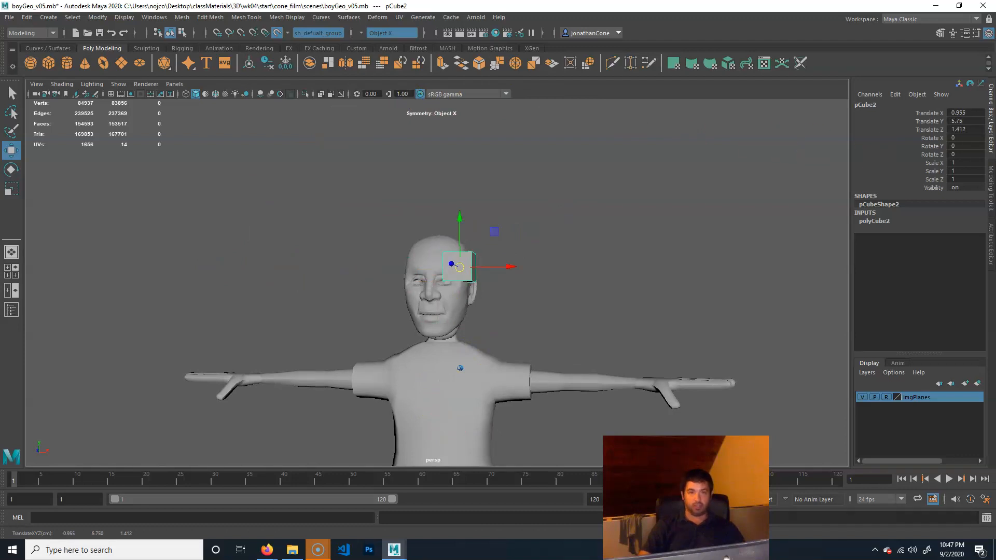
- Delete the polygon cube from the side of the forehead
{"action": "key", "text": "Delete"}
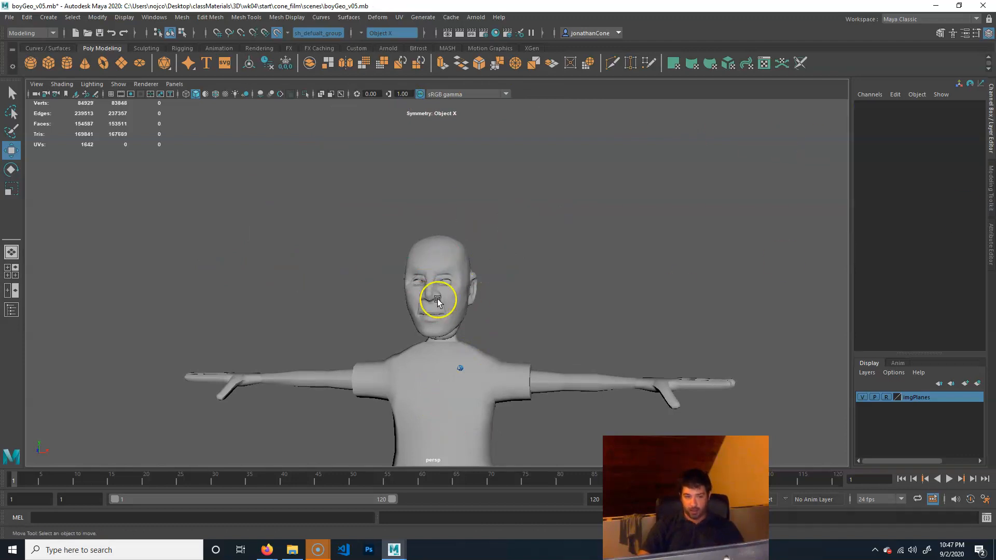
{"action": "right_click_drag", "start_coordinate": [460, 278], "coordinate": [740, 291], "text": "alt"}
{"action": "right_click_drag", "start_coordinate": [505, 293], "coordinate": [628, 283], "text": "alt"}
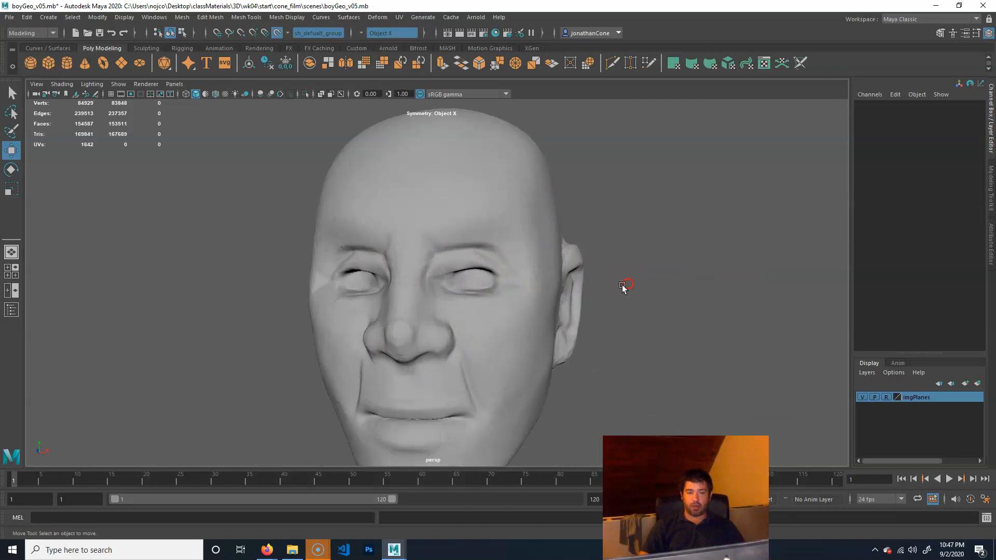
{"action": "middle_click_drag", "start_coordinate": [627, 284], "coordinate": [569, 277], "text": "alt"}
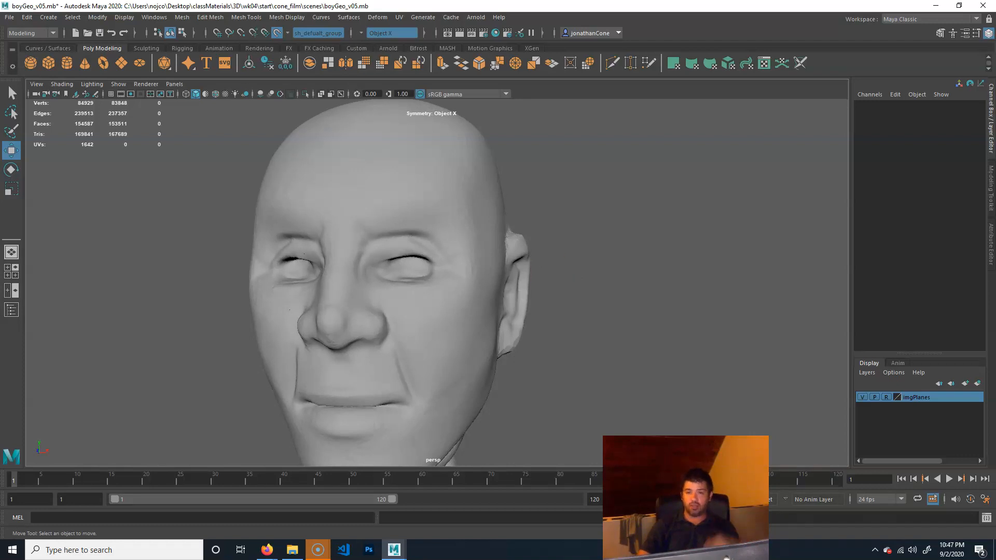
- Activate the Quad Draw tool and expand its list of keyboard and mouse shortcuts
{"action": "left_click", "coordinate": [943, 34]}
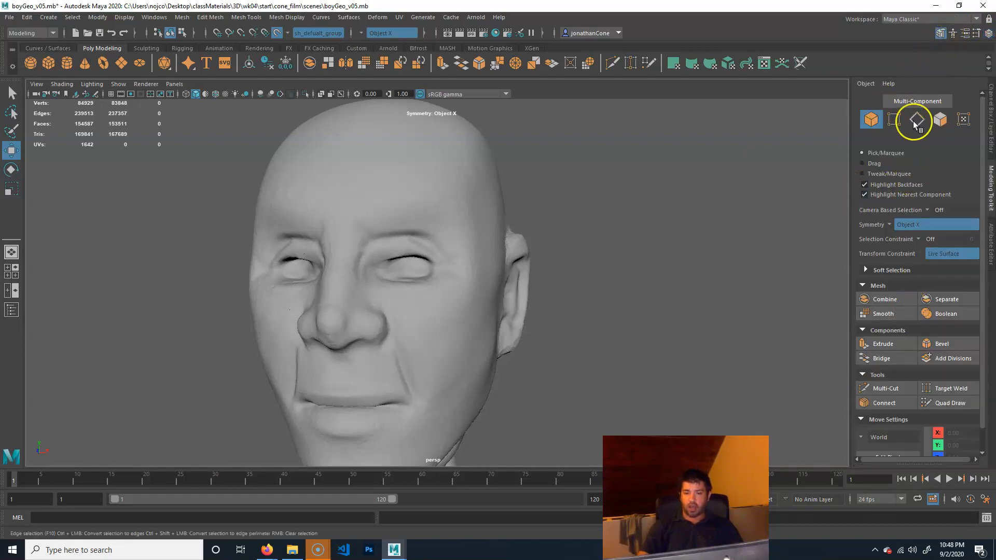
{"action": "scroll", "coordinate": [888, 353], "scroll_direction": "down", "scroll_amount": 1}
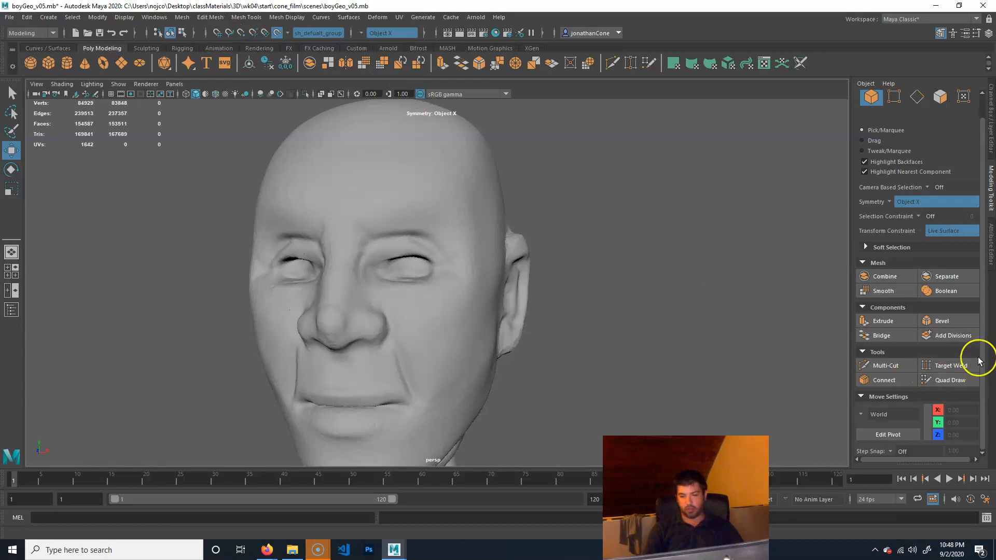
{"action": "left_click", "coordinate": [954, 381]}
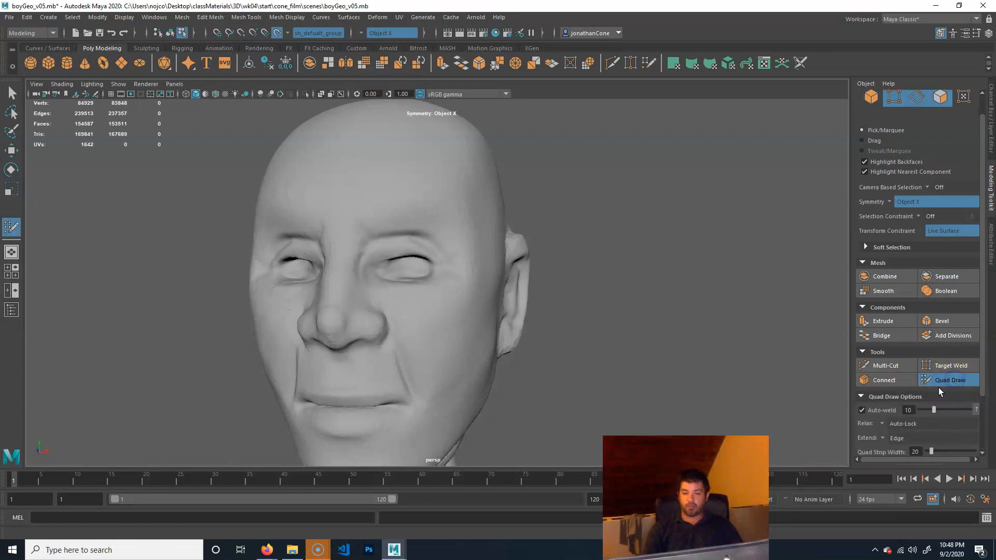
{"action": "scroll", "coordinate": [940, 389], "scroll_direction": "down", "scroll_amount": 3}
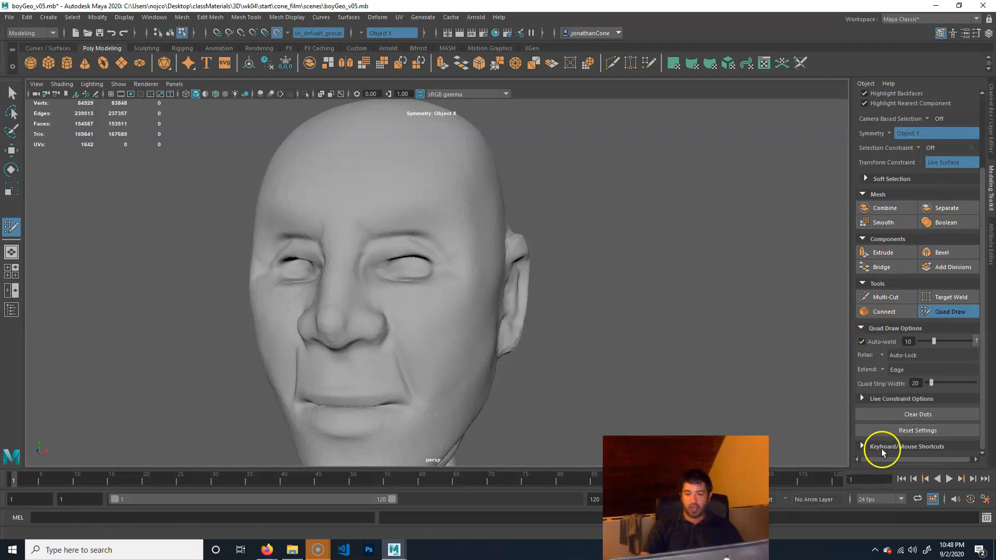
{"action": "left_click", "coordinate": [898, 447]}
{"action": "scroll", "coordinate": [903, 436], "scroll_direction": "down", "scroll_amount": 5}
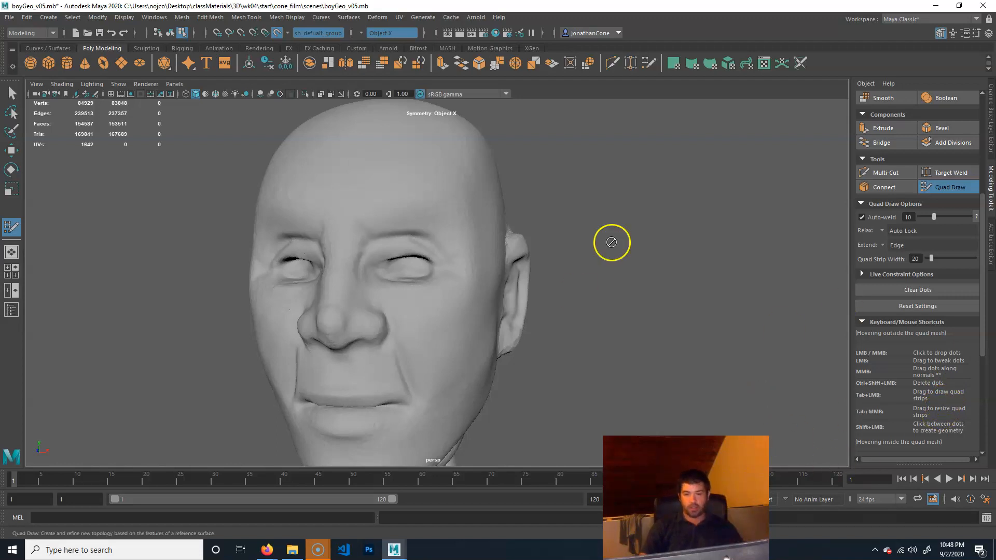
- Try Quad Draw on the forehead by placing four dots above the brow and filling them with a quad
{"action": "scroll", "coordinate": [490, 301], "scroll_direction": "up", "scroll_amount": 5}
{"action": "middle_click_drag", "start_coordinate": [489, 302], "coordinate": [491, 415], "text": "alt"}
{"action": "left_click", "coordinate": [426, 281]}
{"action": "left_click", "coordinate": [373, 234]}
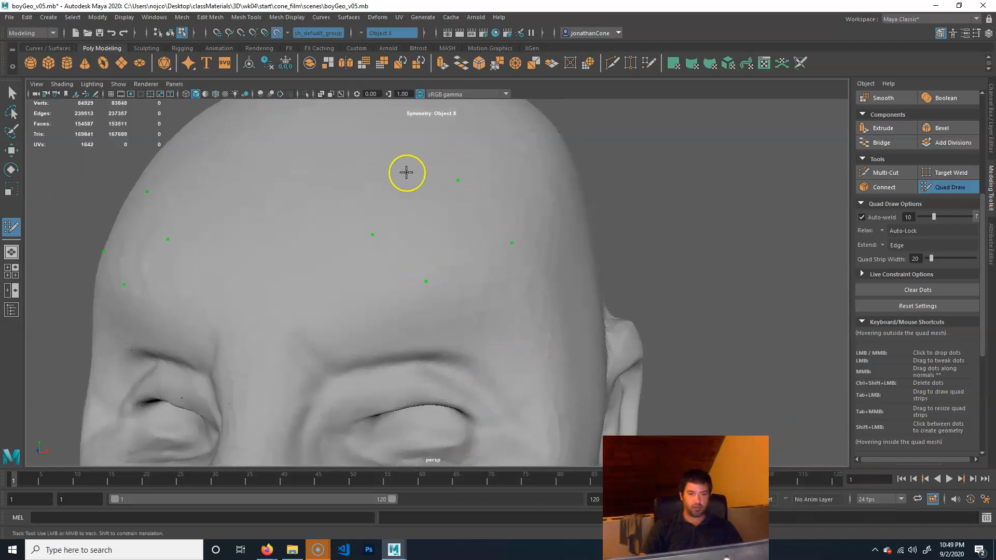
{"action": "left_click", "coordinate": [452, 247], "text": "shift"}
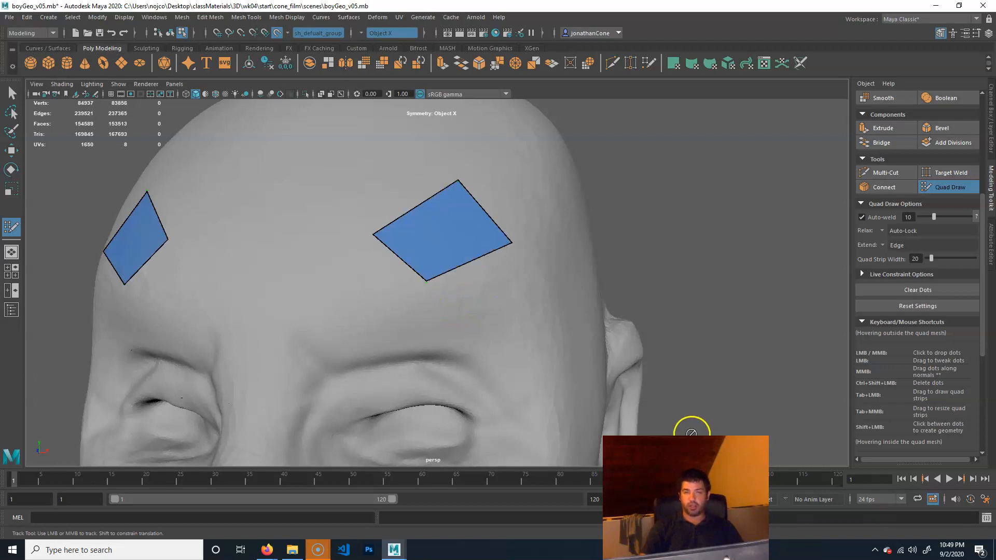
- Extend the forehead quad down toward the eye with two more connected quads, adding two dots for each
{"action": "left_click", "coordinate": [425, 306]}
{"action": "left_click", "coordinate": [314, 296]}
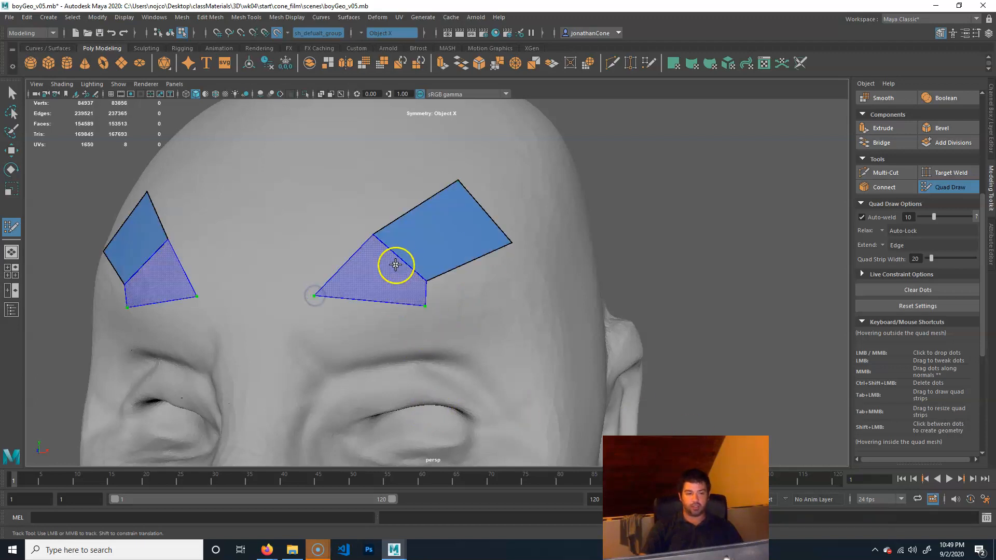
{"action": "left_click", "coordinate": [434, 356], "text": "shift"}
{"action": "left_click", "coordinate": [455, 350]}
{"action": "left_click", "coordinate": [380, 391]}
{"action": "left_click", "coordinate": [394, 339], "text": "shift"}
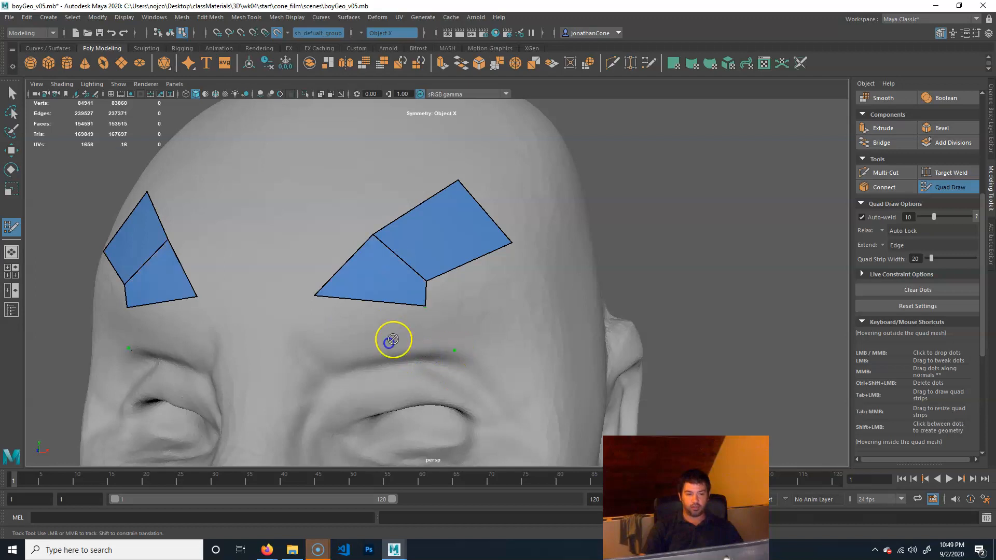
{"action": "left_click", "coordinate": [397, 340], "text": "shift"}
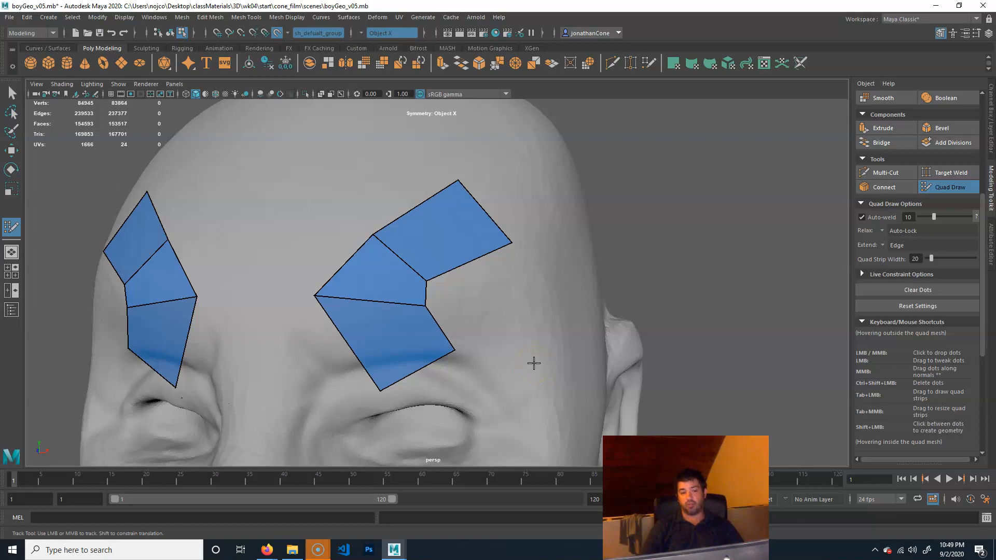
- Undo all the trial quads and dots on the forehead
{"action": "key", "text": "ctrl+z"}
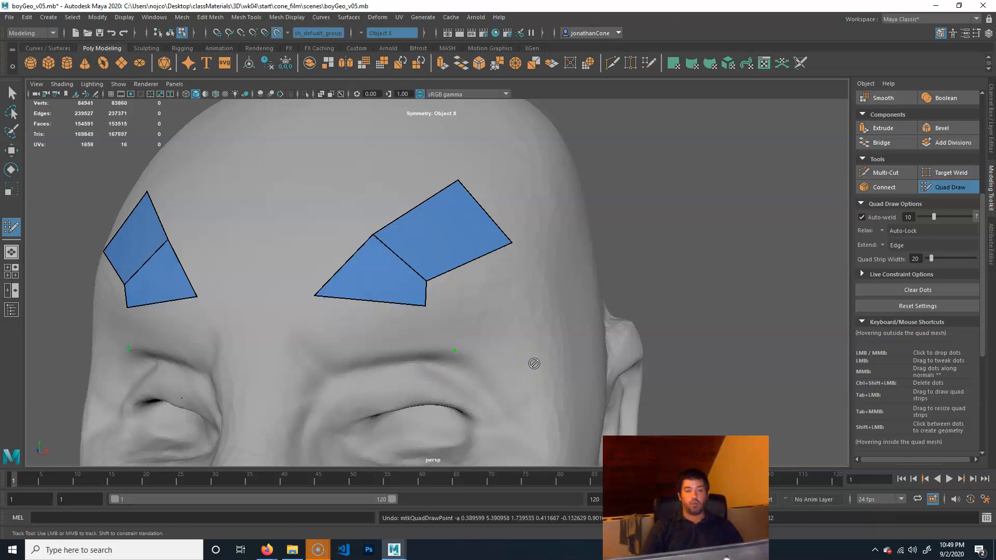
{"action": "key", "text": "ctrl+z"}
{"action": "key", "text": "ctrl+z"}
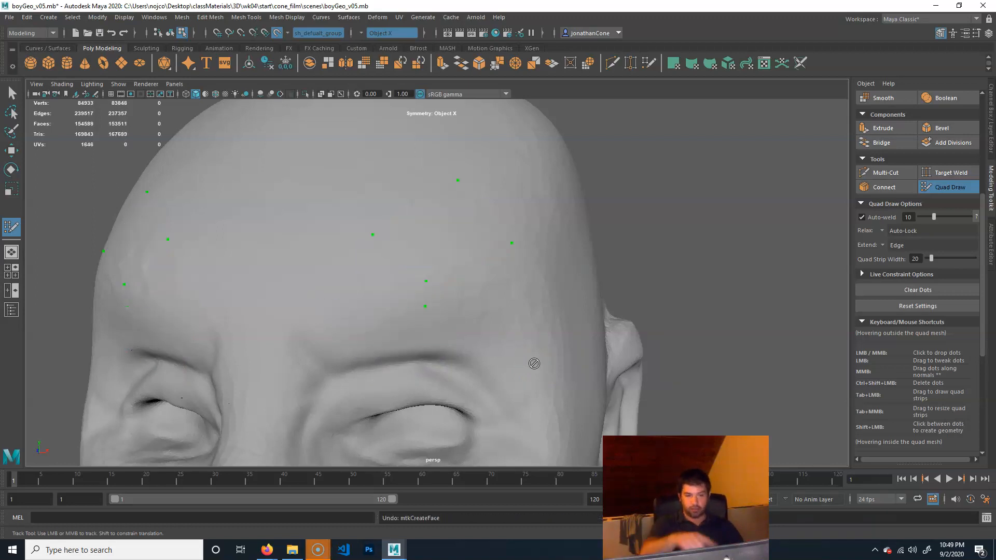
{"action": "key", "text": "ctrl+z"}
{"action": "key", "text": "ctrl+z"}
{"action": "key", "text": "ctrl+z"}
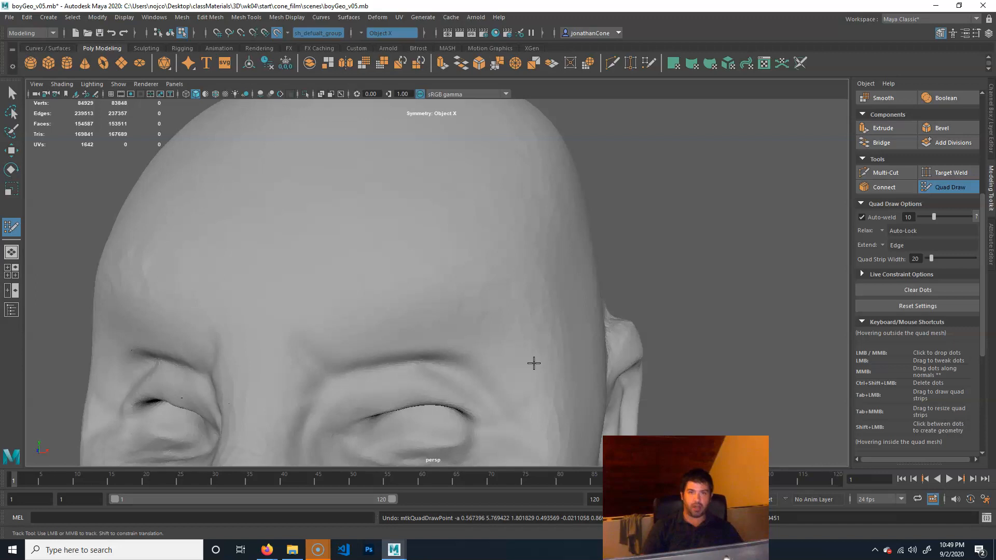
- Place pairs of inner and outer Quad Draw dots at the eye's two corners, above the upper lid and below the lower lid
{"action": "left_click_drag", "start_coordinate": [534, 363], "coordinate": [408, 226], "text": "alt"}
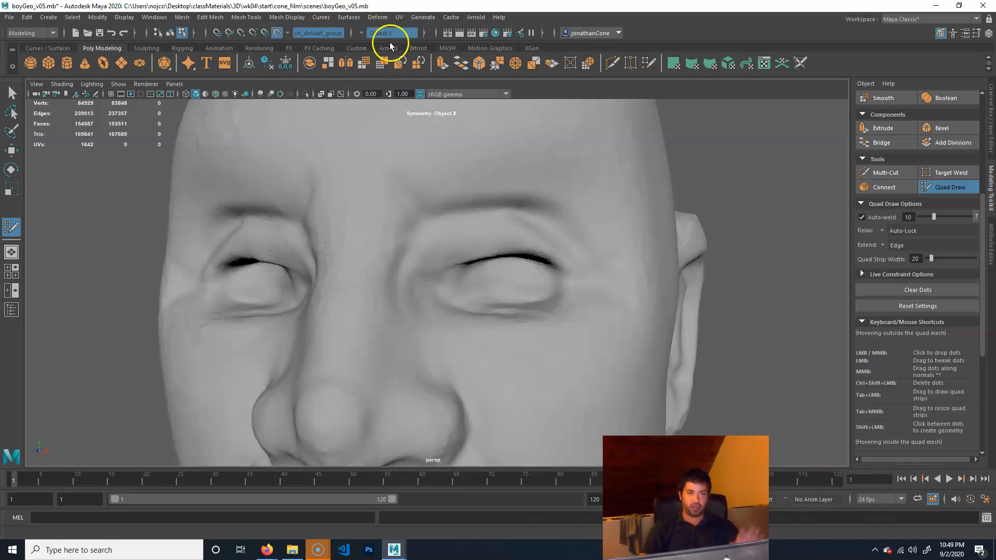
{"action": "left_click_drag", "start_coordinate": [511, 293], "coordinate": [469, 282], "text": "alt"}
{"action": "right_click_drag", "start_coordinate": [387, 298], "coordinate": [420, 306], "text": "alt"}
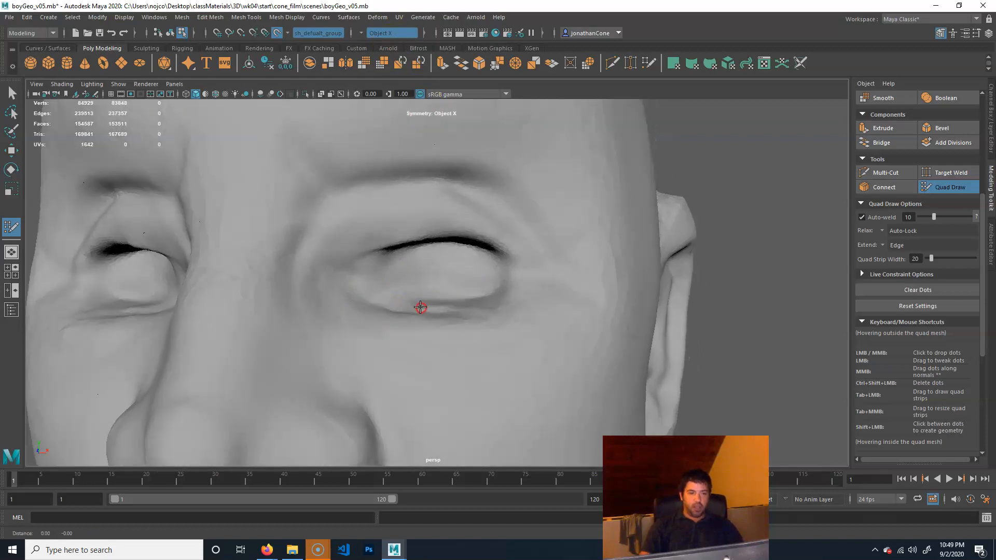
{"action": "left_click_drag", "start_coordinate": [420, 307], "coordinate": [418, 302], "text": "alt"}
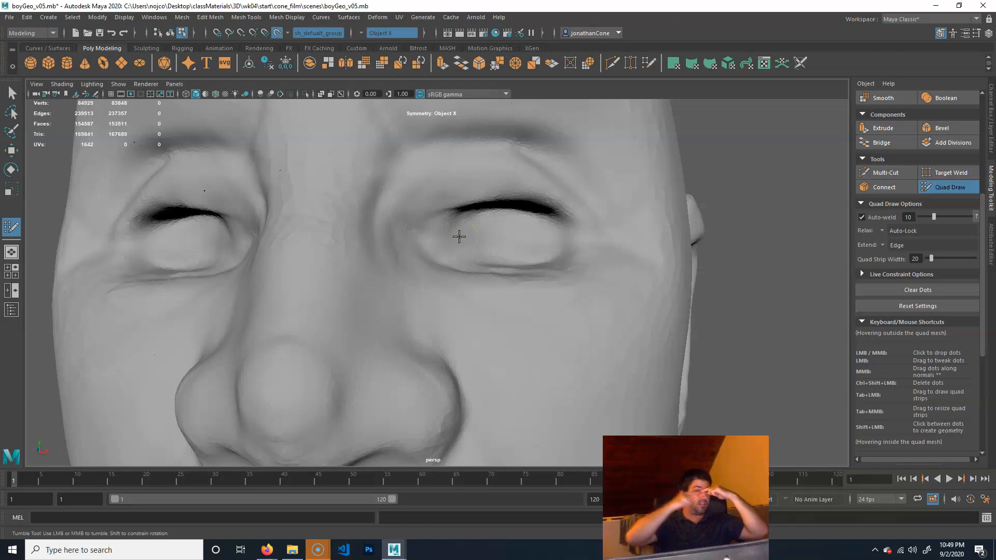
{"action": "left_click", "coordinate": [391, 243]}
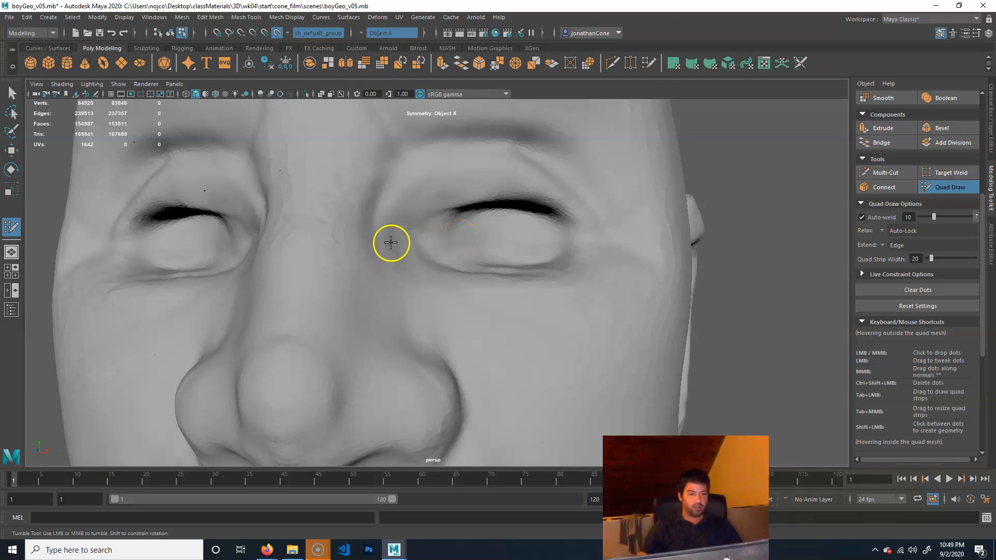
{"action": "left_click", "coordinate": [372, 239]}
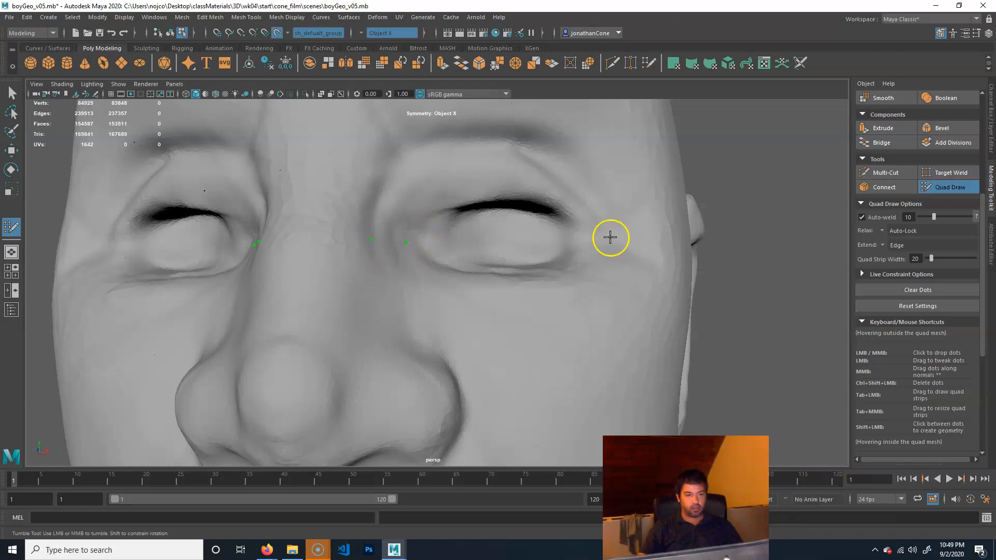
{"action": "left_click", "coordinate": [578, 243]}
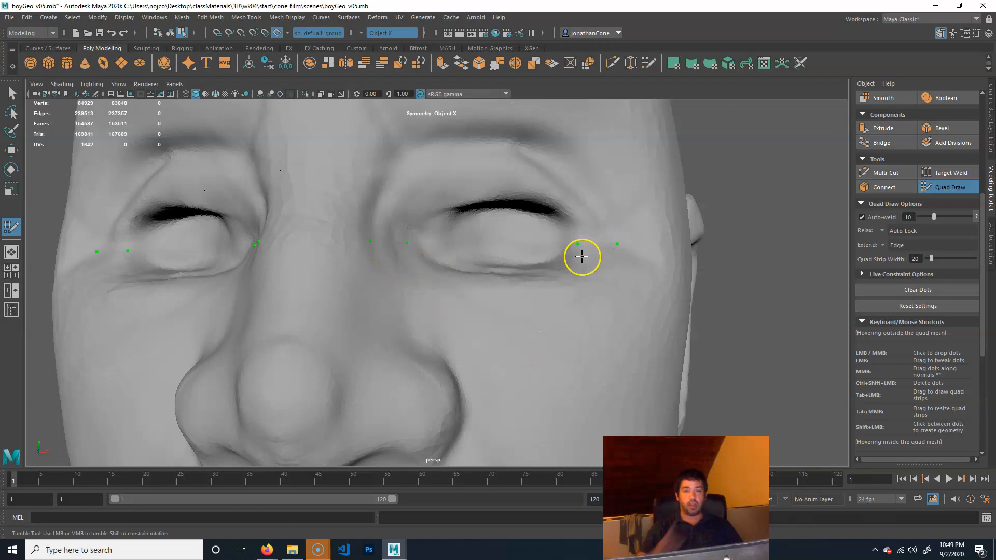
{"action": "mouse_move", "coordinate": [558, 185]}
{"action": "left_mouse_down"}
{"action": "mouse_move", "coordinate": [570, 185]}
{"action": "mouse_move", "coordinate": [504, 202]}
{"action": "left_mouse_up"}
{"action": "left_click", "coordinate": [493, 168]}
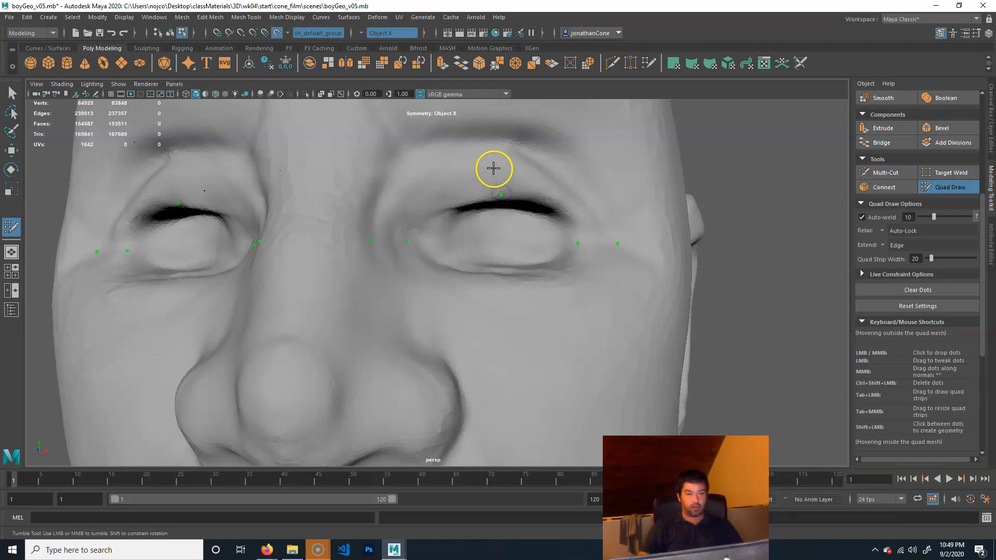
{"action": "left_click_drag", "start_coordinate": [495, 228], "coordinate": [508, 274]}
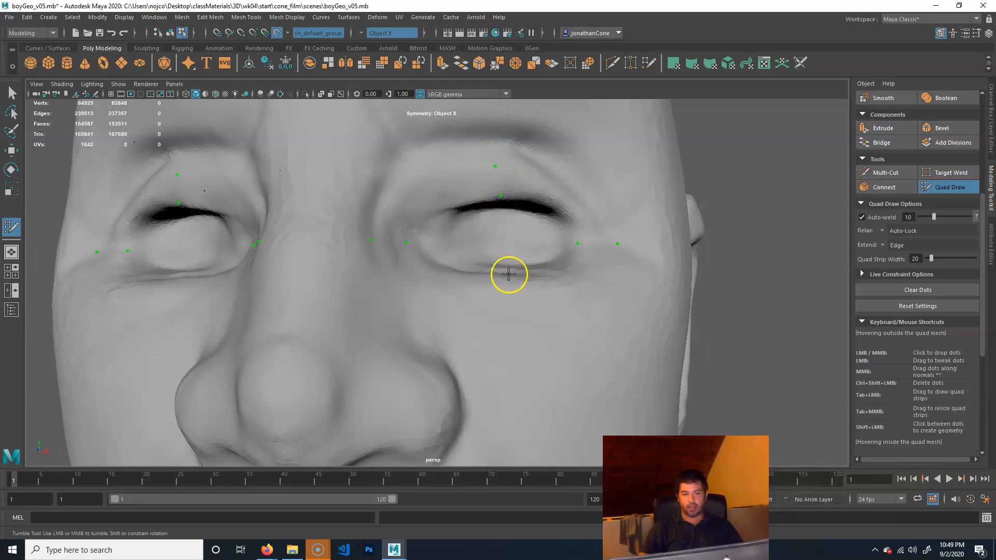
{"action": "left_click", "coordinate": [513, 297]}
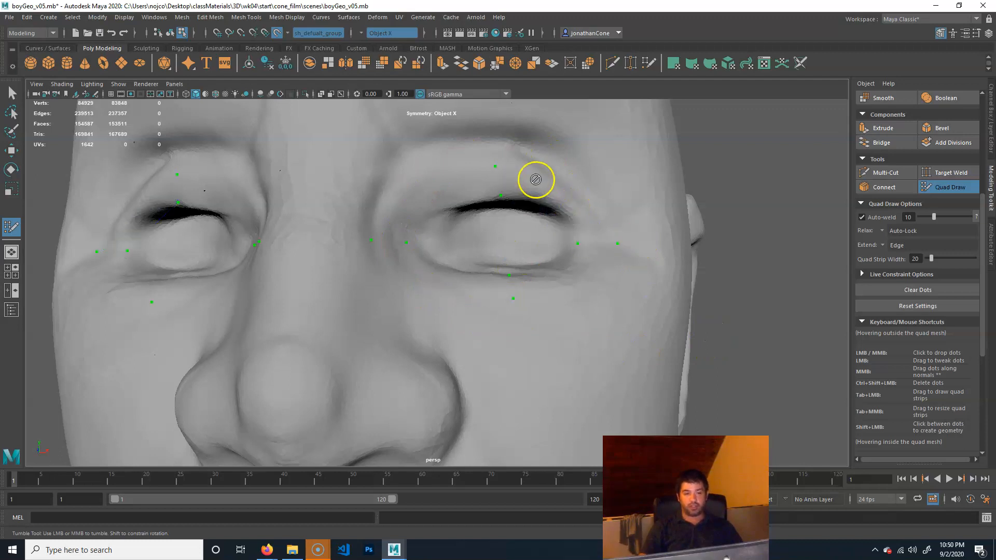
- Add inner and outer dot pairs between the existing pairs to complete the two rings around the eye
{"action": "left_click", "coordinate": [549, 208], "text": "shift"}
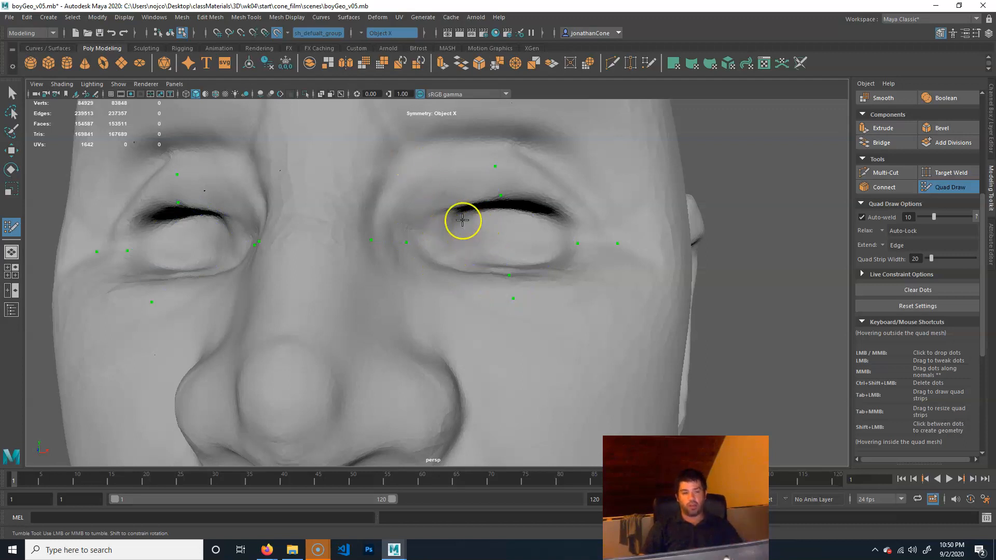
{"action": "left_click", "coordinate": [429, 189]}
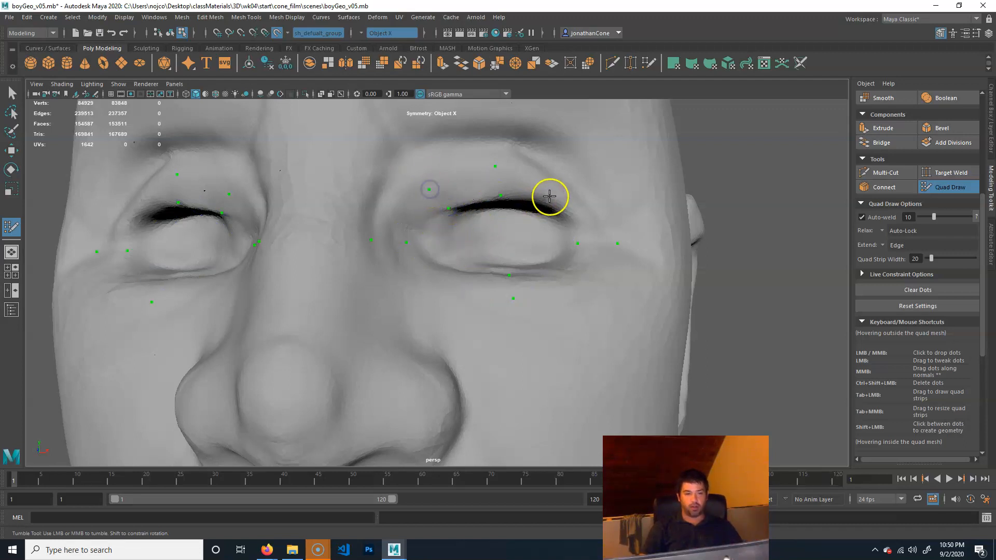
{"action": "left_click", "coordinate": [574, 194]}
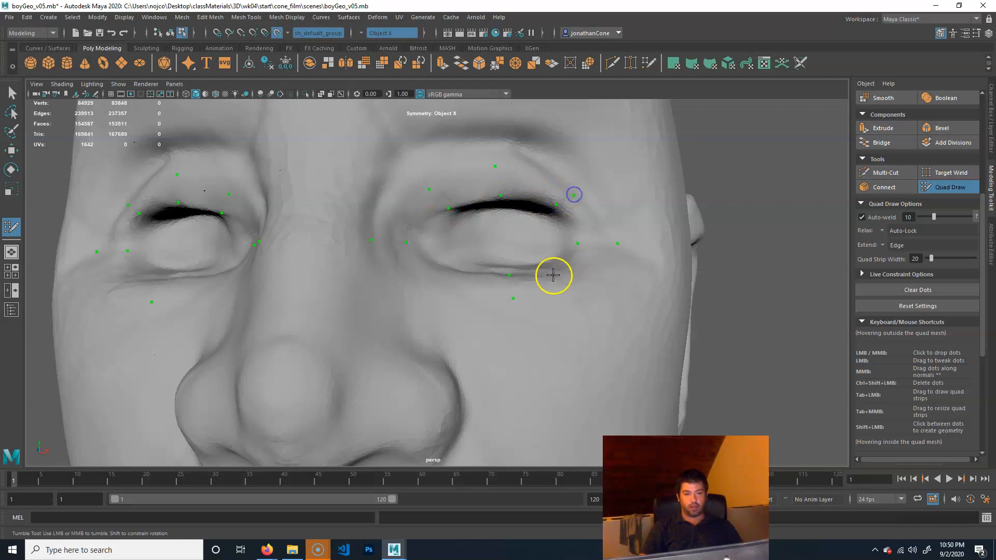
{"action": "left_click", "coordinate": [570, 287]}
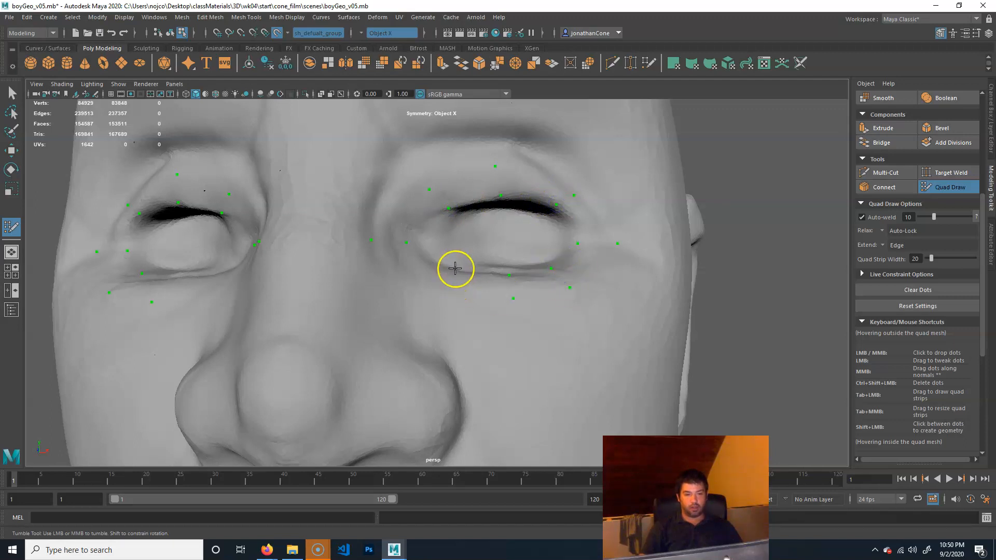
- Fill the dot pairs around the eye with eight quads to form a closed edge loop
{"action": "left_click", "coordinate": [413, 265], "text": "shift"}
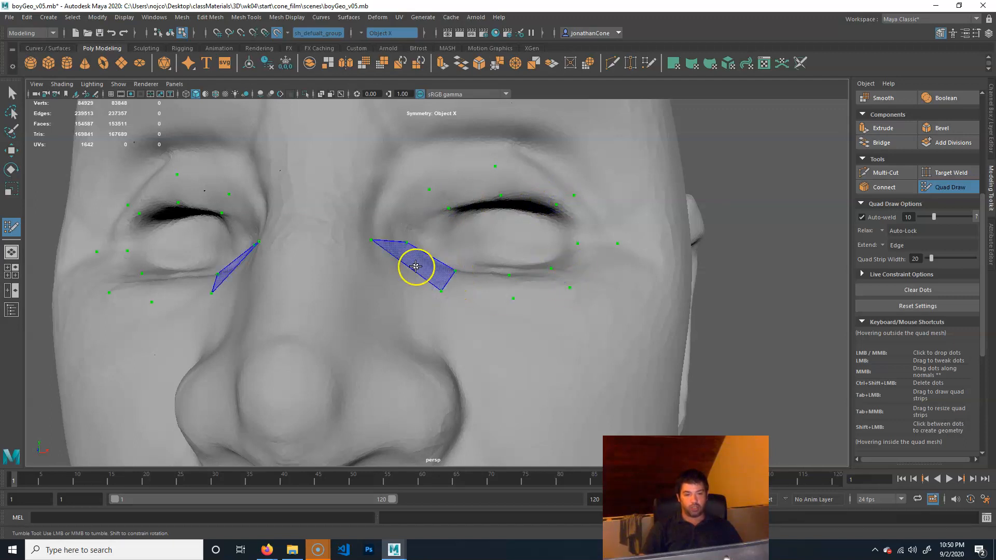
{"action": "left_click", "coordinate": [422, 211], "text": "shift"}
{"action": "left_click", "coordinate": [465, 195], "text": "shift"}
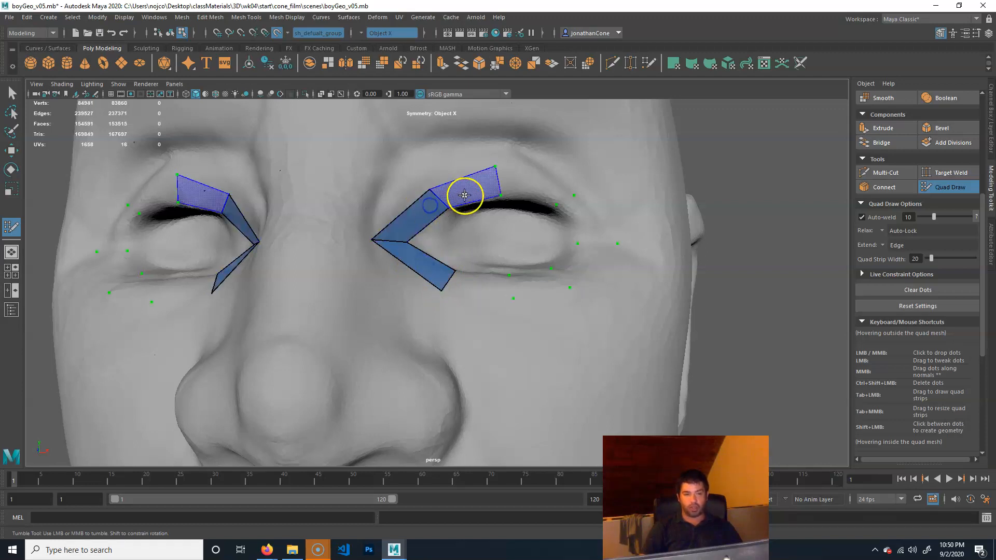
{"action": "left_click", "coordinate": [536, 185], "text": "shift"}
{"action": "left_click", "coordinate": [590, 220], "text": "shift"}
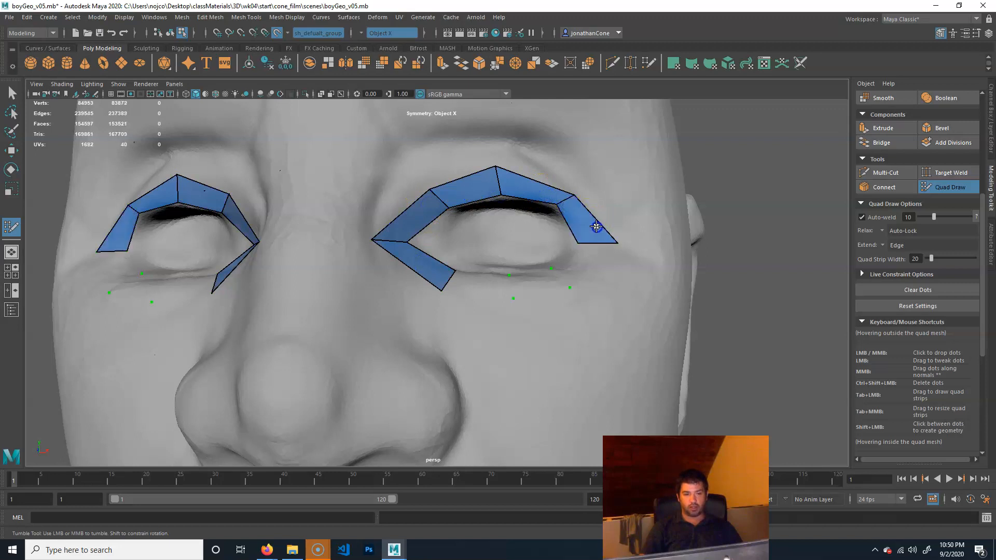
{"action": "left_click", "coordinate": [589, 265], "text": "shift"}
{"action": "left_click", "coordinate": [511, 282], "text": "shift"}
{"action": "left_click", "coordinate": [489, 284], "text": "shift"}
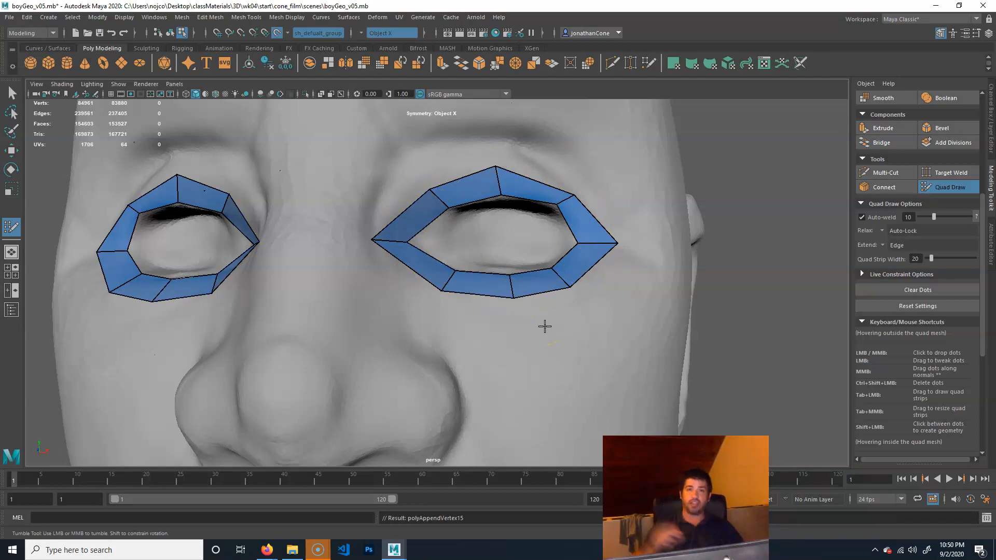
{"action": "left_click", "coordinate": [564, 305]}
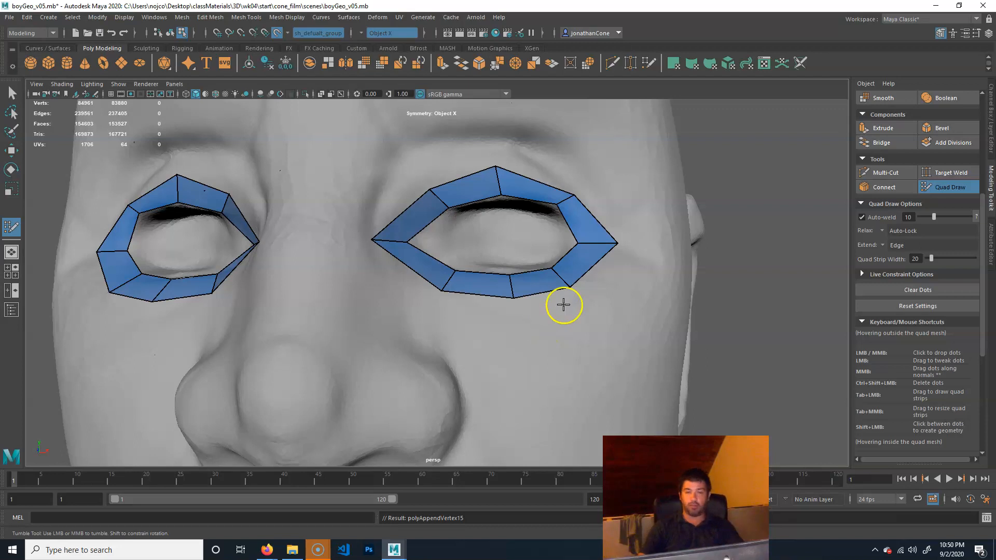
- Place Quad Draw dots down the mouth's centerline at the outer and inner edges of the upper and lower lips
{"action": "middle_click_drag", "start_coordinate": [493, 402], "coordinate": [524, 218], "text": "alt"}
{"action": "right_click_drag", "start_coordinate": [545, 265], "coordinate": [498, 268], "text": "alt"}
{"action": "middle_click_drag", "start_coordinate": [441, 265], "coordinate": [444, 291], "text": "alt"}
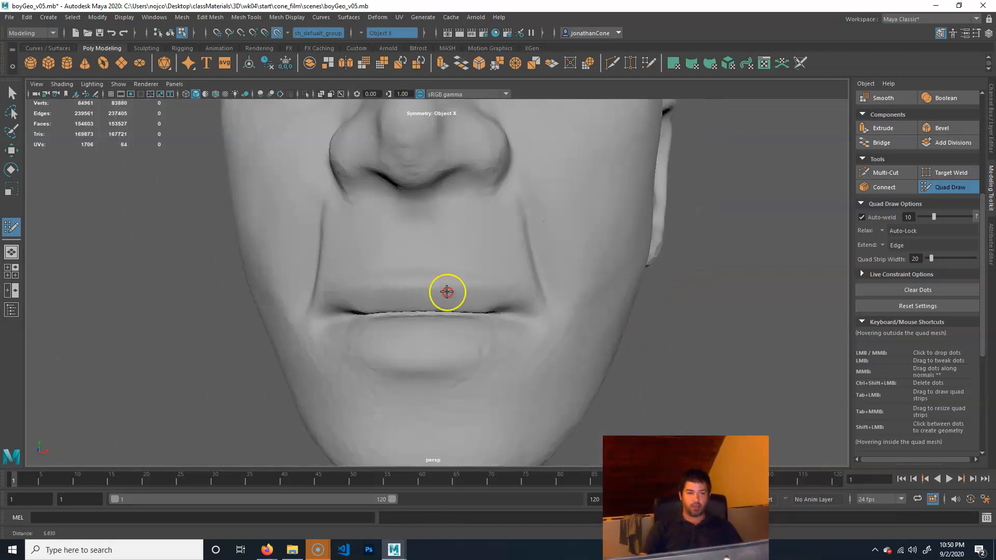
{"action": "right_click_drag", "start_coordinate": [445, 291], "coordinate": [500, 324], "text": "alt"}
{"action": "middle_click_drag", "start_coordinate": [499, 324], "coordinate": [498, 298], "text": "alt"}
{"action": "left_click", "coordinate": [503, 248]}
{"action": "left_click", "coordinate": [579, 218]}
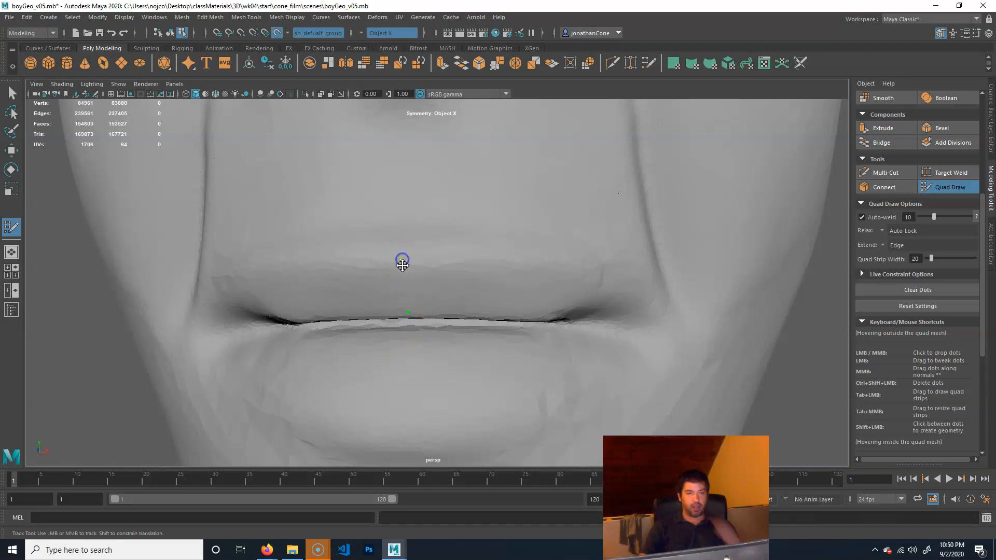
{"action": "middle_click_drag", "start_coordinate": [483, 409], "coordinate": [493, 382], "text": "alt"}
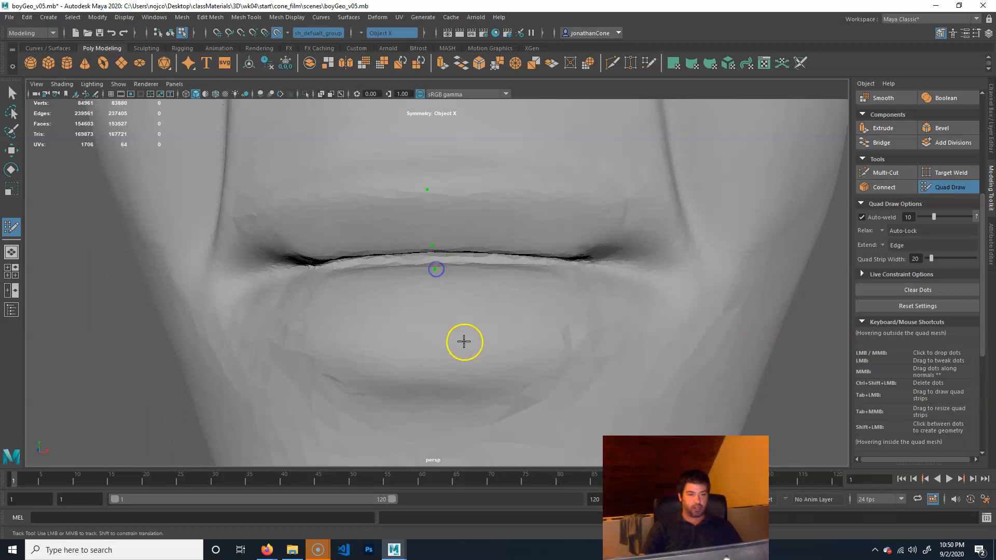
{"action": "left_click", "coordinate": [427, 353]}
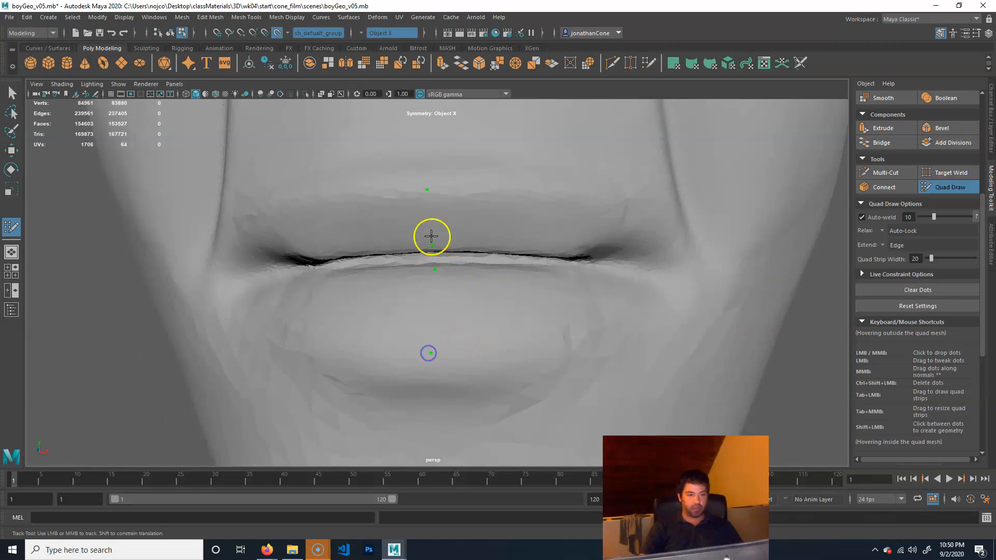
- Add an inner and outer dot at the mouth corner and dot pairs between center and corner on both lips
{"action": "middle_click_drag", "start_coordinate": [592, 348], "coordinate": [462, 374], "text": "alt"}
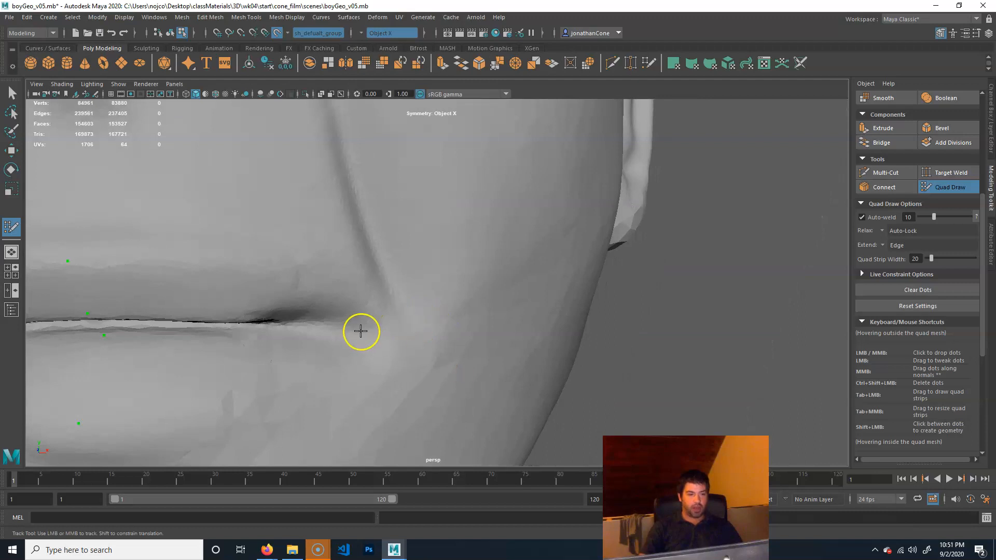
{"action": "left_click", "coordinate": [415, 347]}
{"action": "left_click", "coordinate": [434, 373]}
{"action": "mouse_move", "coordinate": [434, 374]}
{"action": "right_mouse_down", "text": "alt"}
{"action": "mouse_move", "coordinate": [549, 353]}
{"action": "mouse_move", "coordinate": [441, 358]}
{"action": "right_mouse_up", "text": "alt"}
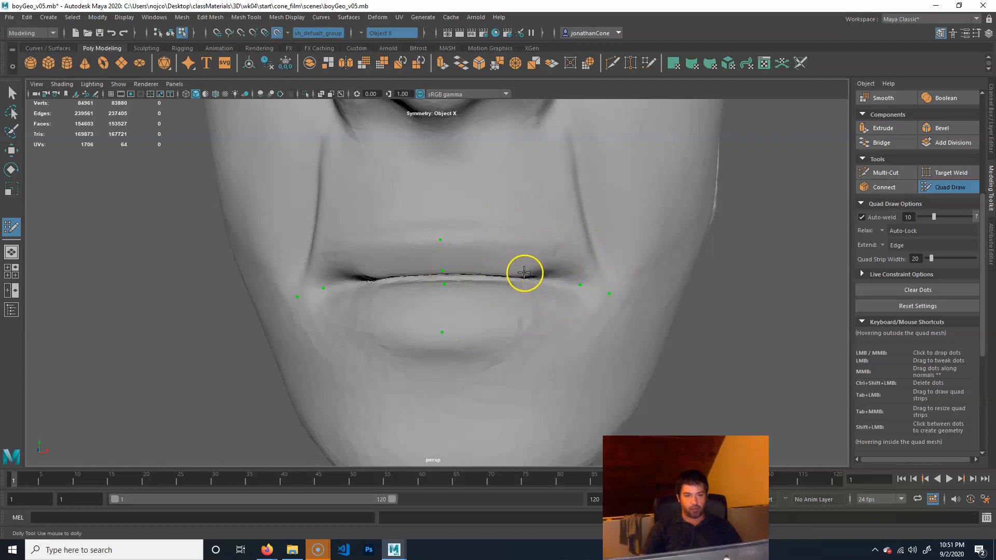
{"action": "left_click", "coordinate": [540, 250]}
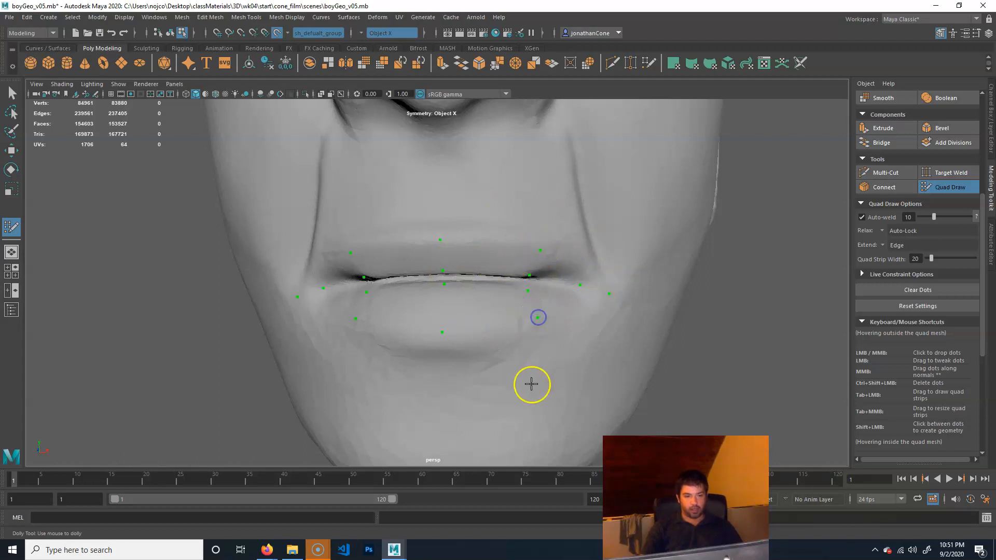
- Fill the lower-lip dots with four symmetrical quads from the center out to the mouth corners
{"action": "left_click", "coordinate": [479, 305], "text": "shift"}
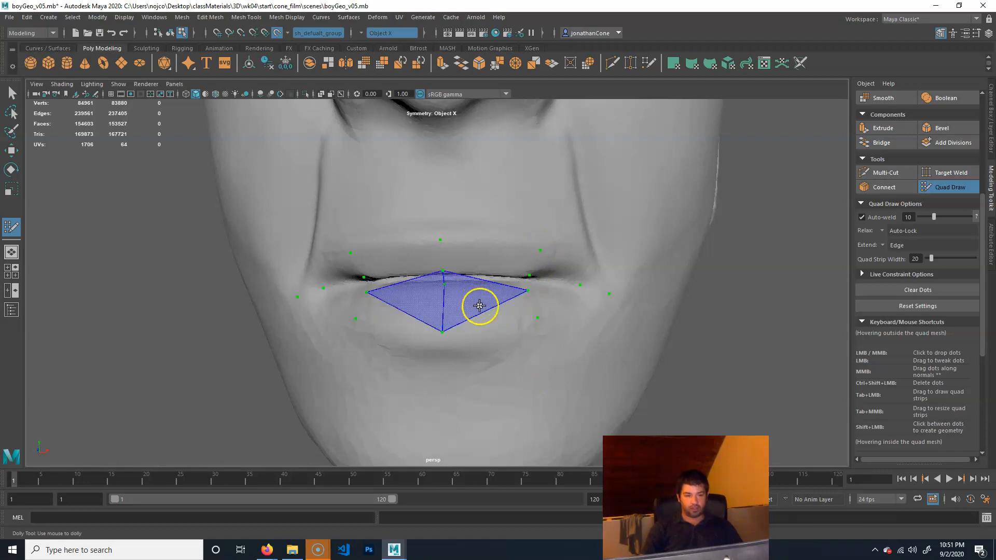
{"action": "left_click", "coordinate": [487, 312], "text": "shift"}
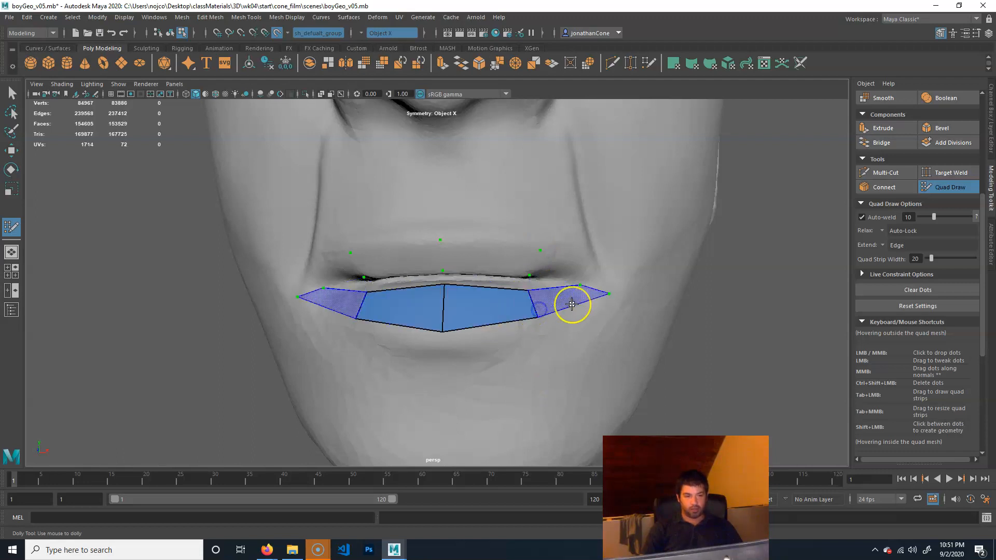
{"action": "left_click", "coordinate": [572, 305], "text": "shift"}
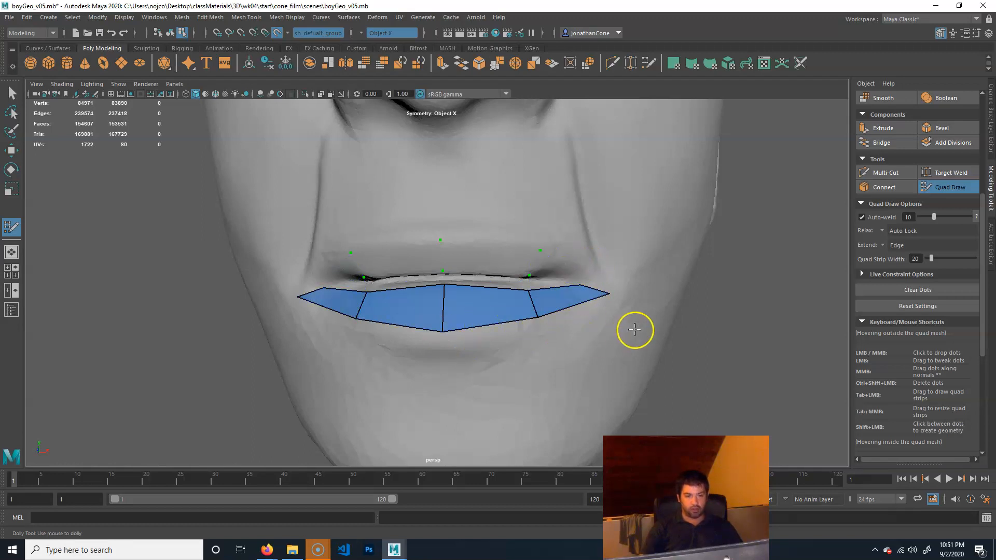
- Move the inner and outer vertices at the mouth corner inward to fit the lip's shape
{"action": "right_click_drag", "start_coordinate": [635, 331], "coordinate": [690, 440], "text": "alt"}
{"action": "middle_click_drag", "start_coordinate": [556, 274], "coordinate": [503, 290], "text": "alt"}
{"action": "middle_click_drag", "start_coordinate": [565, 320], "coordinate": [524, 268], "text": "alt"}
{"action": "middle_click_drag", "start_coordinate": [535, 227], "coordinate": [569, 285], "text": "alt"}
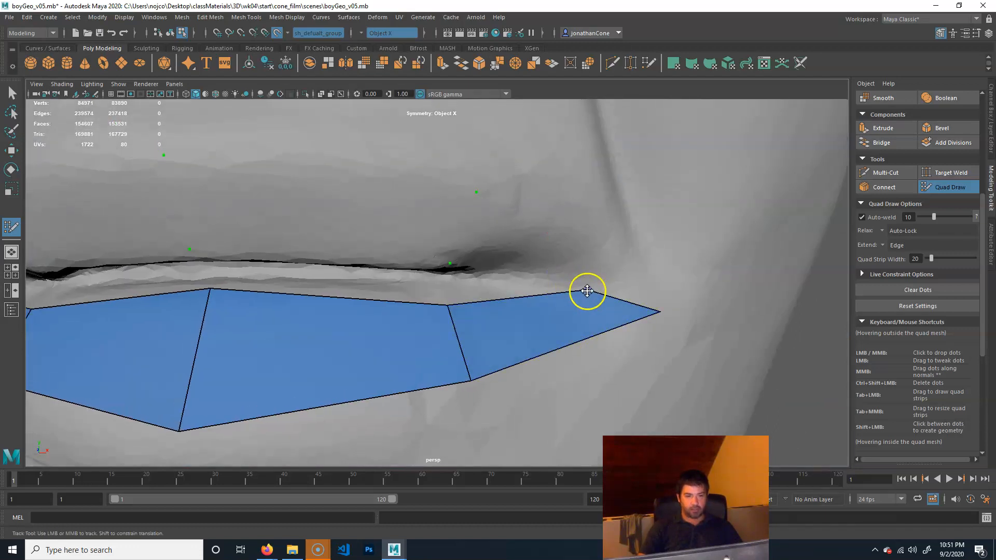
{"action": "left_click_drag", "start_coordinate": [547, 293], "coordinate": [528, 303]}
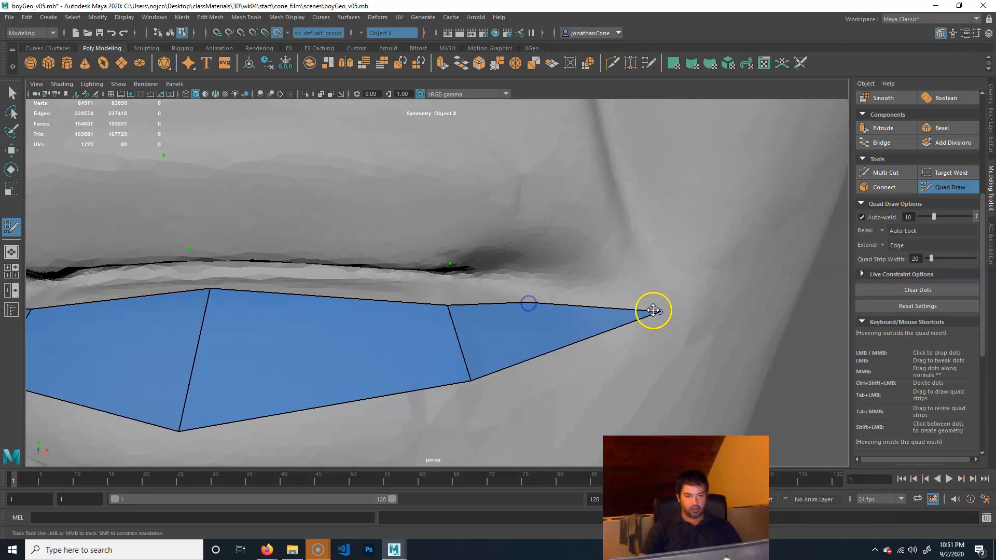
{"action": "left_click_drag", "start_coordinate": [659, 311], "coordinate": [630, 283]}
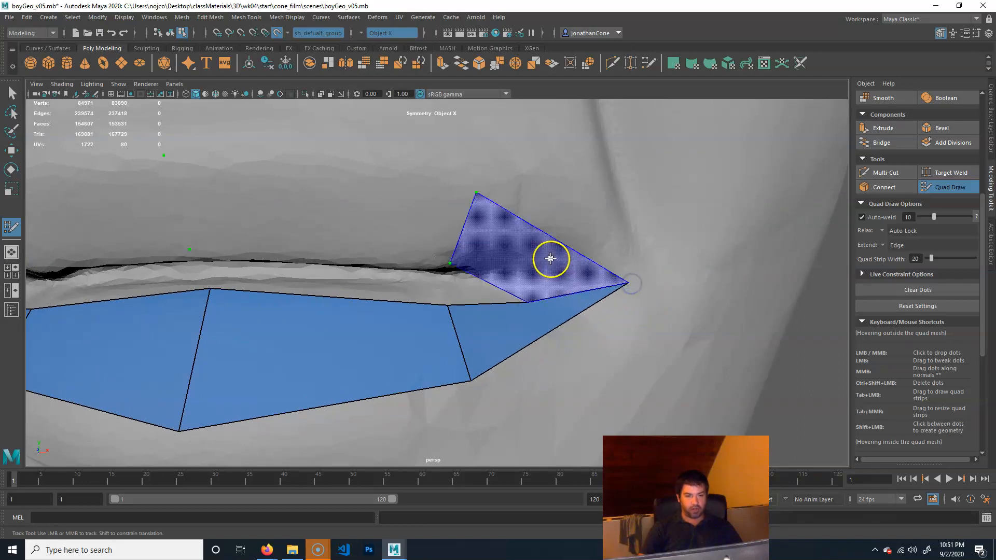
- Fill the upper lip with corner and center quads, nudging the corner vertices upward, to close the loop around the mouth
{"action": "left_click", "coordinate": [550, 259], "text": "shift"}
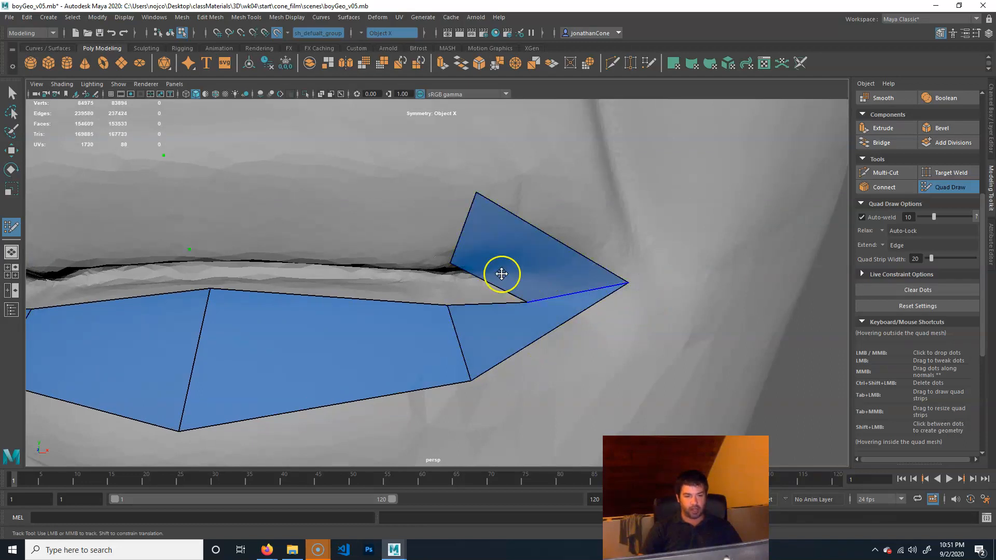
{"action": "left_click_drag", "start_coordinate": [535, 287], "coordinate": [549, 273]}
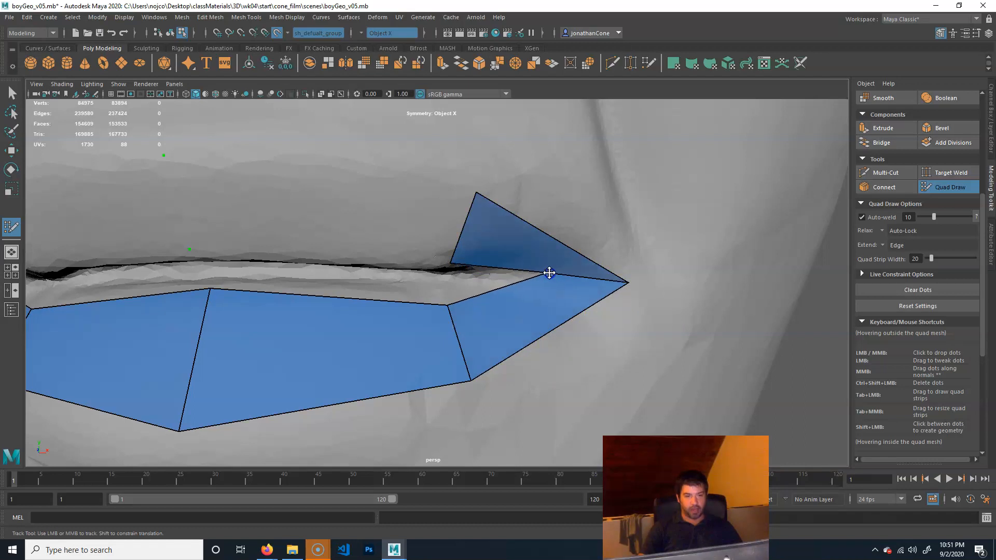
{"action": "left_click_drag", "start_coordinate": [625, 285], "coordinate": [623, 265]}
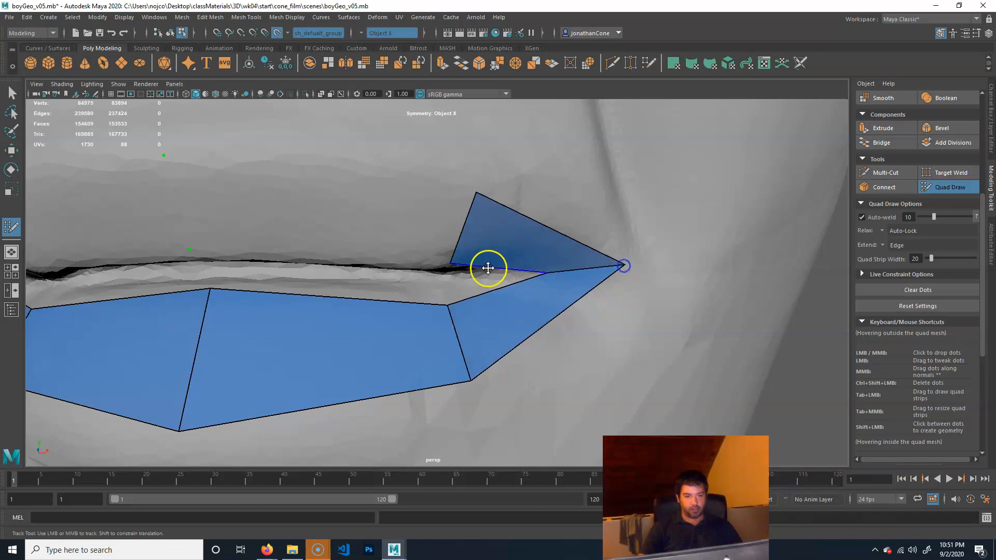
{"action": "scroll", "coordinate": [478, 285], "scroll_direction": "down", "scroll_amount": 5}
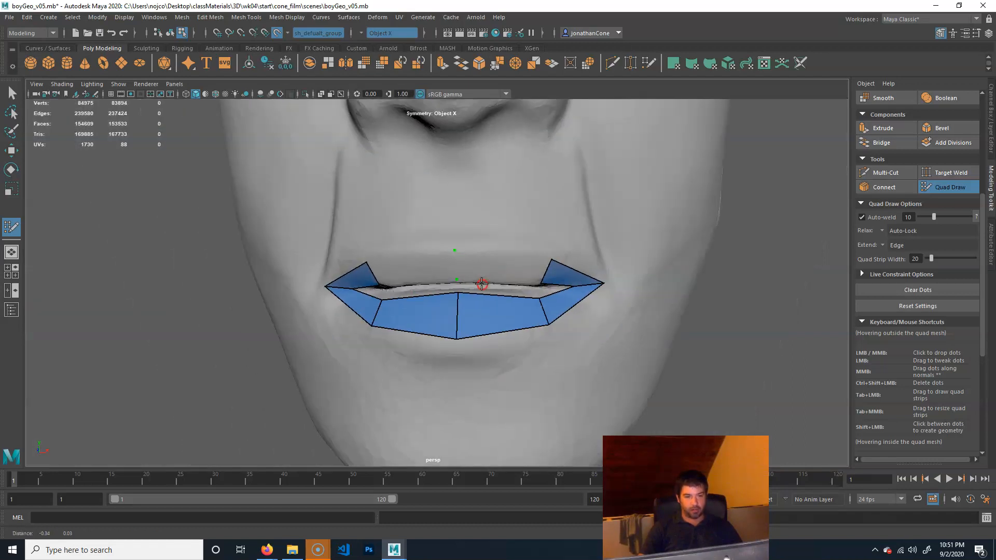
{"action": "left_click", "coordinate": [511, 269], "text": "shift"}
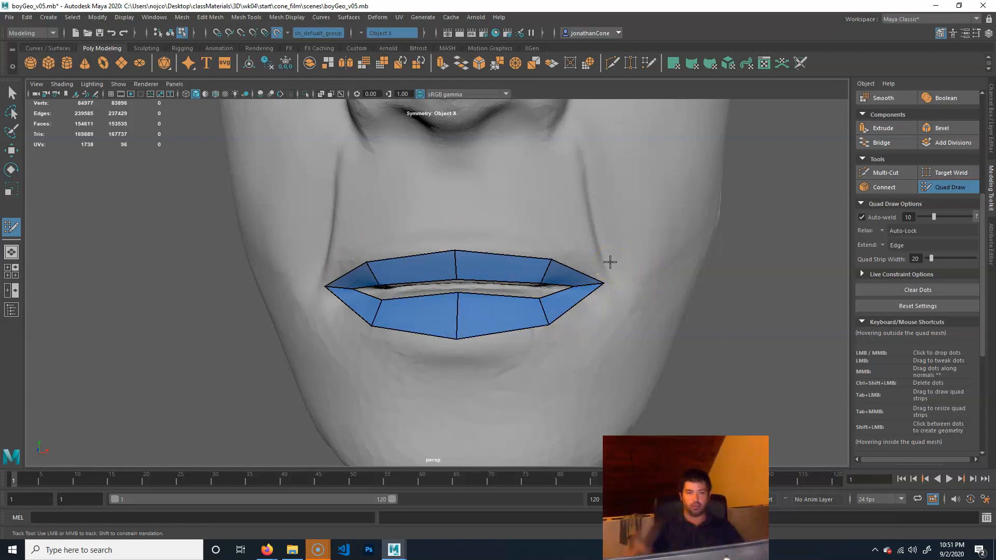
- Move the eye loop's outermost inner-corner vertex toward the eye and place eight dots around the outside of the loop
{"action": "middle_click_drag", "start_coordinate": [577, 283], "coordinate": [483, 446], "text": "alt"}
{"action": "left_click", "coordinate": [420, 267]}
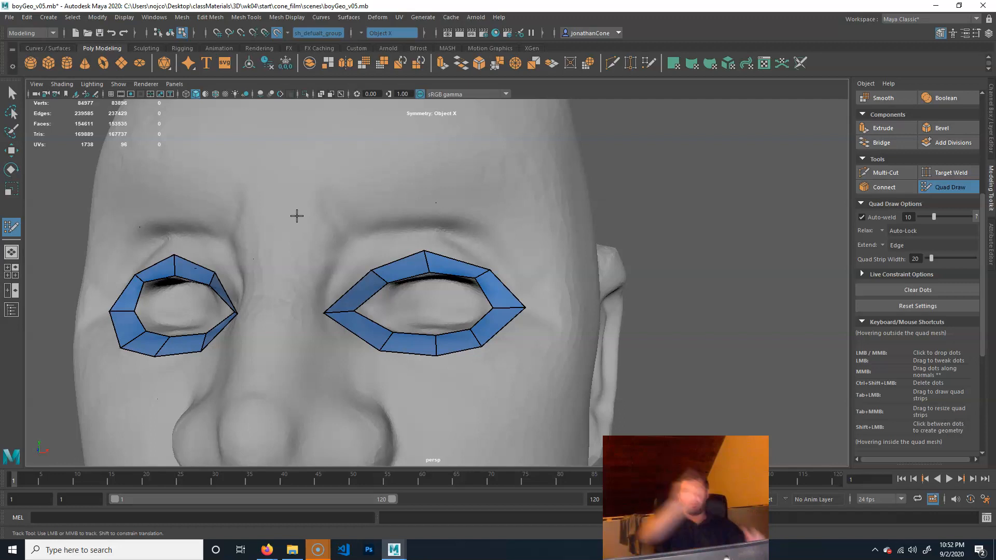
{"action": "mouse_move", "coordinate": [249, 222]}
{"action": "middle_mouse_down", "text": "alt"}
{"action": "mouse_move", "coordinate": [322, 238]}
{"action": "mouse_move", "coordinate": [446, 231]}
{"action": "middle_mouse_up", "text": "alt"}
{"action": "right_click_drag", "start_coordinate": [447, 231], "coordinate": [390, 282], "text": "alt"}
{"action": "mouse_move", "coordinate": [357, 264]}
{"action": "middle_mouse_down", "text": "alt"}
{"action": "mouse_move", "coordinate": [423, 283]}
{"action": "mouse_move", "coordinate": [403, 337]}
{"action": "middle_mouse_up", "text": "alt"}
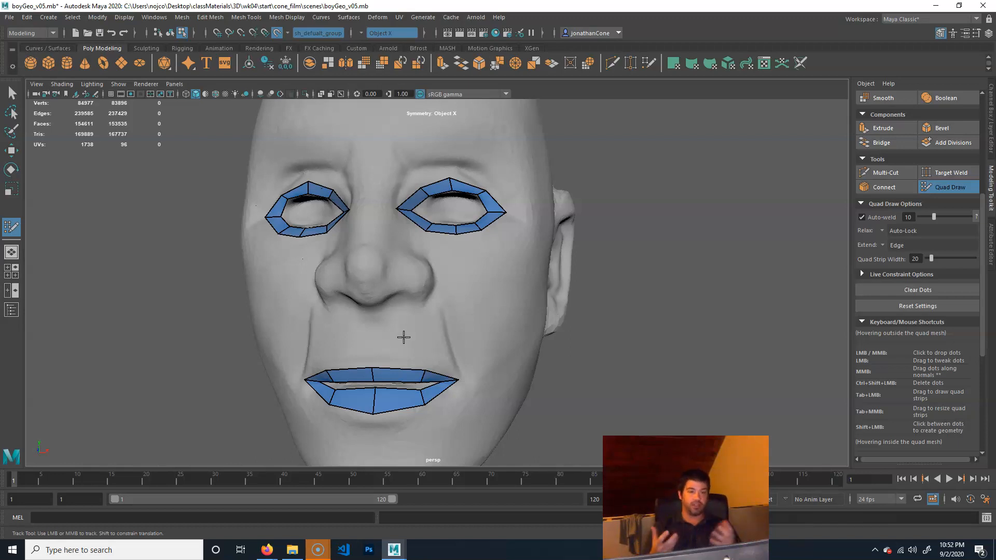
{"action": "scroll", "coordinate": [478, 293], "scroll_direction": "up", "scroll_amount": 5}
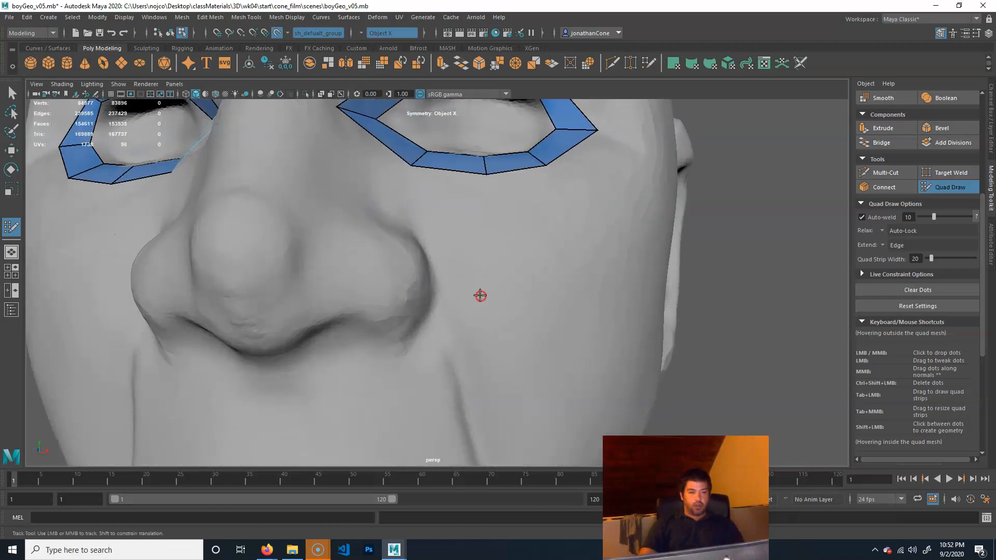
{"action": "left_click_drag", "start_coordinate": [367, 287], "coordinate": [385, 285]}
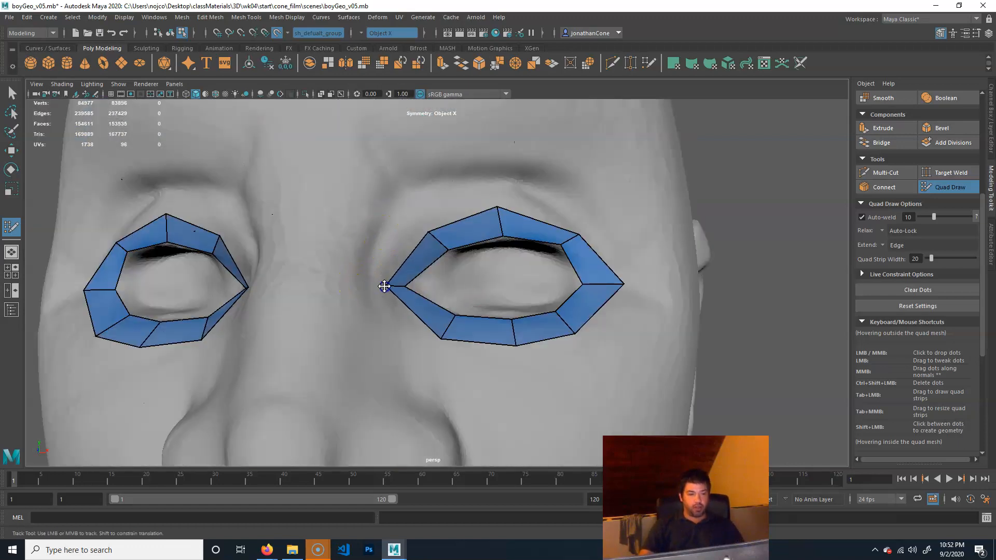
{"action": "left_click", "coordinate": [407, 199]}
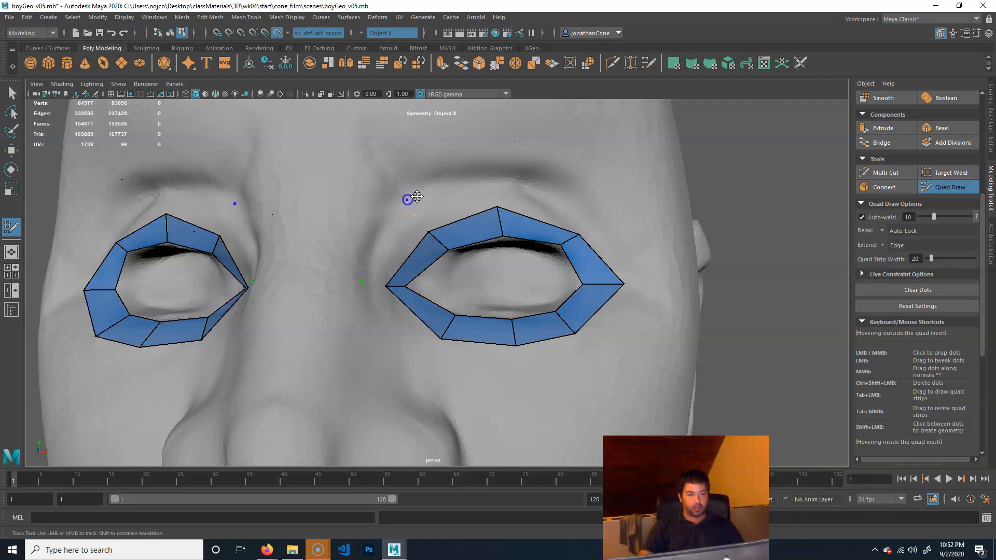
{"action": "left_click", "coordinate": [650, 285]}
{"action": "left_click", "coordinate": [600, 373]}
{"action": "left_click", "coordinate": [519, 389]}
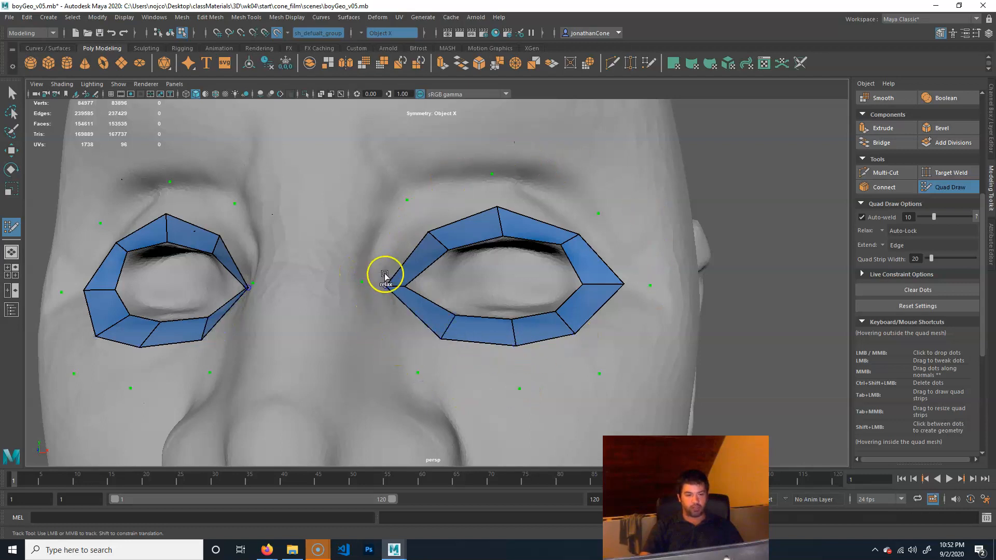
- Fill the new dots around the eye with quads to form a second closed edge loop
{"action": "left_click", "coordinate": [393, 244], "text": "shift"}
{"action": "left_click", "coordinate": [446, 202], "text": "shift"}
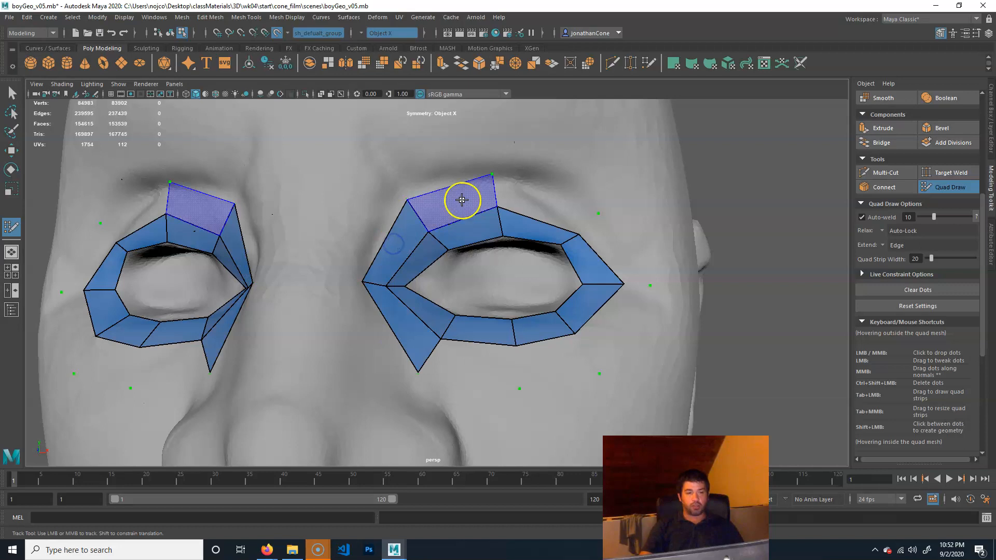
{"action": "left_click", "coordinate": [540, 193], "text": "shift"}
{"action": "left_click", "coordinate": [620, 252], "text": "shift"}
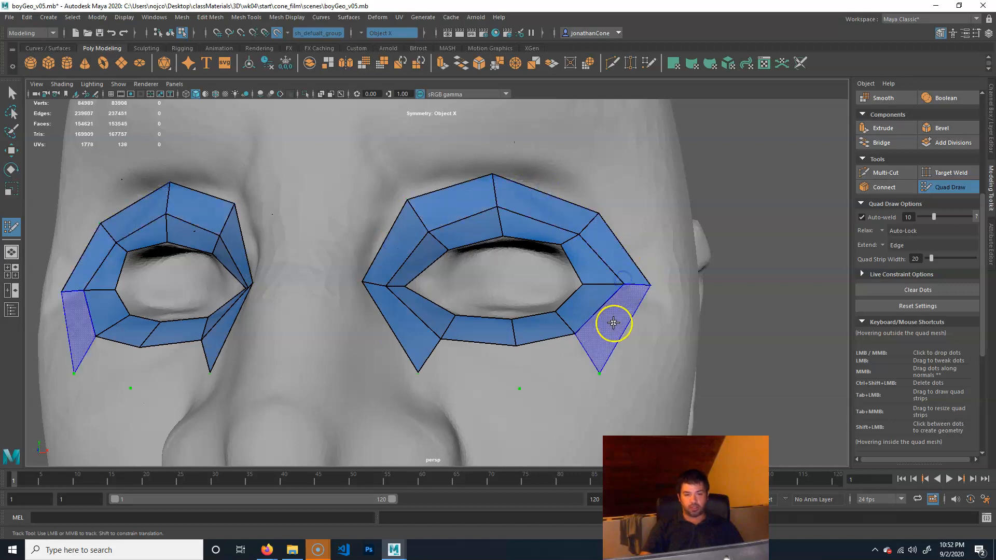
{"action": "left_click", "coordinate": [614, 325], "text": "shift"}
{"action": "left_click", "coordinate": [553, 367], "text": "shift"}
{"action": "left_click", "coordinate": [470, 376], "text": "shift"}
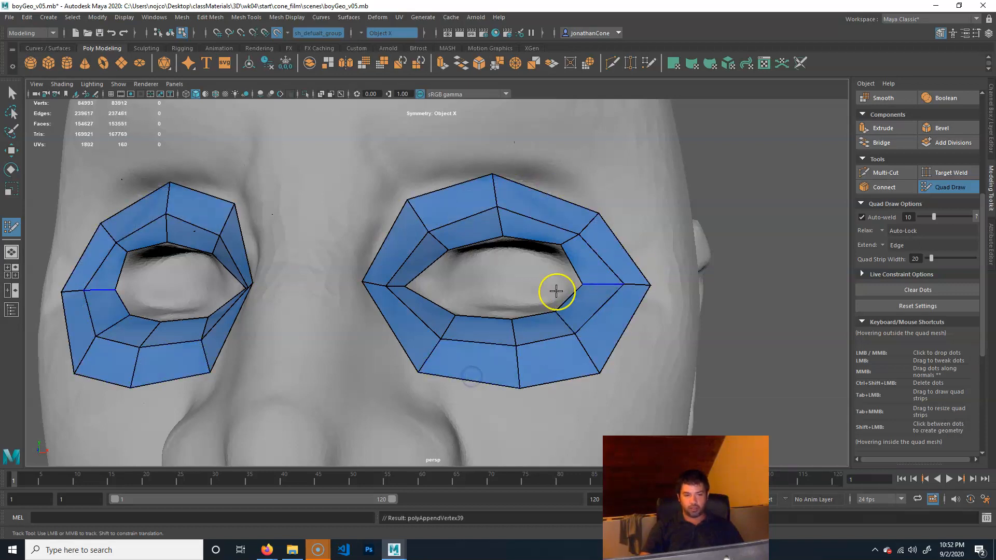
- Place a ring of dots outside the lip loop, above the upper lip, beside the mouth corner and below the lower lip
{"action": "scroll", "coordinate": [474, 288], "scroll_direction": "down", "scroll_amount": 3}
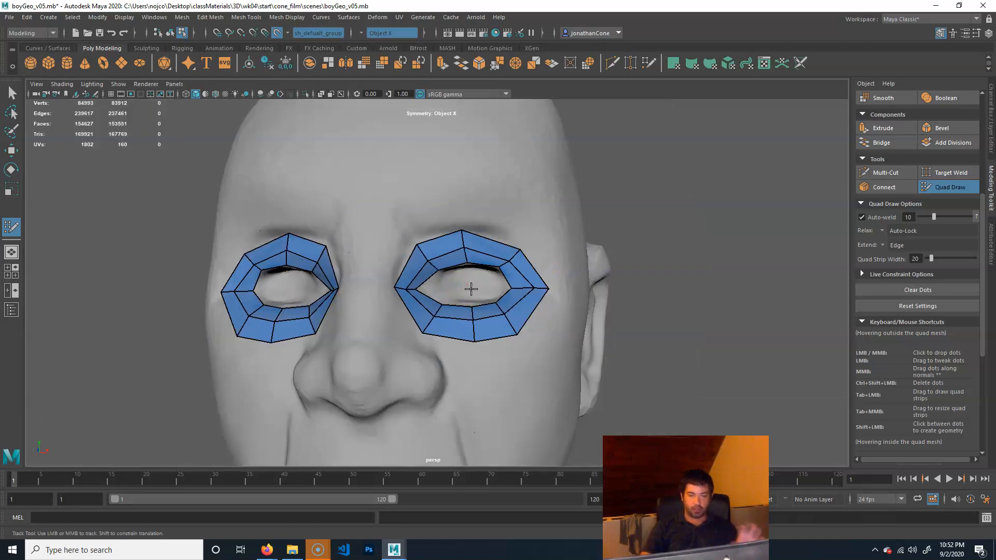
{"action": "scroll", "coordinate": [493, 282], "scroll_direction": "down", "scroll_amount": 2}
{"action": "middle_click_drag", "start_coordinate": [515, 275], "coordinate": [521, 249], "text": "alt"}
{"action": "scroll", "coordinate": [521, 249], "scroll_direction": "up", "scroll_amount": 2}
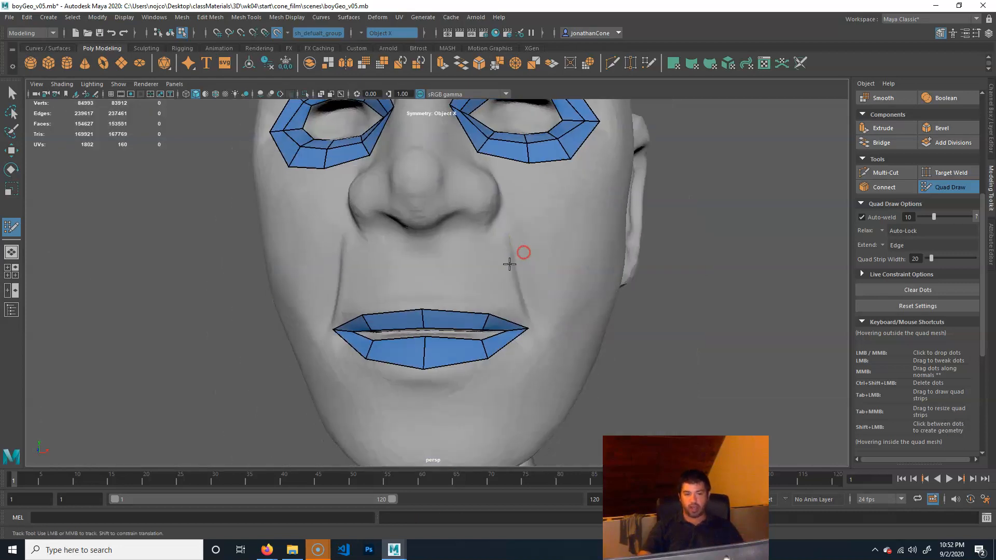
{"action": "left_click", "coordinate": [423, 282]}
{"action": "left_click", "coordinate": [494, 289]}
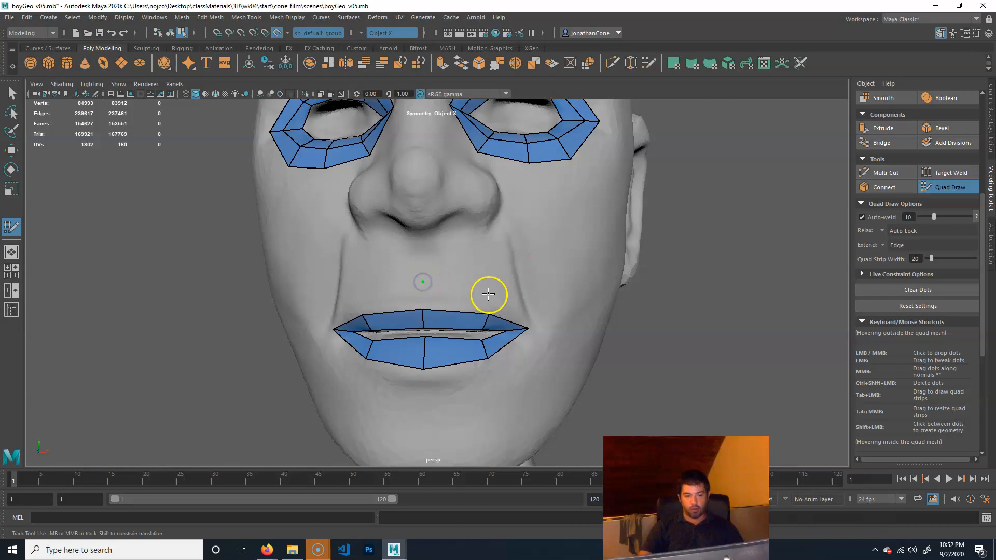
{"action": "left_click", "coordinate": [502, 384]}
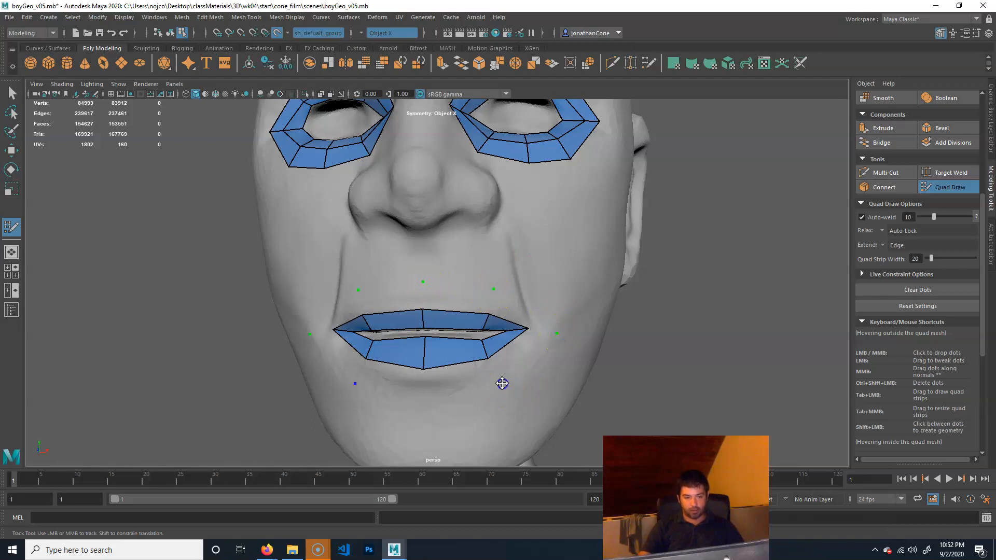
- Fill the dots around the lips with quads to form a second closed loop around the mouth
{"action": "left_click", "coordinate": [450, 384], "text": "shift"}
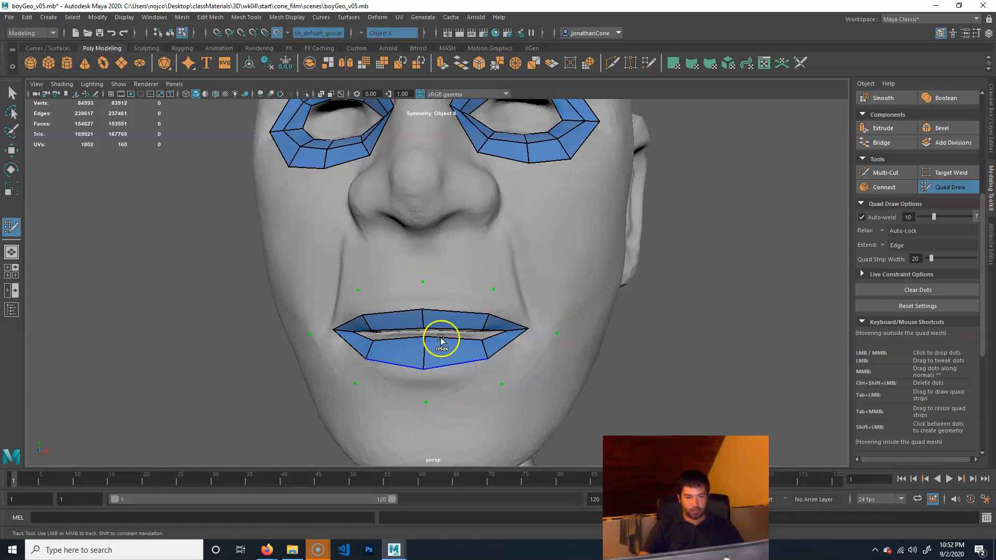
{"action": "left_click", "coordinate": [525, 312], "text": "shift"}
{"action": "left_click", "coordinate": [466, 297], "text": "shift"}
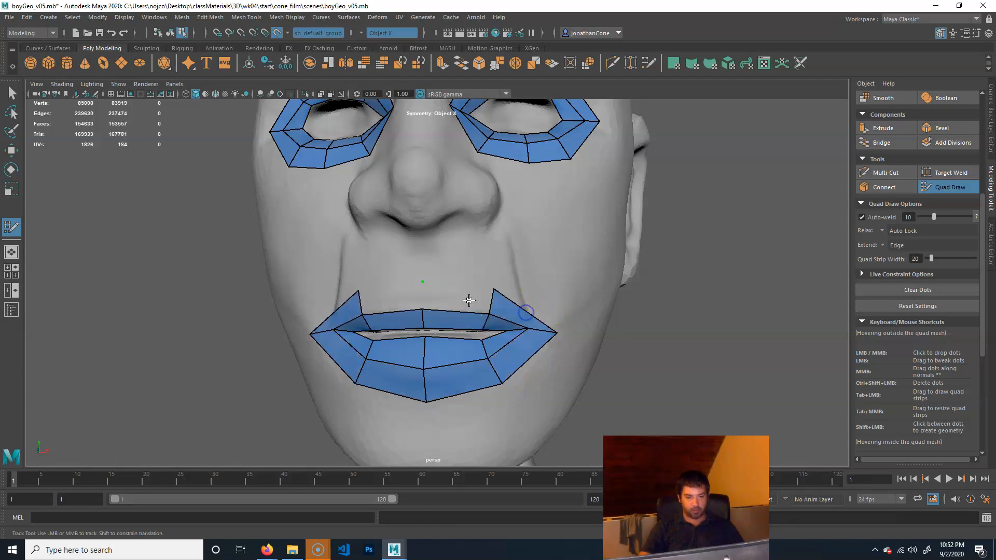
- Move the outer vertex at the mouth corner of the second lip loop to follow the face's surface
{"action": "left_click_drag", "start_coordinate": [456, 356], "coordinate": [428, 334], "text": "alt"}
{"action": "middle_click_drag", "start_coordinate": [428, 336], "coordinate": [493, 293], "text": "alt"}
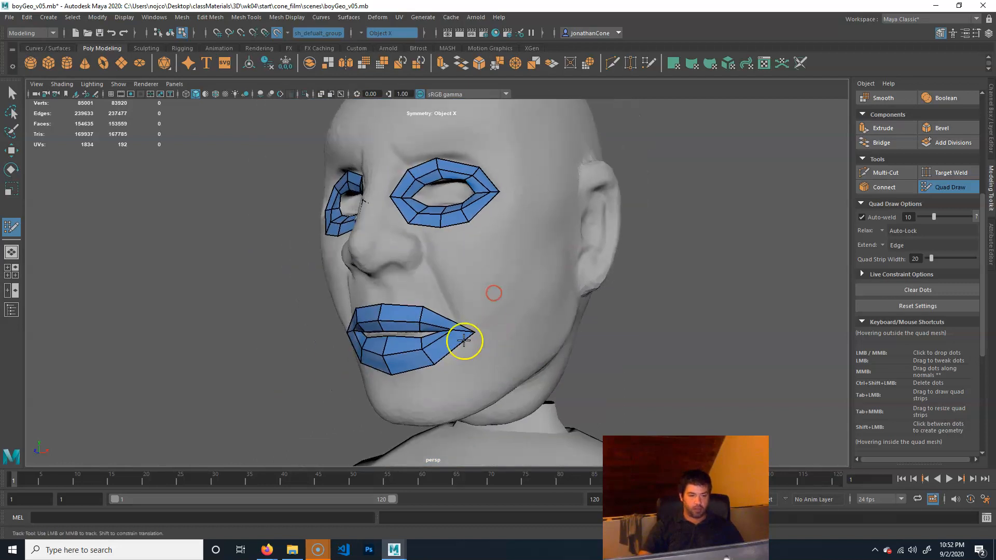
{"action": "right_click_drag", "start_coordinate": [465, 341], "coordinate": [525, 346], "text": "alt"}
{"action": "left_click_drag", "start_coordinate": [500, 357], "coordinate": [486, 353]}
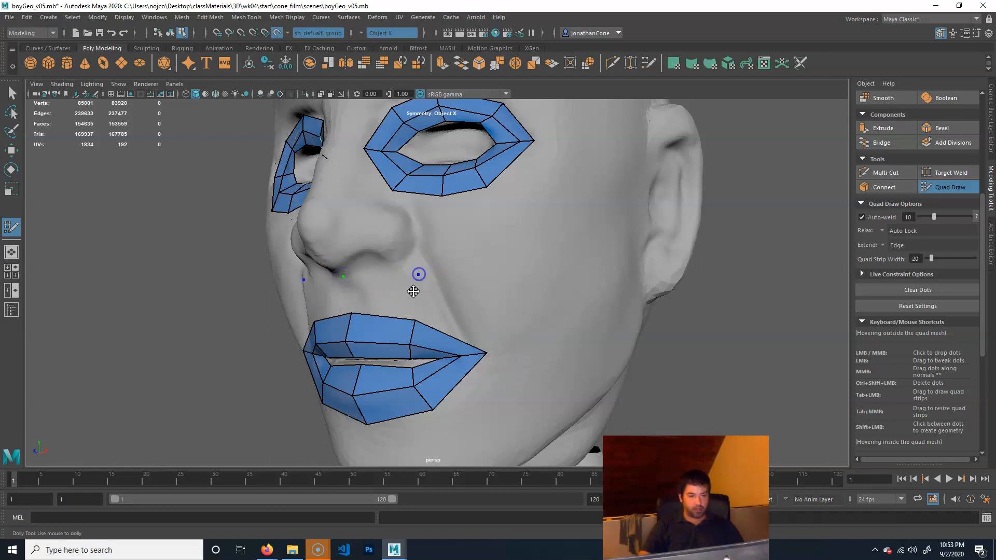
- Fill the dots above the upper lip with quads and extend the third mouth loop to a new dot beside the mouth corner
{"action": "key", "text": "shift"}
{"action": "left_click", "coordinate": [383, 297], "text": "shift"}
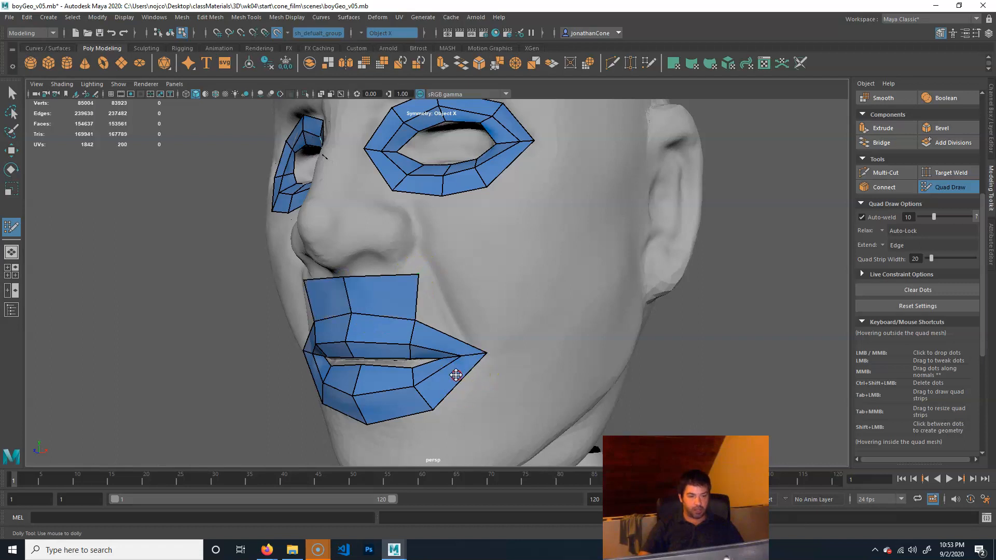
{"action": "middle_click_drag", "start_coordinate": [484, 334], "coordinate": [486, 281], "text": "alt"}
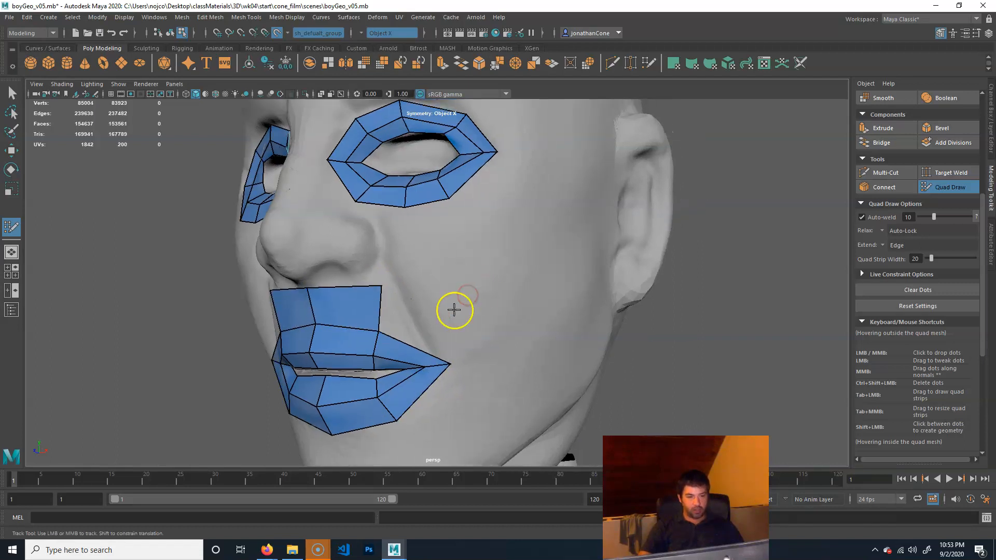
{"action": "left_click", "coordinate": [477, 360]}
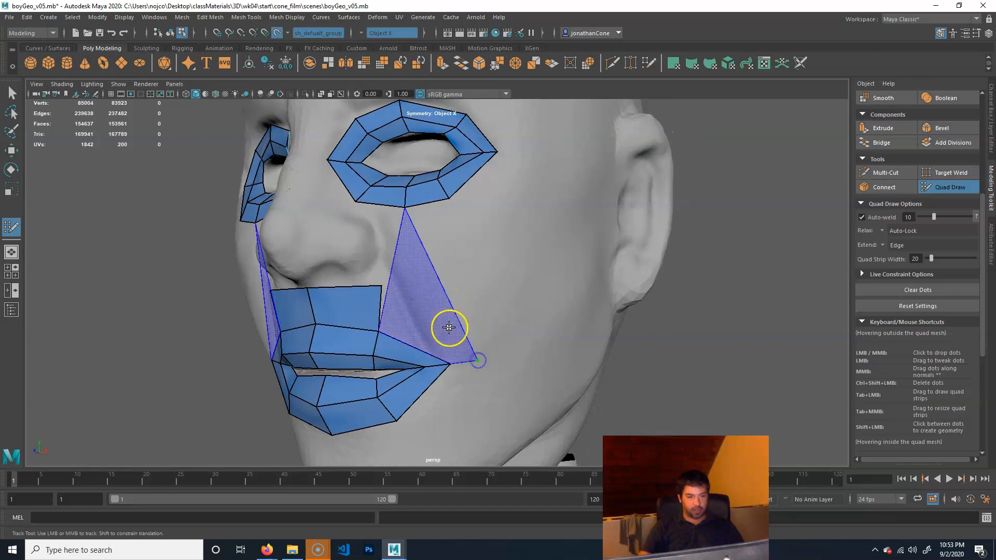
{"action": "left_click", "coordinate": [467, 423], "text": "shift"}
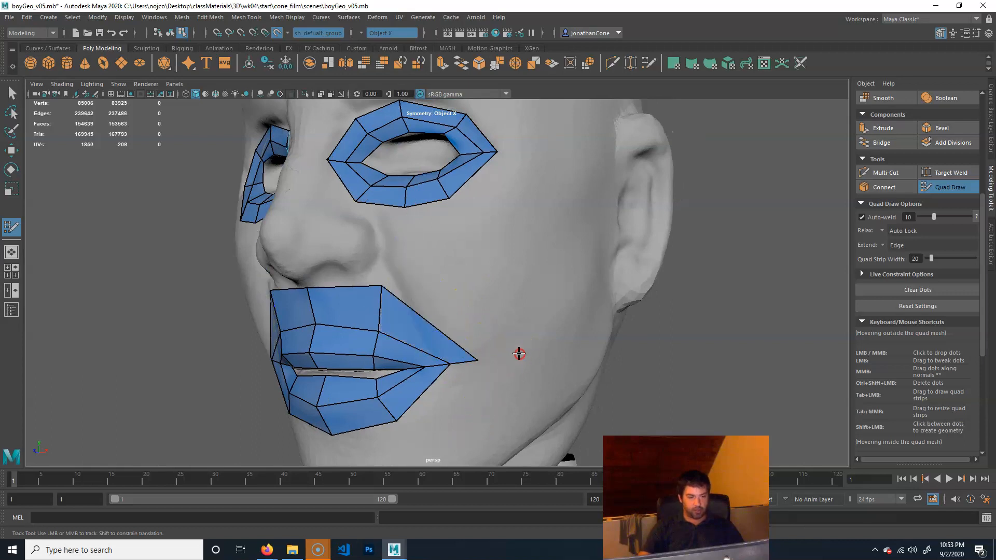
- Add quads below the lower lip to close the third mouth loop and shift the mouth-corner vertices slightly inward
{"action": "left_click_drag", "start_coordinate": [537, 336], "coordinate": [524, 345], "text": "alt"}
{"action": "scroll", "coordinate": [525, 344], "scroll_direction": "up", "scroll_amount": 3}
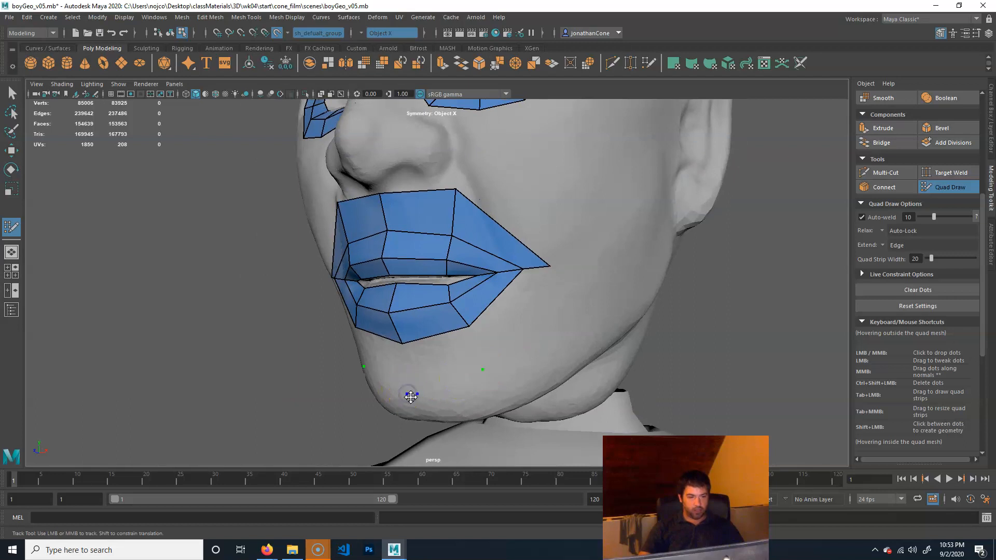
{"action": "left_click", "coordinate": [436, 371], "text": "shift"}
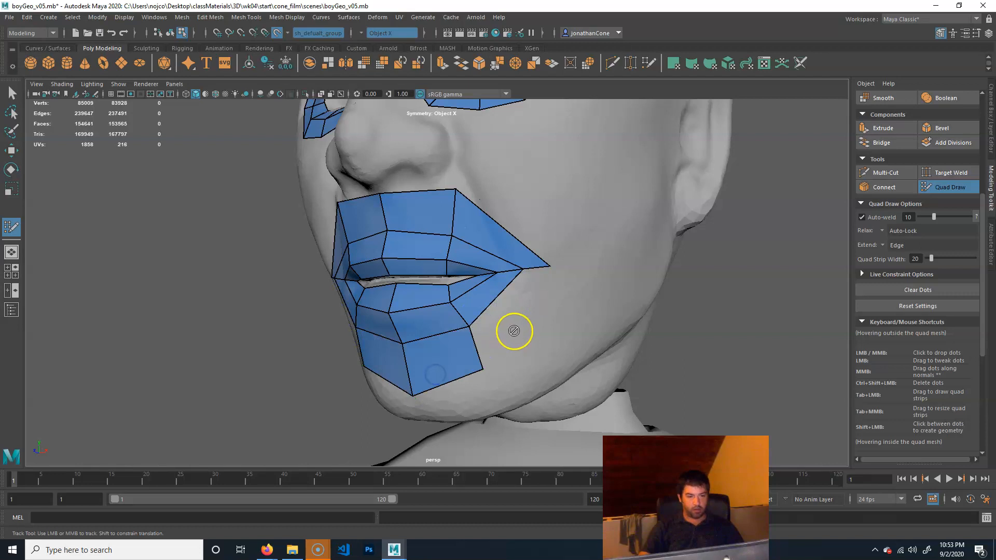
{"action": "left_click", "coordinate": [520, 294], "text": "shift"}
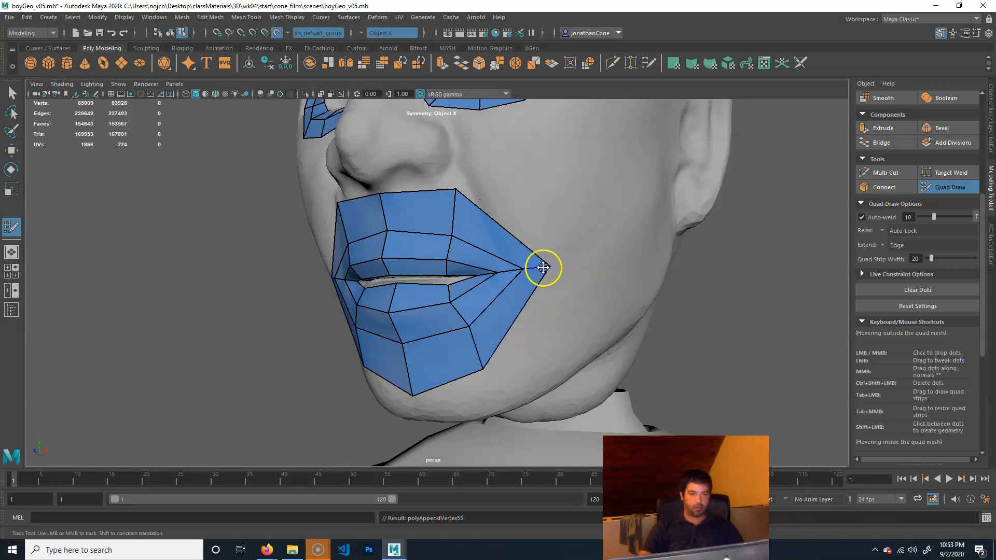
{"action": "left_click_drag", "start_coordinate": [544, 267], "coordinate": [535, 270]}
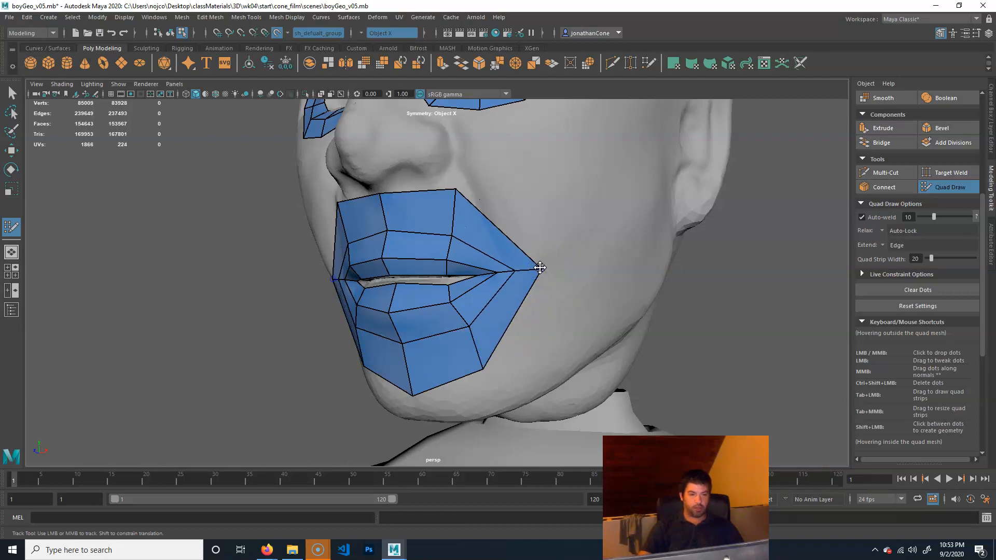
- Place three rows of dots on the nose tip, along its centre line and symmetrically on both sides
{"action": "left_click_drag", "start_coordinate": [565, 173], "coordinate": [493, 289], "text": "alt"}
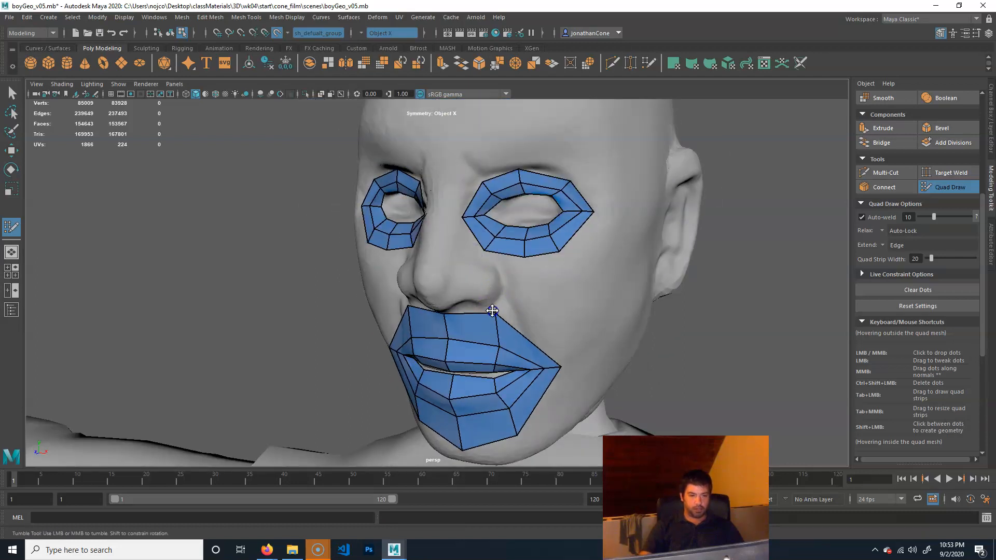
{"action": "right_click_drag", "start_coordinate": [342, 316], "coordinate": [405, 313], "text": "alt"}
{"action": "left_click_drag", "start_coordinate": [405, 314], "coordinate": [456, 289], "text": "alt"}
{"action": "middle_click_drag", "start_coordinate": [537, 274], "coordinate": [467, 291], "text": "alt"}
{"action": "right_click_drag", "start_coordinate": [429, 291], "coordinate": [502, 284], "text": "alt"}
{"action": "left_click_drag", "start_coordinate": [502, 284], "coordinate": [511, 278], "text": "alt"}
{"action": "middle_click_drag", "start_coordinate": [512, 278], "coordinate": [473, 278], "text": "alt"}
{"action": "right_click_drag", "start_coordinate": [476, 278], "coordinate": [493, 271], "text": "alt"}
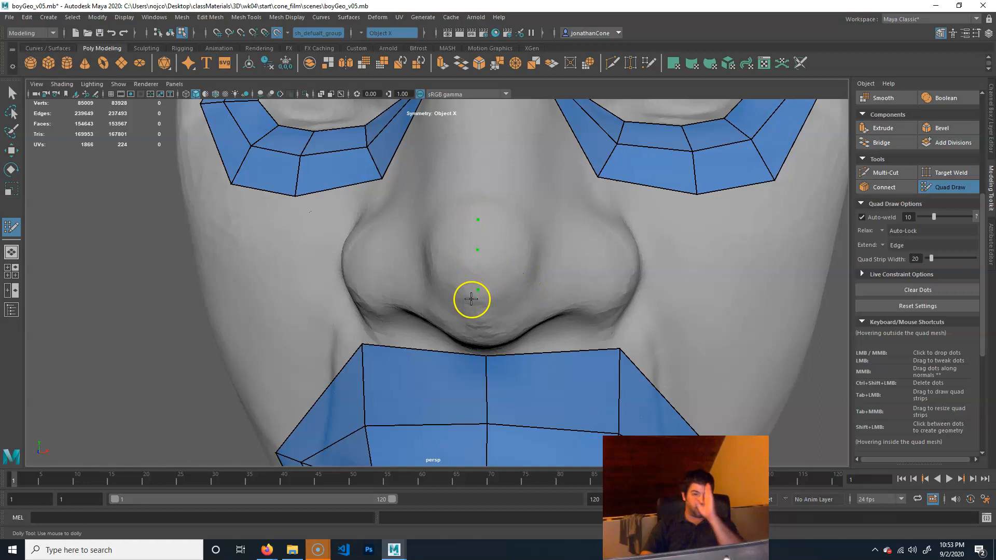
{"action": "left_click", "coordinate": [478, 289]}
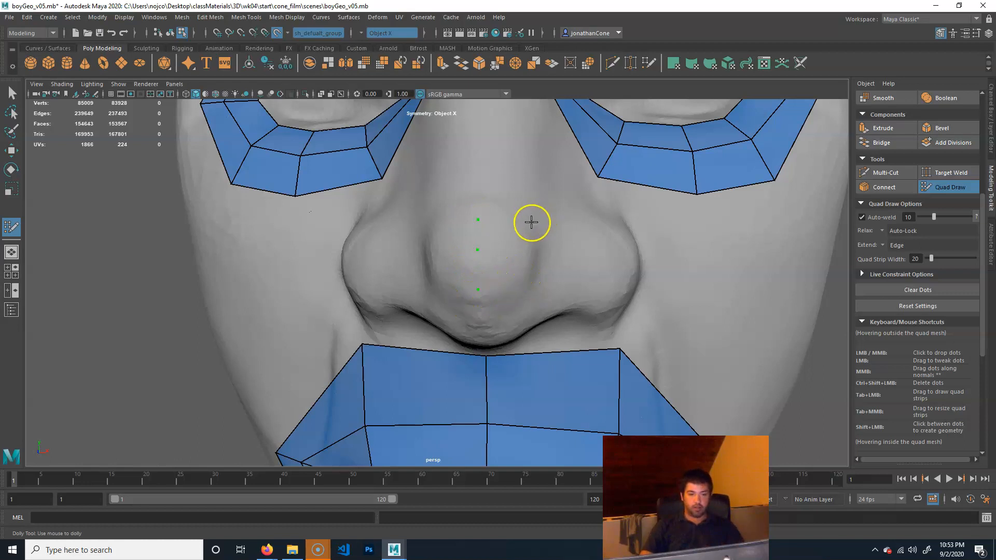
{"action": "left_click", "coordinate": [528, 285]}
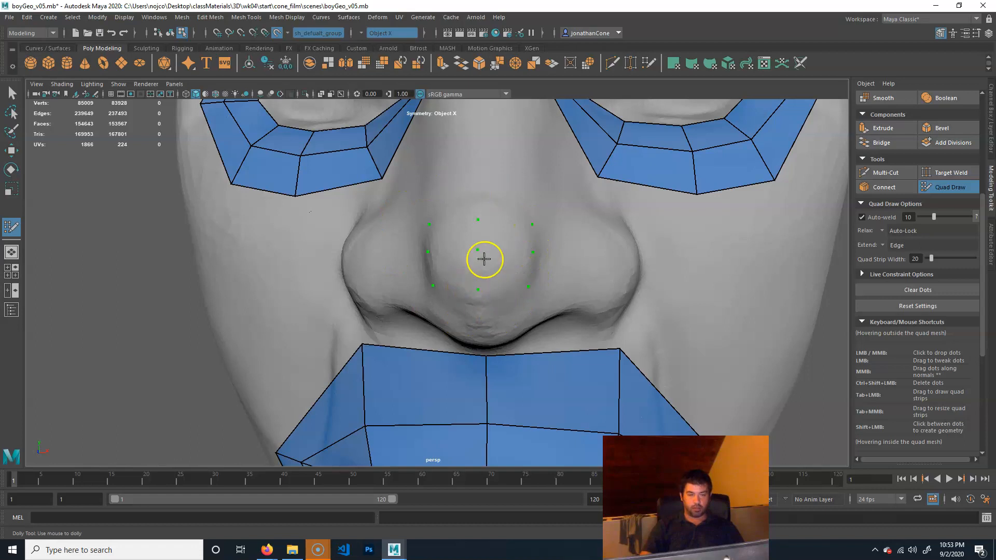
- Fill the nose-tip dots with a four-quad patch and move its vertices to round the outline
{"action": "left_click", "coordinate": [503, 234], "text": "shift"}
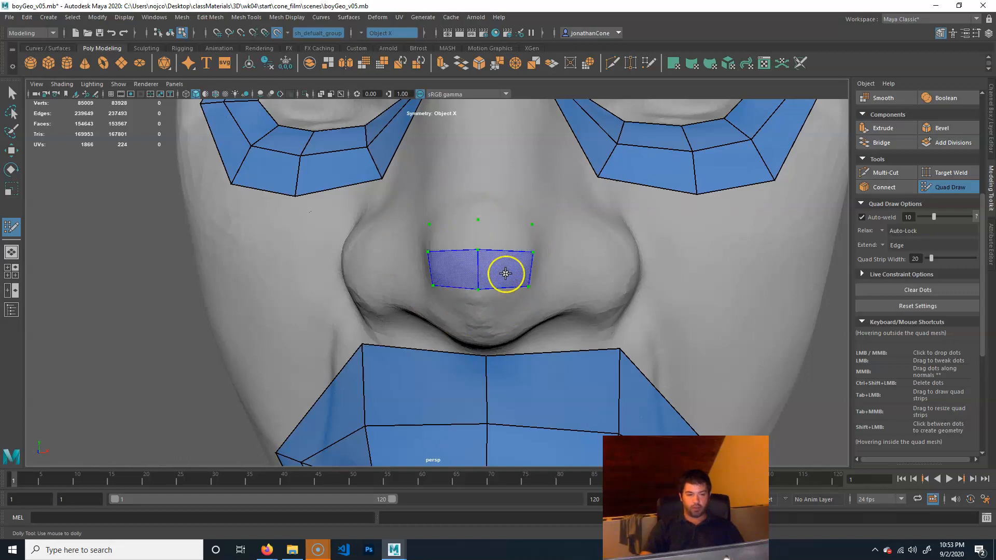
{"action": "left_click", "coordinate": [506, 272], "text": "shift"}
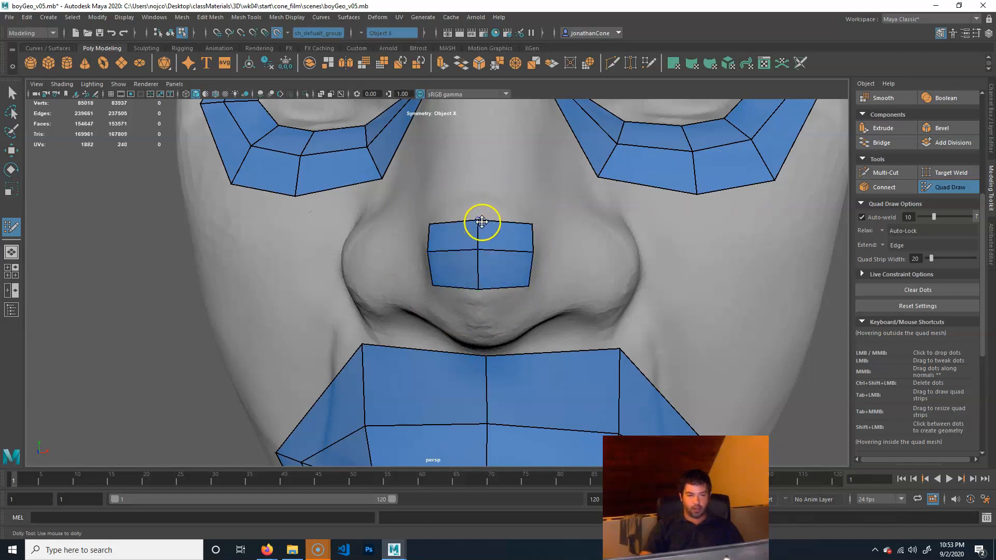
{"action": "left_click_drag", "start_coordinate": [482, 222], "coordinate": [484, 211]}
{"action": "left_click_drag", "start_coordinate": [479, 287], "coordinate": [483, 305]}
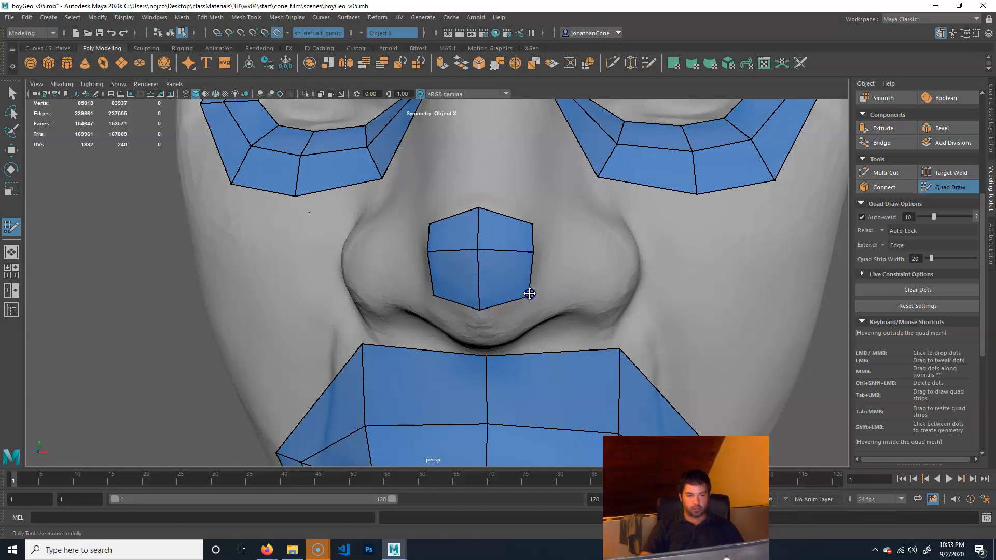
{"action": "left_click_drag", "start_coordinate": [534, 253], "coordinate": [536, 259]}
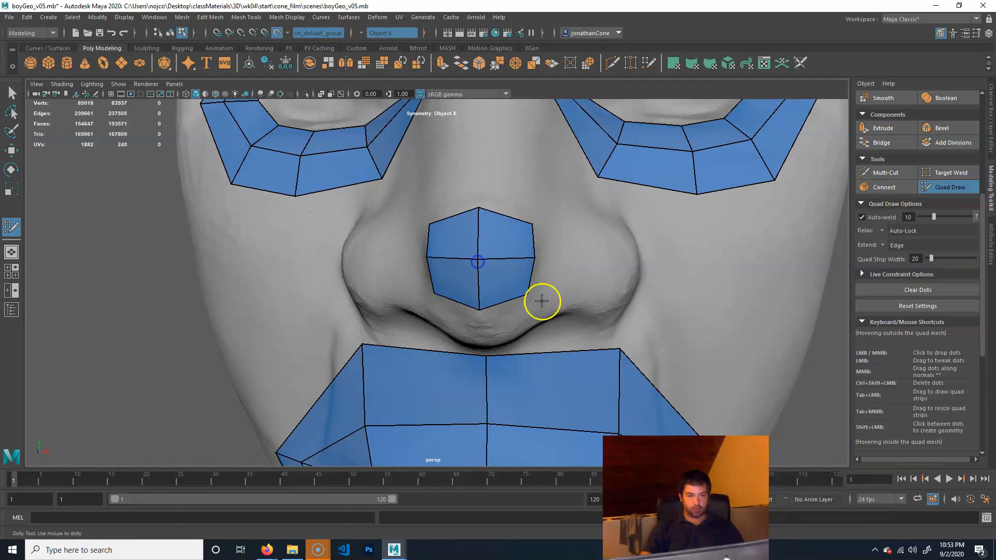
- Place a symmetrical ring of dots around the nose-tip patch, from the lower bridge down to the underside of the nose
{"action": "left_click_drag", "start_coordinate": [580, 324], "coordinate": [540, 322], "text": "alt"}
{"action": "middle_click_drag", "start_coordinate": [615, 272], "coordinate": [753, 285], "text": "alt"}
{"action": "left_click_drag", "start_coordinate": [543, 274], "coordinate": [527, 303], "text": "alt"}
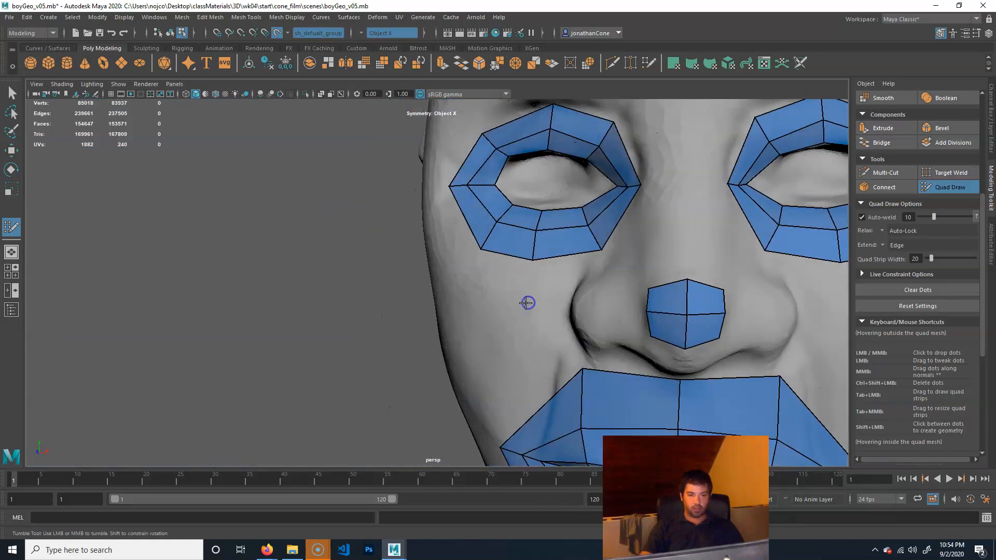
{"action": "middle_click_drag", "start_coordinate": [643, 293], "coordinate": [584, 286], "text": "alt"}
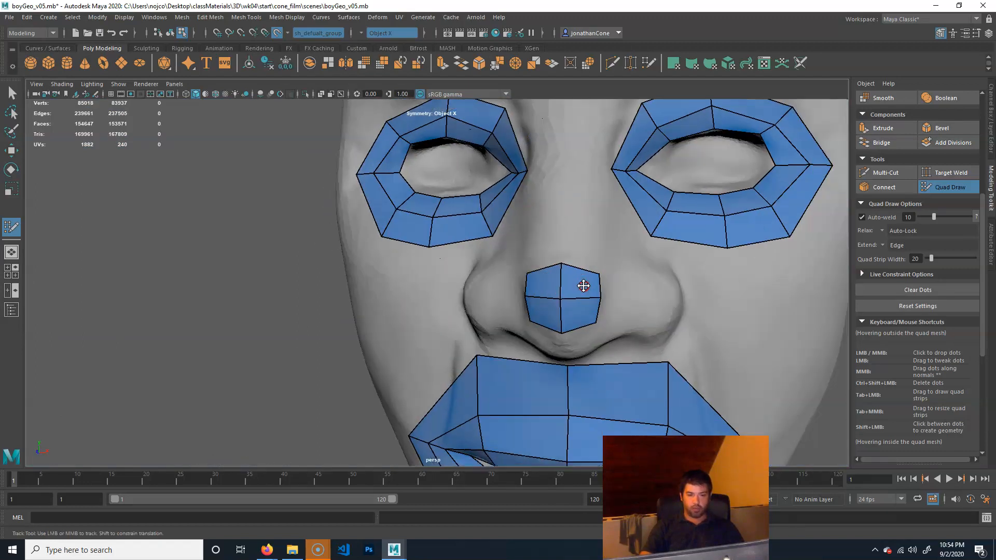
{"action": "left_click", "coordinate": [564, 225]}
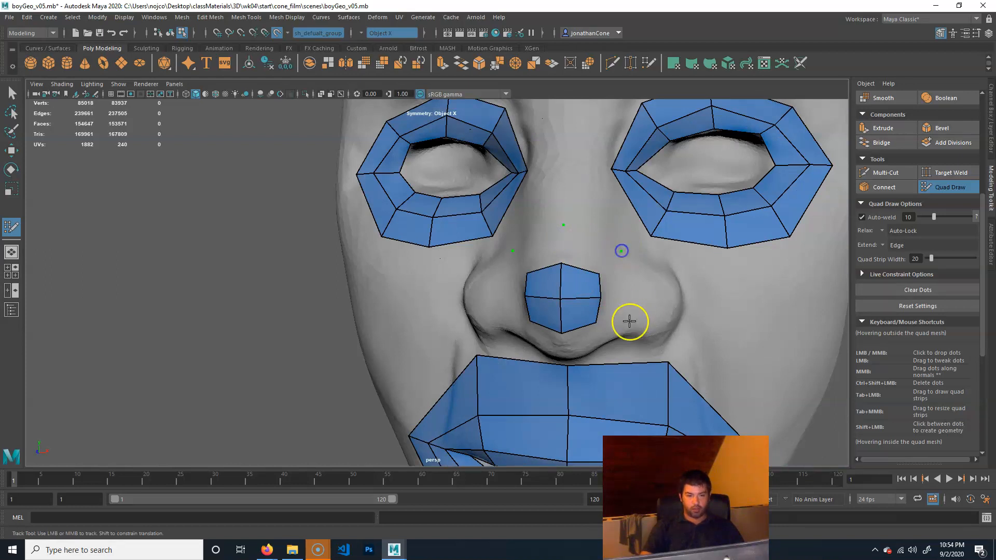
{"action": "left_click_drag", "start_coordinate": [629, 321], "coordinate": [610, 316], "text": "alt"}
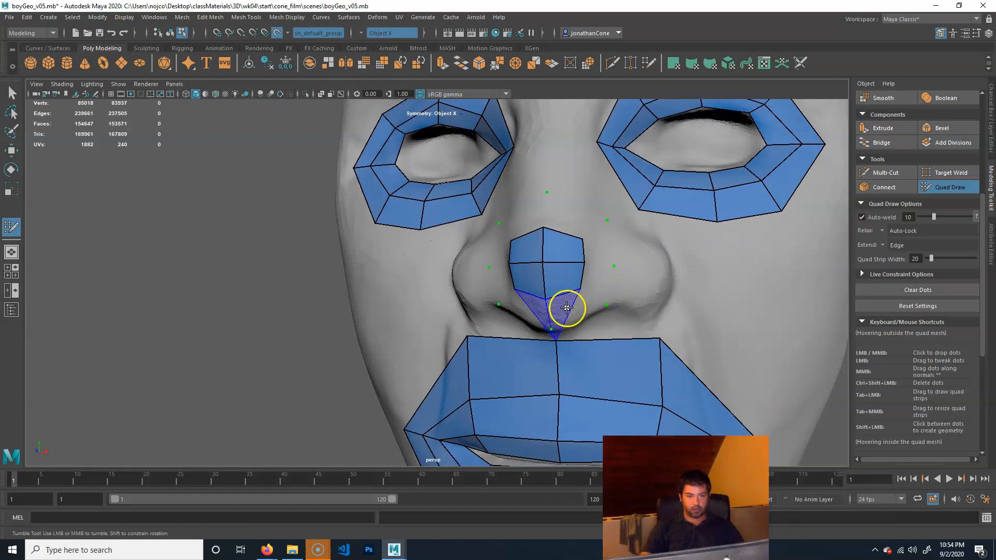
- Fill the ring of dots with quads to form a closed loop around the nose-tip patch
{"action": "left_click", "coordinate": [578, 311], "text": "shift"}
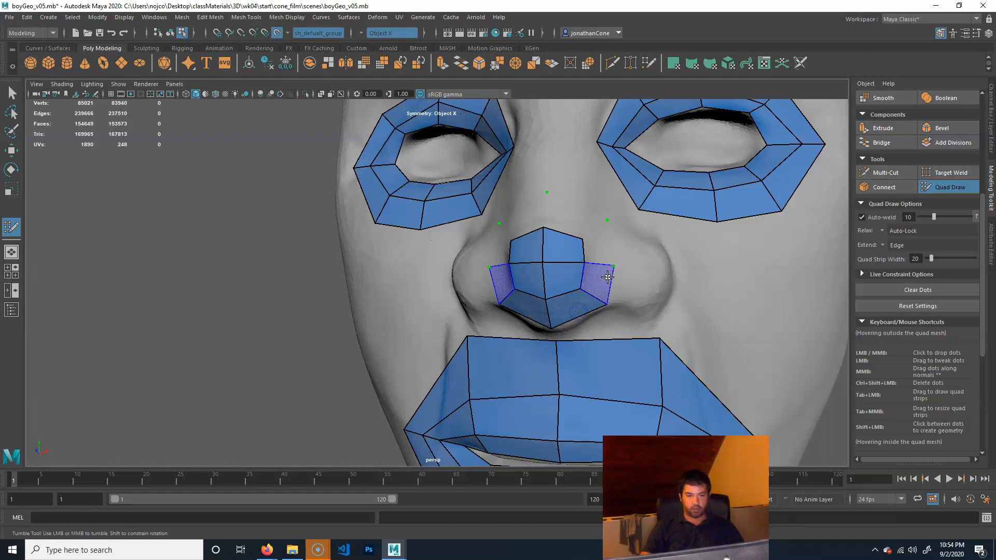
{"action": "left_click", "coordinate": [607, 278], "text": "shift"}
{"action": "left_click", "coordinate": [608, 246], "text": "shift"}
{"action": "left_click", "coordinate": [582, 221], "text": "shift"}
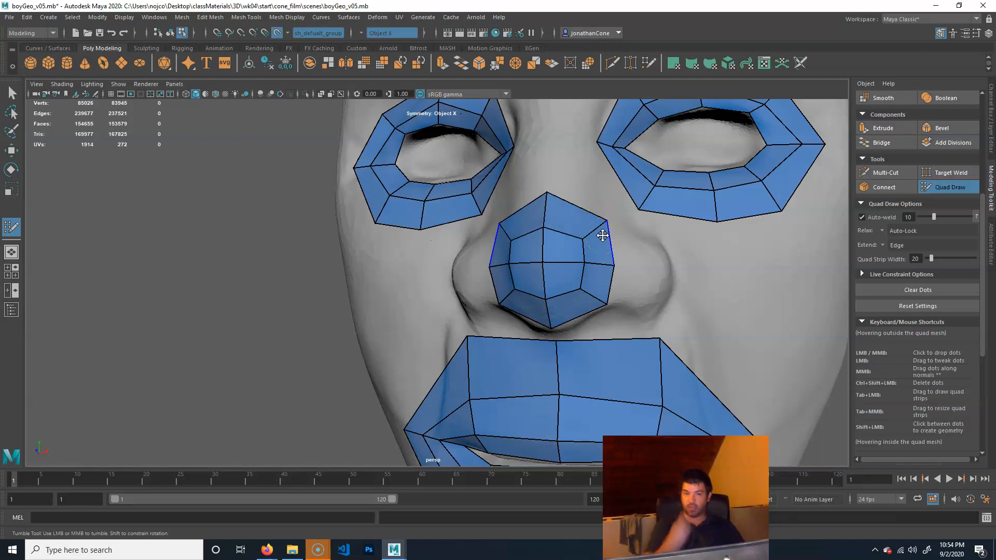
- Place three dots along the outer edge of the nostril wing
{"action": "left_click_drag", "start_coordinate": [603, 236], "coordinate": [611, 318], "text": "alt"}
{"action": "middle_click_drag", "start_coordinate": [592, 292], "coordinate": [614, 318], "text": "alt"}
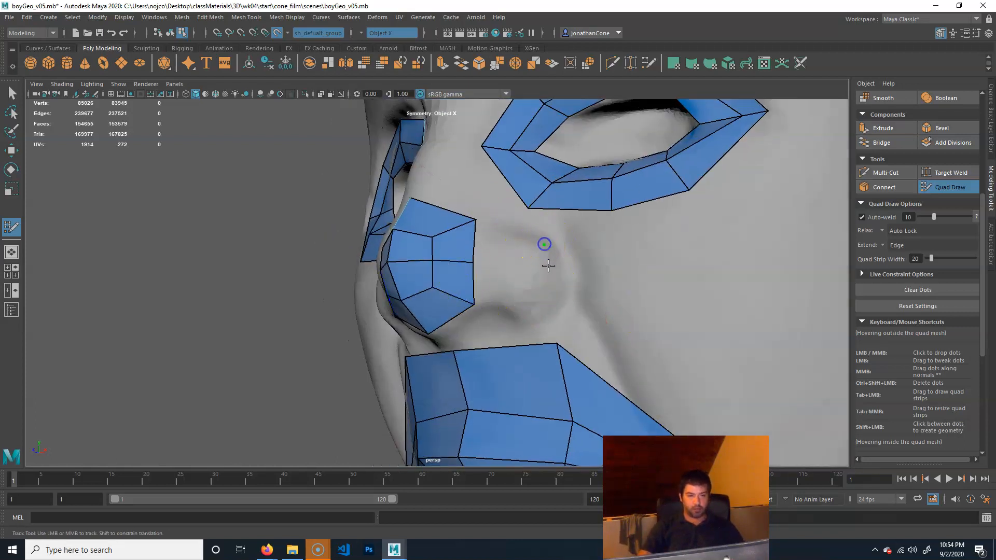
{"action": "left_click", "coordinate": [534, 313]}
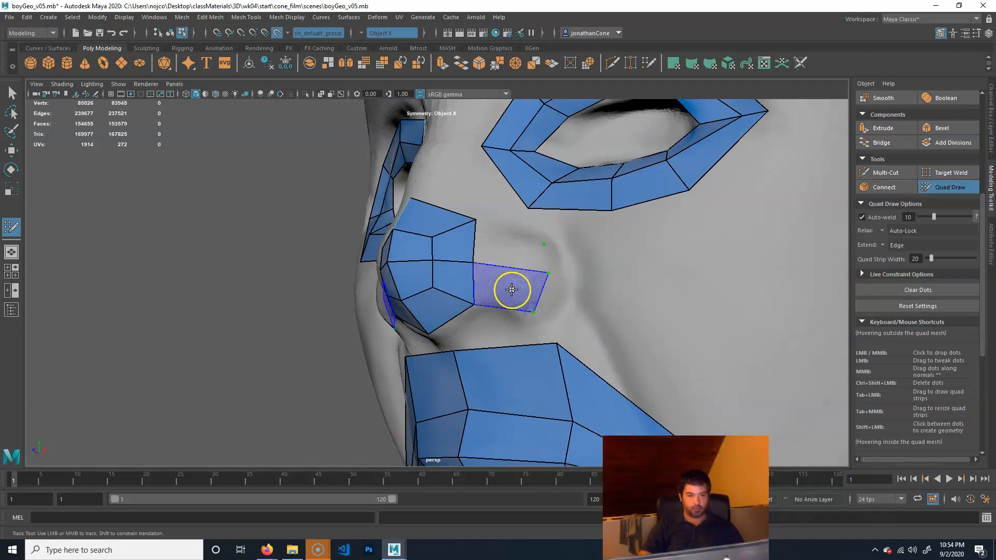
{"action": "left_click", "coordinate": [511, 290], "text": "shift"}
{"action": "left_click", "coordinate": [504, 249], "text": "shift"}
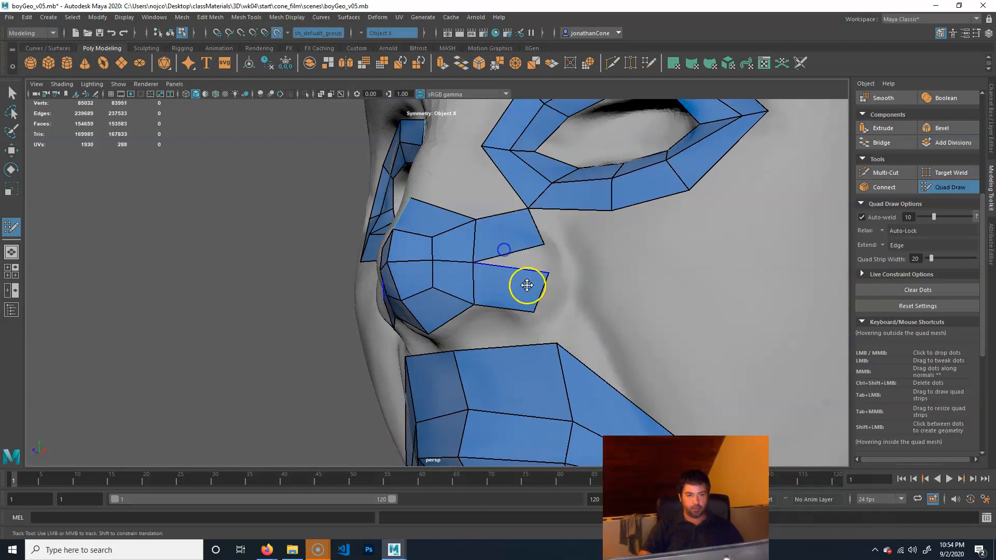
{"action": "left_click", "coordinate": [519, 258], "text": "ctrl+shift"}
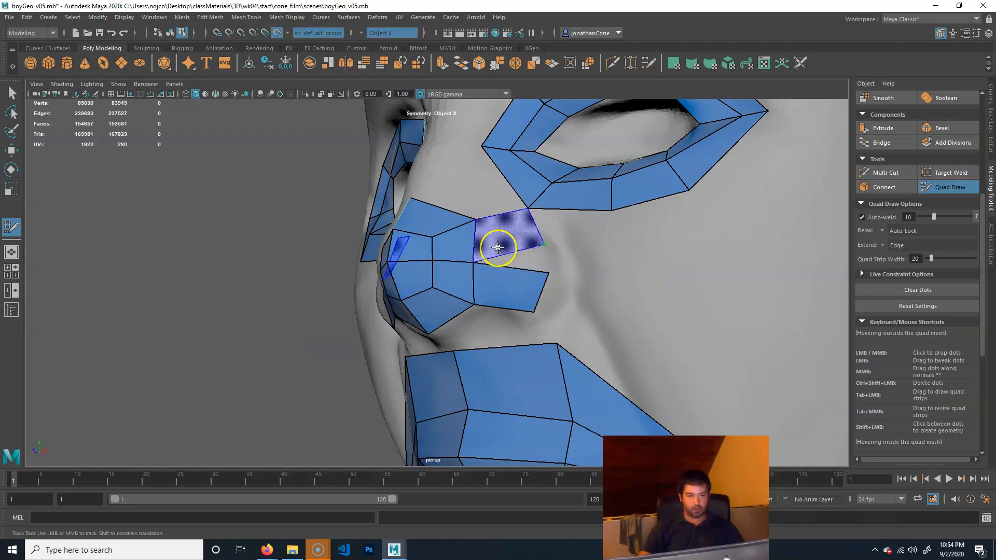
{"action": "key", "text": "ctrl+z"}
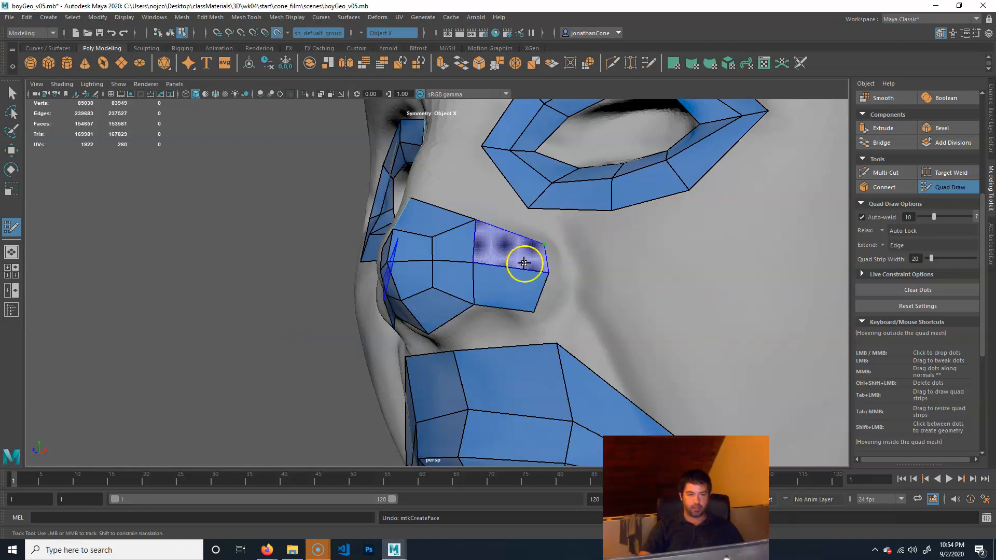
{"action": "key", "text": "ctrl+z"}
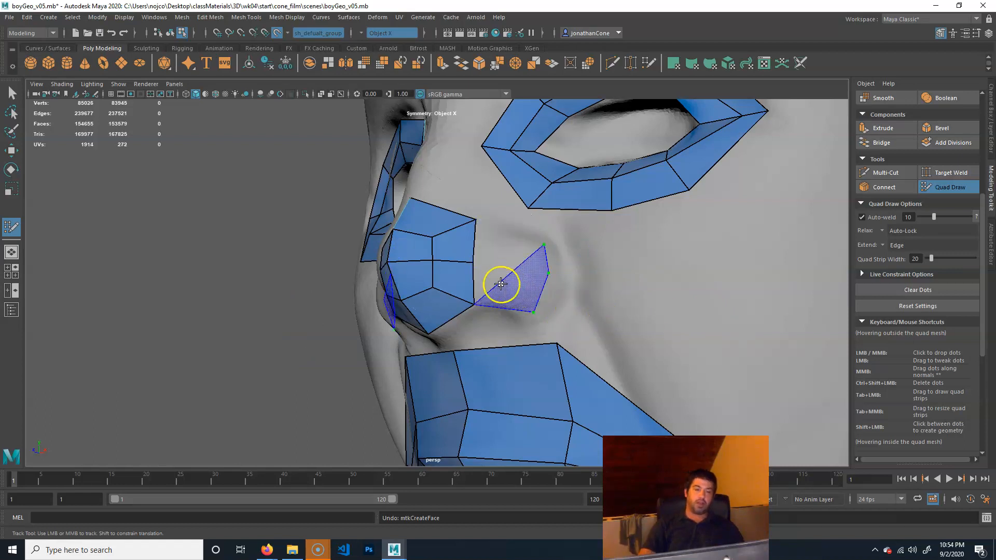
- Fill the nostril wing with two stacked quads joined to the nose loop, and relax their vertices
{"action": "left_click", "coordinate": [512, 283], "text": "shift"}
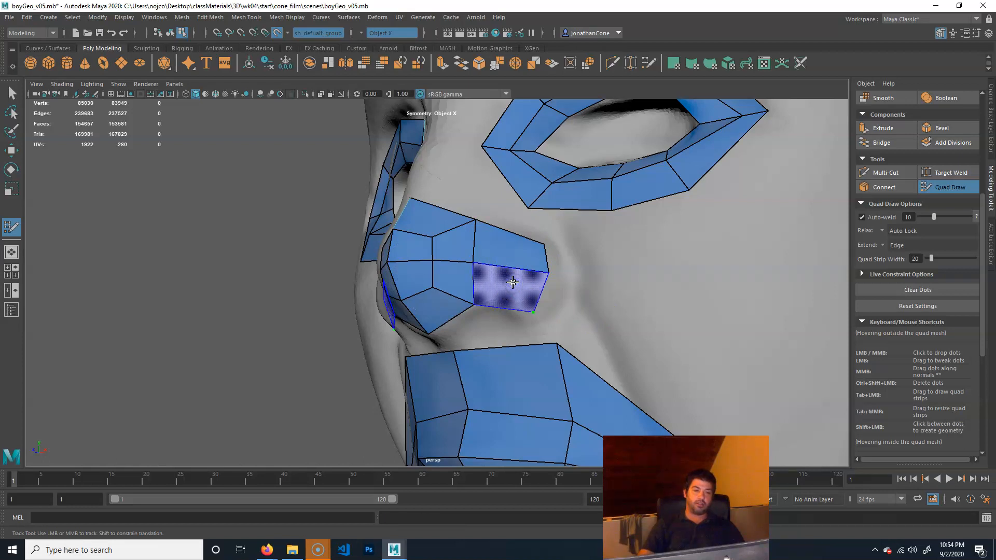
{"action": "left_click_drag", "start_coordinate": [503, 283], "coordinate": [514, 277], "text": "shift"}
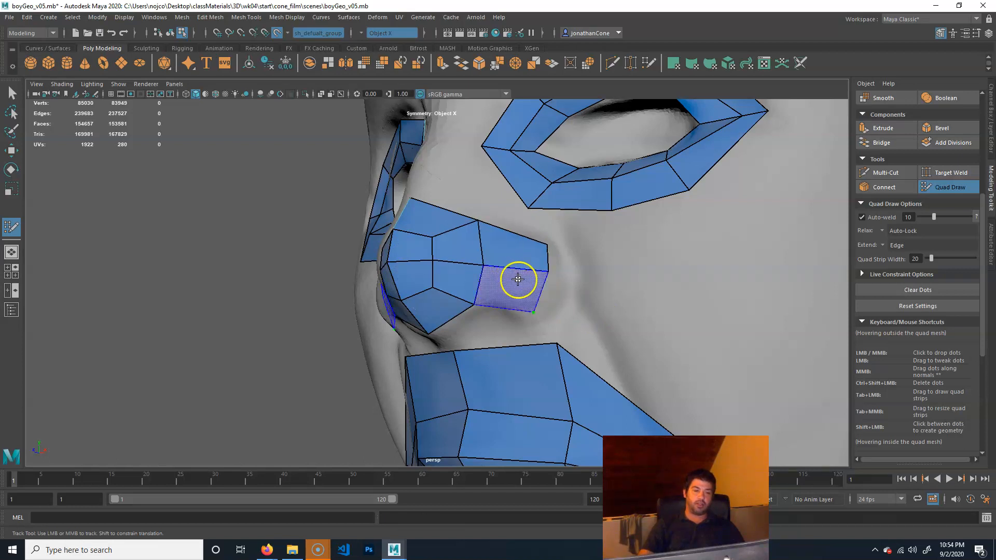
{"action": "left_click", "coordinate": [515, 289], "text": "shift"}
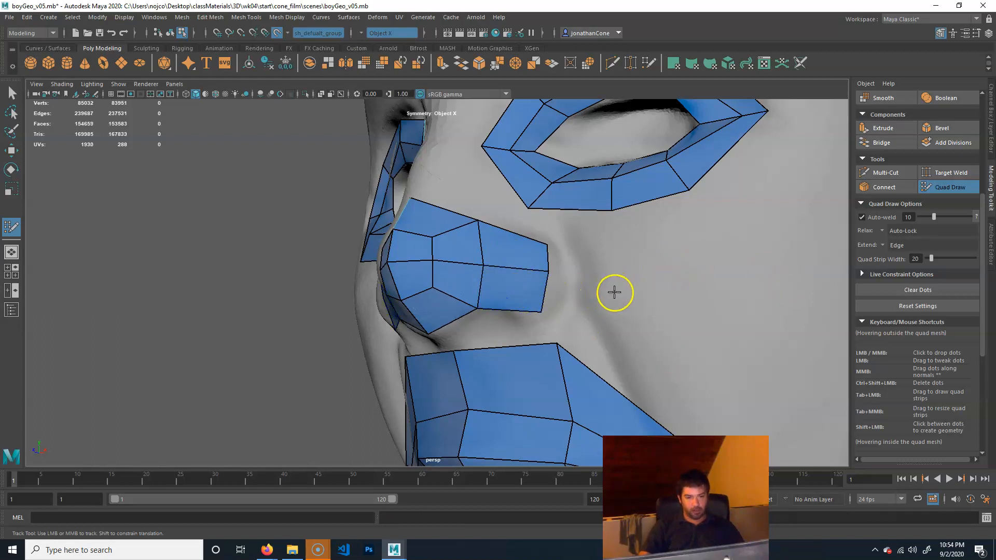
- Place dots across the nose bridge between the eyes and fill them with quads extending the nose mesh upward
{"action": "left_click_drag", "start_coordinate": [610, 293], "coordinate": [610, 293], "text": "alt"}
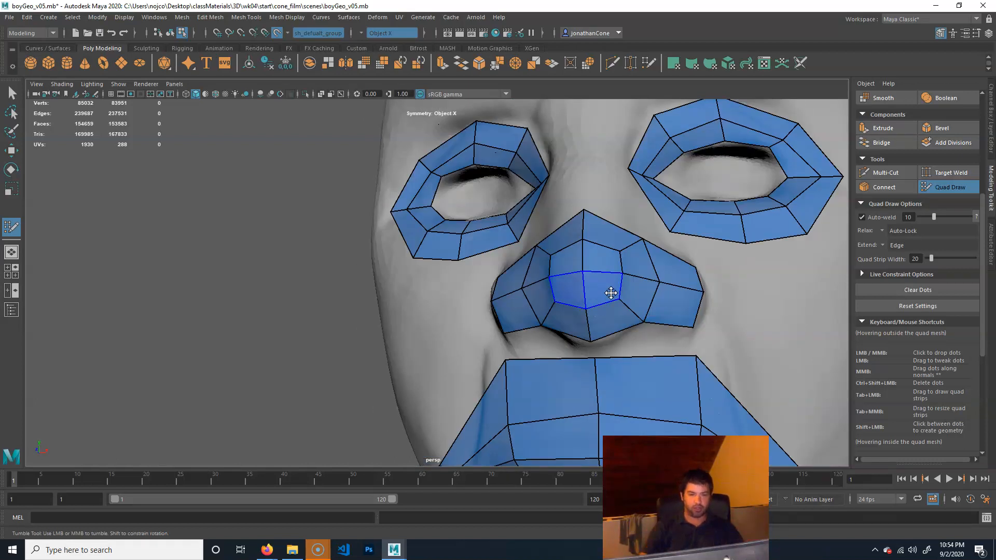
{"action": "left_click_drag", "start_coordinate": [740, 275], "coordinate": [715, 289], "text": "alt"}
{"action": "middle_click_drag", "start_coordinate": [715, 289], "coordinate": [699, 271], "text": "alt"}
{"action": "left_click_drag", "start_coordinate": [675, 279], "coordinate": [583, 275], "text": "alt"}
{"action": "middle_click_drag", "start_coordinate": [582, 275], "coordinate": [571, 288], "text": "alt"}
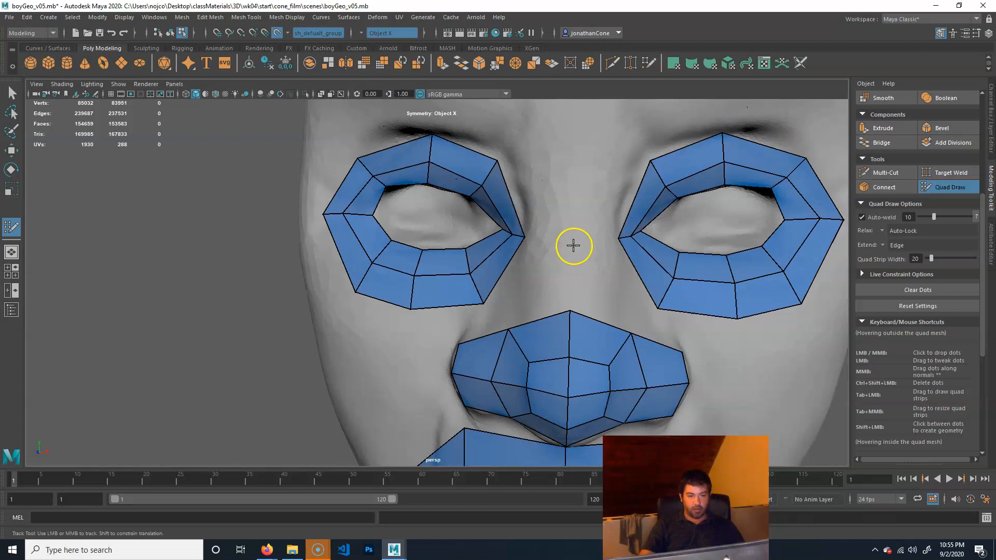
{"action": "left_click", "coordinate": [570, 269]}
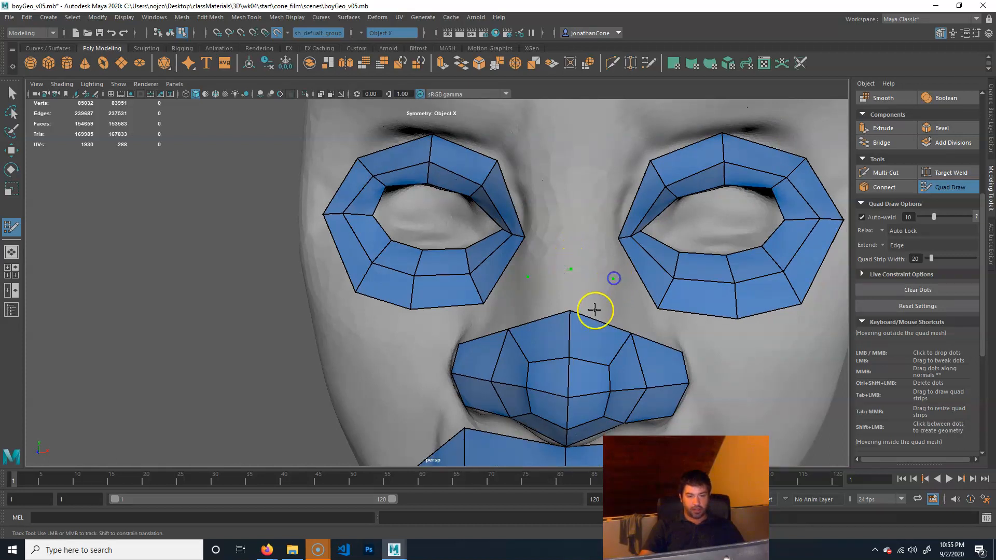
{"action": "left_click", "coordinate": [586, 240], "text": "shift"}
{"action": "left_click", "coordinate": [618, 278]}
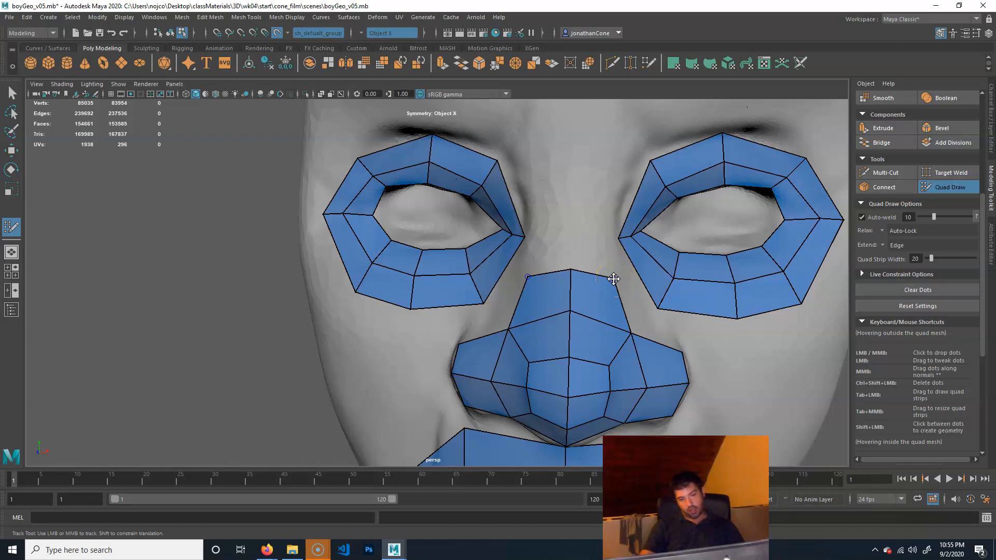
- Raise the top edge of the nose-bridge quads to eye-corner level and fill the gaps between the bridge and the inner eye loops
{"action": "left_click_drag", "start_coordinate": [607, 273], "coordinate": [606, 271]}
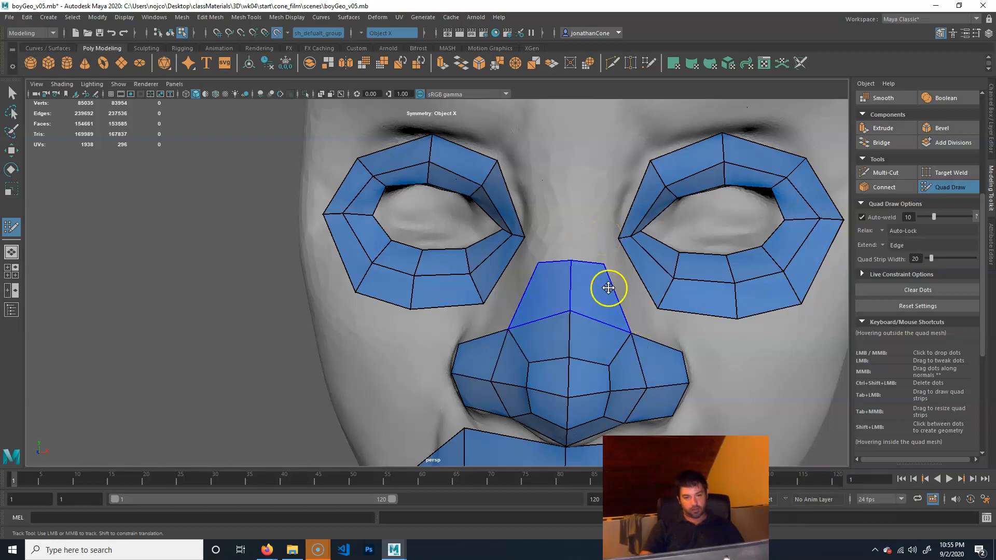
{"action": "left_click_drag", "start_coordinate": [649, 349], "coordinate": [576, 271], "text": "alt"}
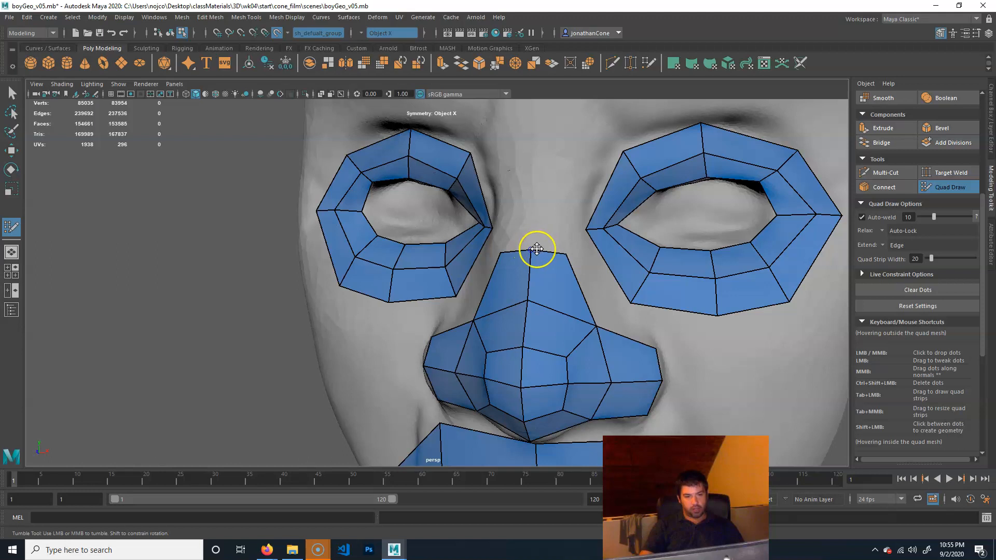
{"action": "left_click_drag", "start_coordinate": [535, 254], "coordinate": [568, 233]}
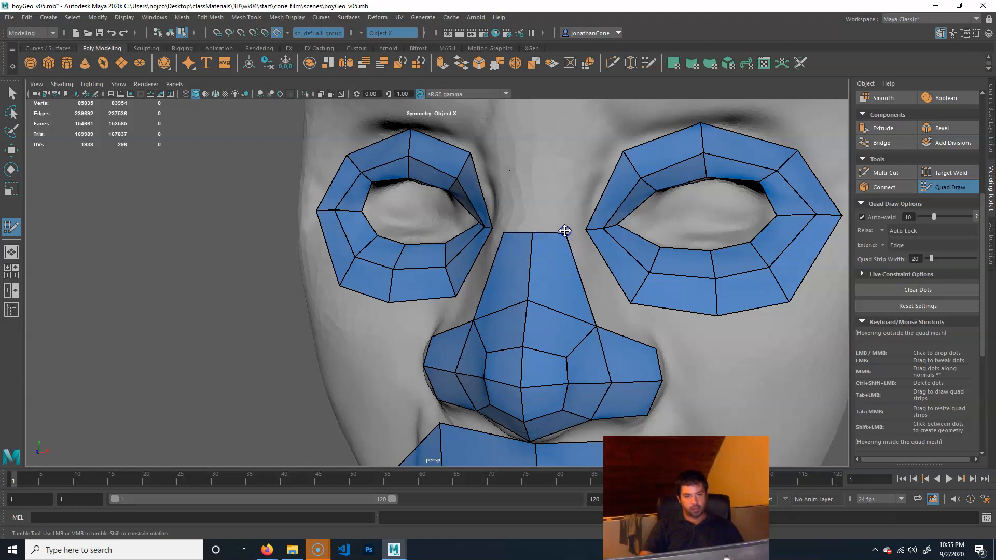
{"action": "left_click", "coordinate": [597, 274], "text": "shift"}
{"action": "left_click", "coordinate": [595, 275], "text": "shift"}
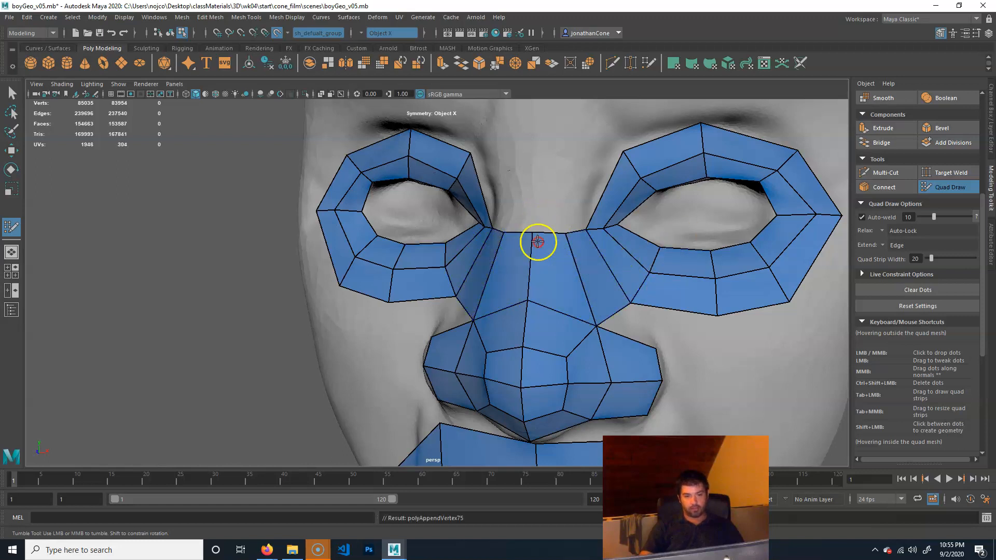
- Extend the nose bridge upward between the eyes with a row of quads and join it to the eye loops
{"action": "middle_click_drag", "start_coordinate": [538, 242], "coordinate": [553, 288], "text": "alt"}
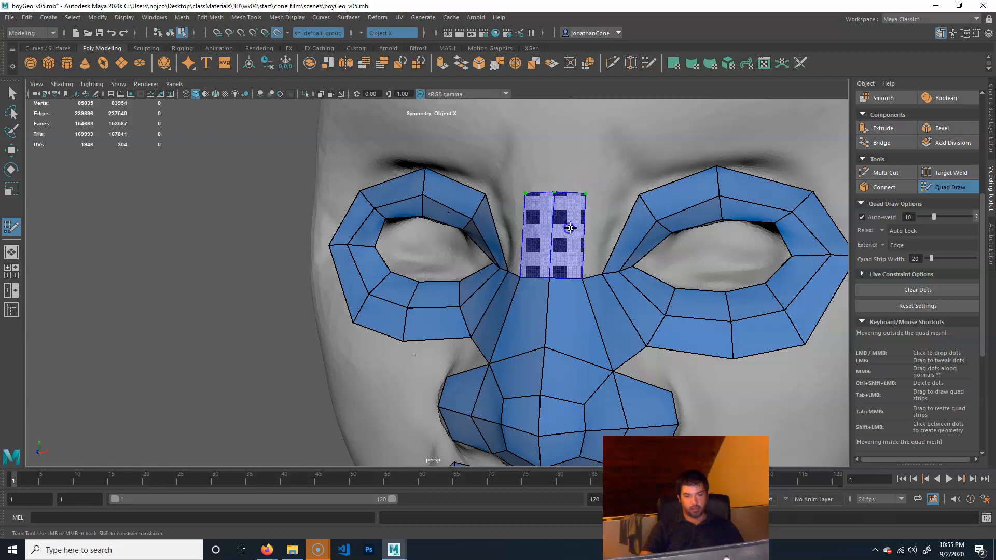
{"action": "left_click", "coordinate": [570, 228], "text": "shift"}
{"action": "left_click", "coordinate": [607, 215], "text": "shift"}
- Fill a strip of three quads around the outer side of the nostril wing, starting from the eye loop's lower inner corner
{"action": "middle_click_drag", "start_coordinate": [681, 295], "coordinate": [661, 266], "text": "alt"}
{"action": "right_click_drag", "start_coordinate": [555, 280], "coordinate": [592, 285], "text": "alt"}
{"action": "middle_click_drag", "start_coordinate": [592, 285], "coordinate": [597, 238], "text": "alt"}
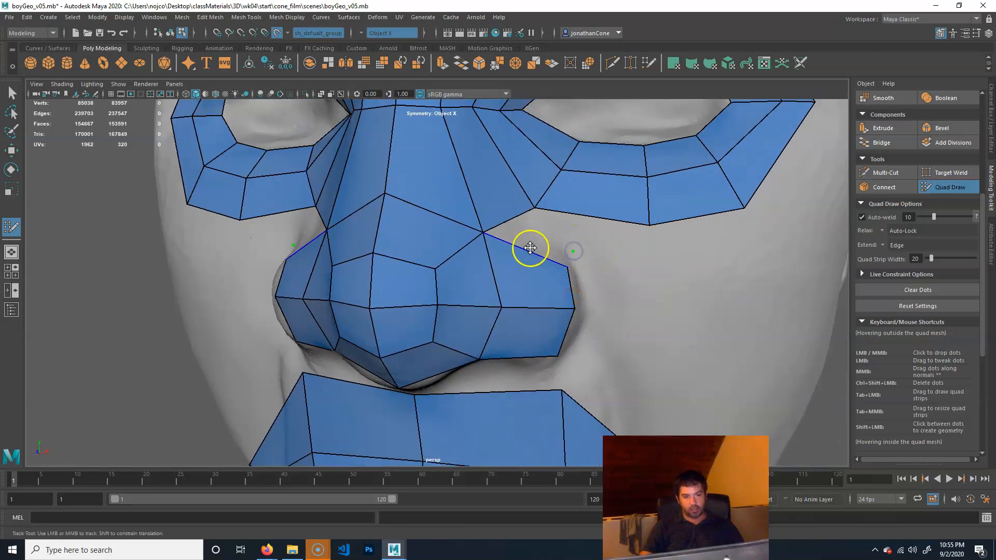
{"action": "left_click", "coordinate": [560, 263], "text": "shift"}
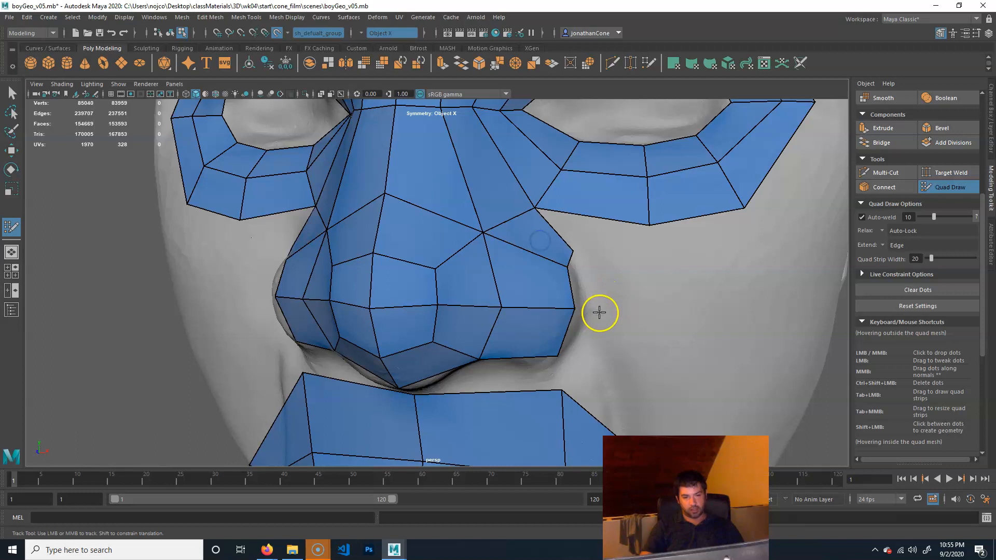
{"action": "left_click", "coordinate": [588, 289], "text": "shift"}
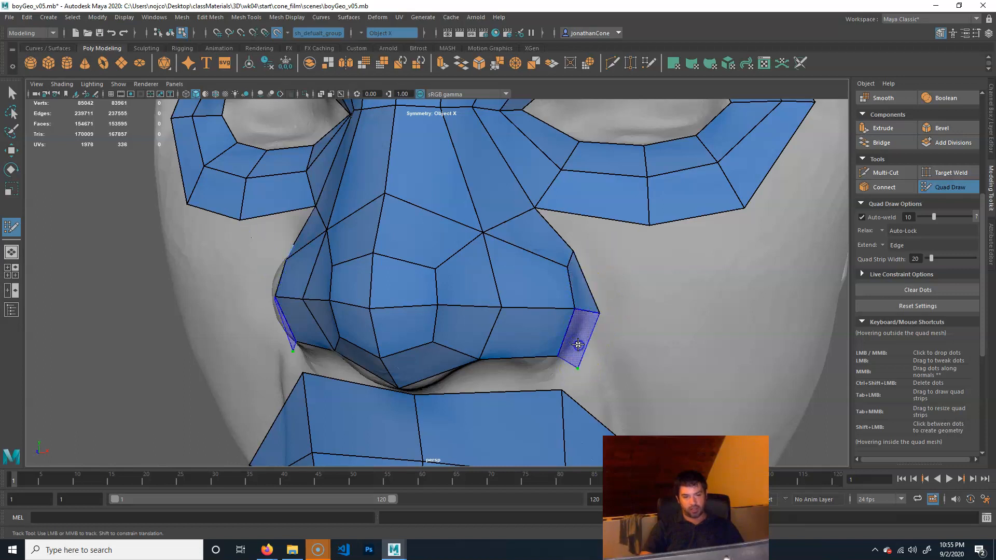
{"action": "left_click", "coordinate": [578, 345], "text": "shift"}
- Tuck the nostril wing's lower vertices inward and fill the underside of the nose with quads reaching the upper-lip center
{"action": "mouse_move", "coordinate": [543, 334]}
{"action": "middle_mouse_down", "text": "alt"}
{"action": "mouse_move", "coordinate": [550, 277]}
{"action": "mouse_move", "coordinate": [555, 344]}
{"action": "middle_mouse_up", "text": "alt"}
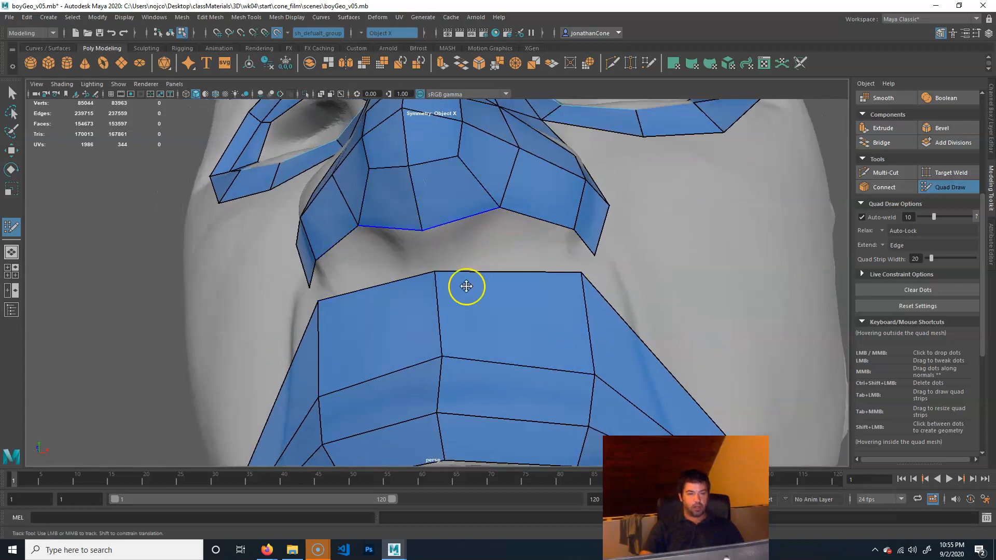
{"action": "mouse_move", "coordinate": [570, 258]}
{"action": "left_mouse_down"}
{"action": "mouse_move", "coordinate": [582, 249]}
{"action": "mouse_move", "coordinate": [575, 221]}
{"action": "left_mouse_up"}
{"action": "left_click_drag", "start_coordinate": [595, 254], "coordinate": [586, 250]}
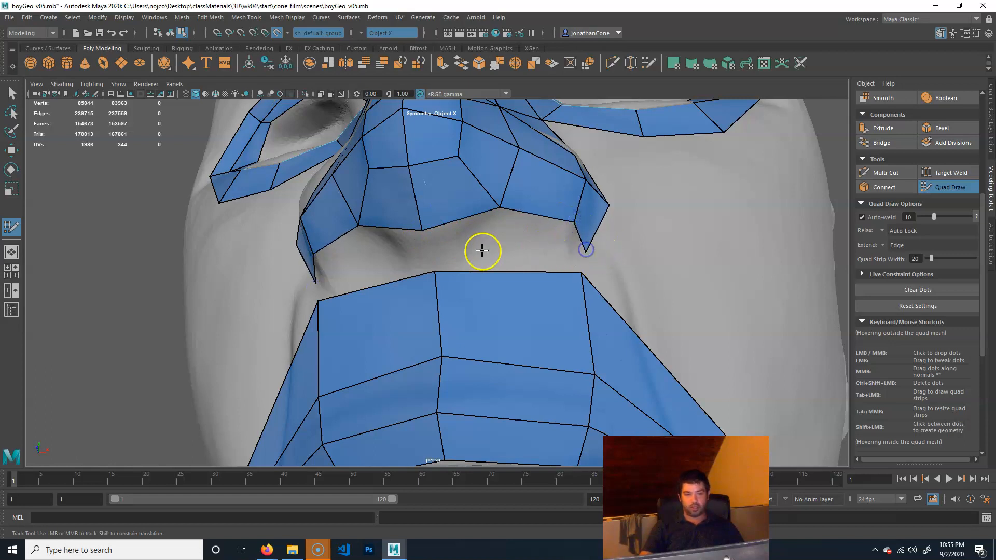
{"action": "left_click", "coordinate": [514, 251]}
{"action": "left_click", "coordinate": [438, 254], "text": "shift"}
{"action": "mouse_move", "coordinate": [438, 252]}
{"action": "left_mouse_down"}
{"action": "mouse_move", "coordinate": [481, 234]}
{"action": "mouse_move", "coordinate": [454, 235]}
{"action": "left_mouse_up"}
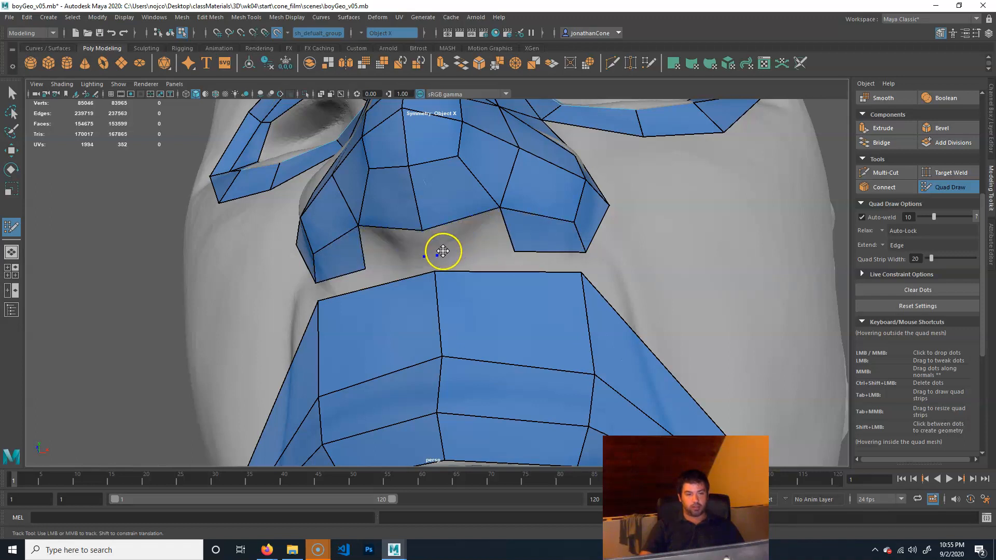
{"action": "mouse_move", "coordinate": [434, 252]}
{"action": "left_mouse_down", "text": "shift"}
{"action": "mouse_move", "coordinate": [456, 230]}
{"action": "mouse_move", "coordinate": [474, 235]}
{"action": "mouse_move", "coordinate": [469, 228]}
{"action": "mouse_move", "coordinate": [550, 253]}
{"action": "left_mouse_up", "text": "shift"}
{"action": "right_click_drag", "start_coordinate": [459, 263], "coordinate": [513, 302], "text": "alt"}
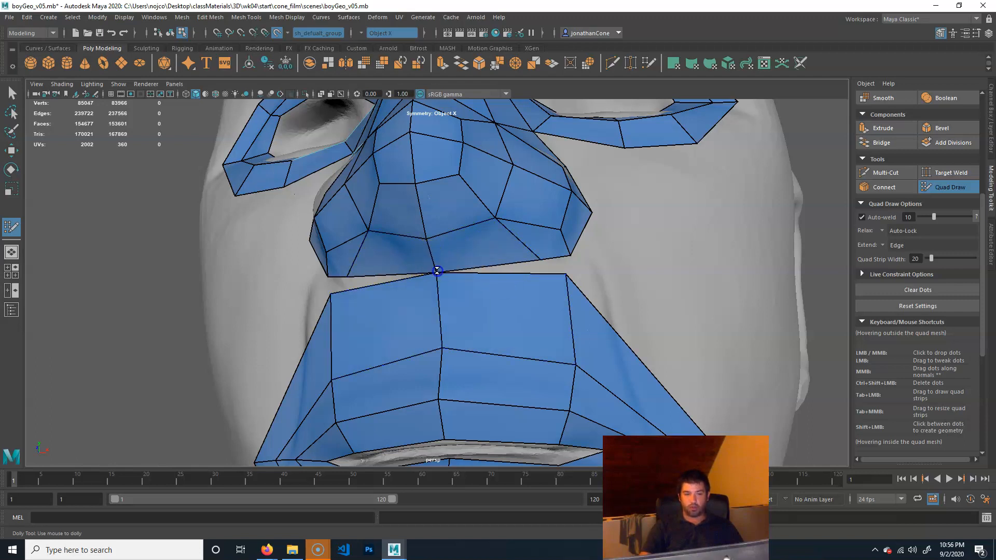
- Raise the center vertex under the nose and weld the nostril's lower corner to the upper-lip mesh corner
{"action": "left_click_drag", "start_coordinate": [462, 279], "coordinate": [440, 266]}
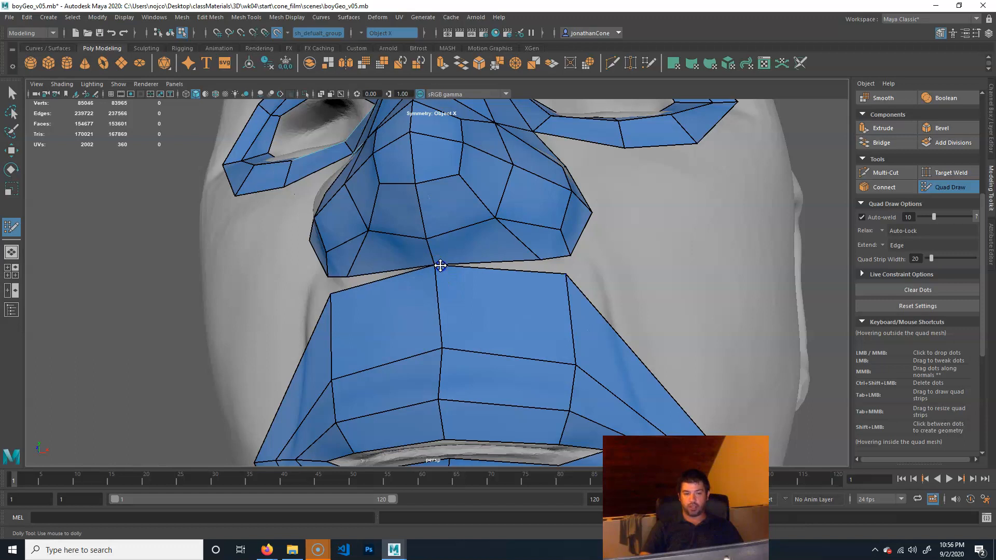
{"action": "mouse_move", "coordinate": [569, 254]}
{"action": "left_mouse_down"}
{"action": "mouse_move", "coordinate": [568, 272]}
{"action": "mouse_move", "coordinate": [557, 265]}
{"action": "left_mouse_up"}
{"action": "right_click_drag", "start_coordinate": [637, 293], "coordinate": [544, 294], "text": "alt"}
{"action": "left_click_drag", "start_coordinate": [532, 301], "coordinate": [478, 284], "text": "alt"}
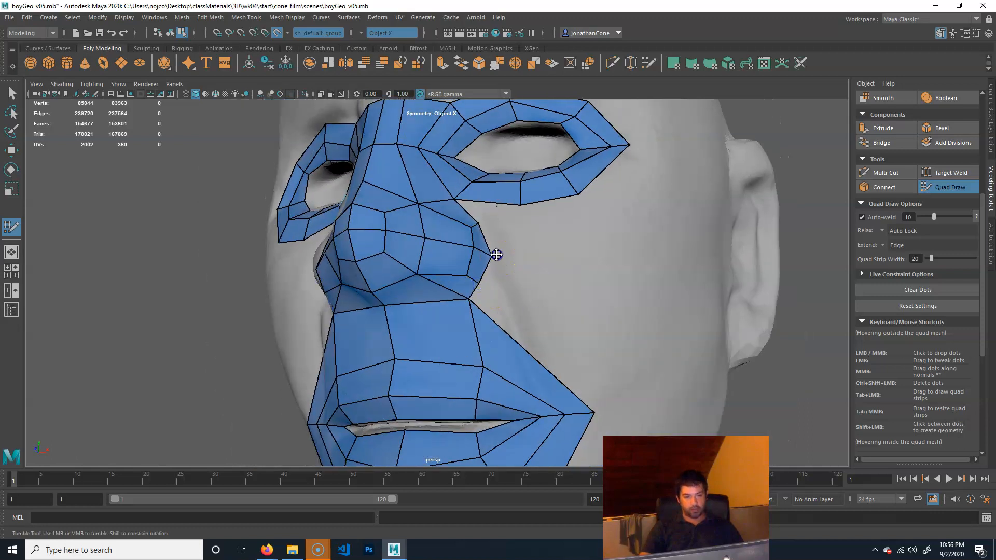
- Adjust the vertex beside the nostril wing and fill a quad between it and the underside of the eye loop
{"action": "left_click_drag", "start_coordinate": [484, 224], "coordinate": [484, 222]}
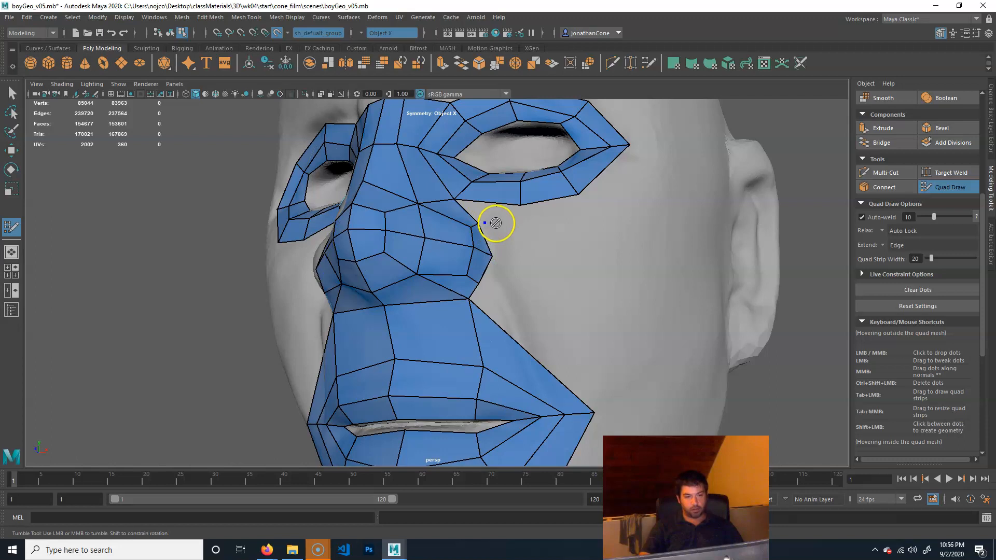
{"action": "left_click", "coordinate": [482, 224]}
{"action": "left_click", "coordinate": [483, 295]}
{"action": "scroll", "coordinate": [511, 256], "scroll_direction": "up", "scroll_amount": 3}
{"action": "left_click", "coordinate": [482, 263]}
{"action": "left_click", "coordinate": [525, 288], "text": "shift"}
- Place dots around the outside of the eye and fill them with quads to form another outer eye loop
{"action": "right_click_drag", "start_coordinate": [751, 228], "coordinate": [578, 266], "text": "alt"}
{"action": "left_click_drag", "start_coordinate": [578, 266], "coordinate": [546, 247], "text": "alt"}
{"action": "left_click", "coordinate": [400, 159]}
{"action": "left_click", "coordinate": [344, 174]}
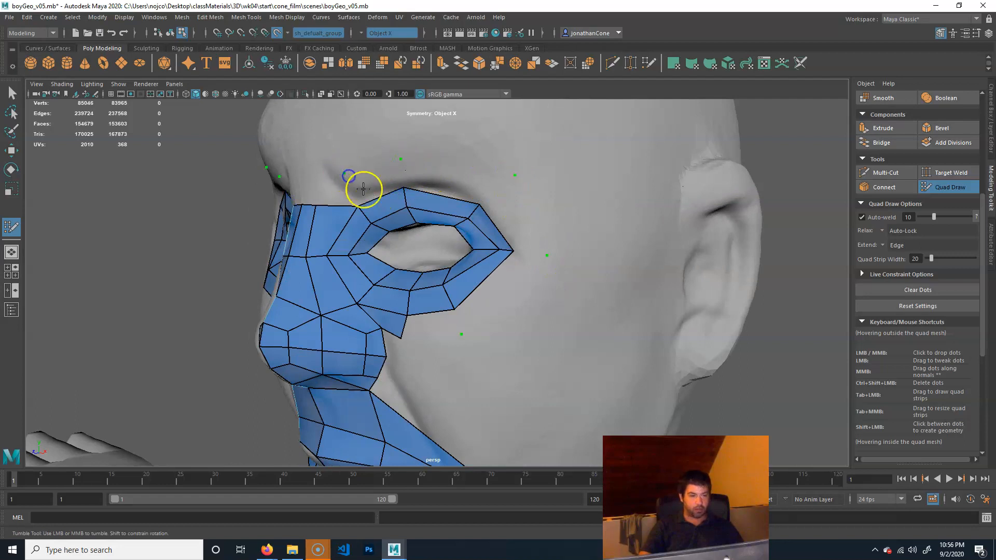
{"action": "left_click", "coordinate": [455, 175], "text": "shift"}
{"action": "left_click", "coordinate": [534, 215], "text": "shift"}
{"action": "left_click", "coordinate": [527, 218], "text": "shift"}
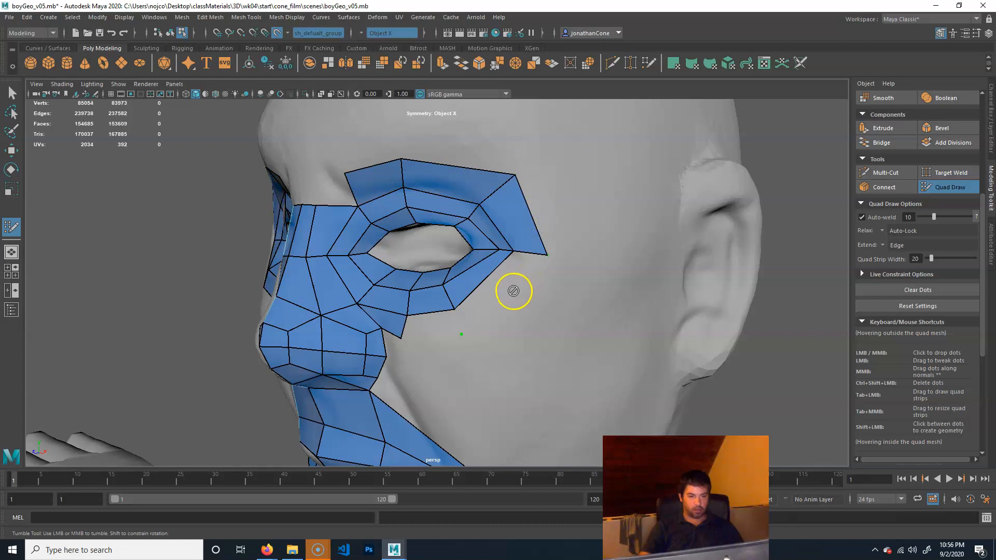
{"action": "left_click", "coordinate": [489, 293], "text": "shift"}
{"action": "left_click", "coordinate": [433, 326], "text": "shift"}
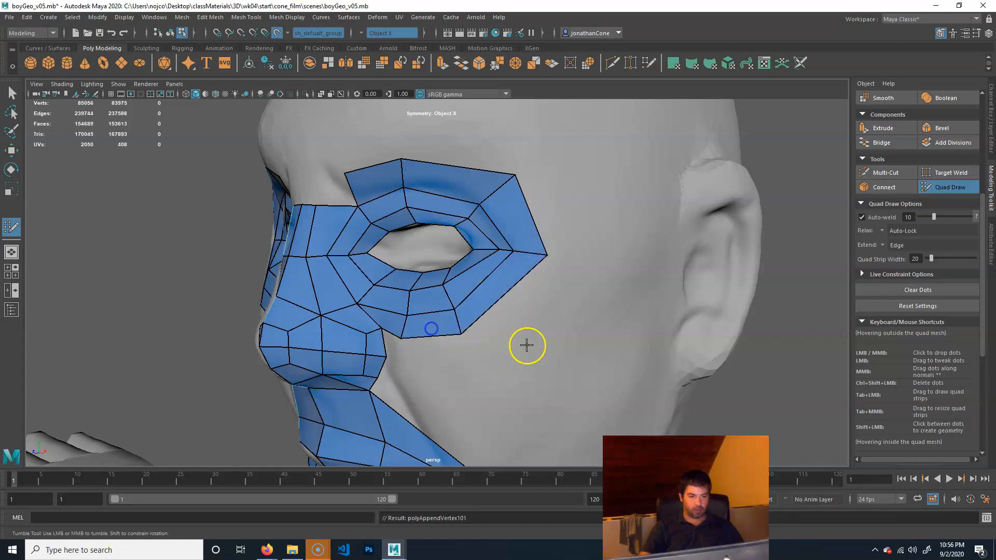
- Place a dot at the center of the brow and fill the gap between the two outer eye loops with quads
{"action": "mouse_move", "coordinate": [483, 225]}
{"action": "left_mouse_down", "text": "alt"}
{"action": "mouse_move", "coordinate": [493, 225]}
{"action": "mouse_move", "coordinate": [486, 229]}
{"action": "mouse_move", "coordinate": [456, 187]}
{"action": "left_mouse_up", "text": "alt"}
{"action": "left_click", "coordinate": [457, 172]}
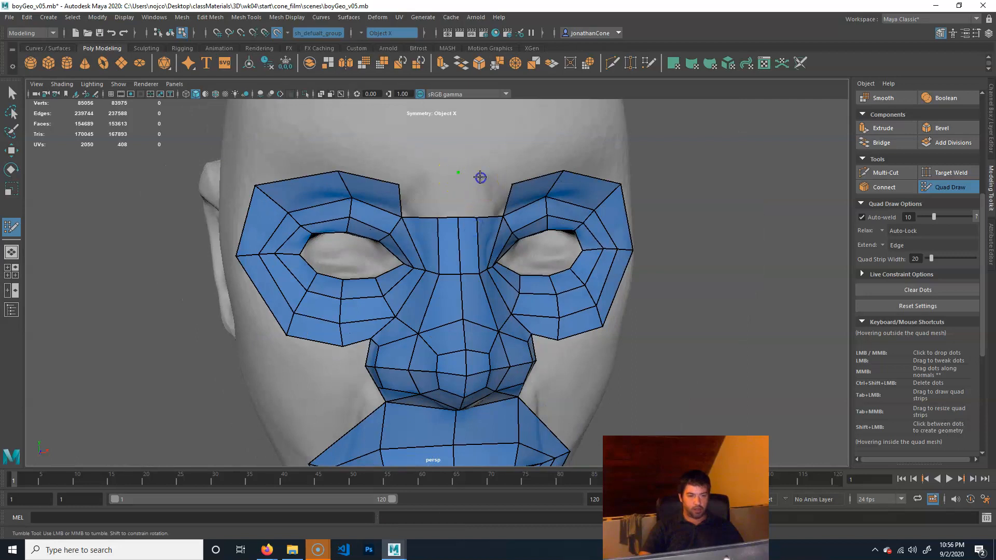
{"action": "left_click", "coordinate": [466, 197], "text": "shift"}
{"action": "left_click", "coordinate": [466, 198], "text": "shift"}
- Fill two quads down the cheek beside the nostril wing, deleting the stray piece that stretches to the mouth corner
{"action": "left_click_drag", "start_coordinate": [521, 311], "coordinate": [508, 311], "text": "alt"}
{"action": "right_click_drag", "start_coordinate": [392, 322], "coordinate": [358, 319], "text": "alt"}
{"action": "middle_click_drag", "start_coordinate": [456, 333], "coordinate": [468, 300], "text": "alt"}
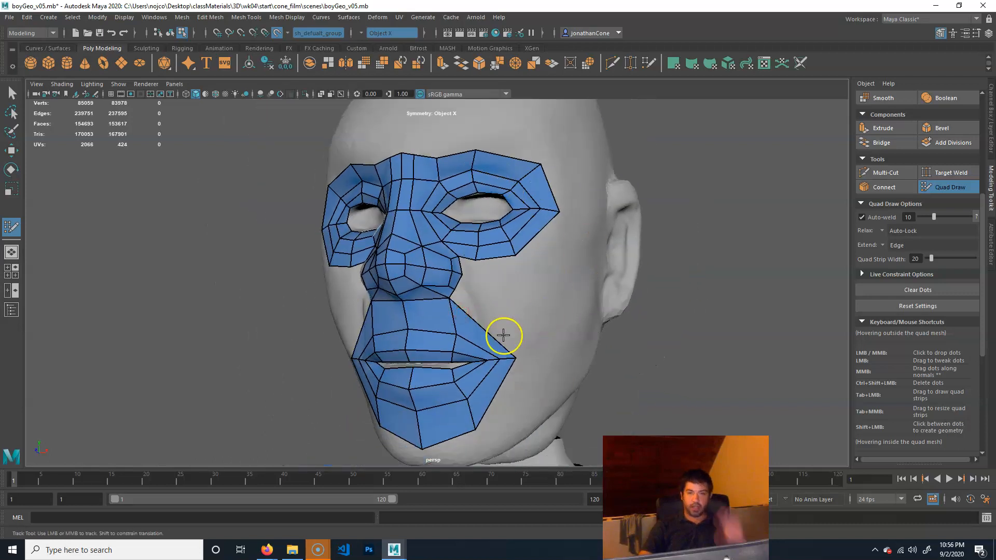
{"action": "right_click_drag", "start_coordinate": [512, 321], "coordinate": [510, 282], "text": "alt"}
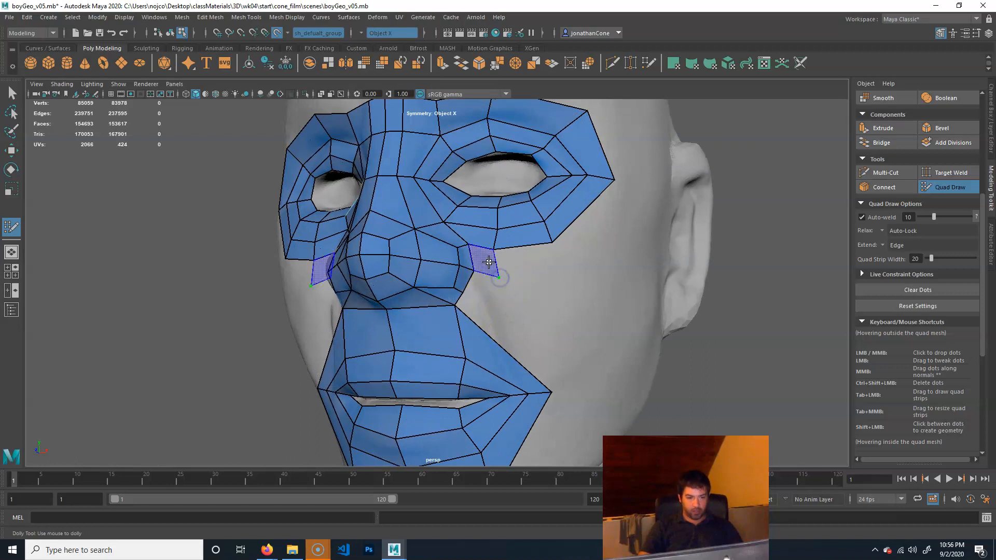
{"action": "left_click", "coordinate": [487, 294], "text": "shift"}
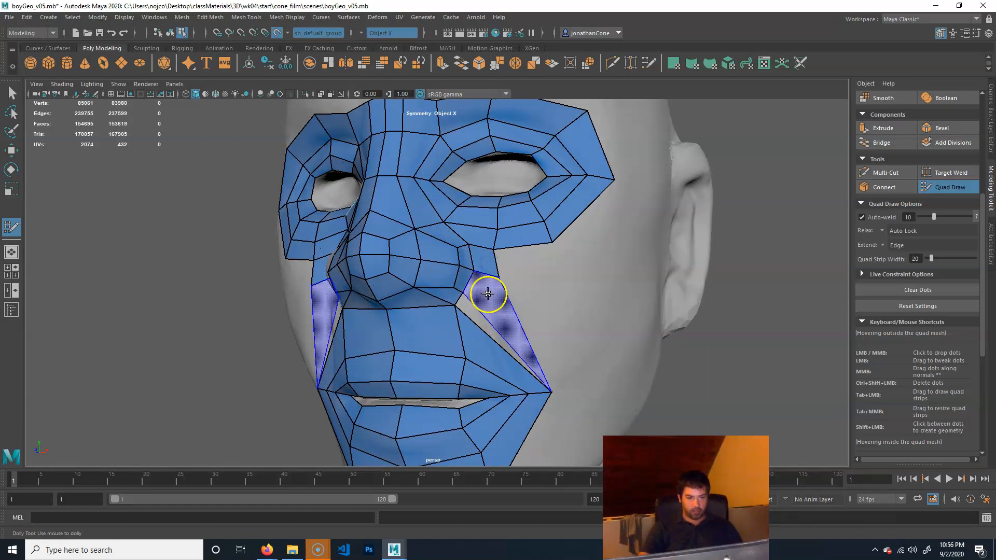
{"action": "left_click", "coordinate": [482, 287], "text": "ctrl+shift"}
{"action": "left_click", "coordinate": [488, 291], "text": "shift"}
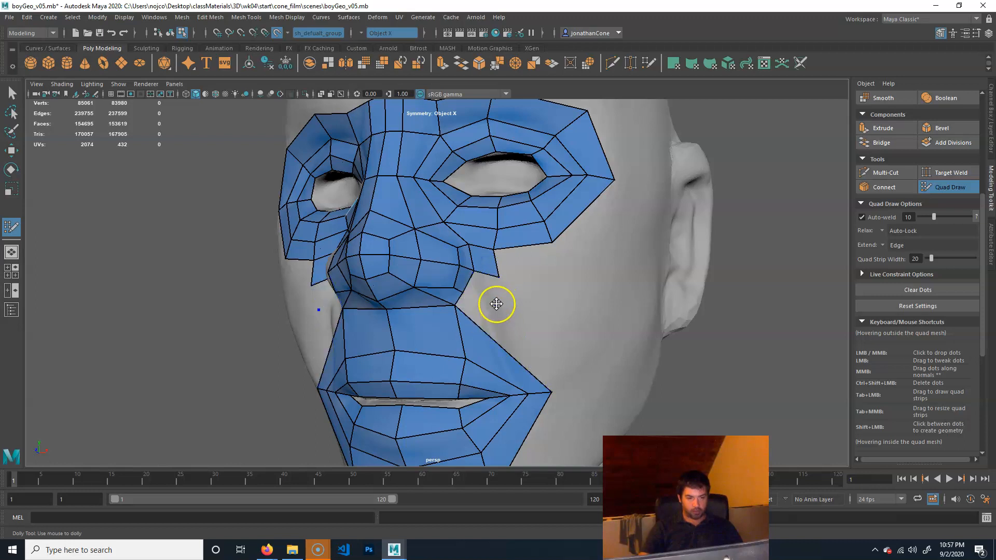
{"action": "left_click", "coordinate": [481, 291], "text": "shift"}
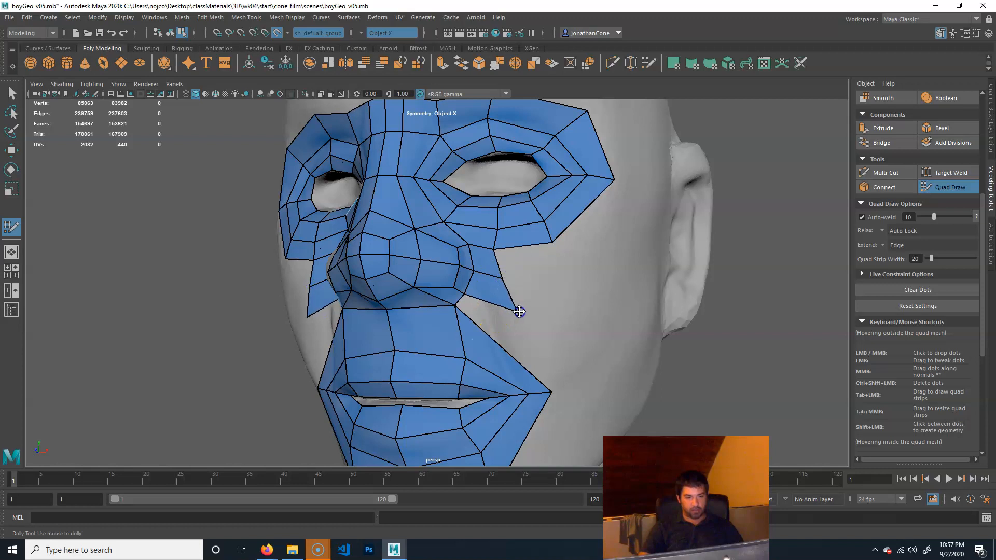
- Fill the gap between the nostril wing and the mouth corner with a quad and shift its outer cheek vertex outward
{"action": "left_click_drag", "start_coordinate": [520, 312], "coordinate": [519, 312]}
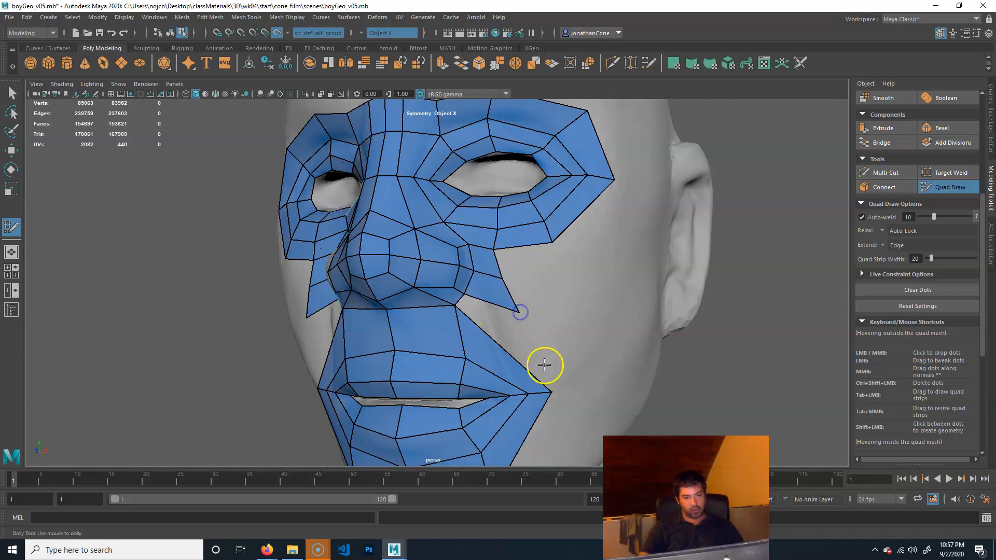
{"action": "left_click", "coordinate": [521, 312], "text": "shift"}
{"action": "left_click_drag", "start_coordinate": [521, 312], "coordinate": [528, 305]}
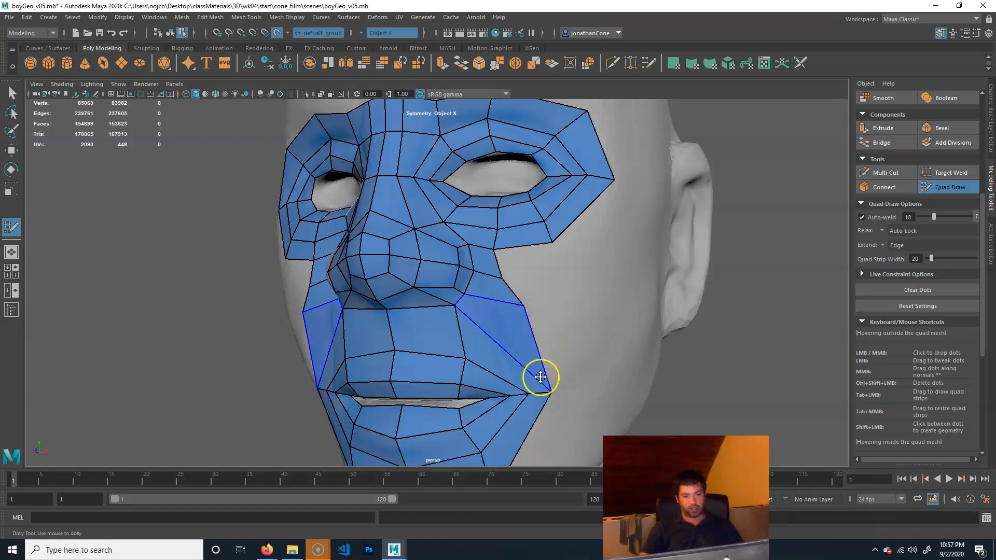
- Place dots down the cheek and fill a column of quads from the lower eye loop to the mouth corner
{"action": "right_click_drag", "start_coordinate": [591, 394], "coordinate": [495, 383], "text": "alt"}
{"action": "middle_click_drag", "start_coordinate": [495, 384], "coordinate": [480, 369], "text": "alt"}
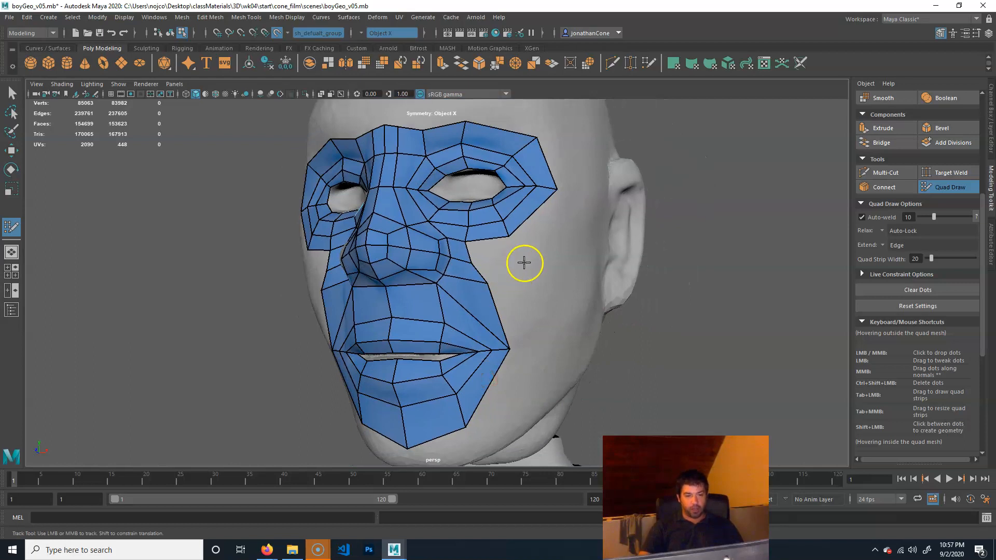
{"action": "left_click", "coordinate": [516, 263]}
{"action": "left_click", "coordinate": [492, 251], "text": "shift"}
{"action": "left_click", "coordinate": [525, 290]}
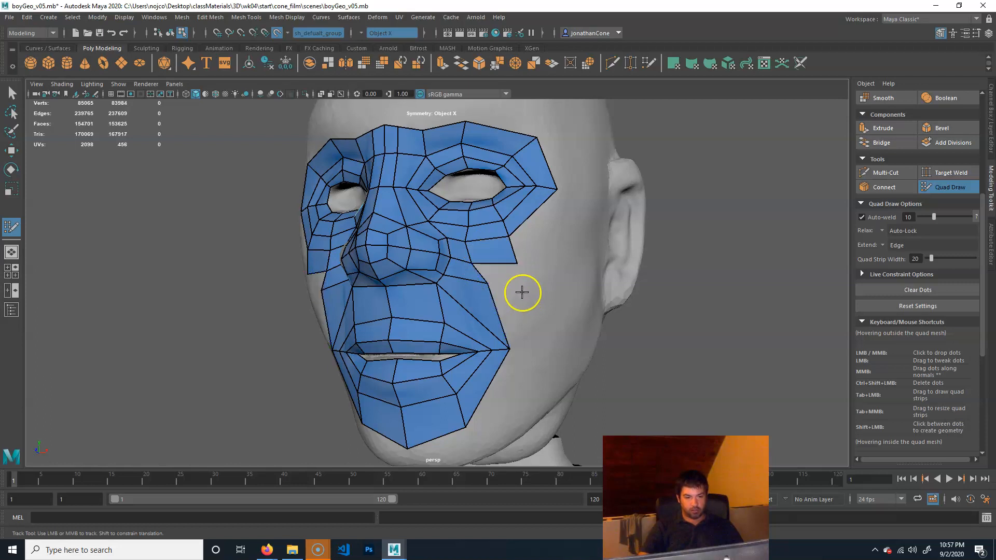
{"action": "left_click", "coordinate": [534, 350], "text": "shift"}
{"action": "left_click", "coordinate": [535, 355]}
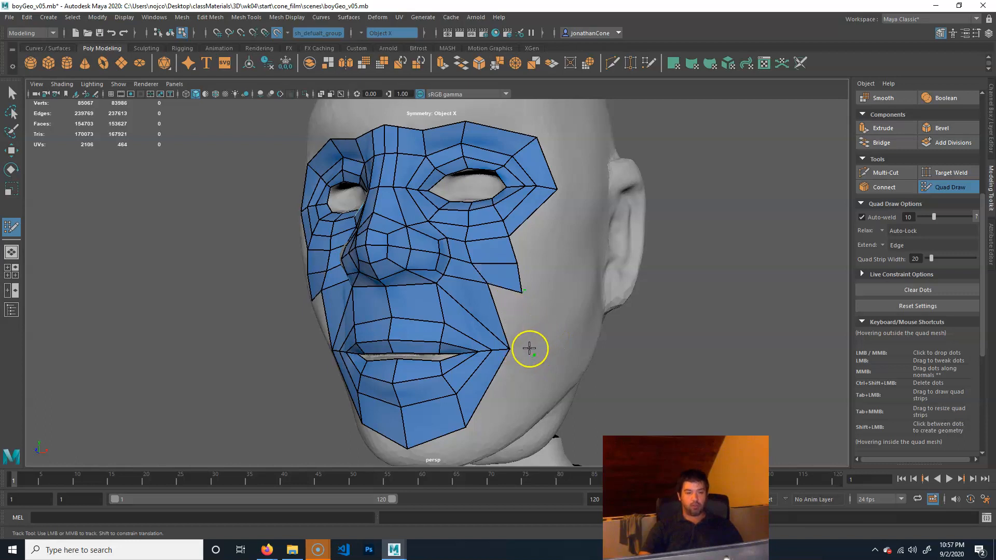
{"action": "left_click", "coordinate": [524, 329], "text": "shift"}
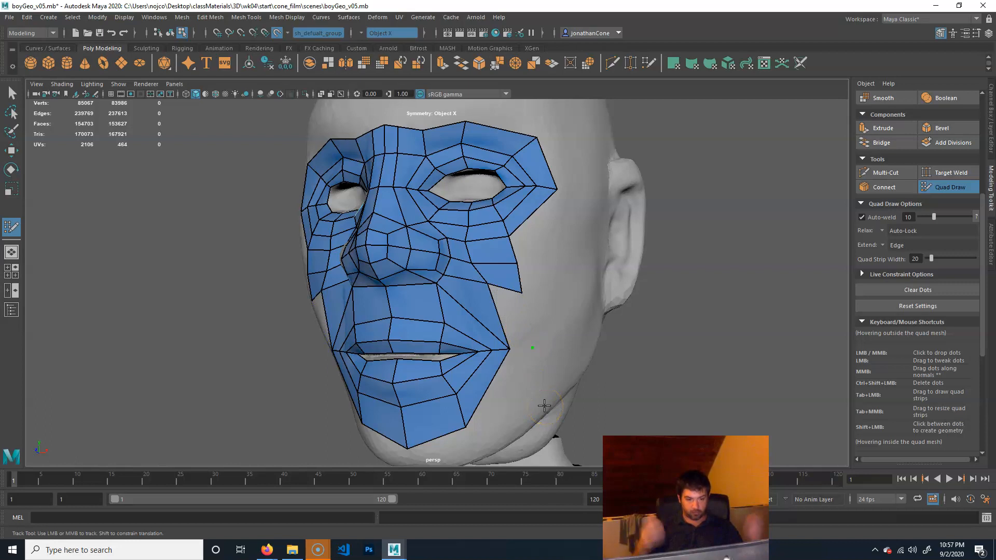
{"action": "left_click", "coordinate": [544, 405], "text": "shift"}
- Fill a quad between the mouth corner and the jaw, and extend the mesh below the lower lip across the chin
{"action": "middle_click_drag", "start_coordinate": [509, 382], "coordinate": [511, 337], "text": "alt"}
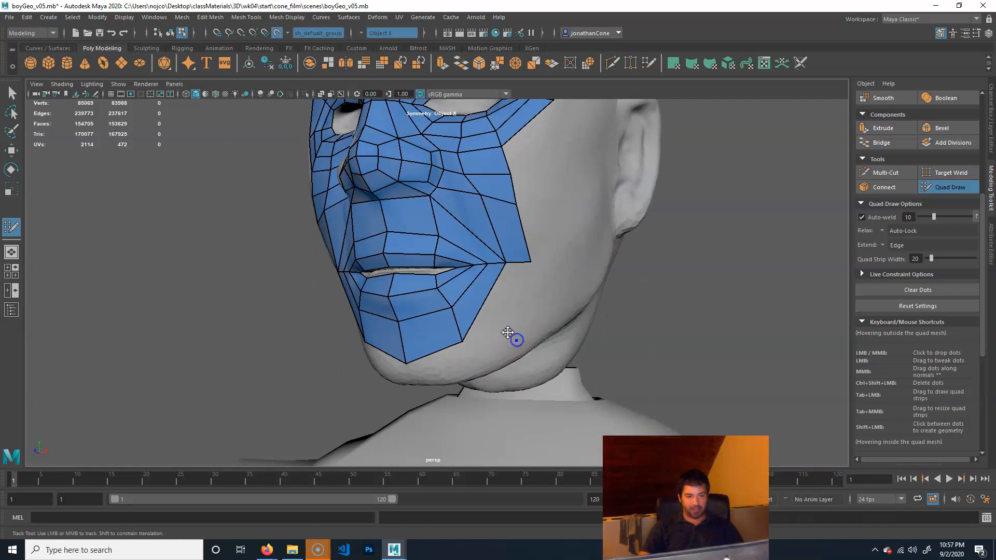
{"action": "left_click", "coordinate": [506, 311], "text": "shift"}
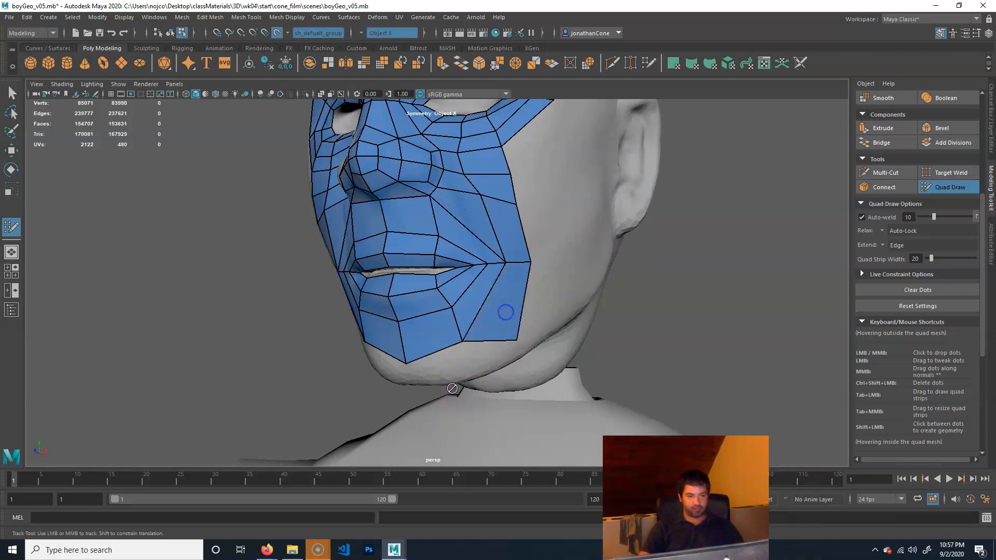
{"action": "left_click_drag", "start_coordinate": [445, 363], "coordinate": [447, 352], "text": "alt"}
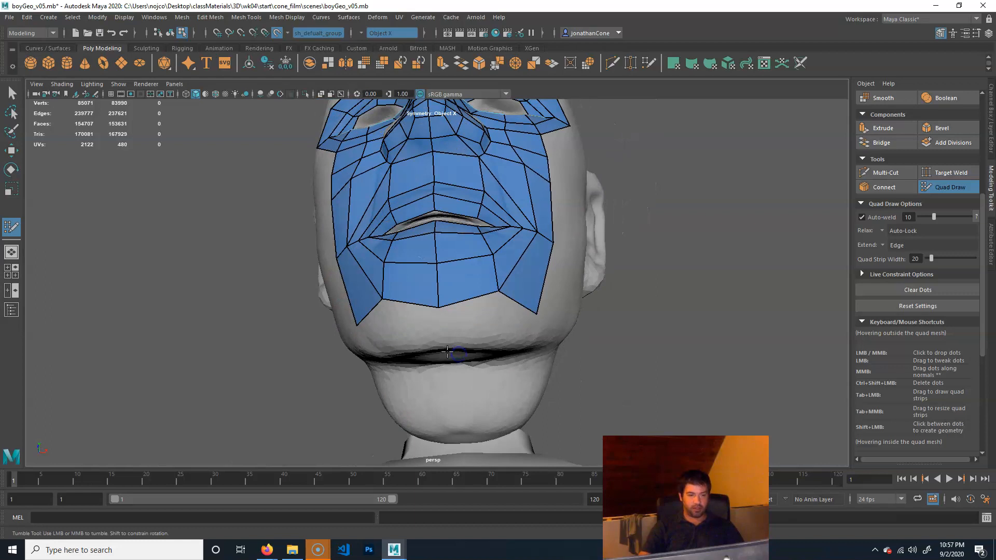
{"action": "left_click", "coordinate": [448, 345]}
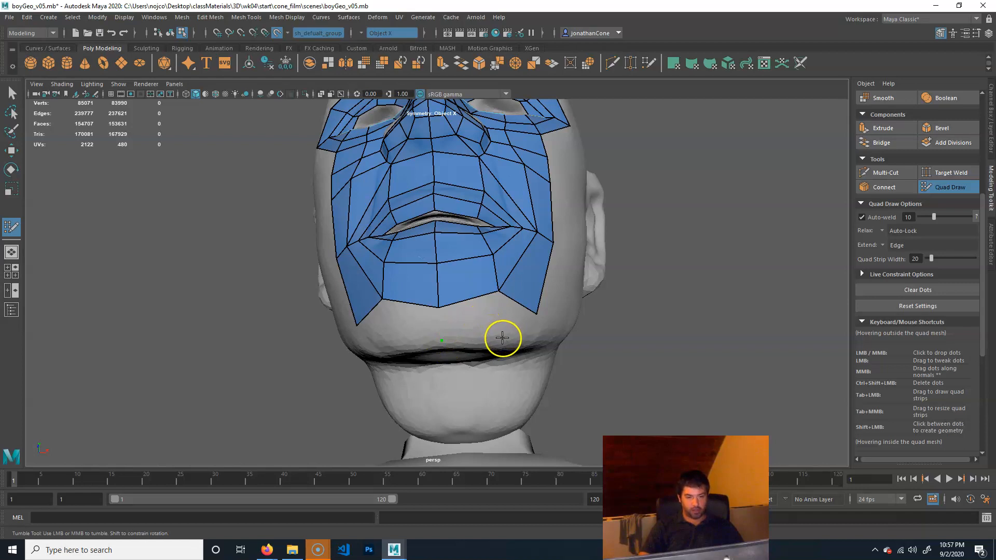
{"action": "left_click", "coordinate": [479, 321], "text": "shift"}
- Place a column of dots down the outer cheek to the jaw and shift the mesh's outer lower vertex down to the jawline
{"action": "mouse_move", "coordinate": [604, 294]}
{"action": "left_mouse_down", "text": "alt"}
{"action": "mouse_move", "coordinate": [522, 251]}
{"action": "mouse_move", "coordinate": [466, 179]}
{"action": "left_mouse_up", "text": "alt"}
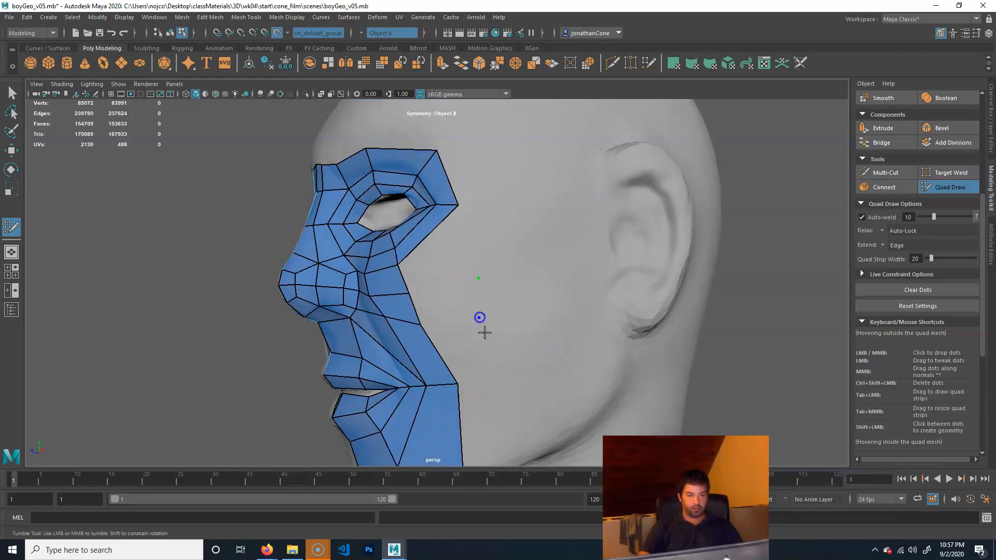
{"action": "left_click", "coordinate": [500, 385]}
{"action": "middle_click_drag", "start_coordinate": [499, 385], "coordinate": [493, 319], "text": "alt"}
{"action": "left_click", "coordinate": [510, 362]}
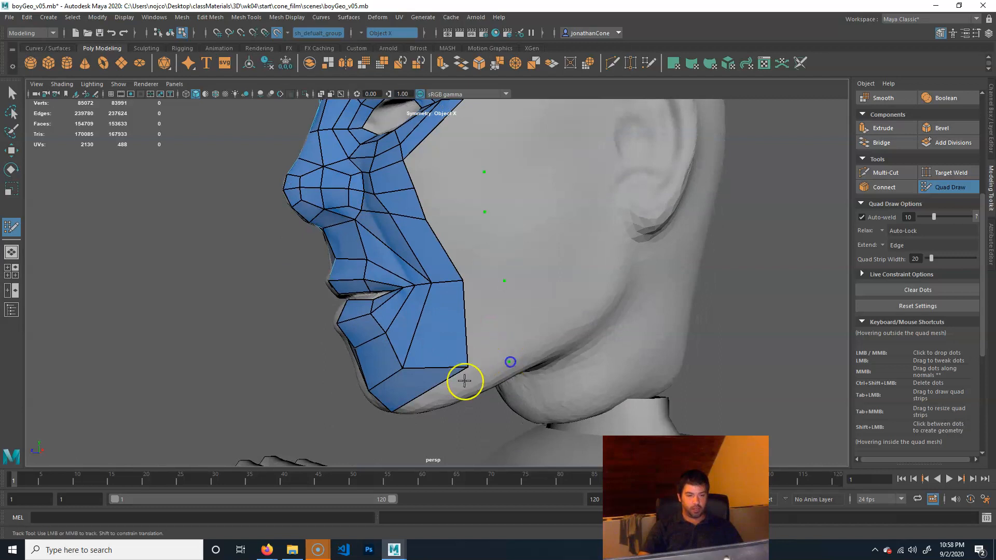
{"action": "left_click_drag", "start_coordinate": [468, 369], "coordinate": [473, 388]}
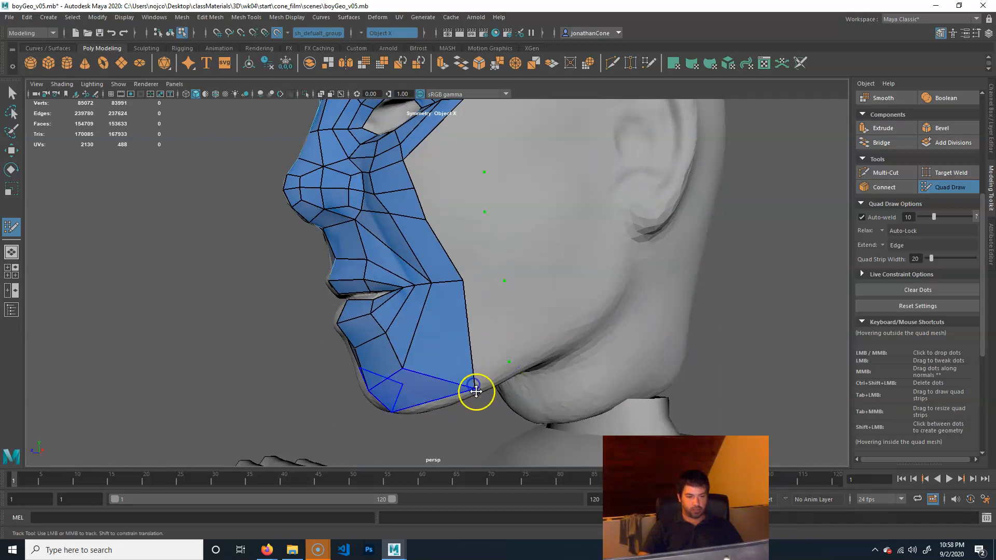
- Fill the column of quads between the cheek edge and the dots, from the jaw up to the outer eye corner
{"action": "left_click", "coordinate": [488, 326], "text": "shift"}
{"action": "left_click", "coordinate": [480, 275], "text": "shift"}
{"action": "left_click", "coordinate": [474, 231], "text": "shift"}
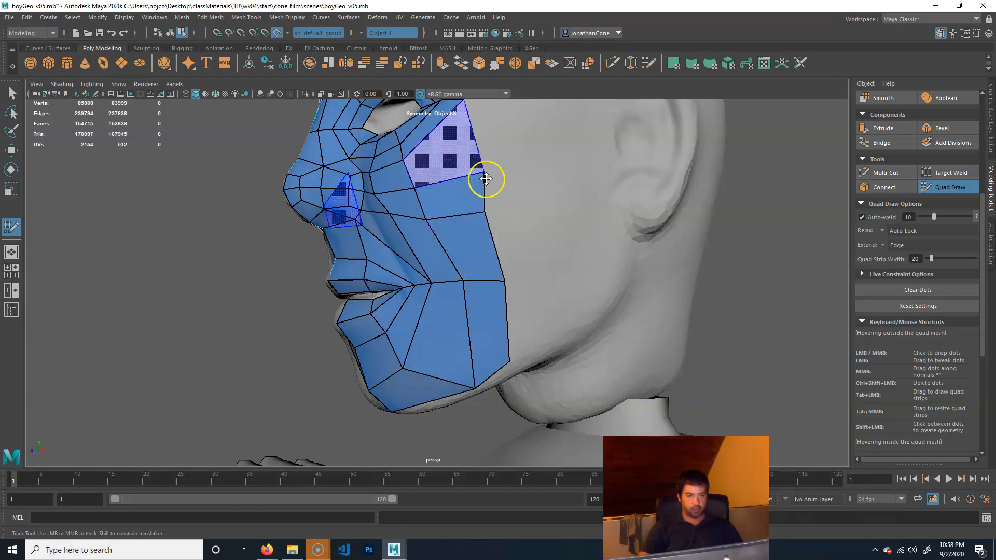
{"action": "left_click_drag", "start_coordinate": [521, 278], "coordinate": [488, 232], "text": "alt"}
{"action": "left_click", "coordinate": [456, 296], "text": "shift"}
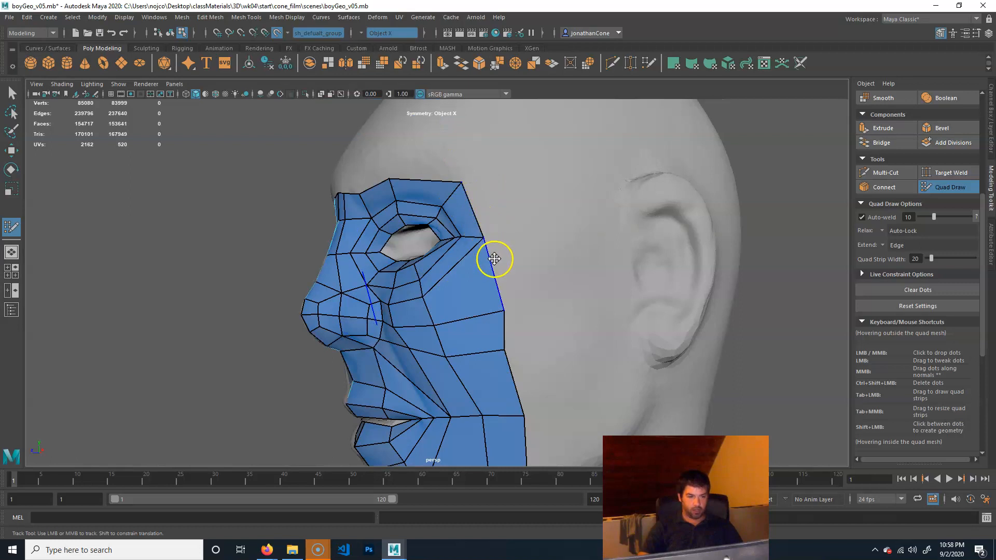
- Place a row of dots across the forehead and fill quads between them and the edge above the brows
{"action": "middle_click_drag", "start_coordinate": [493, 258], "coordinate": [499, 269], "text": "alt"}
{"action": "left_click_drag", "start_coordinate": [424, 269], "coordinate": [499, 263], "text": "alt"}
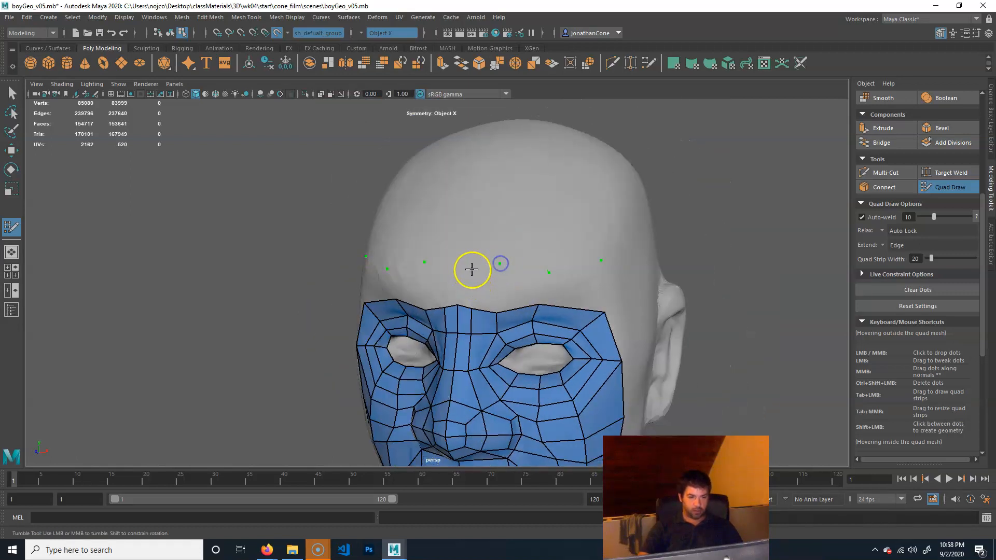
{"action": "left_click", "coordinate": [462, 286], "text": "shift"}
{"action": "left_click", "coordinate": [491, 286], "text": "shift"}
{"action": "left_click", "coordinate": [529, 289], "text": "shift"}
{"action": "left_click", "coordinate": [576, 288], "text": "shift"}
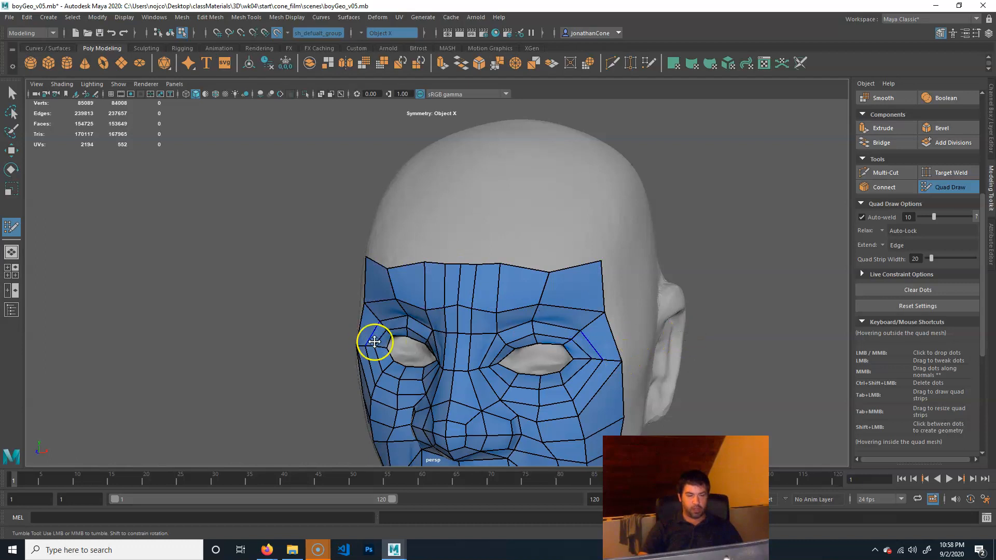
- Insert an edge loop around the mouth, running between the nose and upper lip and across the chin
{"action": "scroll", "coordinate": [593, 329], "scroll_direction": "down", "scroll_amount": 5}
{"action": "left_click_drag", "start_coordinate": [593, 329], "coordinate": [519, 333], "text": "alt"}
{"action": "scroll", "coordinate": [533, 337], "scroll_direction": "up", "scroll_amount": 3}
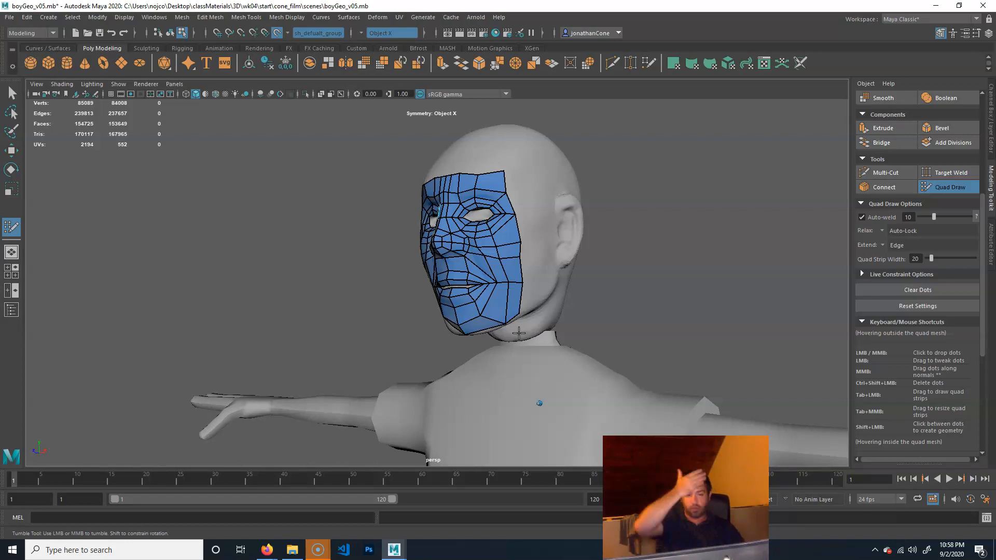
{"action": "left_click_drag", "start_coordinate": [404, 293], "coordinate": [467, 291], "text": "alt"}
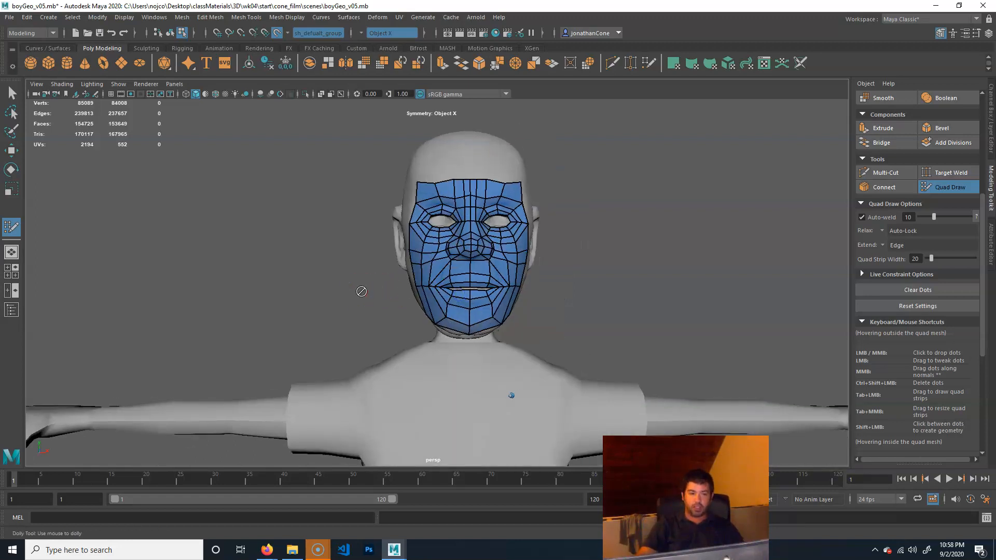
{"action": "scroll", "coordinate": [534, 267], "scroll_direction": "up", "scroll_amount": 5}
{"action": "middle_click_drag", "start_coordinate": [600, 223], "coordinate": [564, 225], "text": "alt"}
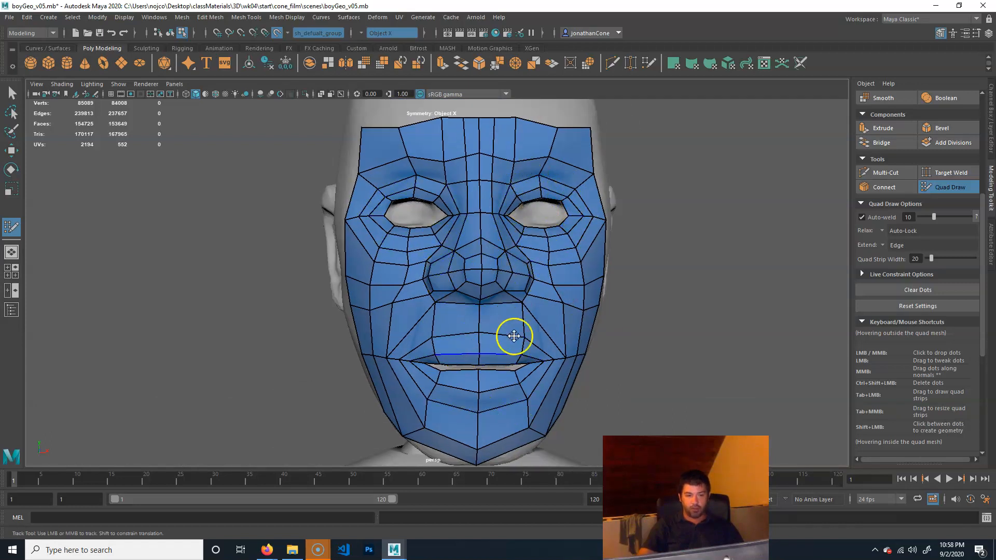
{"action": "left_click_drag", "start_coordinate": [522, 427], "coordinate": [499, 428], "text": "alt"}
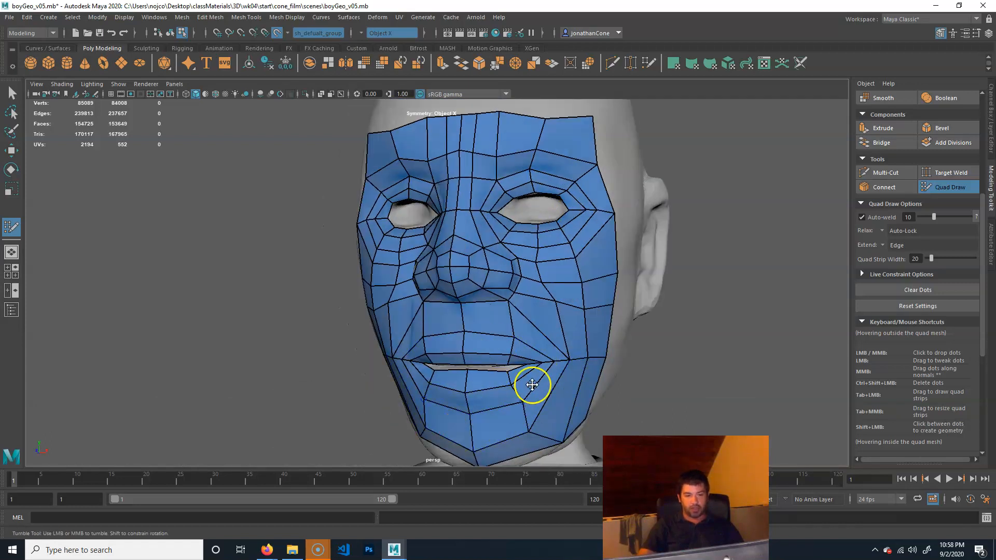
{"action": "left_click", "coordinate": [465, 317], "text": "ctrl"}
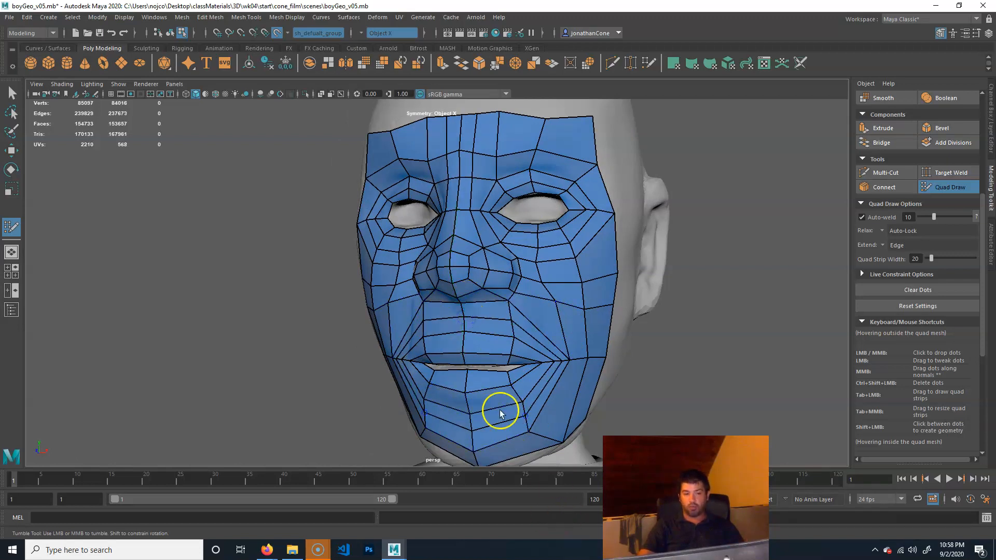
- Relax the quads between the nostril wing, cheek and mouth corner, and undo the last adjustment beside the nostril
{"action": "left_click_drag", "start_coordinate": [602, 369], "coordinate": [567, 367], "text": "alt"}
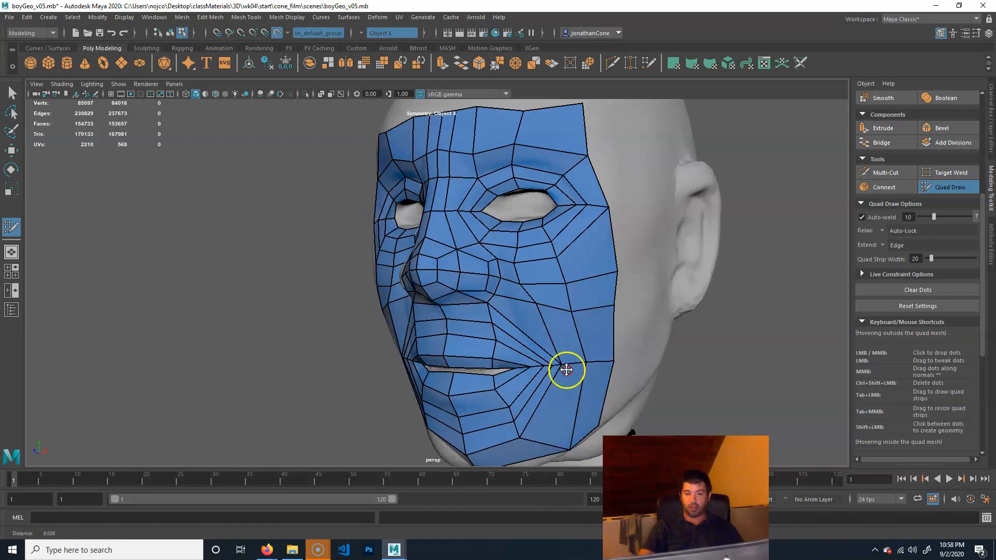
{"action": "right_click_drag", "start_coordinate": [567, 367], "coordinate": [568, 270], "text": "alt"}
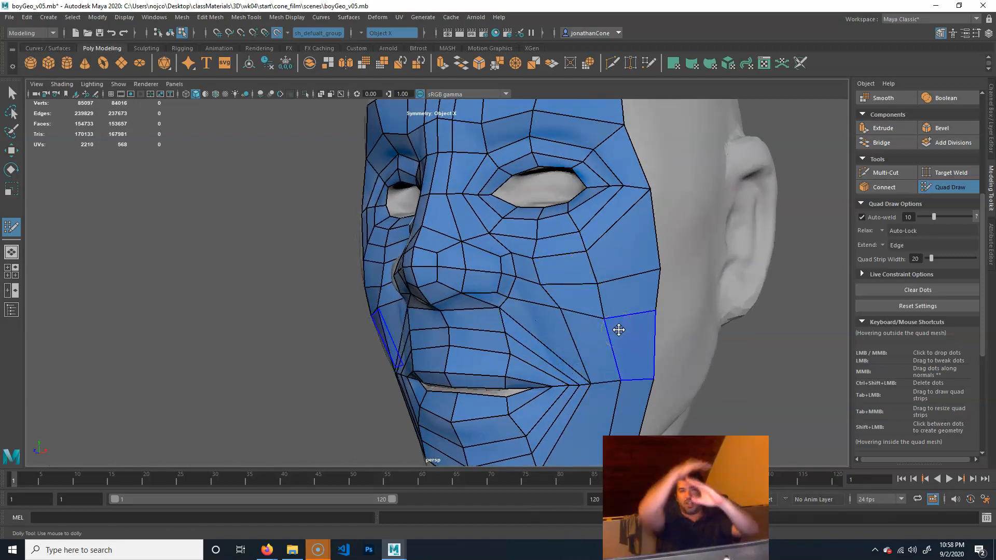
{"action": "left_click", "coordinate": [584, 304]}
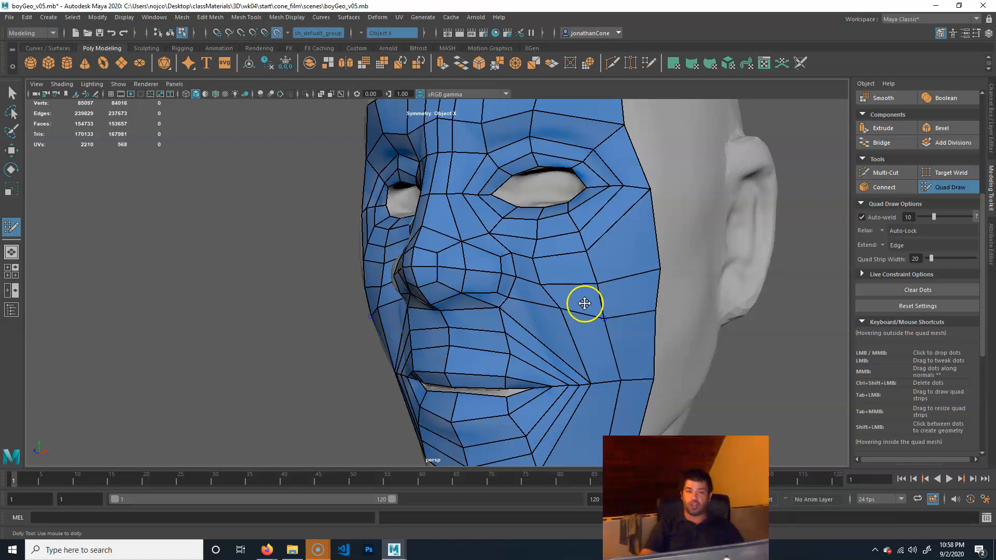
{"action": "mouse_move", "coordinate": [562, 265]}
{"action": "left_mouse_down", "text": "shift"}
{"action": "mouse_move", "coordinate": [589, 269]}
{"action": "mouse_move", "coordinate": [600, 251]}
{"action": "mouse_move", "coordinate": [567, 295]}
{"action": "mouse_move", "coordinate": [587, 327]}
{"action": "mouse_move", "coordinate": [693, 403]}
{"action": "mouse_move", "coordinate": [618, 352]}
{"action": "mouse_move", "coordinate": [540, 229]}
{"action": "mouse_move", "coordinate": [524, 344]}
{"action": "left_mouse_up", "text": "shift"}
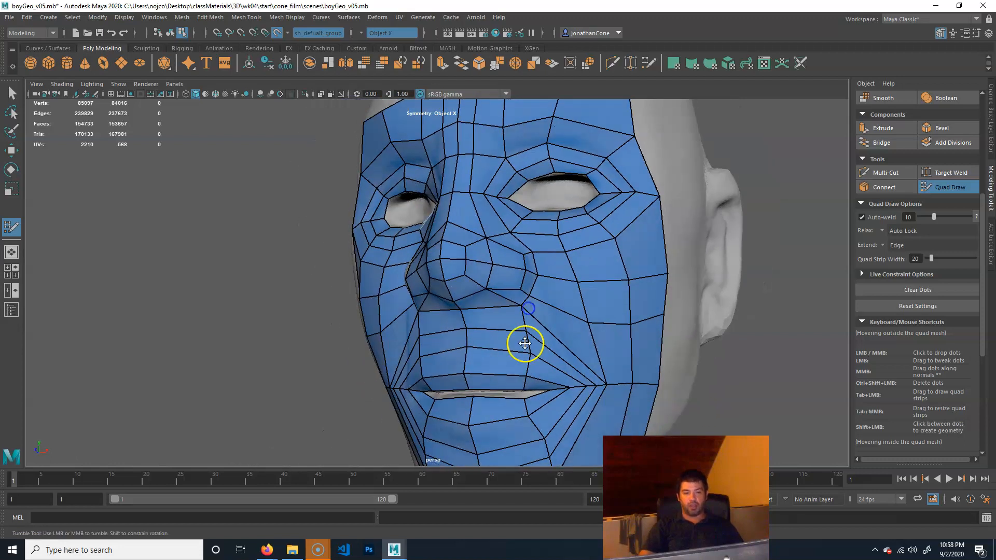
{"action": "mouse_move", "coordinate": [542, 272]}
{"action": "left_mouse_down"}
{"action": "mouse_move", "coordinate": [529, 274]}
{"action": "mouse_move", "coordinate": [534, 302]}
{"action": "mouse_move", "coordinate": [515, 316]}
{"action": "mouse_move", "coordinate": [515, 250]}
{"action": "left_mouse_up"}
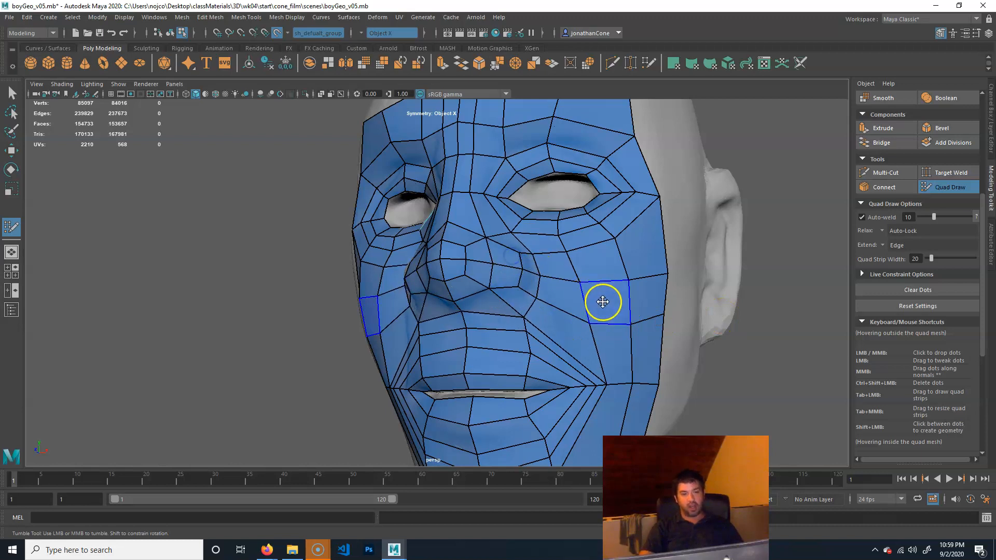
{"action": "key", "text": "ctrl+z"}
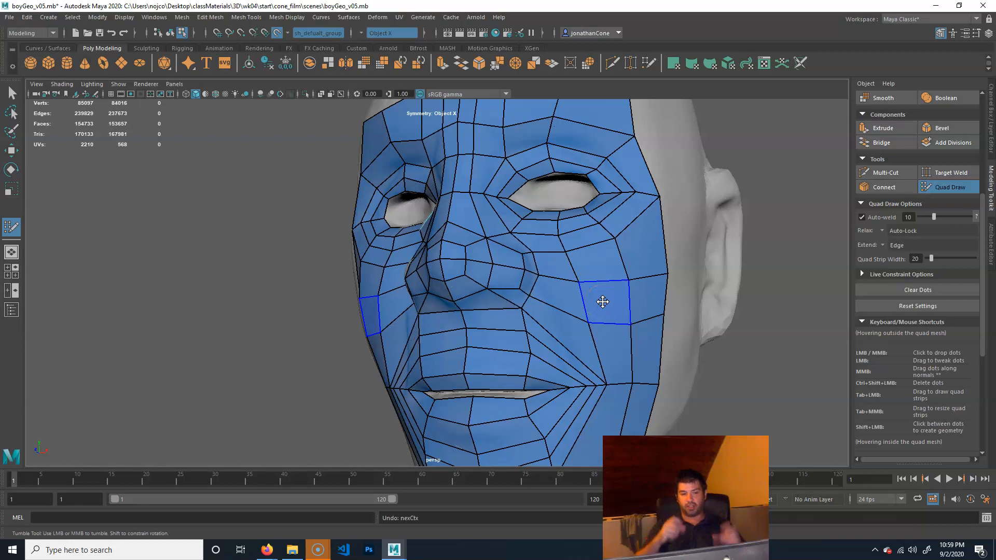
- Relax the vertices around the mouth corner and the neighbouring lower cheek
{"action": "middle_click_drag", "start_coordinate": [621, 358], "coordinate": [588, 270], "text": "alt"}
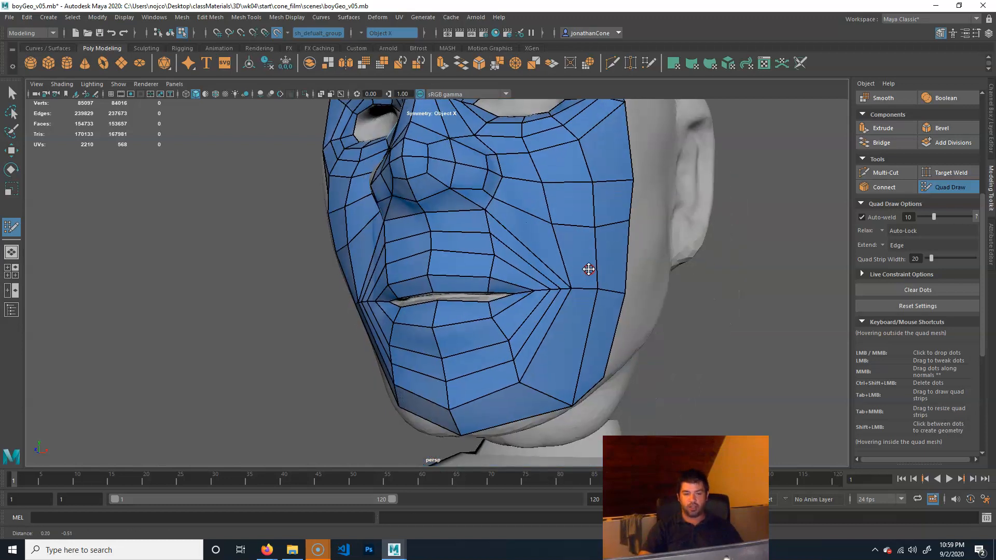
{"action": "left_click_drag", "start_coordinate": [568, 292], "coordinate": [607, 310], "text": "shift"}
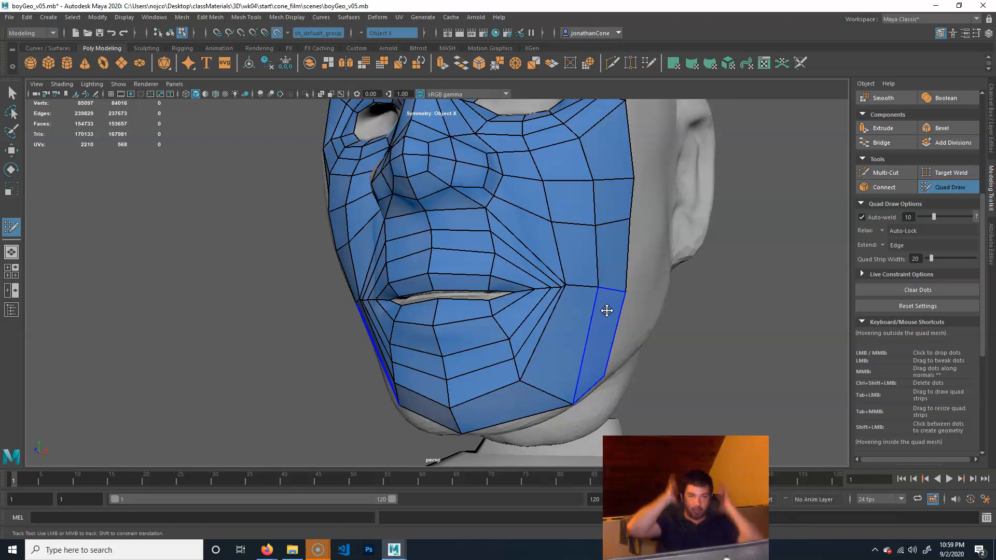
{"action": "left_click", "coordinate": [596, 286]}
- Place a column of dots in front of the ear, from the temple down to the jaw
{"action": "scroll", "coordinate": [596, 286], "scroll_direction": "down", "scroll_amount": 5}
{"action": "left_click_drag", "start_coordinate": [562, 349], "coordinate": [420, 331], "text": "alt"}
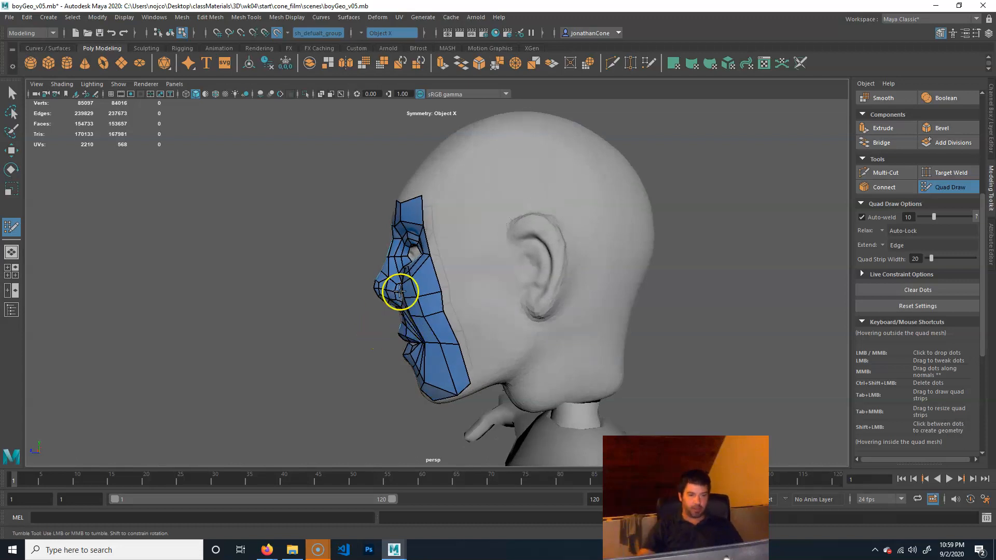
{"action": "right_click_drag", "start_coordinate": [400, 291], "coordinate": [492, 298], "text": "alt"}
{"action": "middle_click_drag", "start_coordinate": [511, 318], "coordinate": [504, 317], "text": "alt"}
{"action": "mouse_move", "coordinate": [499, 420]}
{"action": "left_mouse_down", "text": "alt"}
{"action": "mouse_move", "coordinate": [507, 313]}
{"action": "mouse_move", "coordinate": [523, 297]}
{"action": "left_mouse_up", "text": "alt"}
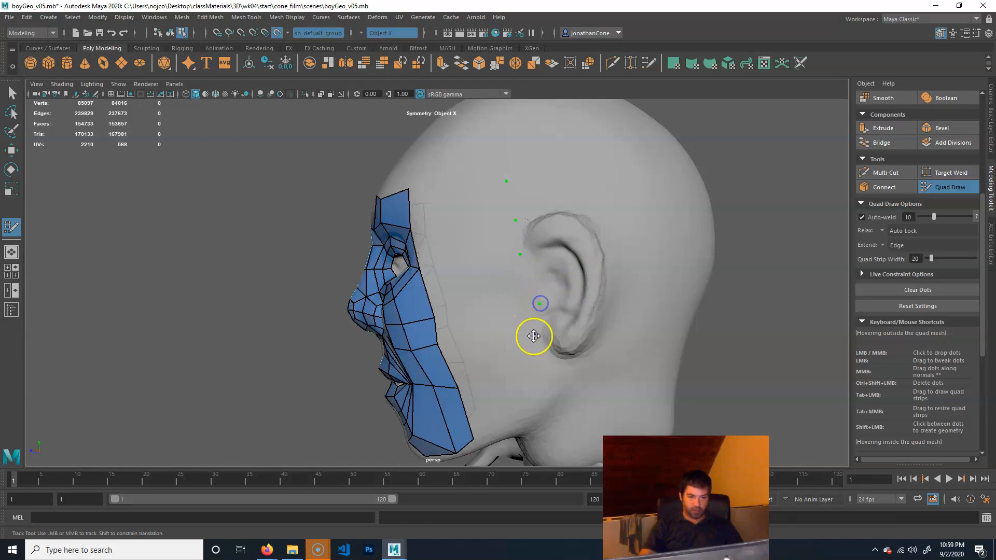
{"action": "left_click_drag", "start_coordinate": [549, 390], "coordinate": [553, 377]}
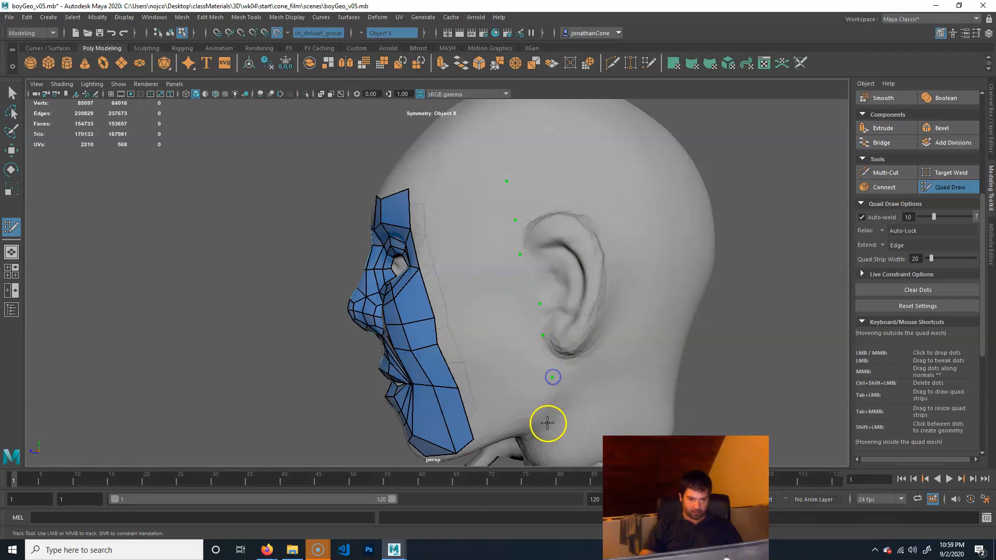
- Fill quads from the face edge to the dots before the ear, from jaw to forehead, removing the misshapen quad at the temple
{"action": "left_click", "coordinate": [514, 411], "text": "shift"}
{"action": "left_click", "coordinate": [494, 356], "text": "shift"}
{"action": "left_click", "coordinate": [500, 320], "text": "shift"}
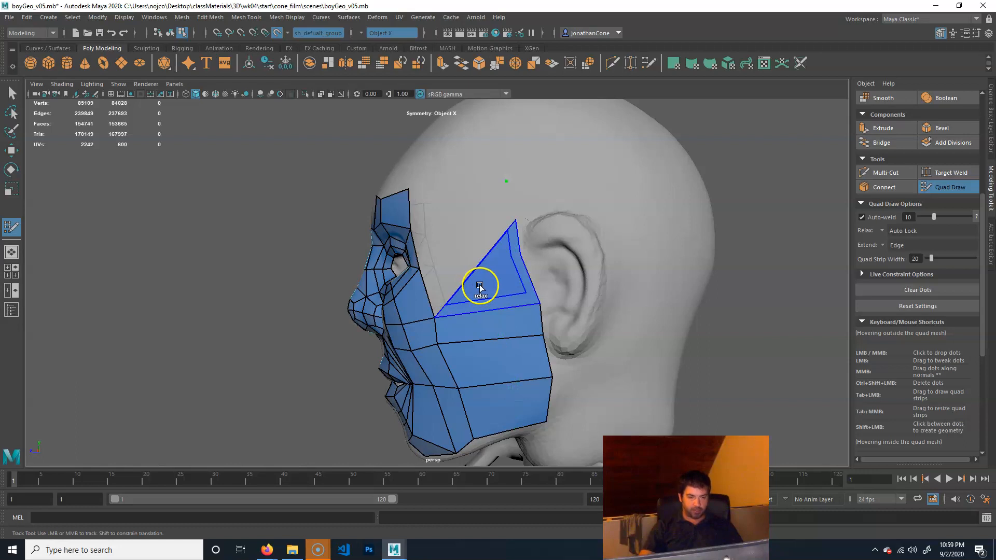
{"action": "left_click", "coordinate": [466, 292], "text": "ctrl+shift"}
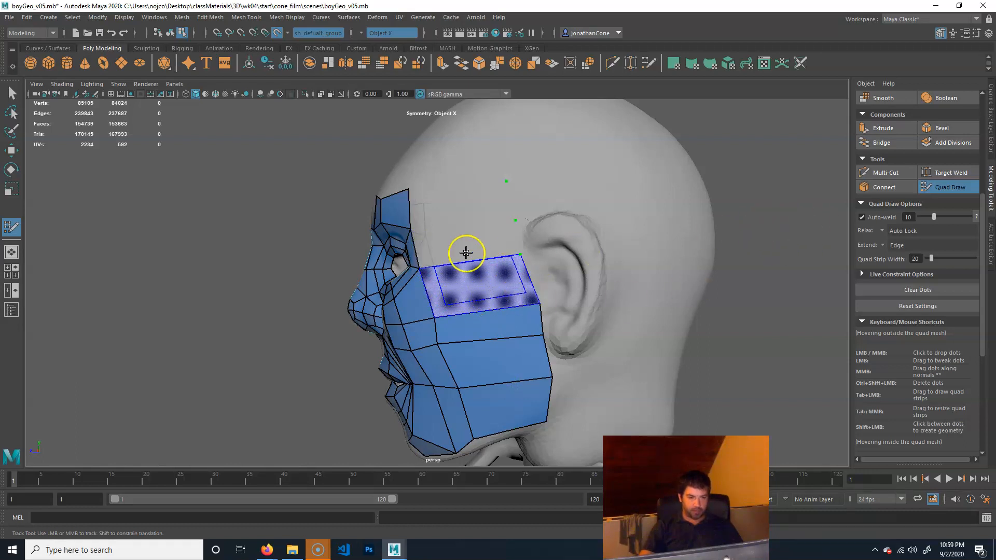
{"action": "key", "text": "ctrl+z"}
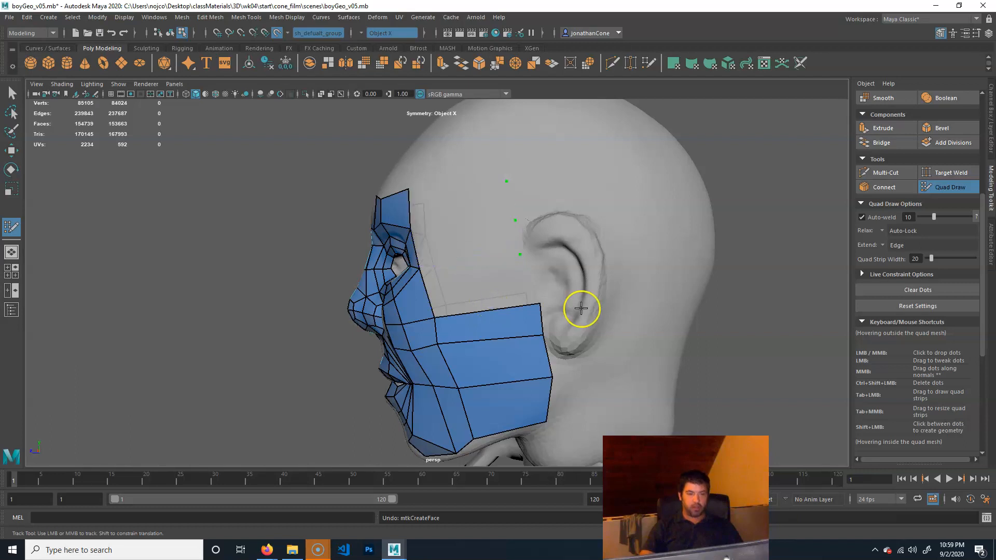
{"action": "left_click_drag", "start_coordinate": [582, 309], "coordinate": [469, 205]}
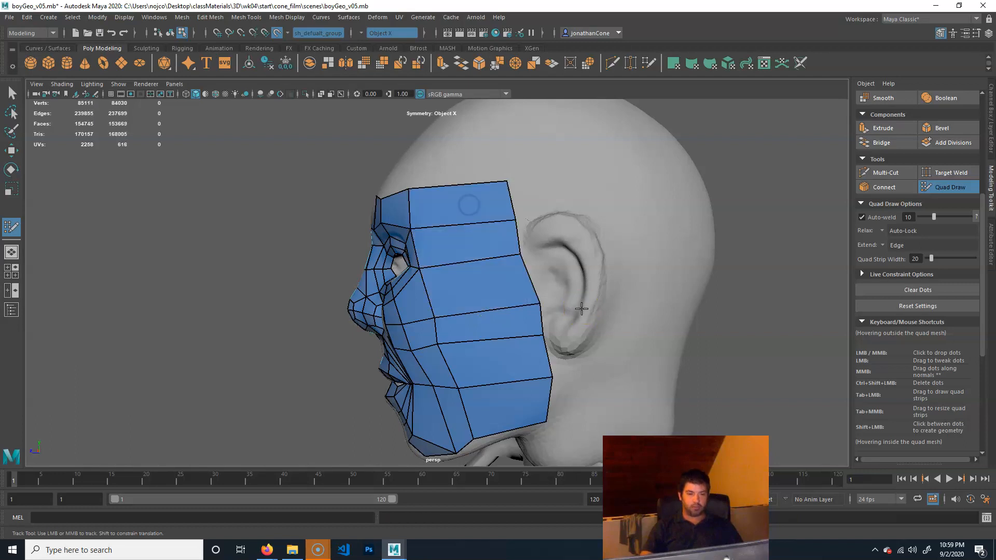
- Reposition the vertices along the mesh edge in front of the ear so they follow the ear's front and lobe
{"action": "scroll", "coordinate": [553, 297], "scroll_direction": "up", "scroll_amount": 6}
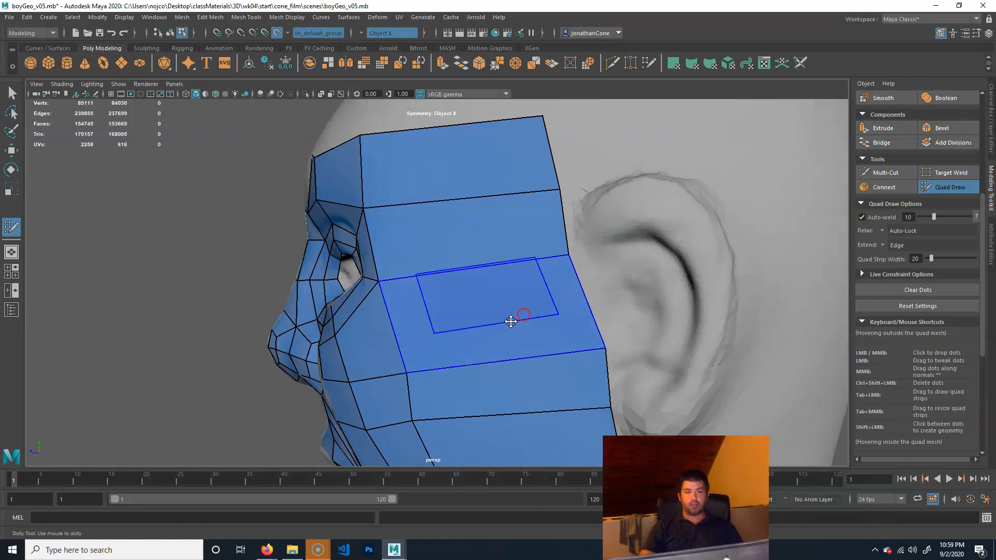
{"action": "left_click_drag", "start_coordinate": [561, 300], "coordinate": [548, 280]}
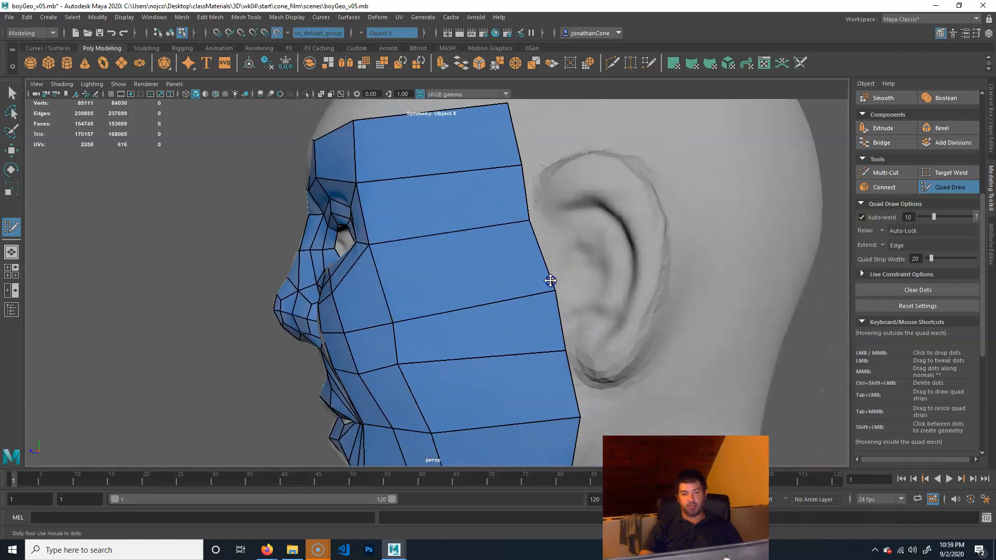
{"action": "left_click_drag", "start_coordinate": [529, 219], "coordinate": [534, 208]}
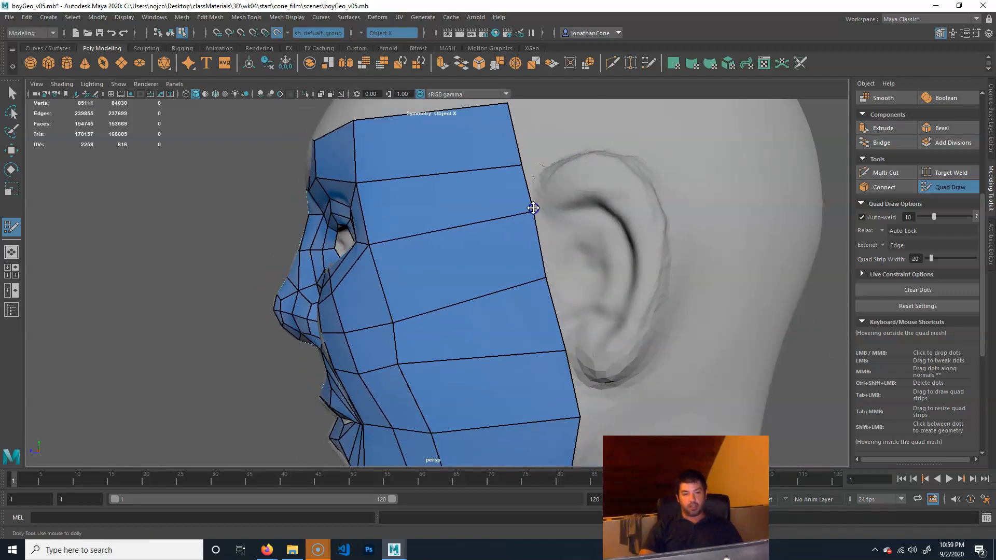
{"action": "left_click_drag", "start_coordinate": [565, 350], "coordinate": [564, 358]}
{"action": "left_click_drag", "start_coordinate": [577, 426], "coordinate": [577, 395]}
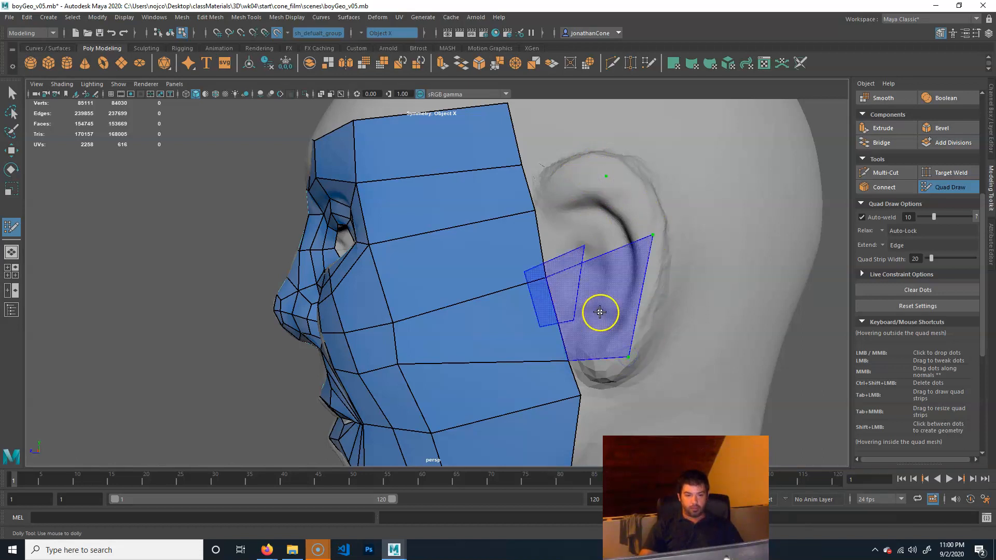
- Fill quads over the ear up to the upper dot and move their corner vertices out to the ear's outline
{"action": "left_click", "coordinate": [620, 327], "text": "shift"}
{"action": "left_click", "coordinate": [627, 344], "text": "shift"}
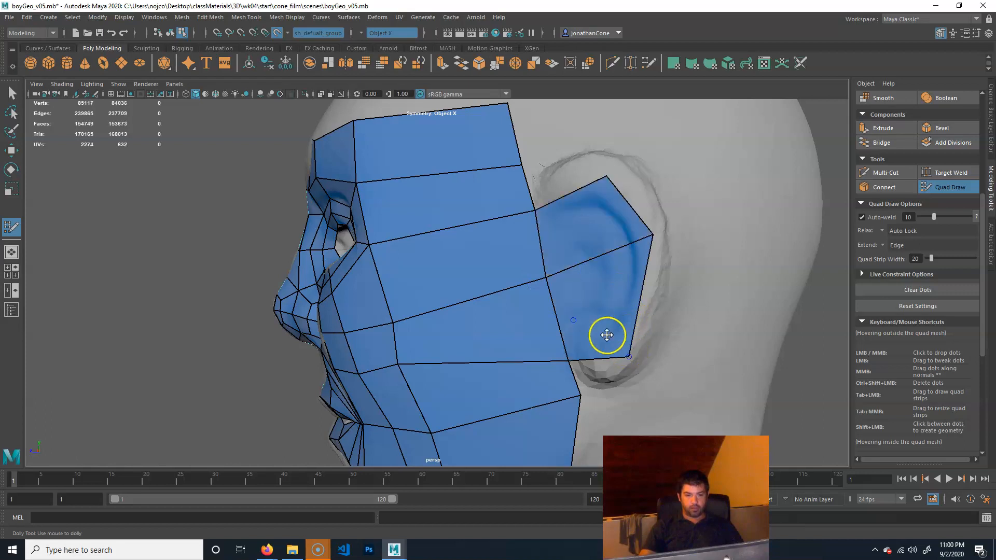
{"action": "left_click_drag", "start_coordinate": [606, 175], "coordinate": [605, 162]}
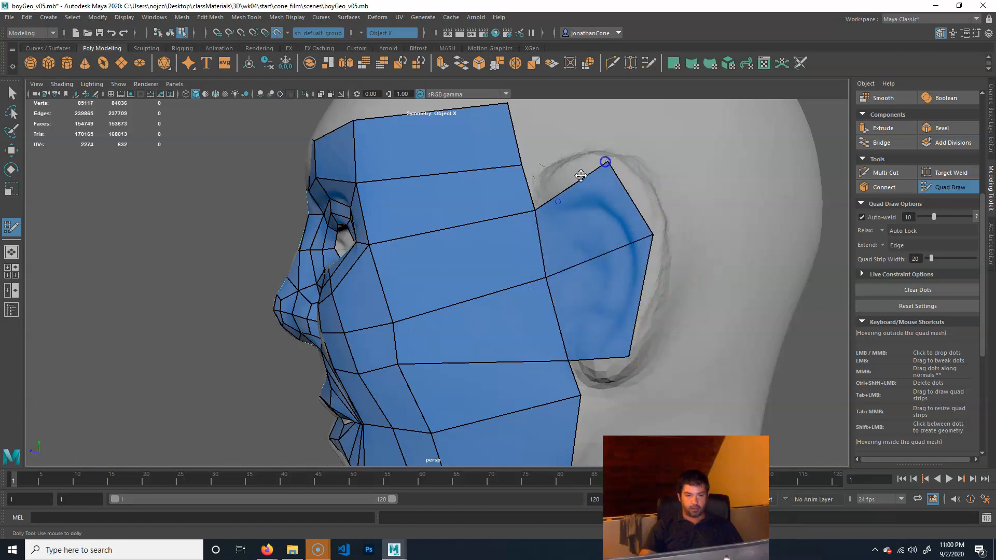
{"action": "left_click_drag", "start_coordinate": [535, 209], "coordinate": [536, 198]}
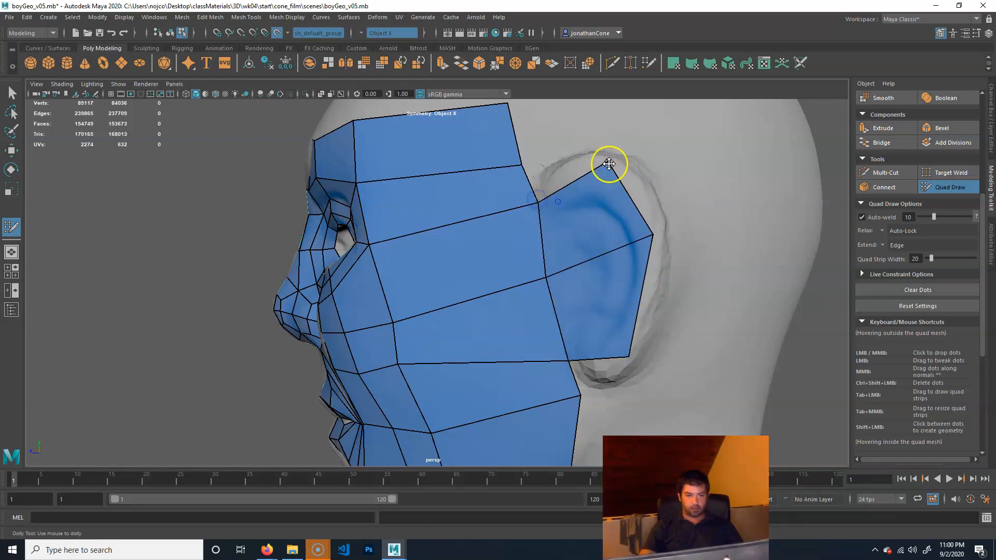
{"action": "left_click_drag", "start_coordinate": [652, 235], "coordinate": [659, 237]}
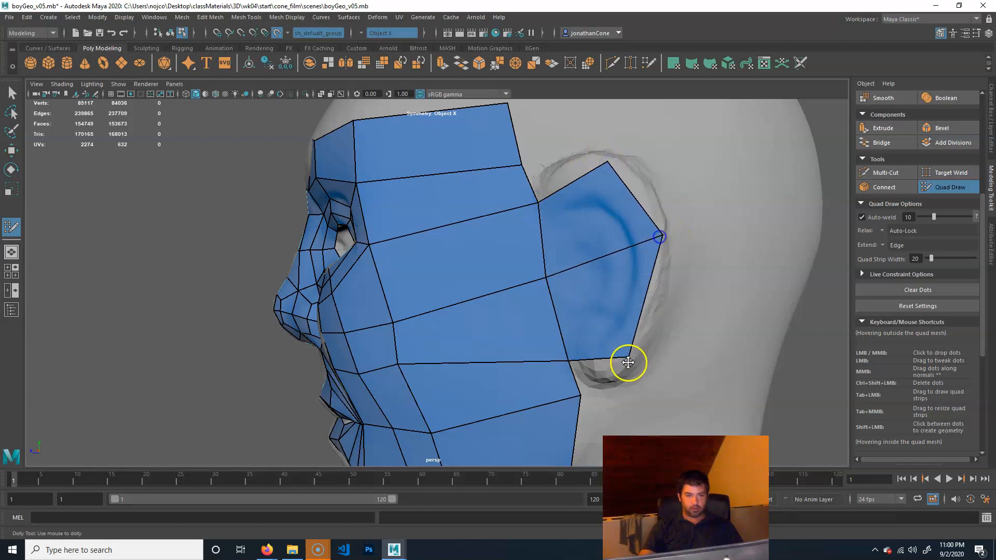
{"action": "left_click_drag", "start_coordinate": [628, 355], "coordinate": [638, 348]}
- Place dots around the base of the ear and fill a narrow strip of quads along its back edge
{"action": "left_click_drag", "start_coordinate": [636, 217], "coordinate": [618, 222], "text": "alt"}
{"action": "middle_click_drag", "start_coordinate": [549, 343], "coordinate": [583, 298], "text": "alt"}
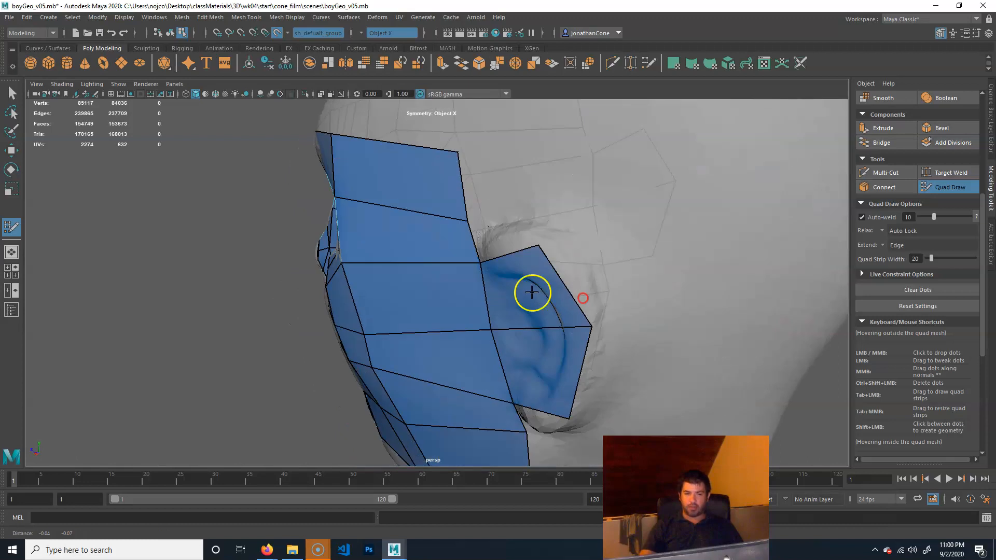
{"action": "left_click", "coordinate": [552, 224]}
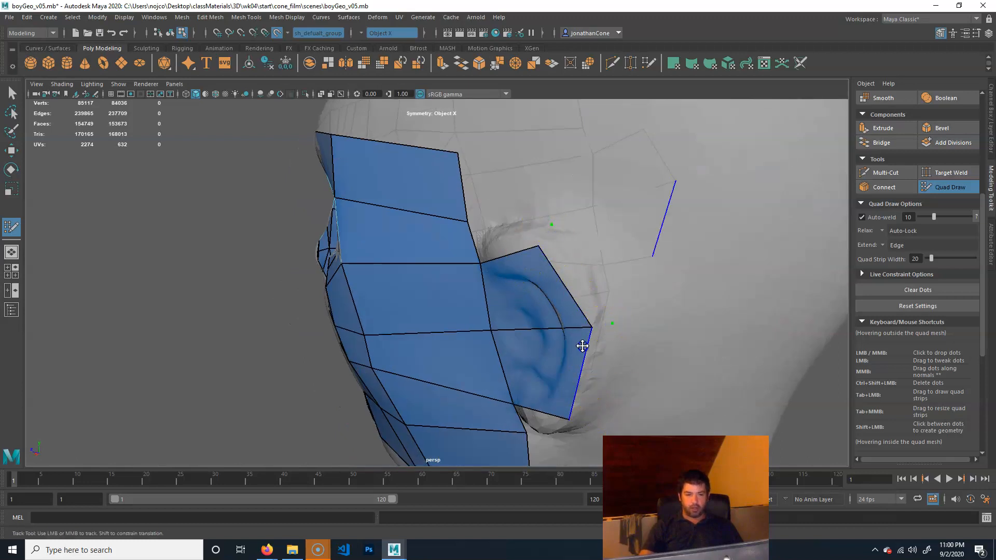
{"action": "left_click_drag", "start_coordinate": [582, 345], "coordinate": [585, 315], "text": "alt"}
{"action": "left_click_drag", "start_coordinate": [672, 297], "coordinate": [672, 200], "text": "alt"}
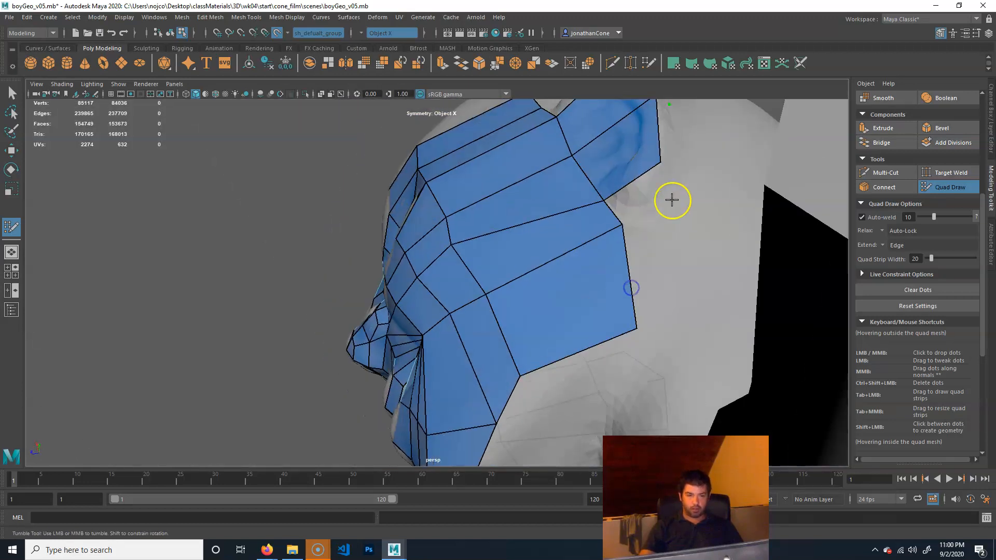
{"action": "left_click_drag", "start_coordinate": [655, 235], "coordinate": [612, 272], "text": "alt"}
{"action": "middle_click_drag", "start_coordinate": [611, 274], "coordinate": [590, 286], "text": "alt"}
{"action": "left_click_drag", "start_coordinate": [687, 250], "coordinate": [605, 287], "text": "alt"}
{"action": "left_click_drag", "start_coordinate": [604, 363], "coordinate": [534, 302], "text": "alt"}
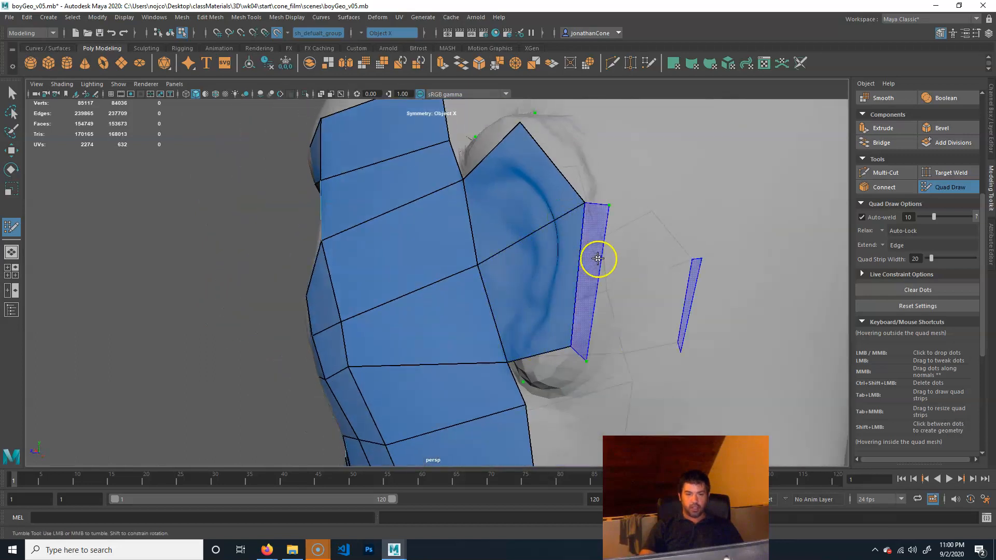
{"action": "left_click", "coordinate": [574, 159], "text": "shift"}
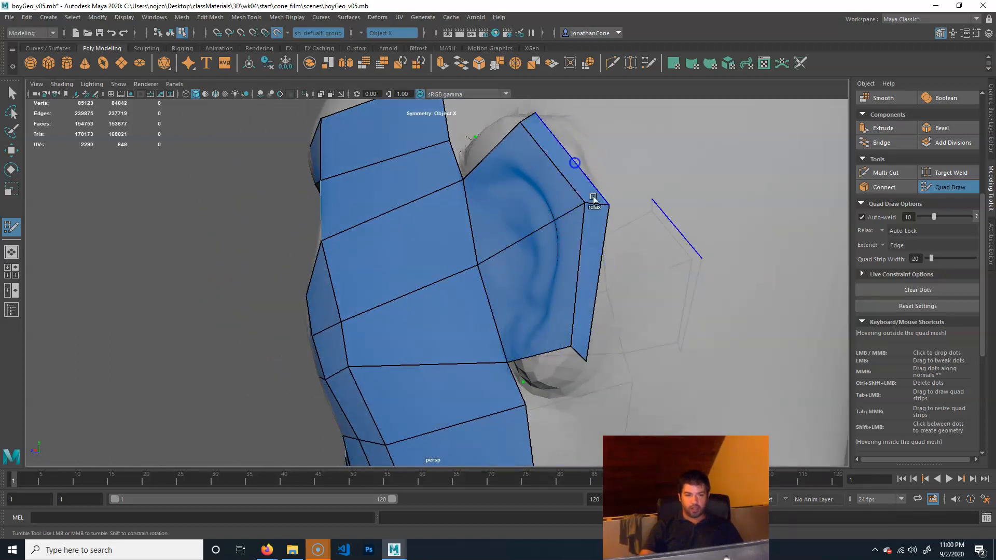
- Fill the rim quads above the ear and under the lobe, undoing and redoing the misplaced lobe quad
{"action": "left_click_drag", "start_coordinate": [709, 296], "coordinate": [690, 294], "text": "alt"}
{"action": "left_click_drag", "start_coordinate": [571, 194], "coordinate": [628, 281], "text": "alt"}
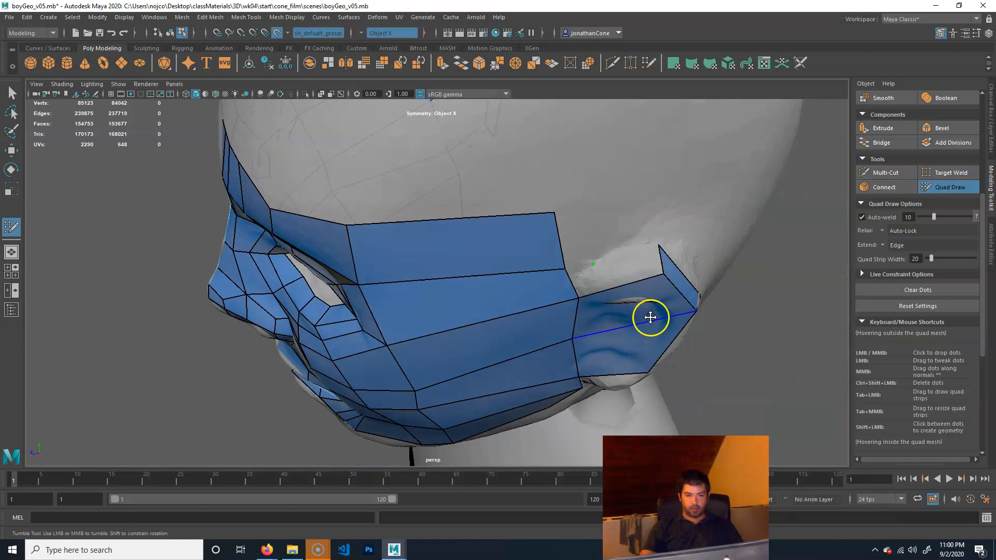
{"action": "left_click_drag", "start_coordinate": [619, 264], "coordinate": [633, 296], "text": "alt"}
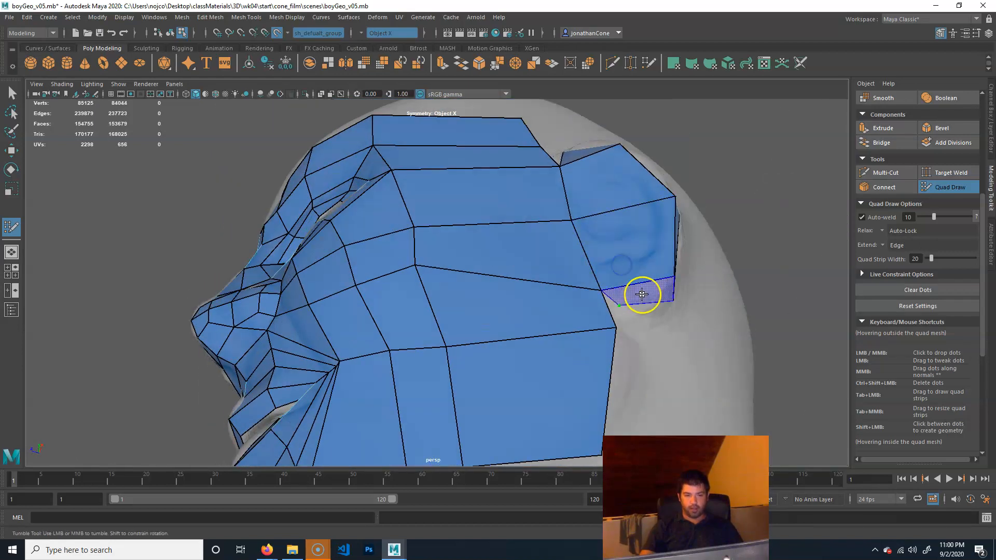
{"action": "left_click", "coordinate": [644, 297], "text": "shift"}
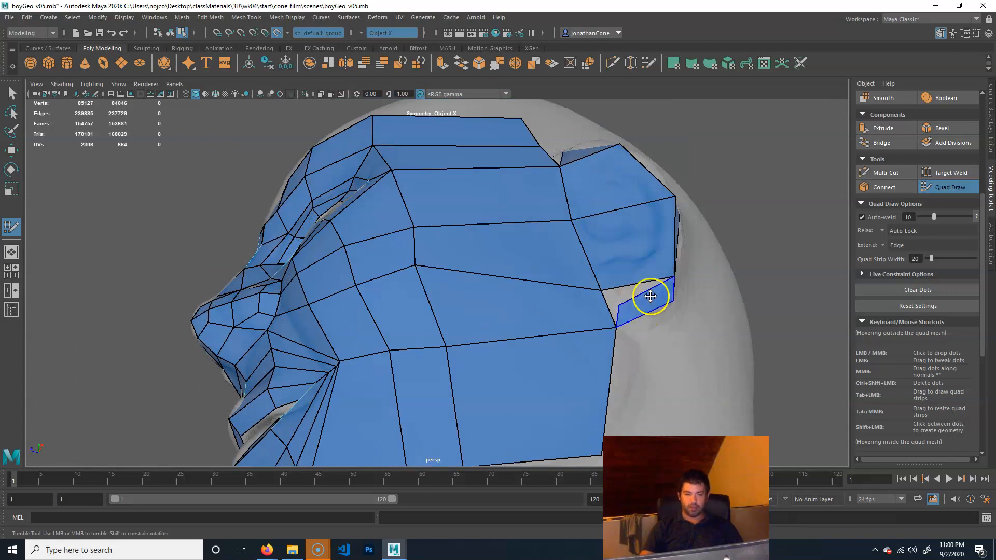
{"action": "key", "text": "ctrl+z"}
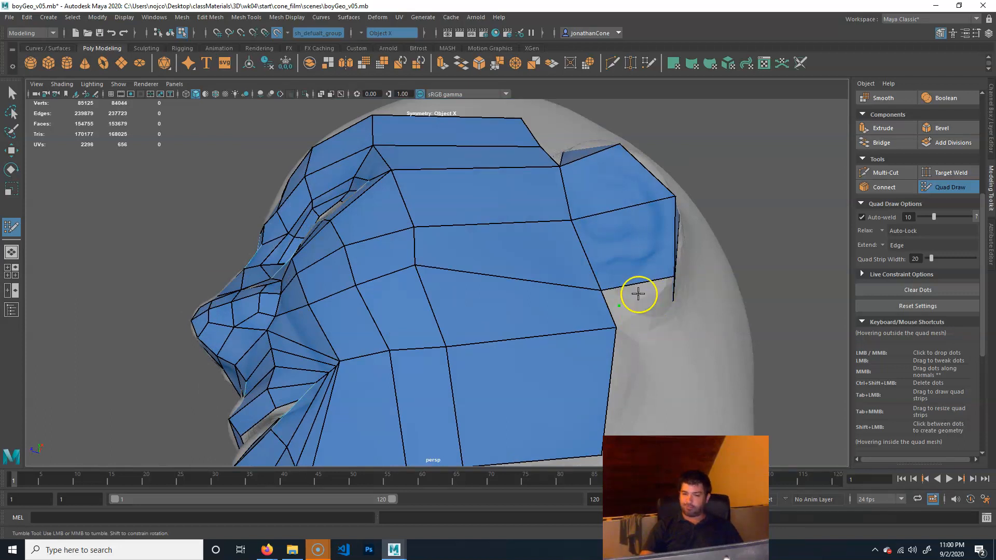
{"action": "left_click", "coordinate": [639, 293], "text": "shift"}
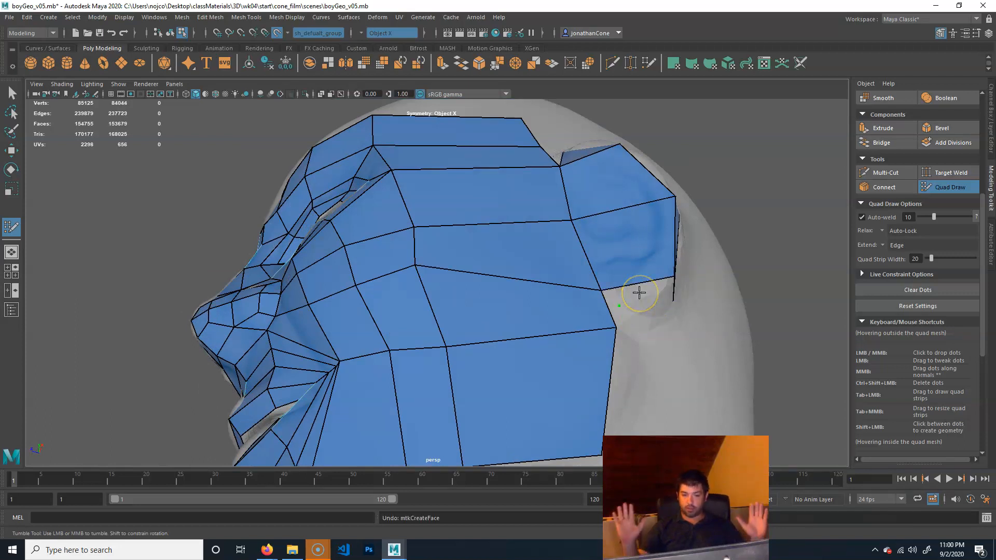
- Move the mesh edge vertex below the earlobe down and forward, and fill two narrow quads behind the jaw edge
{"action": "left_click_drag", "start_coordinate": [663, 283], "coordinate": [621, 309], "text": "alt"}
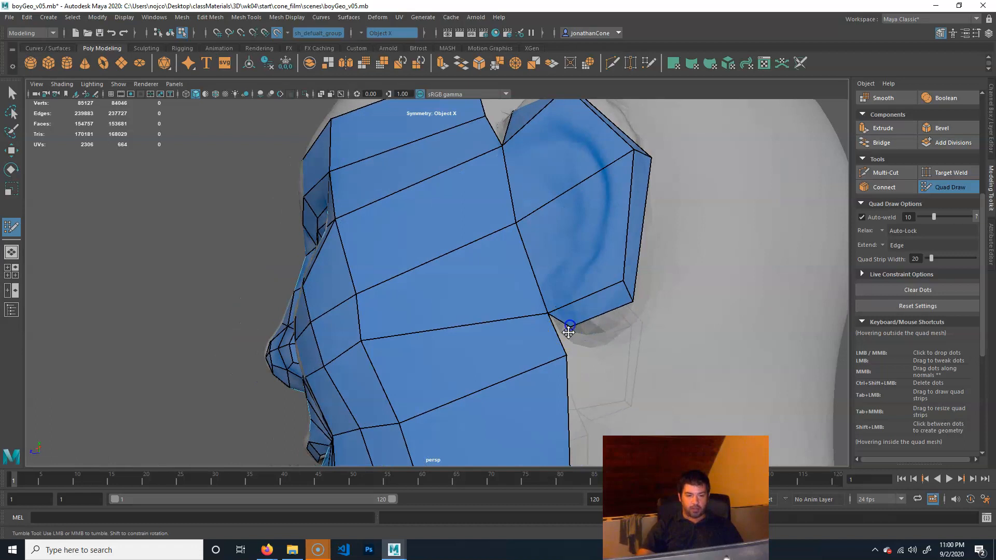
{"action": "left_click_drag", "start_coordinate": [566, 351], "coordinate": [546, 396]}
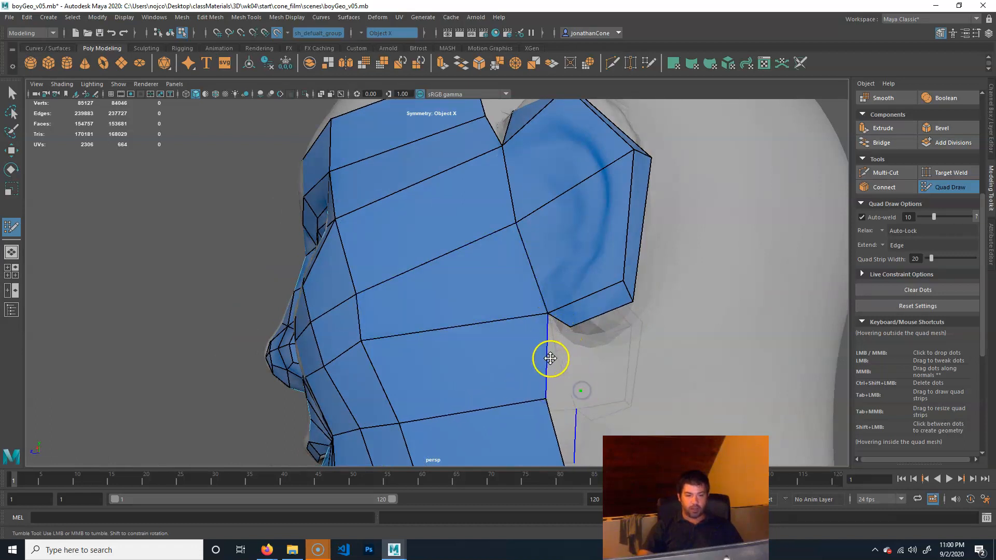
{"action": "left_click", "coordinate": [592, 422], "text": "shift"}
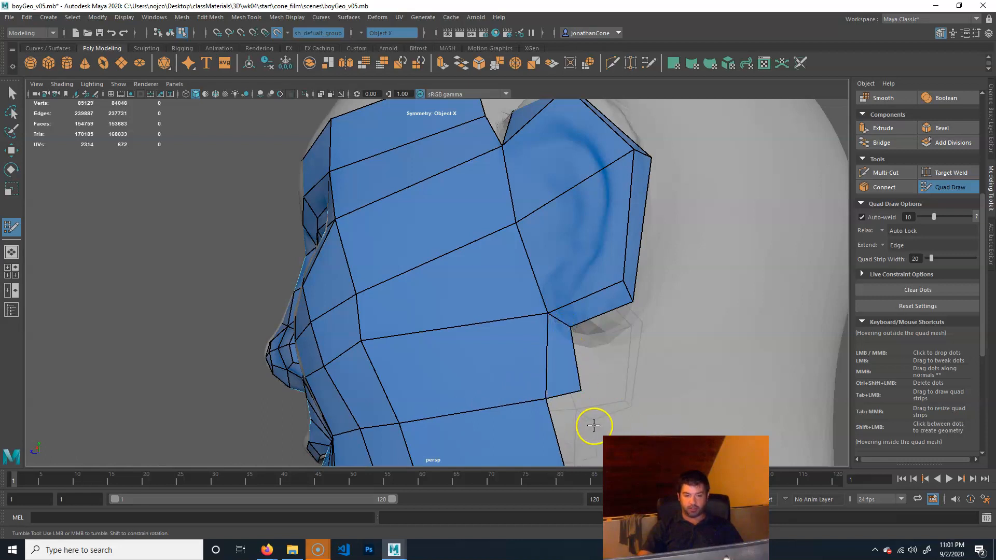
{"action": "middle_click_drag", "start_coordinate": [677, 324], "coordinate": [678, 307], "text": "alt"}
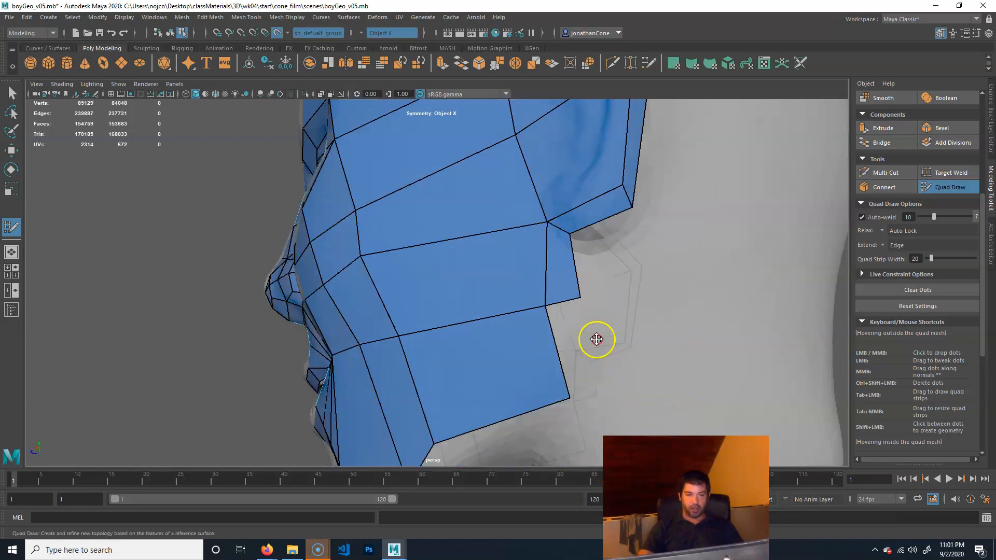
{"action": "middle_click_drag", "start_coordinate": [597, 341], "coordinate": [597, 284], "text": "alt"}
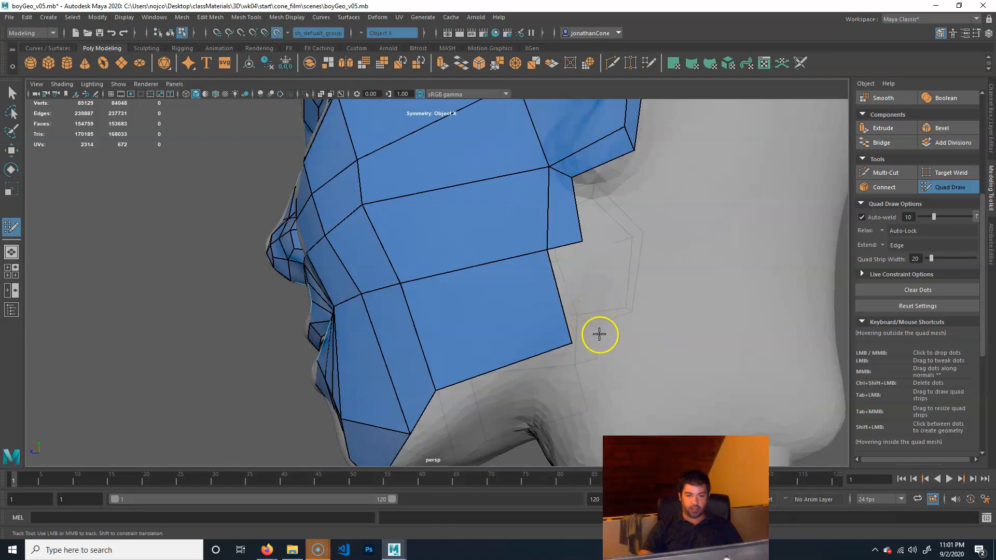
{"action": "middle_click_drag", "start_coordinate": [601, 334], "coordinate": [596, 346], "text": "alt"}
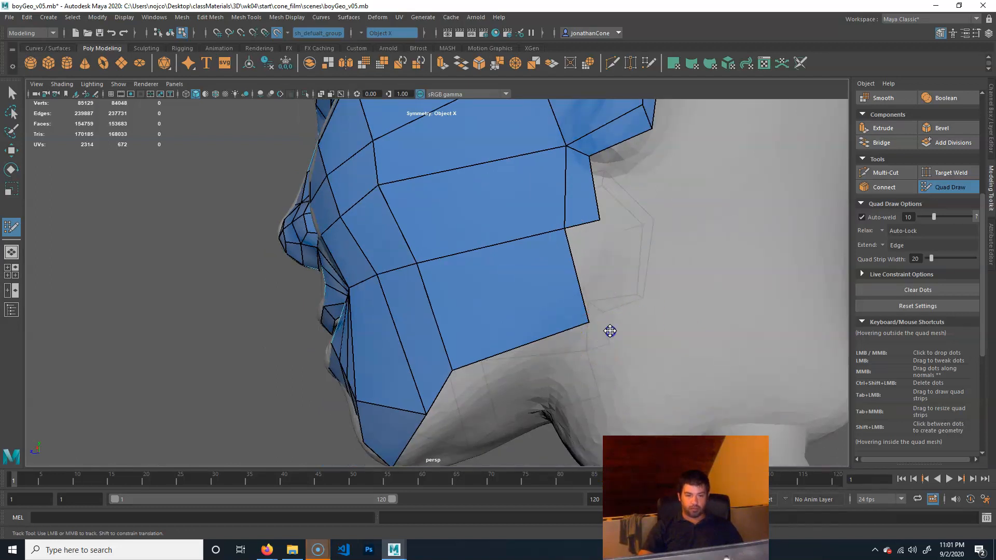
{"action": "left_click_drag", "start_coordinate": [608, 331], "coordinate": [618, 299], "text": "shift"}
- Weld the temple edge vertex to the upper front corner of the ear rim
{"action": "left_click_drag", "start_coordinate": [642, 356], "coordinate": [620, 298], "text": "alt"}
{"action": "middle_click_drag", "start_coordinate": [620, 298], "coordinate": [581, 351], "text": "alt"}
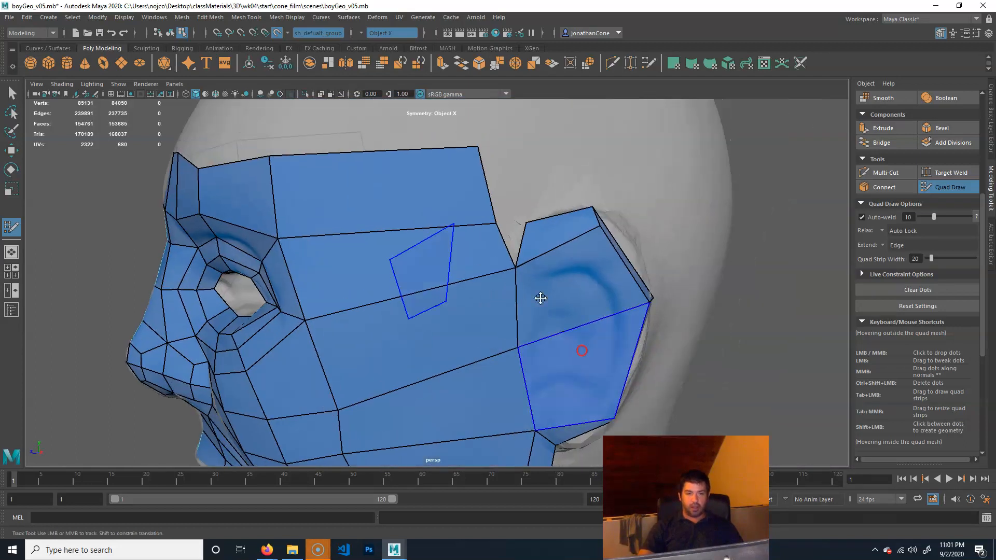
{"action": "scroll", "coordinate": [543, 237], "scroll_direction": "up", "scroll_amount": 3}
{"action": "middle_click_drag", "start_coordinate": [545, 240], "coordinate": [542, 271], "text": "alt"}
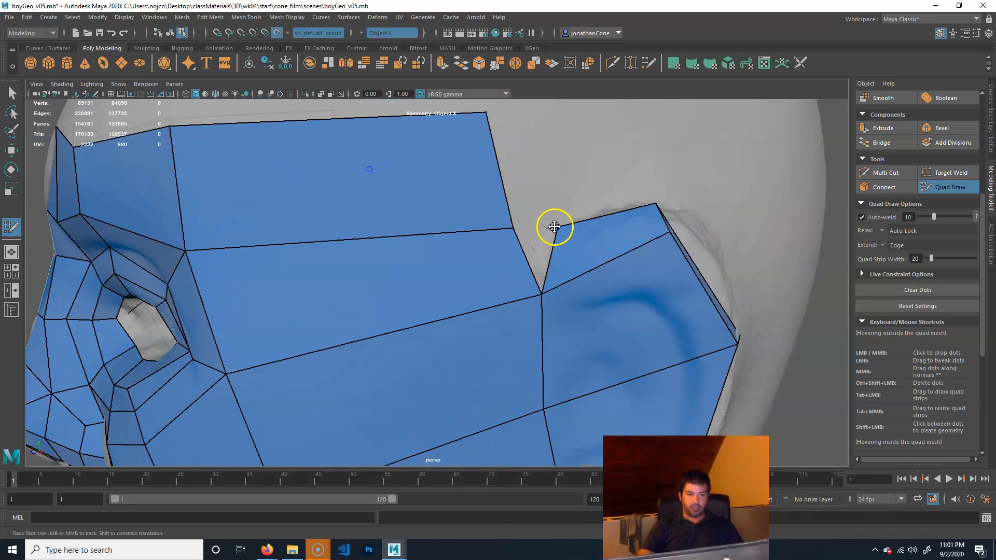
{"action": "left_click_drag", "start_coordinate": [513, 228], "coordinate": [537, 241]}
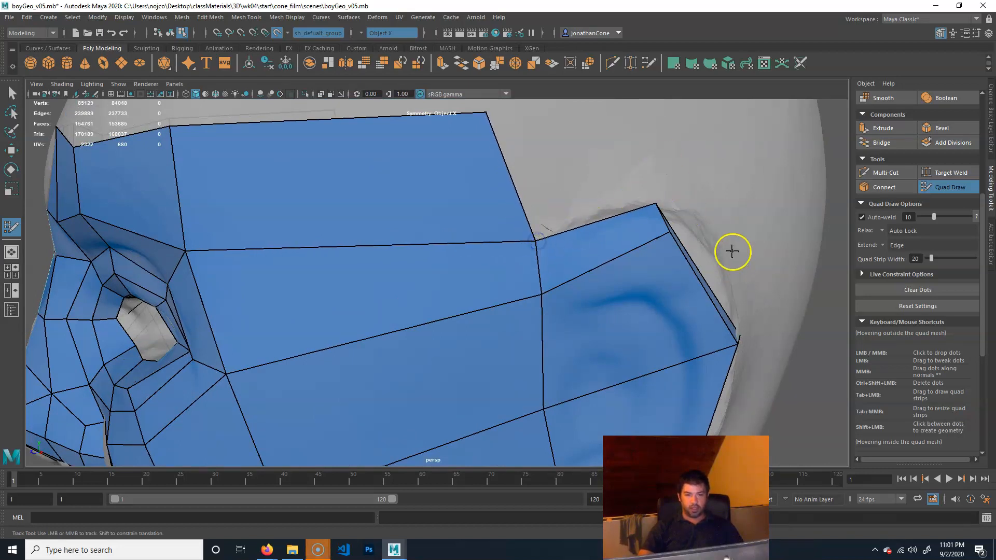
- Fill a quad above the ear, extending the temple row backwards
{"action": "right_click_drag", "start_coordinate": [732, 251], "coordinate": [498, 298], "text": "alt"}
{"action": "left_click_drag", "start_coordinate": [484, 305], "coordinate": [470, 310], "text": "alt"}
{"action": "left_click", "coordinate": [472, 231], "text": "shift"}
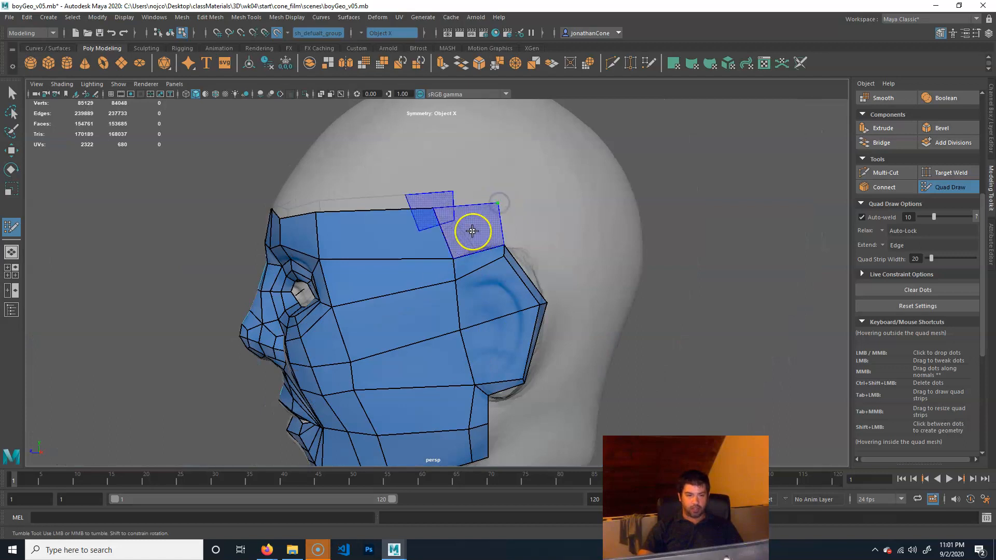
{"action": "left_click", "coordinate": [525, 296], "text": "shift"}
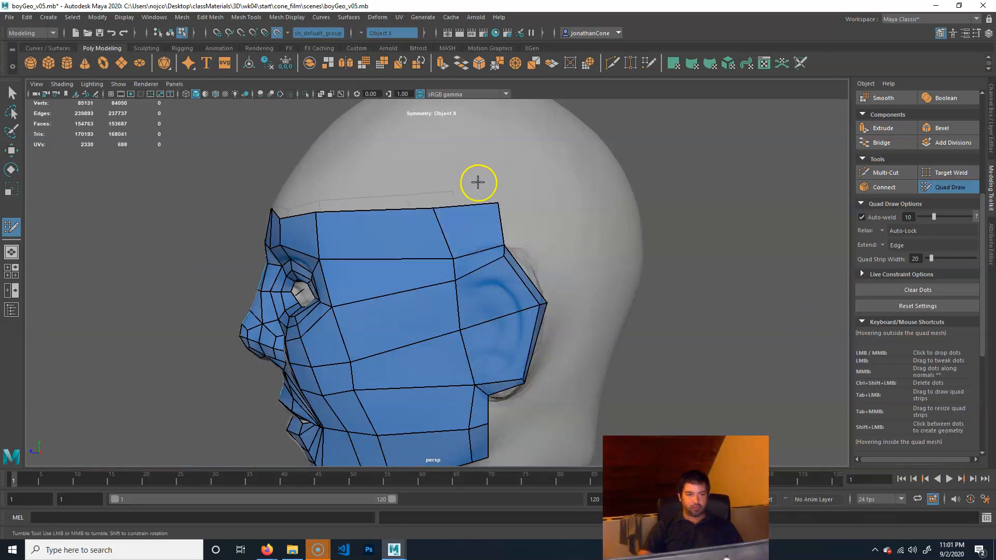
- Fill two quads beneath the earlobe, extending the mesh behind the jaw
{"action": "left_click_drag", "start_coordinate": [510, 415], "coordinate": [469, 383], "text": "alt"}
{"action": "middle_click_drag", "start_coordinate": [469, 383], "coordinate": [480, 380], "text": "alt"}
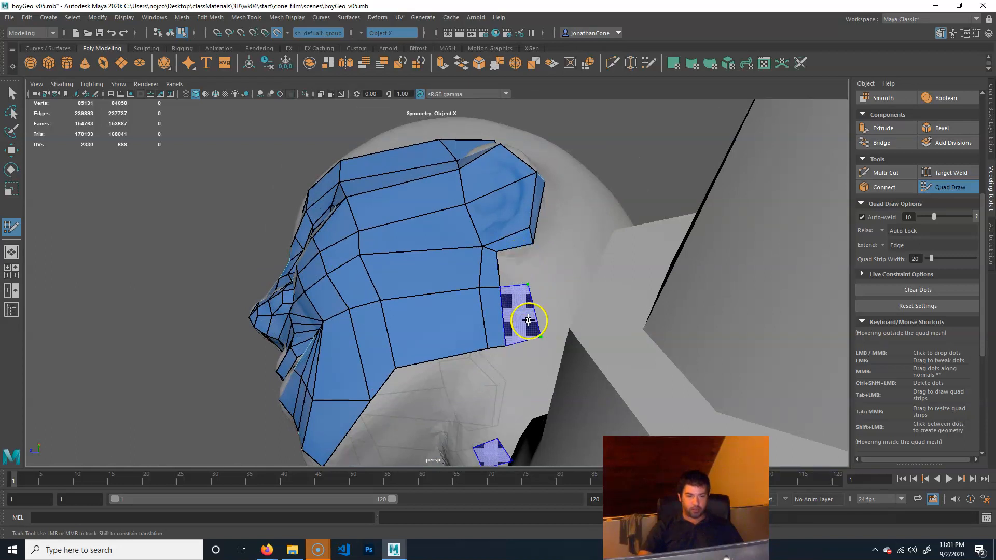
{"action": "left_click", "coordinate": [530, 291], "text": "shift"}
{"action": "left_click", "coordinate": [530, 318], "text": "shift"}
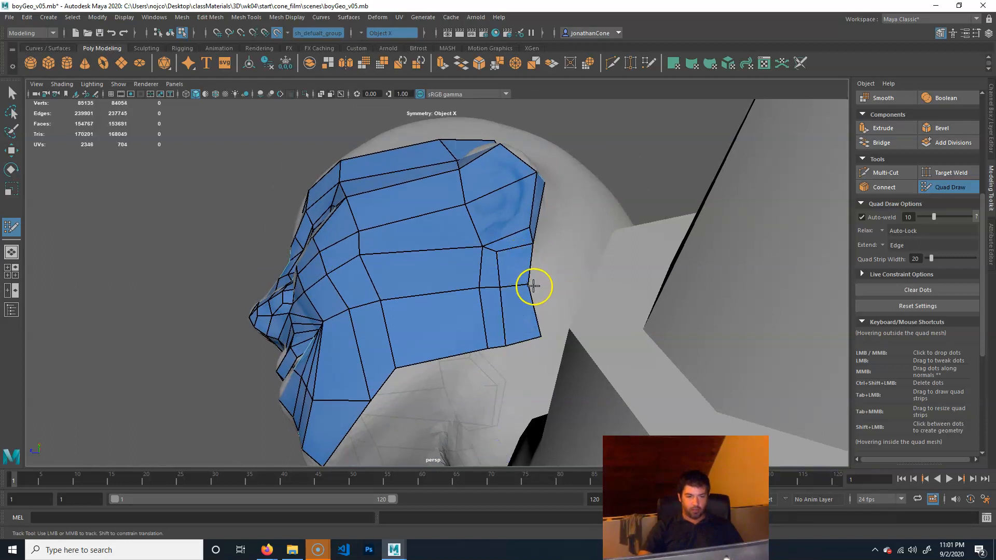
- Place a column of dots down the back of the head and fill quads from the ear rim to them
{"action": "mouse_move", "coordinate": [537, 286]}
{"action": "left_mouse_down"}
{"action": "mouse_move", "coordinate": [515, 249]}
{"action": "mouse_move", "coordinate": [524, 218]}
{"action": "left_mouse_up"}
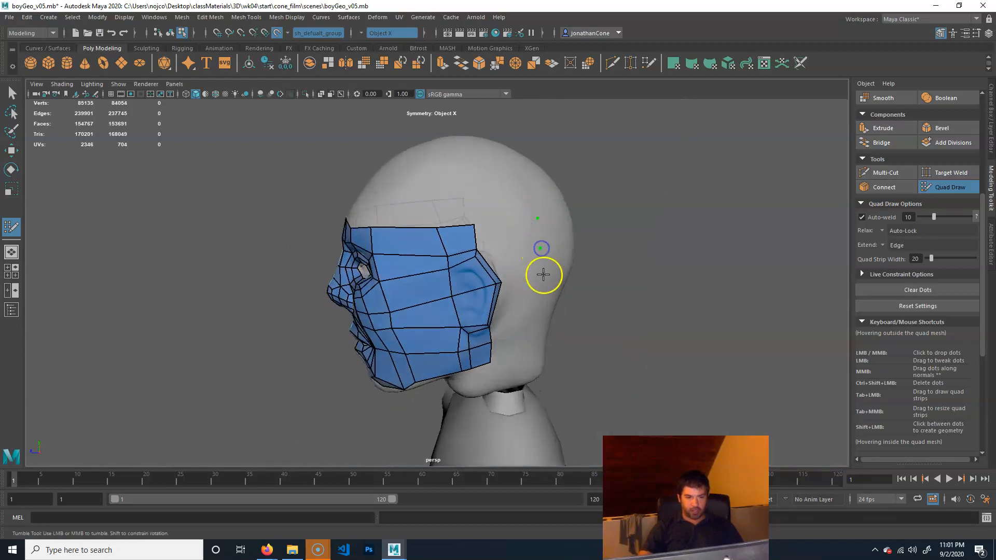
{"action": "left_click_drag", "start_coordinate": [541, 328], "coordinate": [535, 328]}
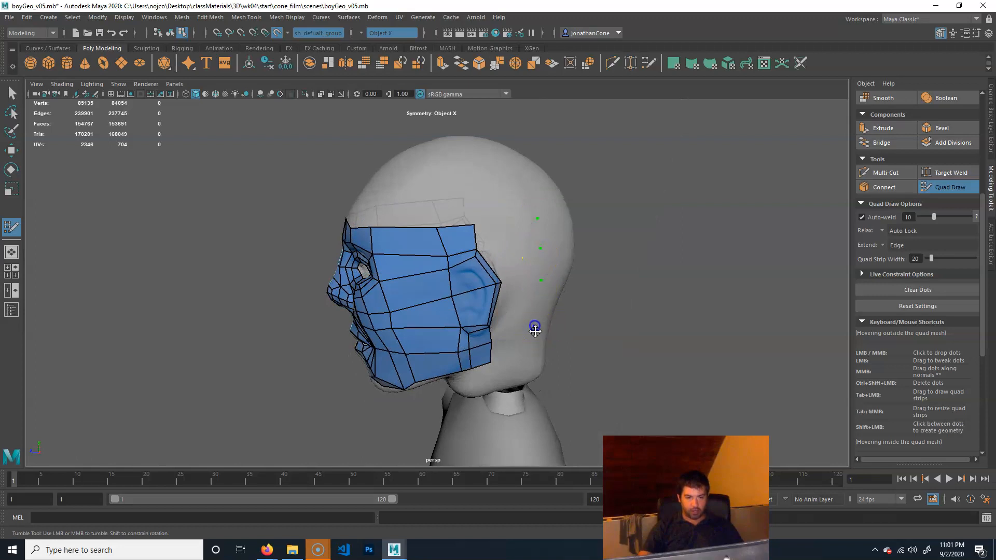
{"action": "left_click", "coordinate": [510, 353], "text": "shift"}
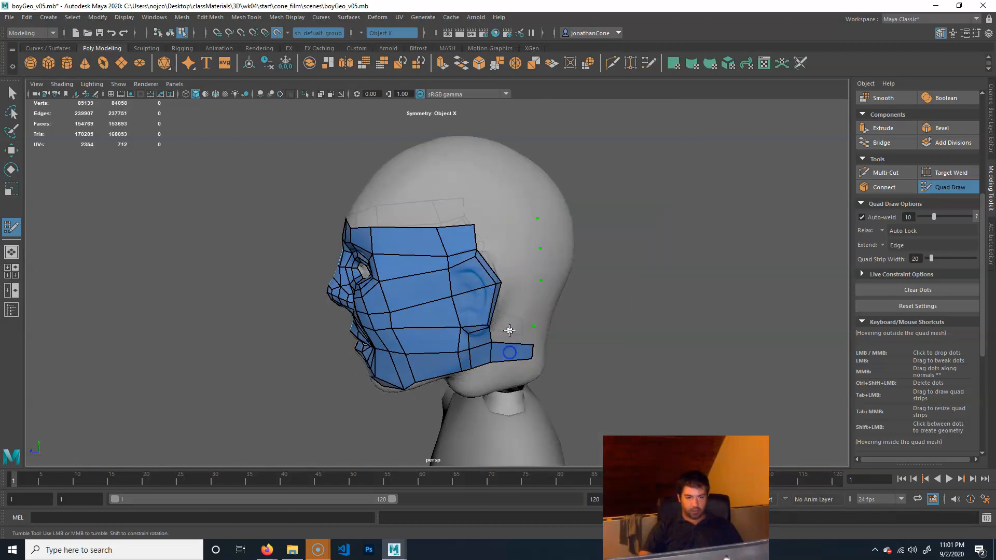
{"action": "left_click", "coordinate": [516, 312], "text": "shift"}
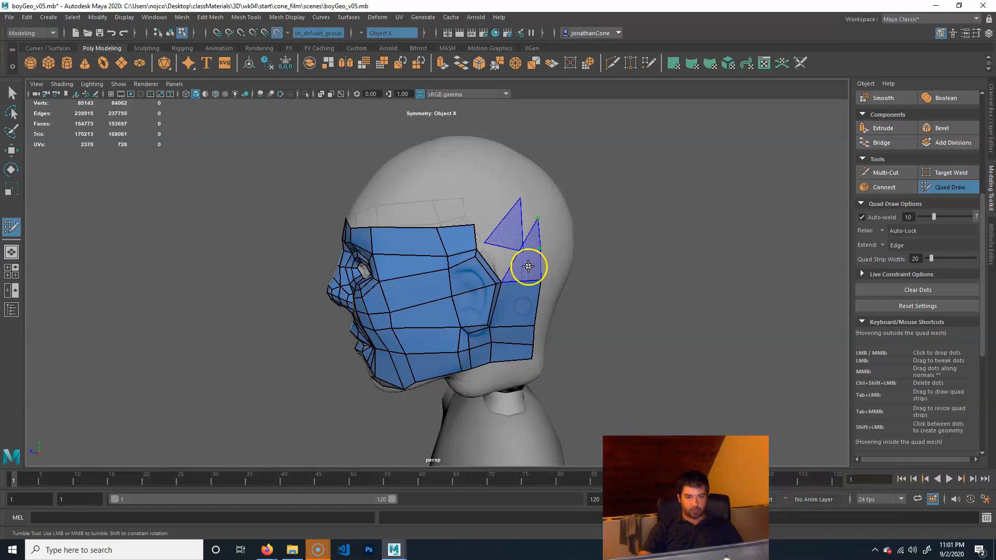
{"action": "left_click", "coordinate": [513, 250], "text": "shift"}
{"action": "left_click", "coordinate": [516, 234], "text": "shift"}
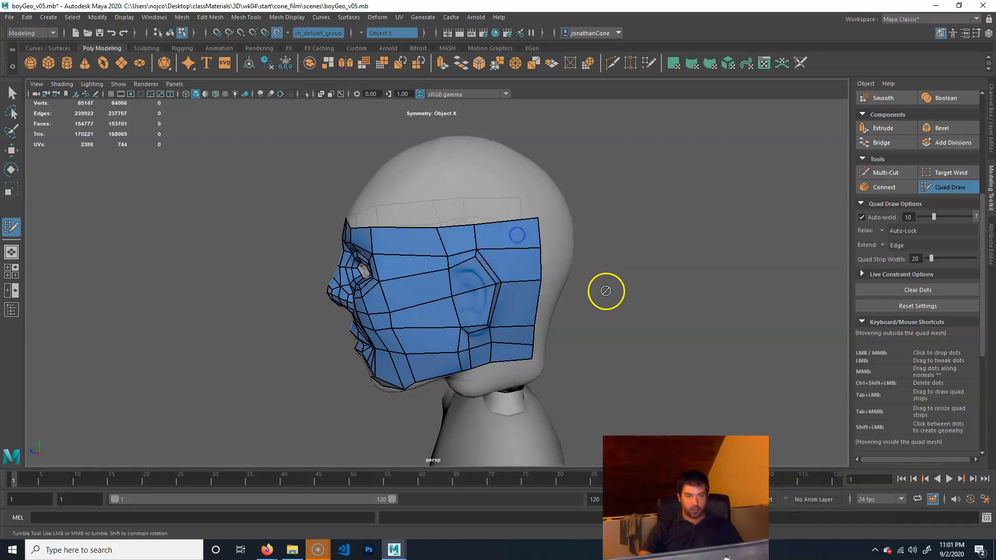
- Reposition the lower jaw edge vertex below the ear to follow the jawline
{"action": "left_click_drag", "start_coordinate": [574, 271], "coordinate": [589, 296], "text": "alt"}
{"action": "right_click_drag", "start_coordinate": [504, 345], "coordinate": [525, 328], "text": "alt"}
{"action": "mouse_move", "coordinate": [555, 319]}
{"action": "left_mouse_down"}
{"action": "mouse_move", "coordinate": [582, 222]}
{"action": "mouse_move", "coordinate": [582, 314]}
{"action": "mouse_move", "coordinate": [555, 396]}
{"action": "mouse_move", "coordinate": [525, 375]}
{"action": "mouse_move", "coordinate": [538, 302]}
{"action": "left_mouse_up"}
- Place dots under the jaw and fill quads along the underside of the jawline from the chin towards the ear
{"action": "left_click_drag", "start_coordinate": [468, 363], "coordinate": [467, 363]}
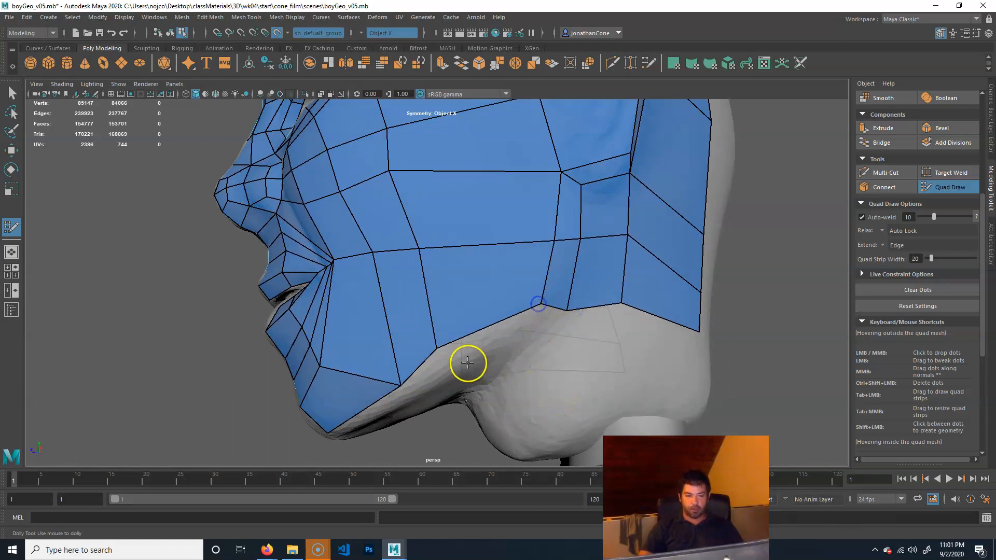
{"action": "left_click_drag", "start_coordinate": [516, 335], "coordinate": [456, 362]}
{"action": "left_click_drag", "start_coordinate": [507, 309], "coordinate": [467, 270], "text": "alt"}
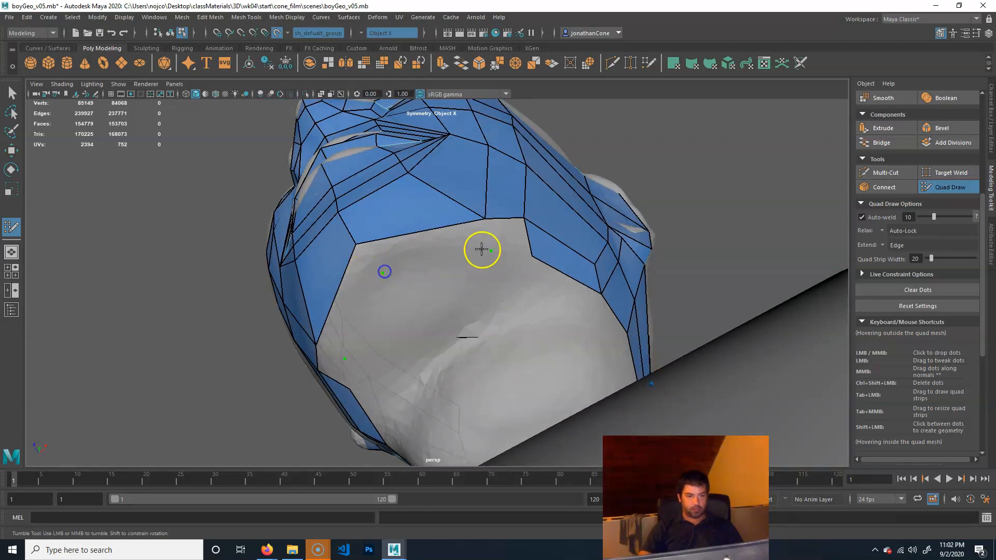
{"action": "left_click", "coordinate": [420, 245], "text": "shift"}
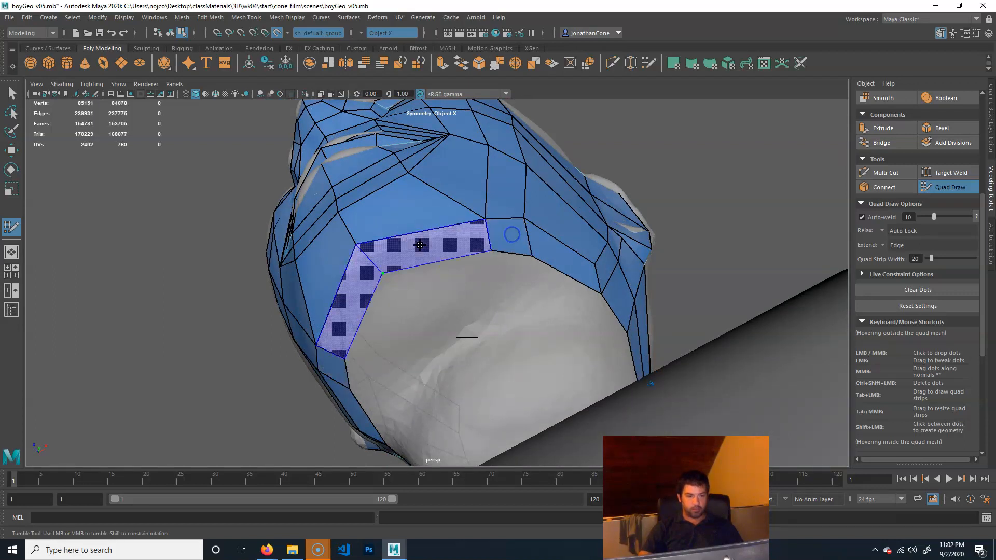
{"action": "left_click", "coordinate": [420, 245], "text": "shift"}
{"action": "left_click_drag", "start_coordinate": [570, 366], "coordinate": [560, 373], "text": "alt"}
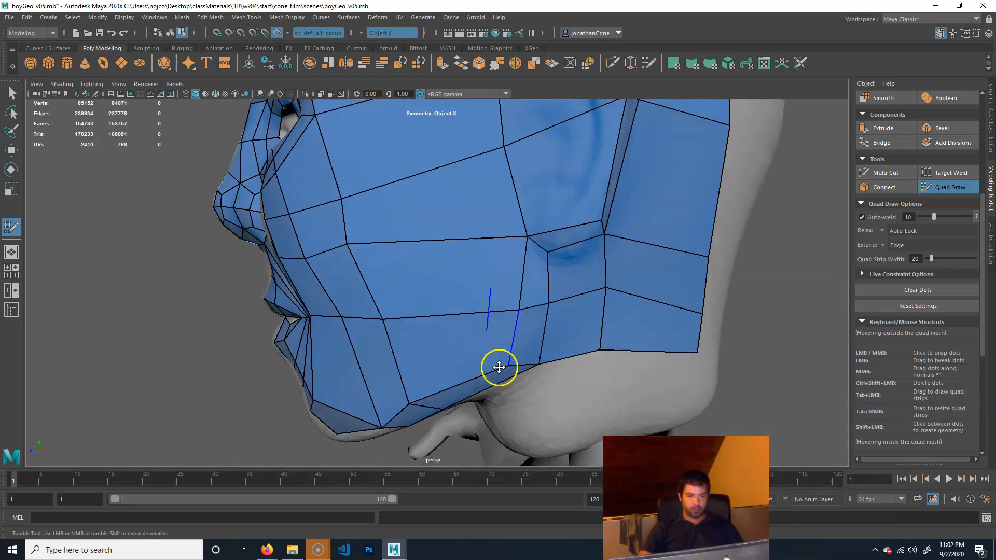
{"action": "left_click_drag", "start_coordinate": [524, 360], "coordinate": [526, 357], "text": "ctrl"}
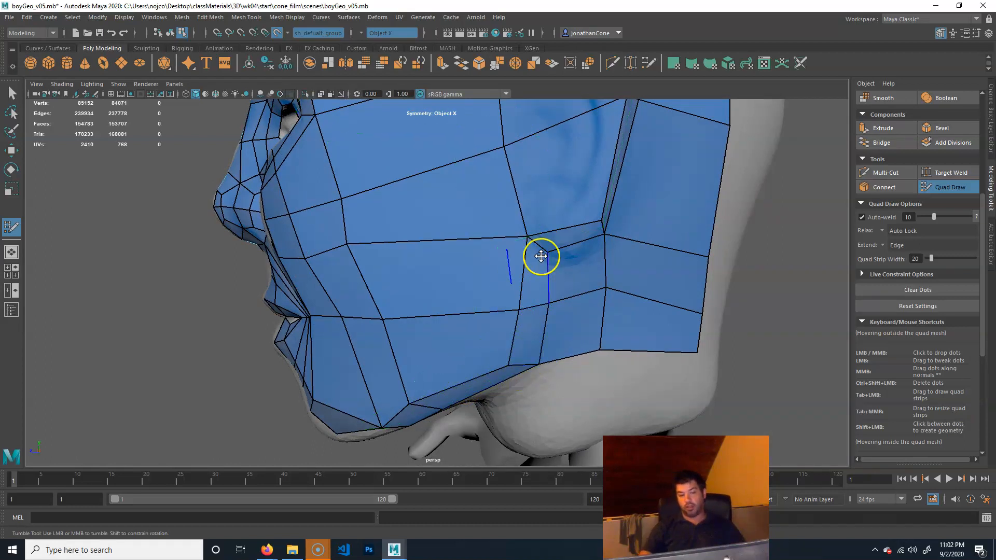
{"action": "left_click_drag", "start_coordinate": [459, 408], "coordinate": [649, 378], "text": "alt"}
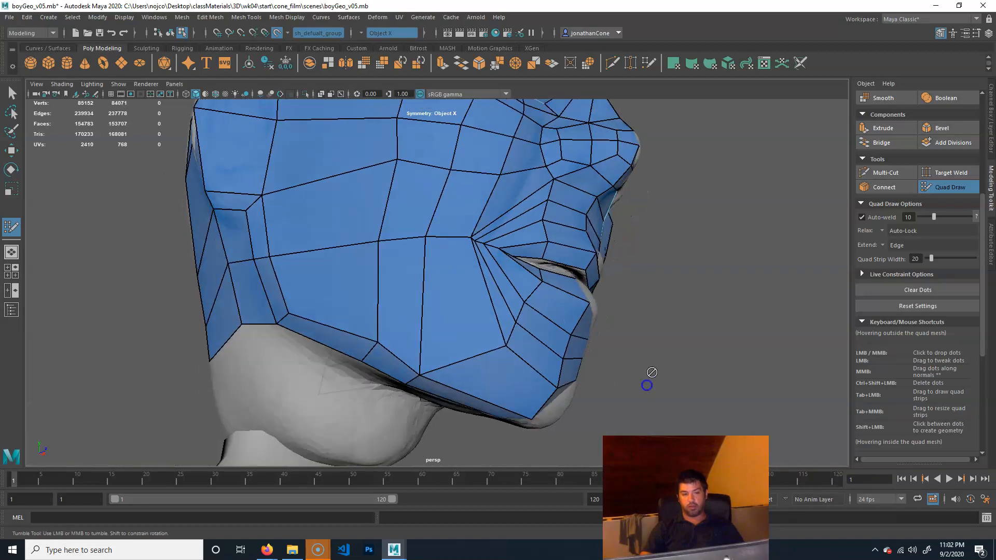
- Add dots above the column down the back of the head and fill quads from the side rows to the centre line
{"action": "right_click_drag", "start_coordinate": [517, 338], "coordinate": [344, 333], "text": "alt"}
{"action": "left_click_drag", "start_coordinate": [343, 333], "coordinate": [435, 394], "text": "alt"}
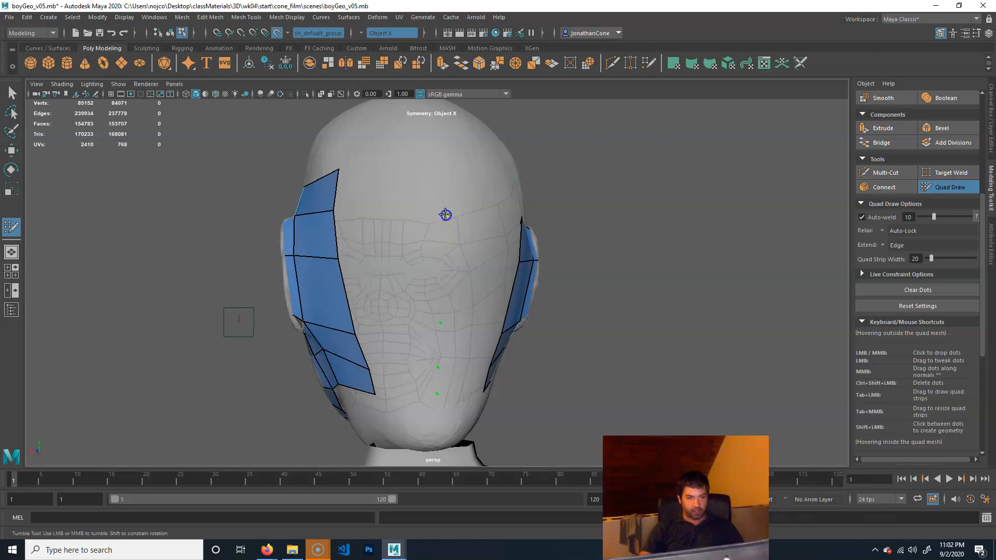
{"action": "left_click_drag", "start_coordinate": [430, 183], "coordinate": [435, 167]}
{"action": "left_click", "coordinate": [394, 182], "text": "shift"}
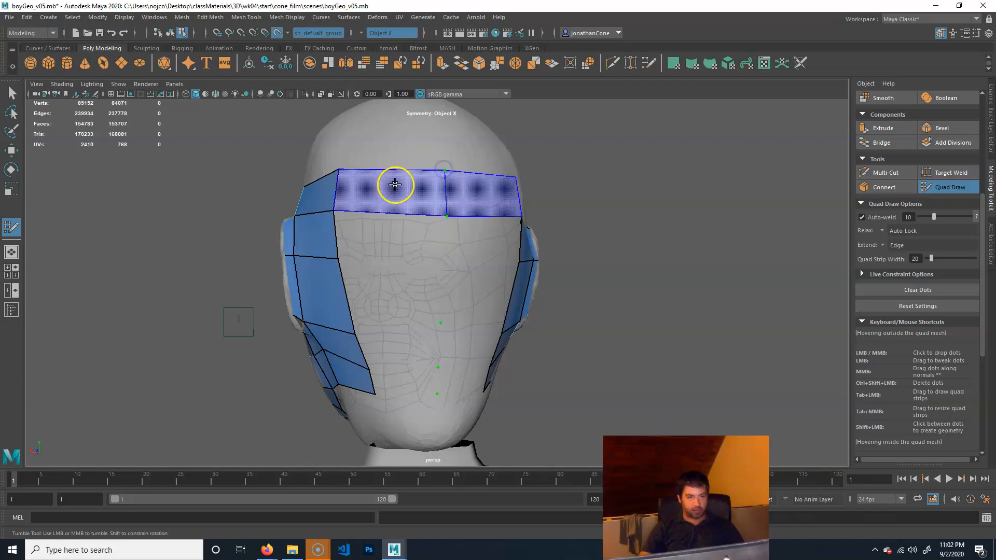
{"action": "left_click", "coordinate": [395, 286], "text": "shift"}
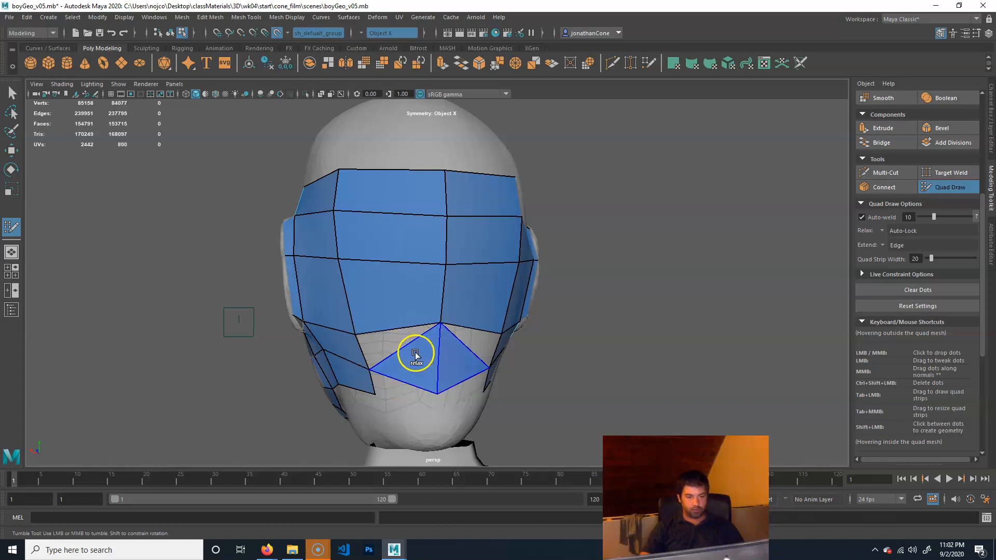
- Delete the misshapen quad at the lower back of the head and fill the two lowest rows to the centre dots
{"action": "left_click", "coordinate": [413, 348], "text": "ctrl+shift"}
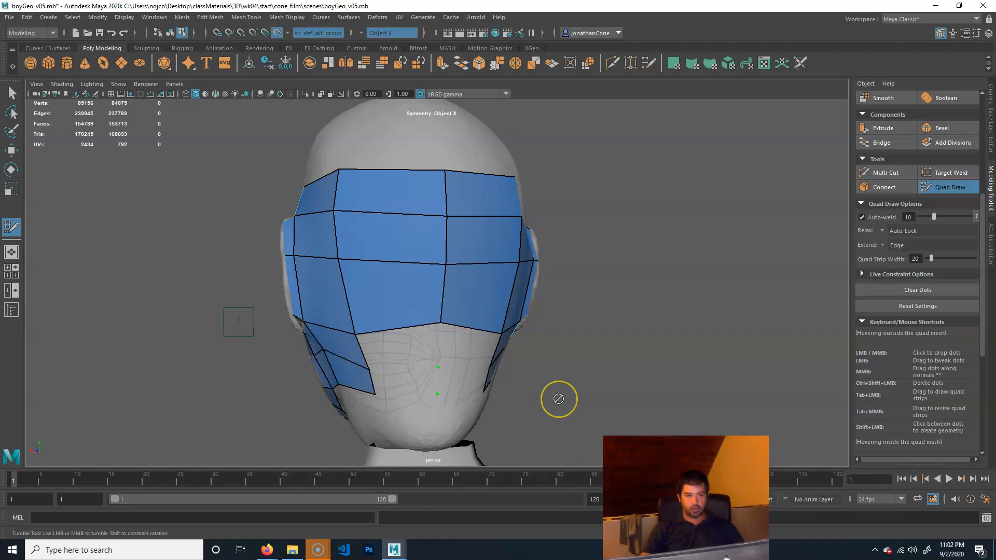
{"action": "left_click", "coordinate": [396, 338], "text": "shift"}
{"action": "left_click", "coordinate": [400, 371], "text": "shift"}
- Insert three vertical edge loops on each side of the centre line at the back of the head
{"action": "left_click_drag", "start_coordinate": [425, 270], "coordinate": [367, 367], "text": "alt"}
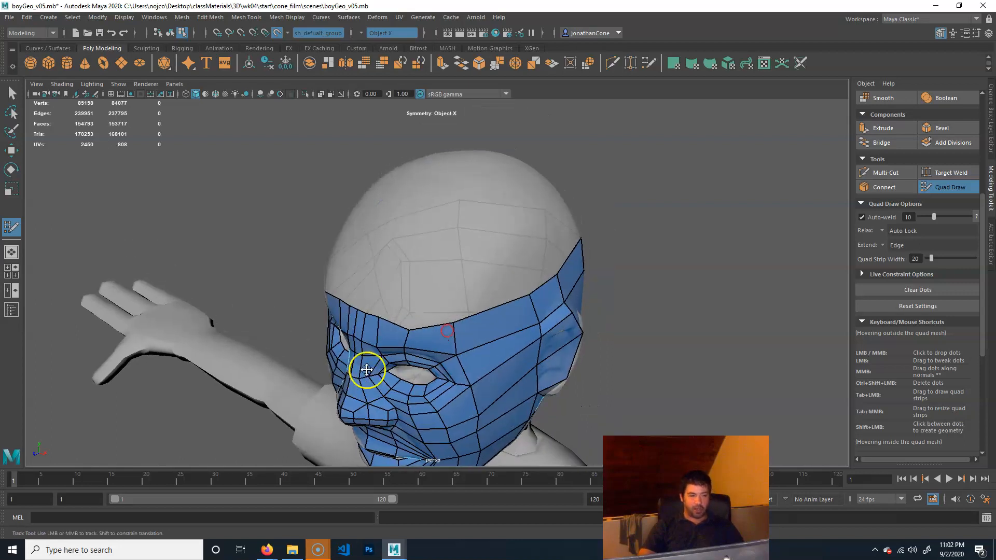
{"action": "left_click_drag", "start_coordinate": [616, 251], "coordinate": [312, 261], "text": "alt"}
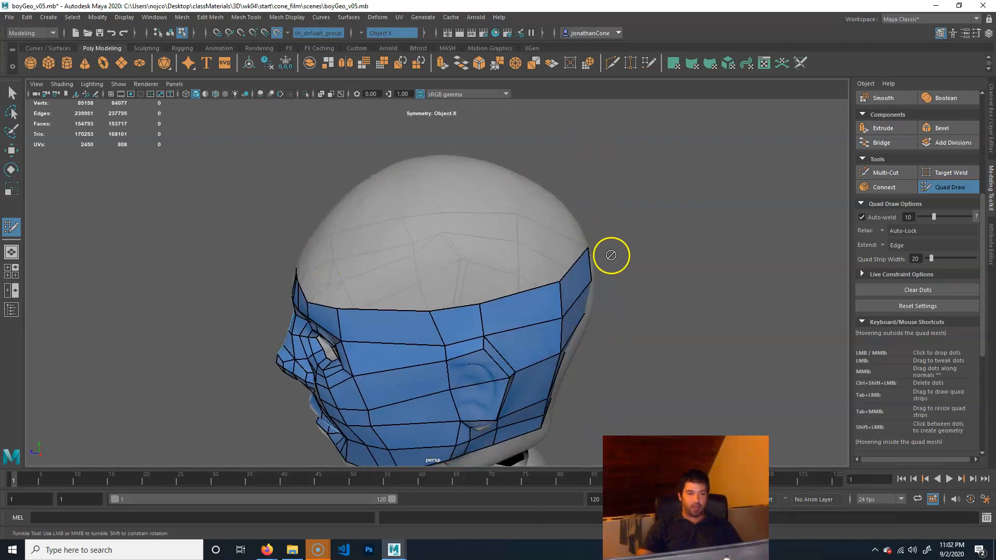
{"action": "mouse_move", "coordinate": [434, 333]}
{"action": "left_mouse_down", "text": "alt"}
{"action": "mouse_move", "coordinate": [585, 342]}
{"action": "mouse_move", "coordinate": [494, 383]}
{"action": "left_mouse_up", "text": "alt"}
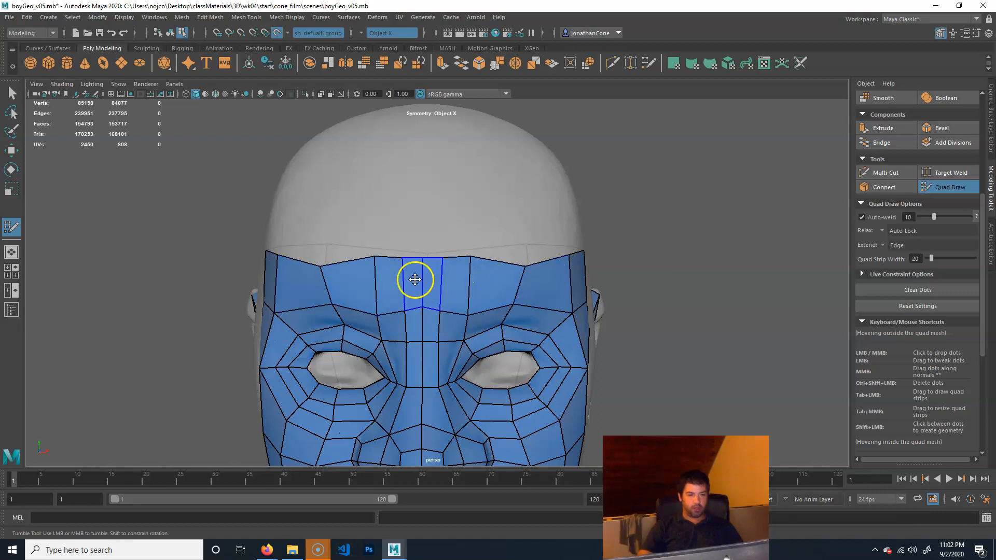
{"action": "mouse_move", "coordinate": [255, 285]}
{"action": "left_mouse_down", "text": "alt"}
{"action": "mouse_move", "coordinate": [579, 330]}
{"action": "mouse_move", "coordinate": [244, 360]}
{"action": "left_mouse_up", "text": "alt"}
{"action": "right_click_drag", "start_coordinate": [244, 360], "coordinate": [415, 436], "text": "alt"}
{"action": "middle_click_drag", "start_coordinate": [418, 345], "coordinate": [418, 340], "text": "alt"}
{"action": "middle_click_drag", "start_coordinate": [477, 377], "coordinate": [493, 322], "text": "alt"}
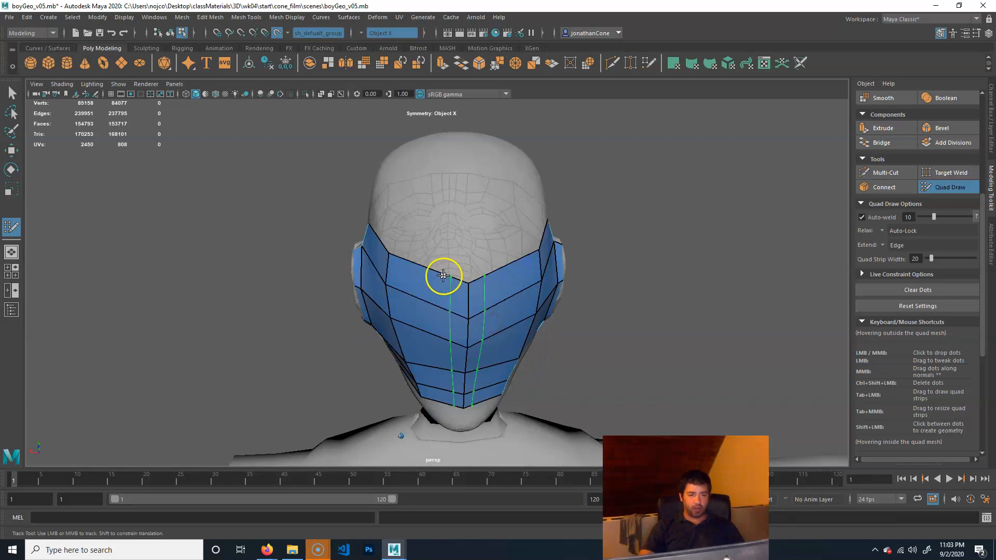
{"action": "left_click", "coordinate": [441, 277], "text": "ctrl"}
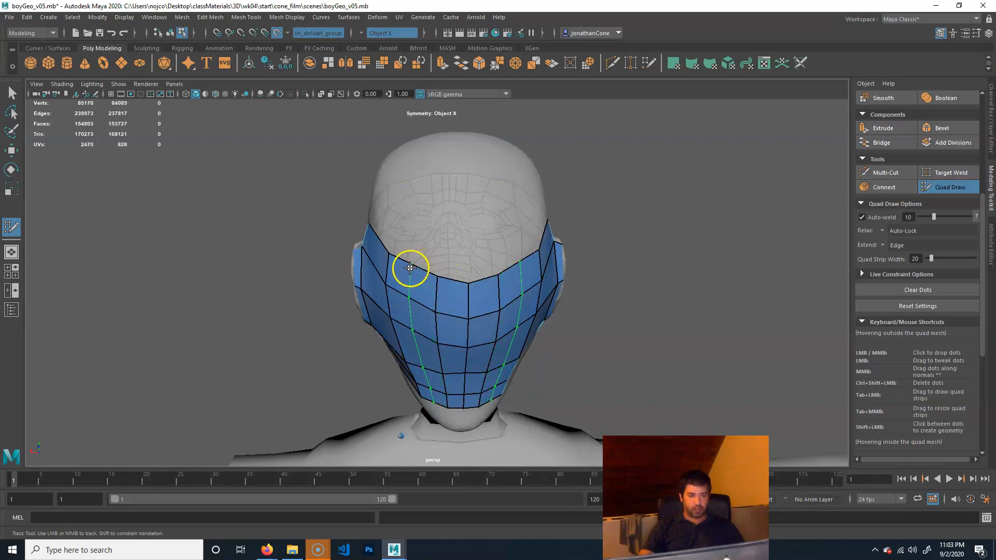
{"action": "left_click", "coordinate": [406, 268], "text": "ctrl"}
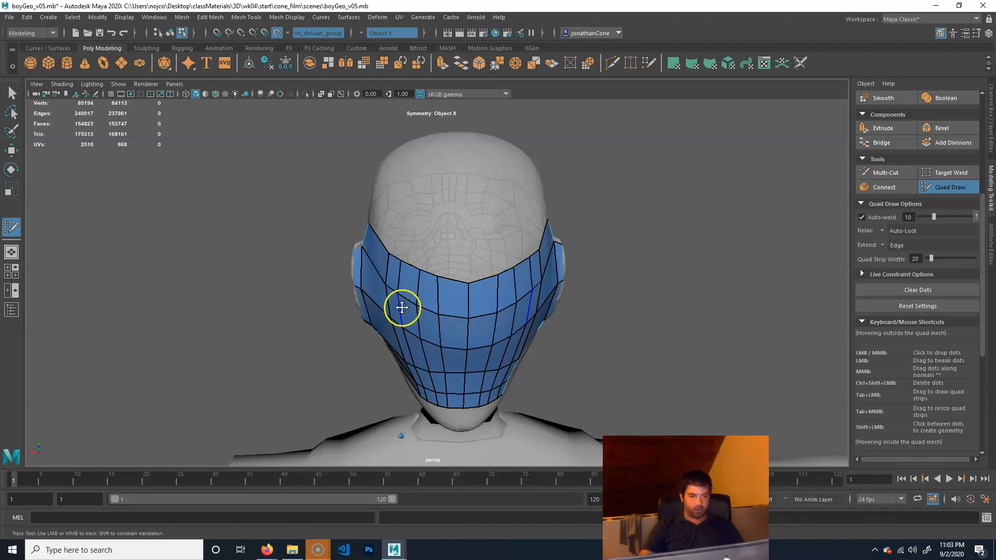
- Place a row of dots across the back of the crown and fill the two central quads from the rear rim
{"action": "mouse_move", "coordinate": [425, 311]}
{"action": "right_mouse_down", "text": "alt"}
{"action": "mouse_move", "coordinate": [528, 343]}
{"action": "mouse_move", "coordinate": [516, 312]}
{"action": "right_mouse_up", "text": "alt"}
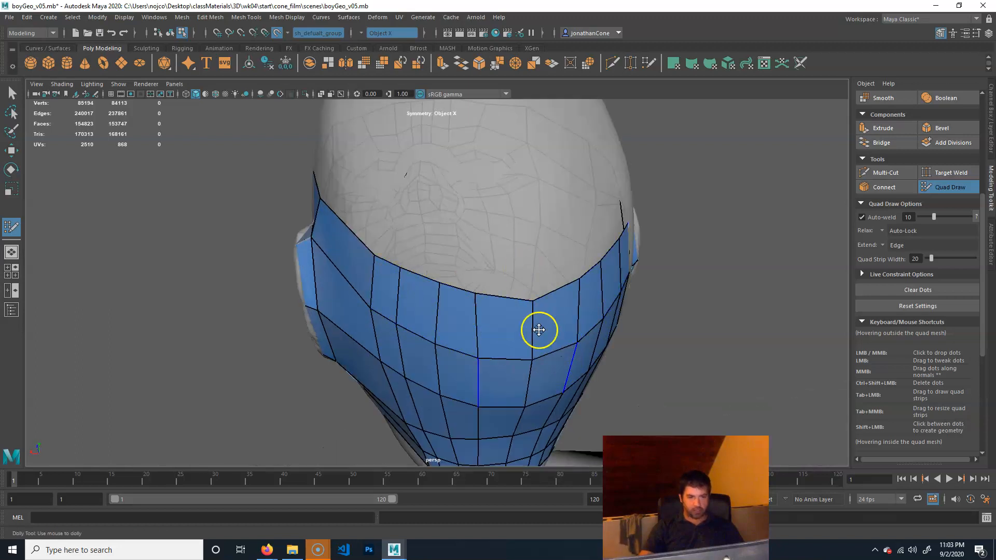
{"action": "middle_click_drag", "start_coordinate": [538, 328], "coordinate": [393, 349], "text": "alt"}
{"action": "left_click_drag", "start_coordinate": [285, 149], "coordinate": [426, 333], "text": "alt"}
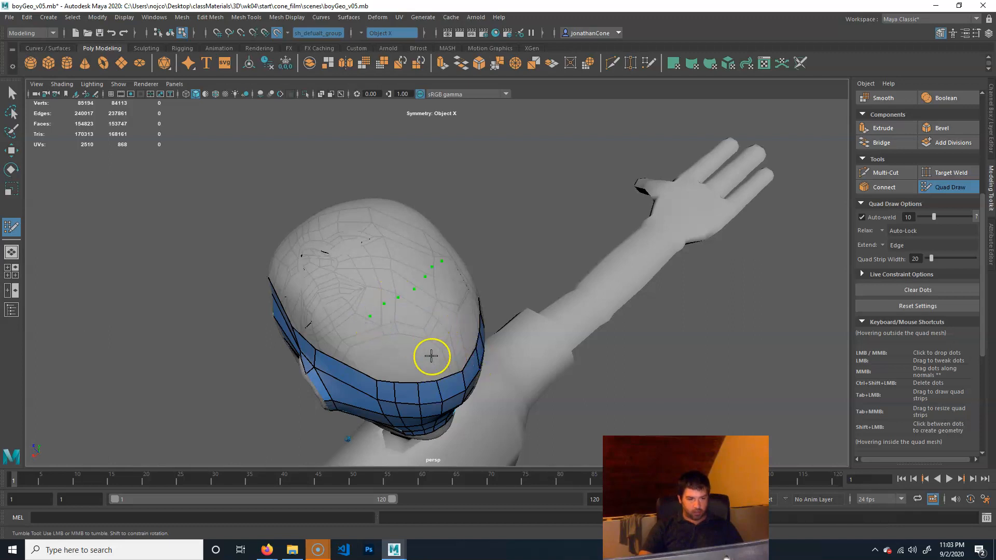
{"action": "mouse_move", "coordinate": [431, 356]}
{"action": "left_mouse_down", "text": "alt"}
{"action": "mouse_move", "coordinate": [415, 349]}
{"action": "mouse_move", "coordinate": [422, 334]}
{"action": "mouse_move", "coordinate": [438, 341]}
{"action": "left_mouse_up", "text": "alt"}
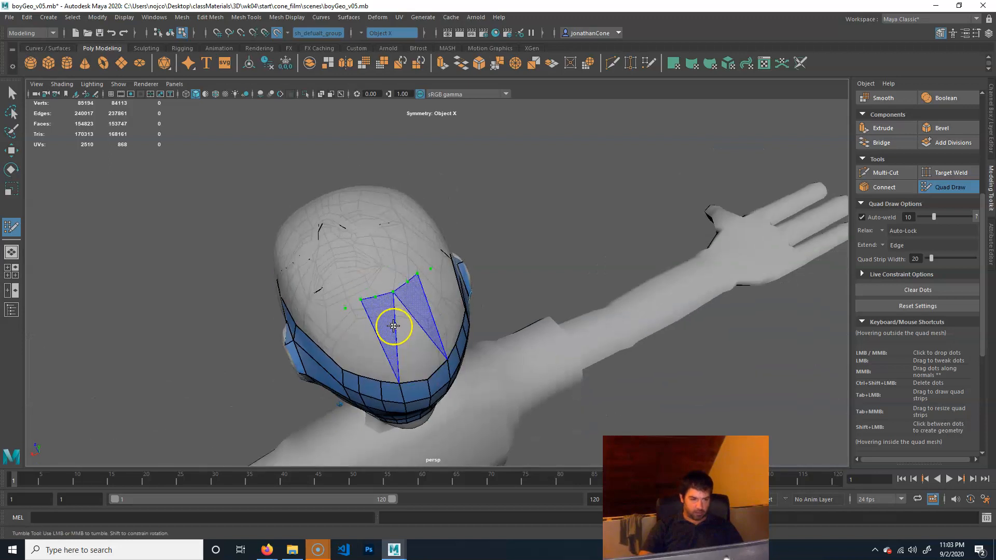
{"action": "left_click", "coordinate": [405, 337], "text": "shift"}
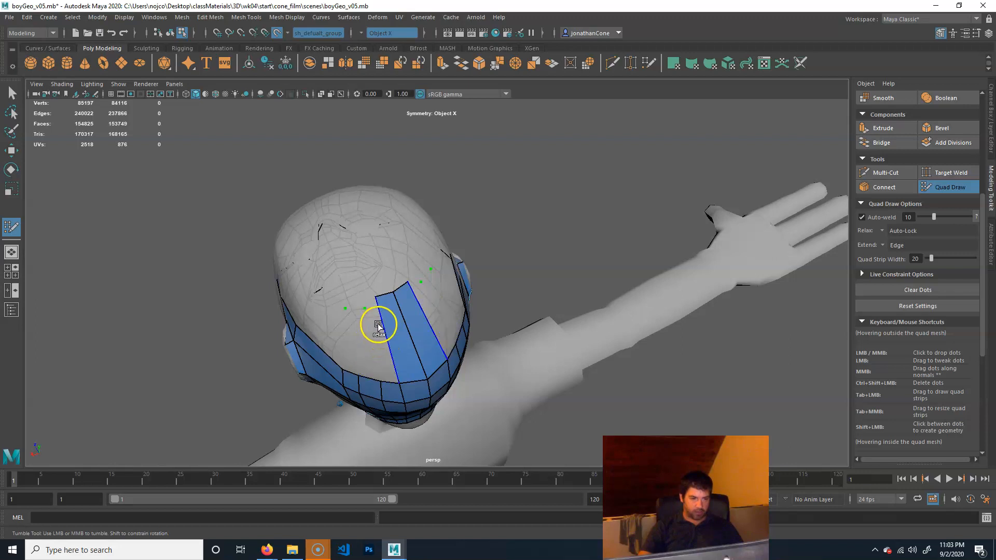
- Fill the remaining long quads outwards from the crown's centre pair, adding dots towards the ears on both sides
{"action": "right_click_drag", "start_coordinate": [295, 362], "coordinate": [354, 340], "text": "alt"}
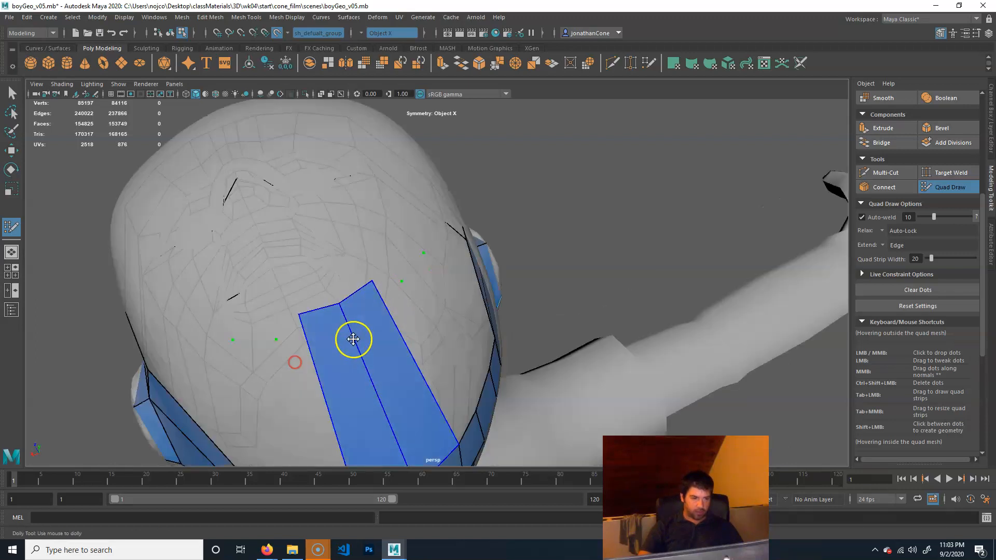
{"action": "middle_click_drag", "start_coordinate": [354, 342], "coordinate": [437, 268], "text": "alt"}
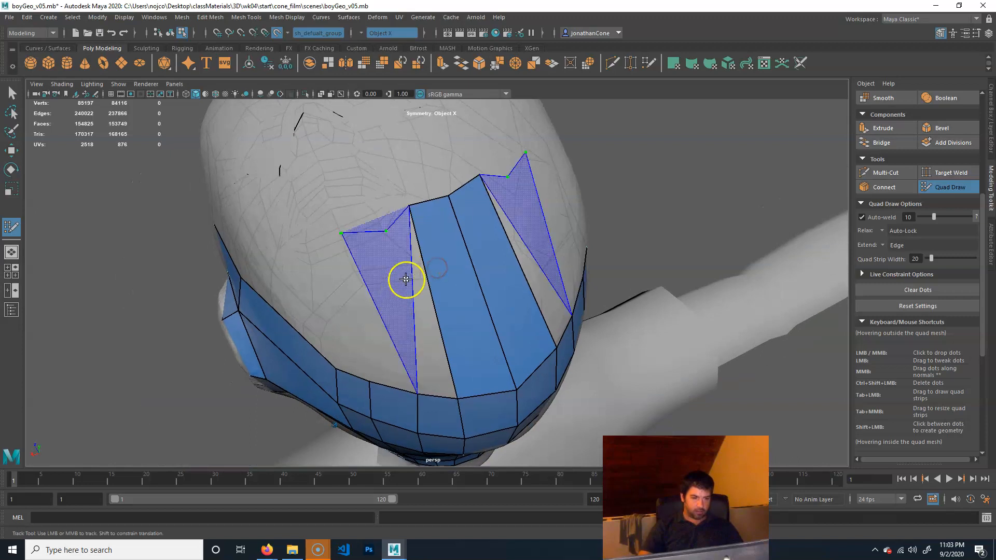
{"action": "left_click", "coordinate": [423, 306], "text": "shift"}
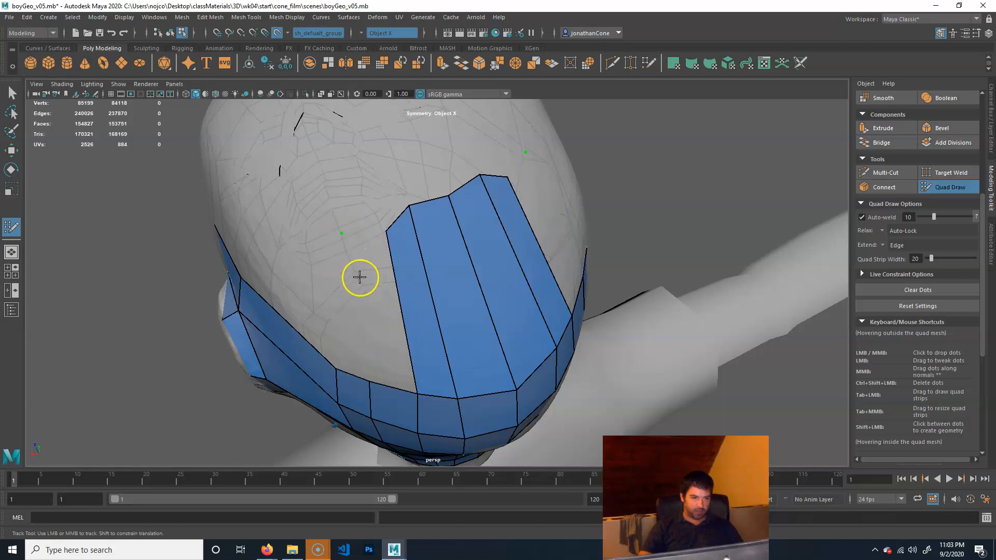
{"action": "left_click", "coordinate": [423, 349], "text": "shift"}
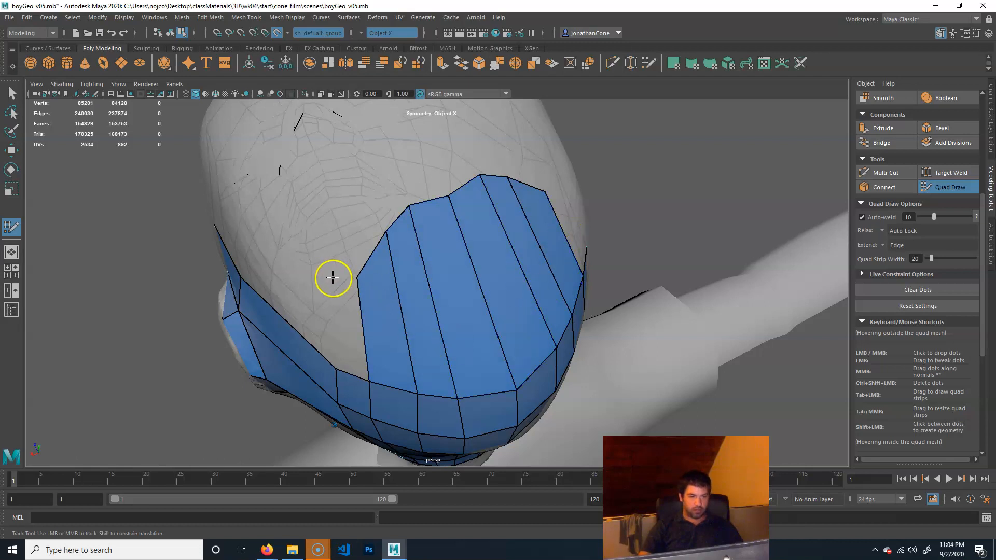
{"action": "left_click", "coordinate": [349, 327], "text": "shift"}
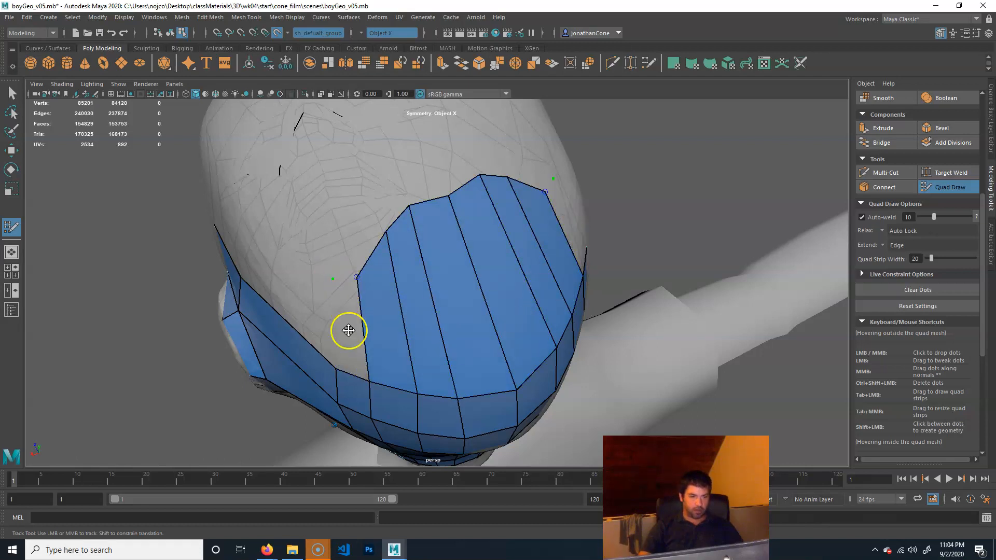
- Place a second row of dots across the top of the head, in front of the filled crown quads
{"action": "left_click_drag", "start_coordinate": [457, 267], "coordinate": [477, 208], "text": "alt"}
{"action": "left_click_drag", "start_coordinate": [365, 203], "coordinate": [431, 248], "text": "alt"}
{"action": "left_click", "coordinate": [408, 384]}
{"action": "left_click_drag", "start_coordinate": [409, 392], "coordinate": [422, 318], "text": "alt"}
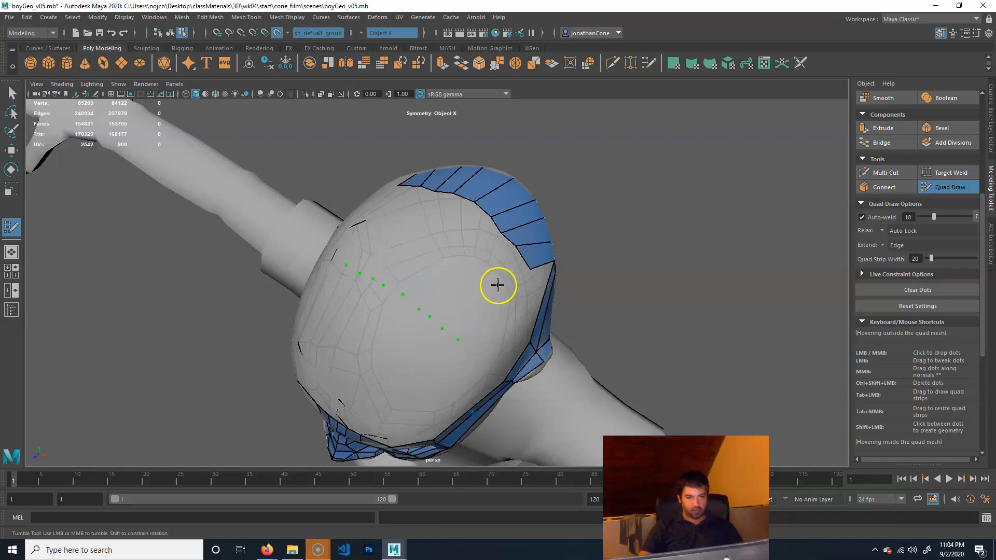
{"action": "left_click_drag", "start_coordinate": [498, 285], "coordinate": [456, 384], "text": "alt"}
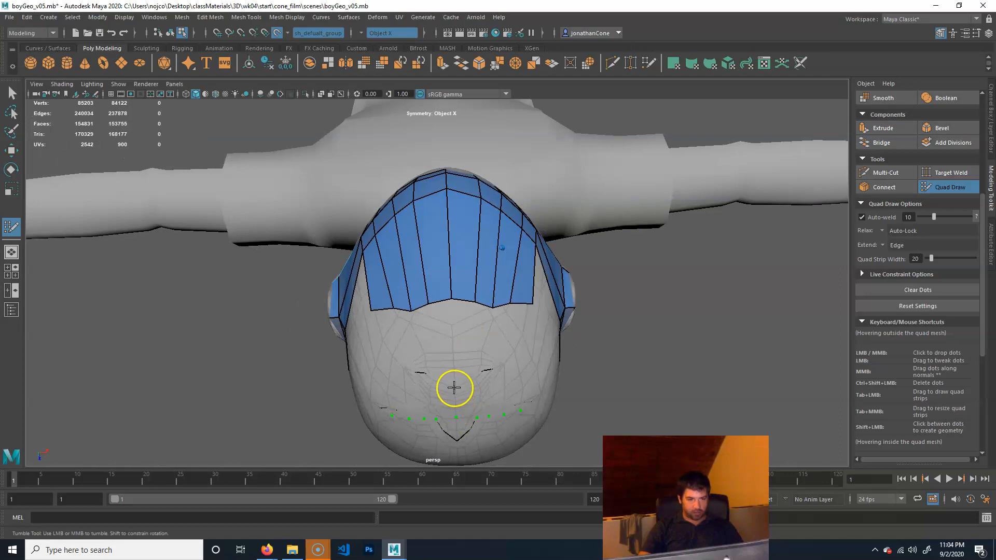
{"action": "left_click_drag", "start_coordinate": [454, 392], "coordinate": [463, 349], "text": "alt"}
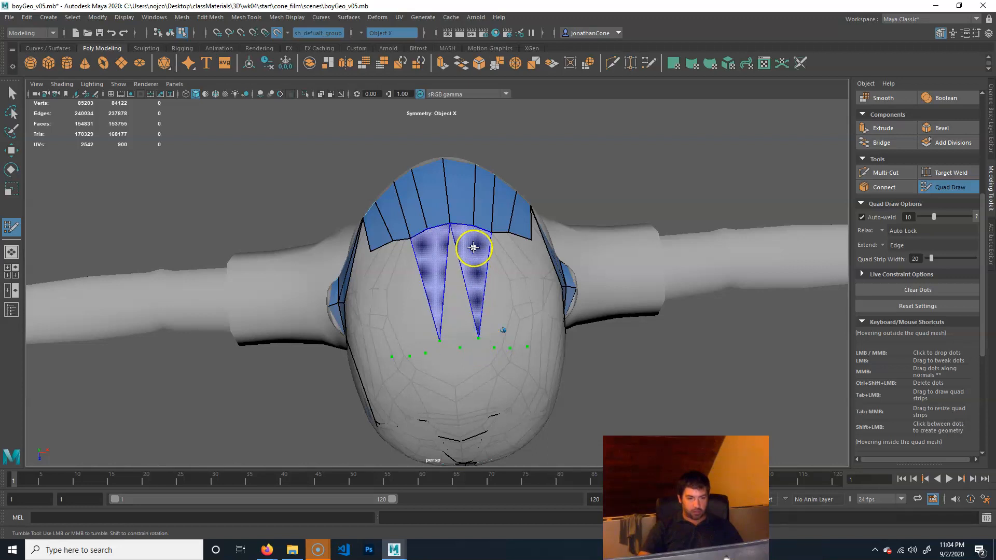
{"action": "left_click", "coordinate": [464, 290], "text": "shift"}
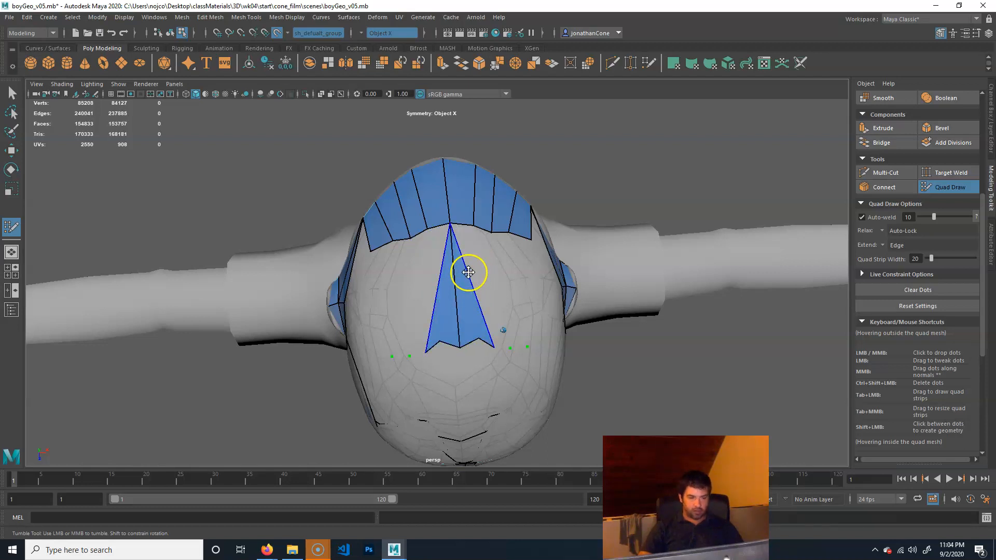
{"action": "key", "text": "ctrl+z"}
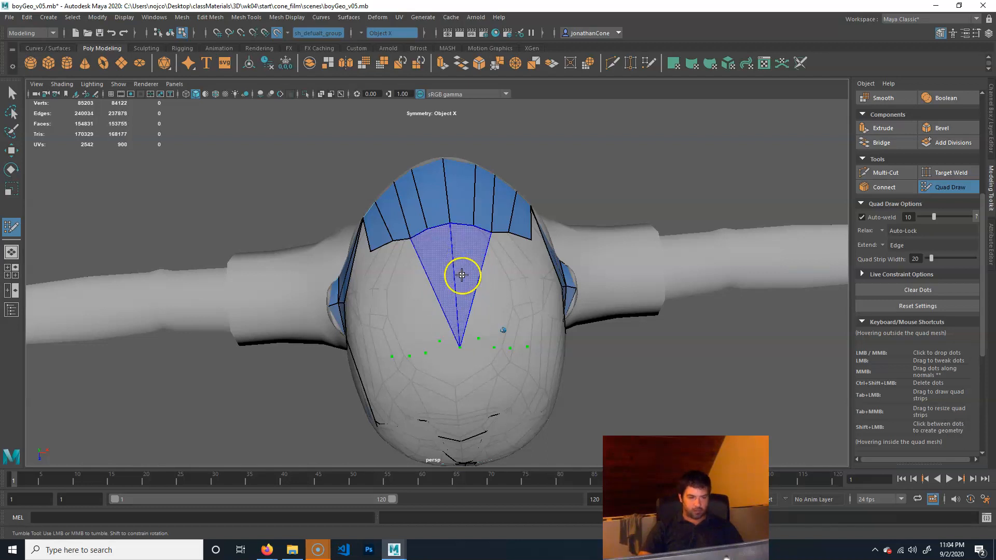
{"action": "left_click", "coordinate": [464, 286], "text": "shift"}
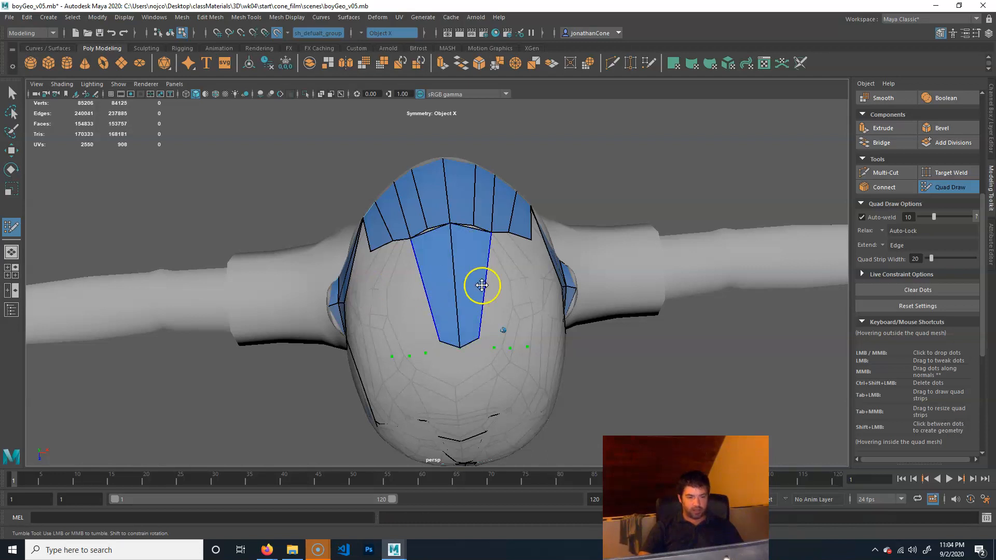
{"action": "scroll", "coordinate": [488, 299], "scroll_direction": "up", "scroll_amount": 3}
{"action": "middle_click_drag", "start_coordinate": [488, 298], "coordinate": [485, 311], "text": "alt"}
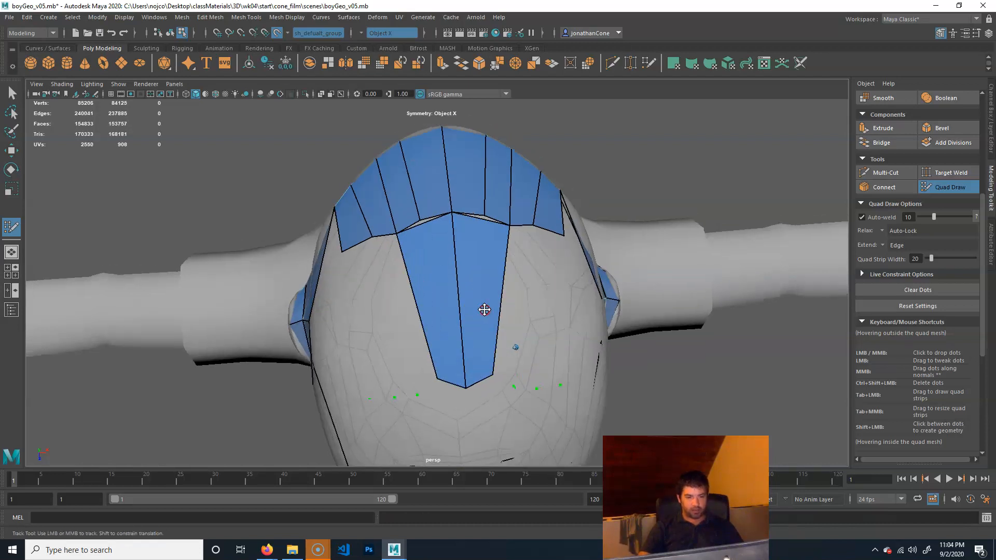
{"action": "left_click", "coordinate": [485, 214], "text": "ctrl+shift"}
- Move the crown edge vertices beside the centre line forward and fill the two centre quads to the front dots
{"action": "left_click_drag", "start_coordinate": [485, 225], "coordinate": [487, 230]}
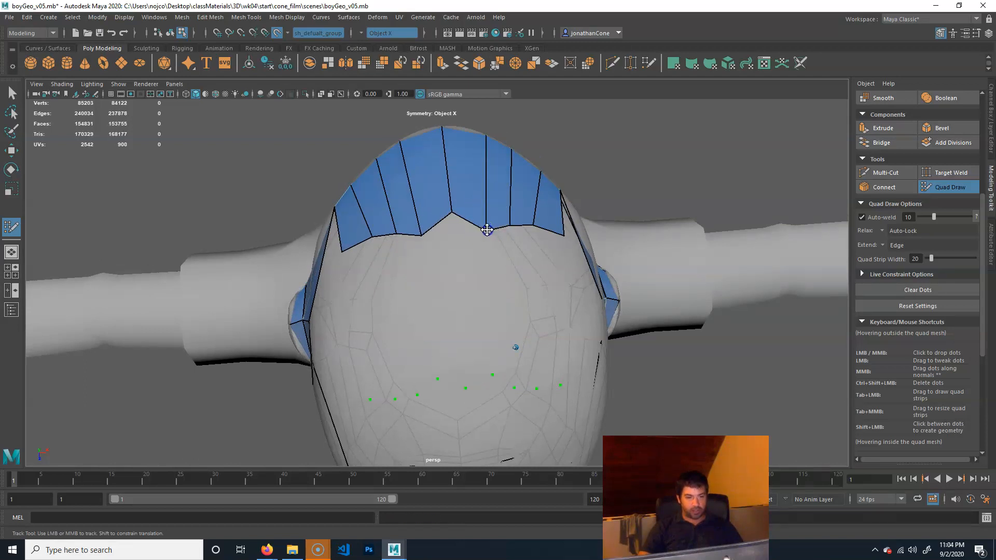
{"action": "left_click", "coordinate": [466, 270]}
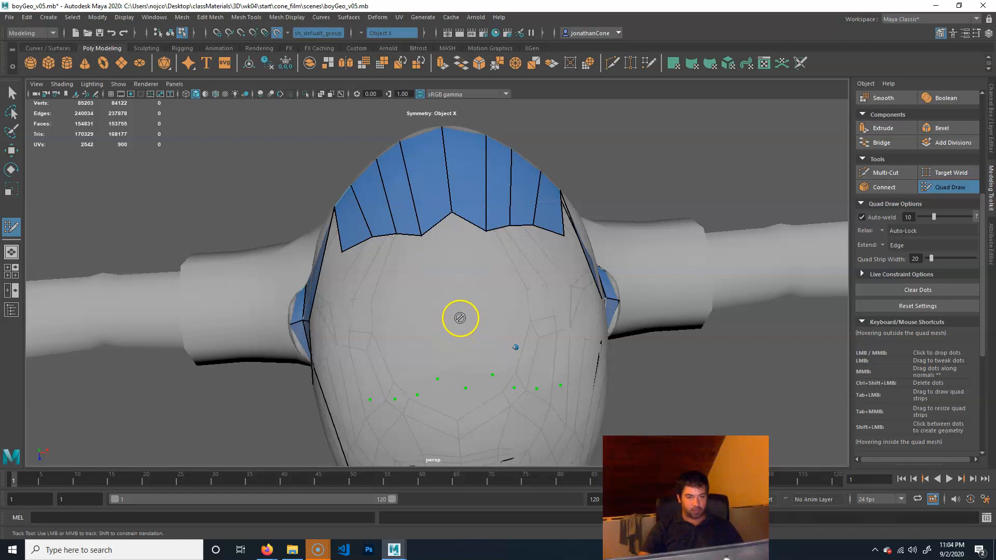
{"action": "left_click", "coordinate": [444, 309], "text": "shift"}
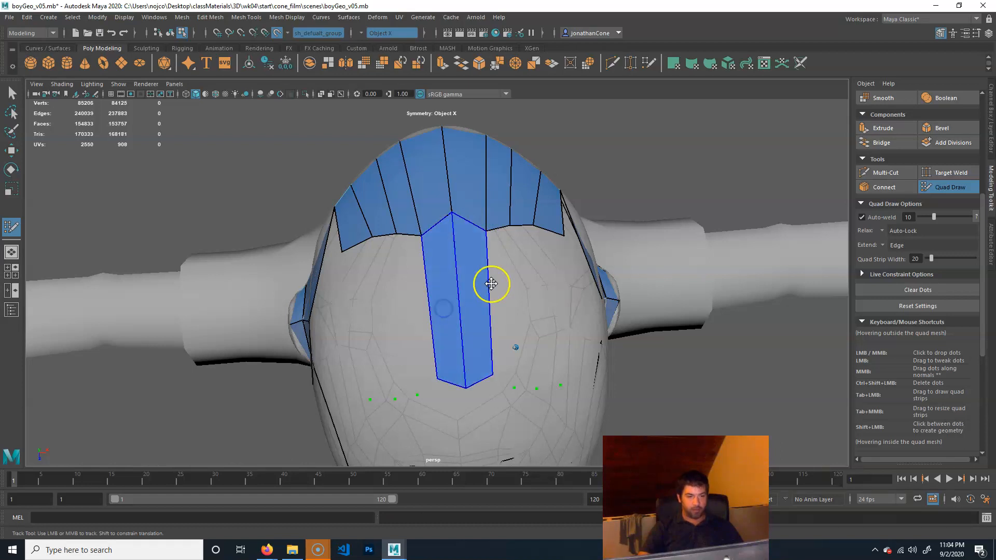
- Fill the remaining crown quads outwards from the centre pair to the front dots, pulling one front edge vertex back
{"action": "key", "text": "shift"}
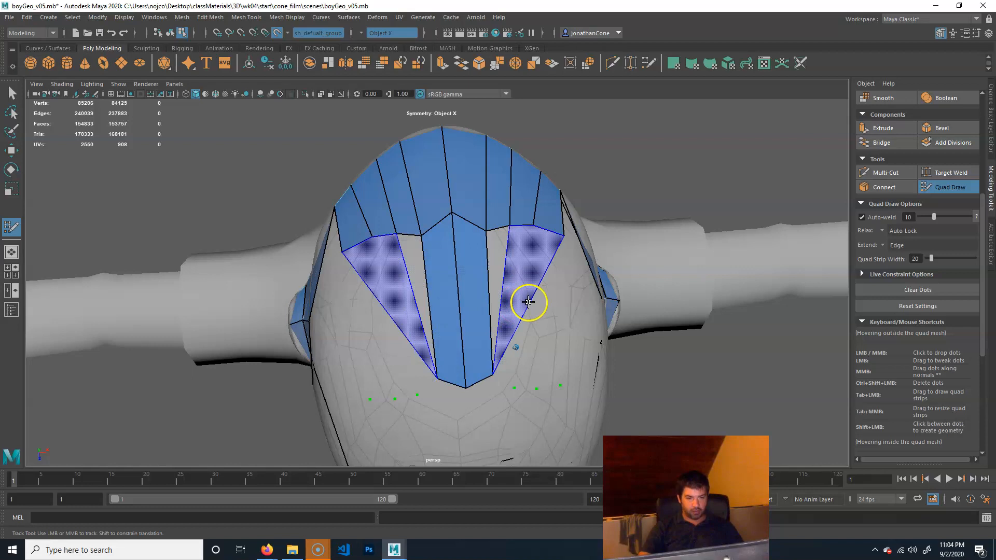
{"action": "left_click", "coordinate": [510, 312], "text": "shift"}
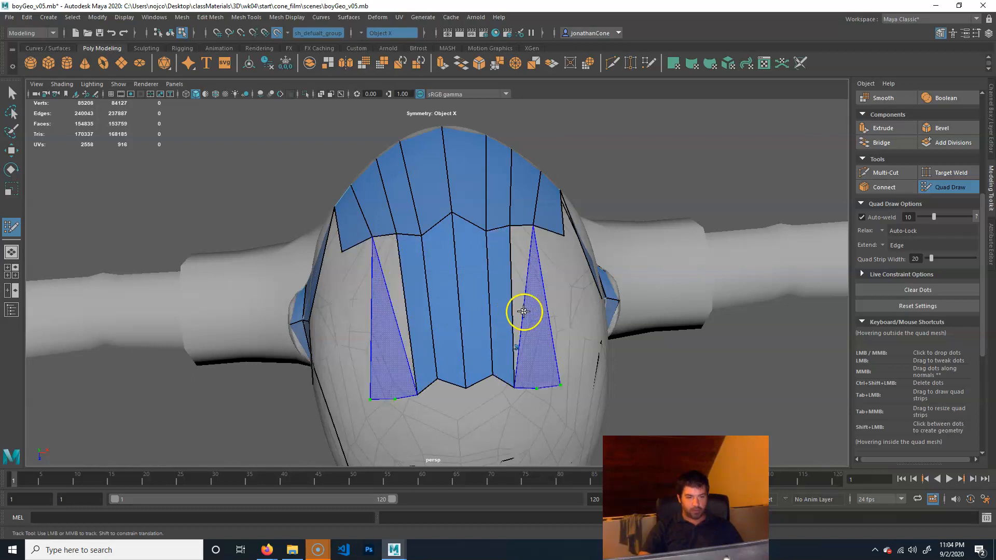
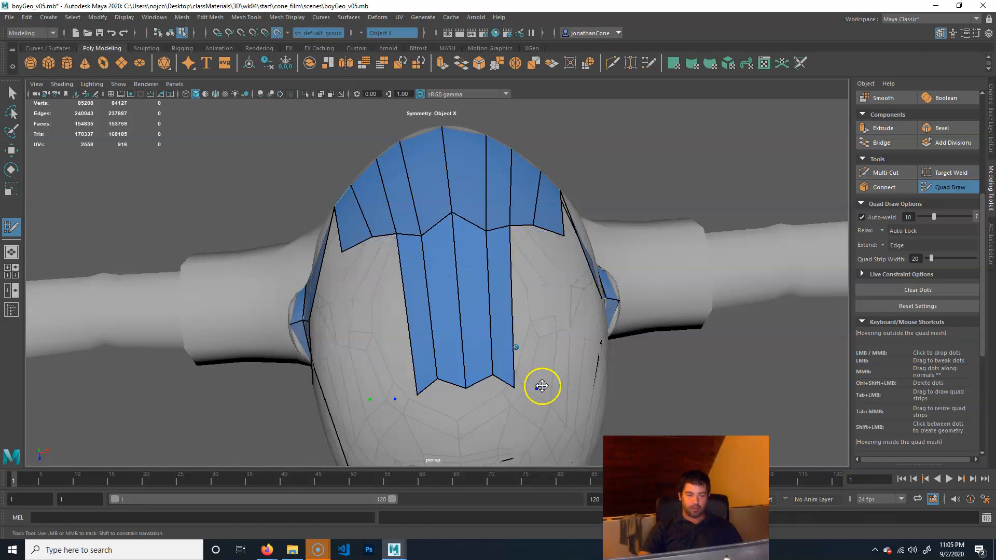
{"action": "mouse_move", "coordinate": [521, 324]}
{"action": "left_mouse_down", "text": "shift"}
{"action": "mouse_move", "coordinate": [520, 307]}
{"action": "mouse_move", "coordinate": [522, 322]}
{"action": "mouse_move", "coordinate": [551, 328]}
{"action": "left_mouse_up", "text": "shift"}
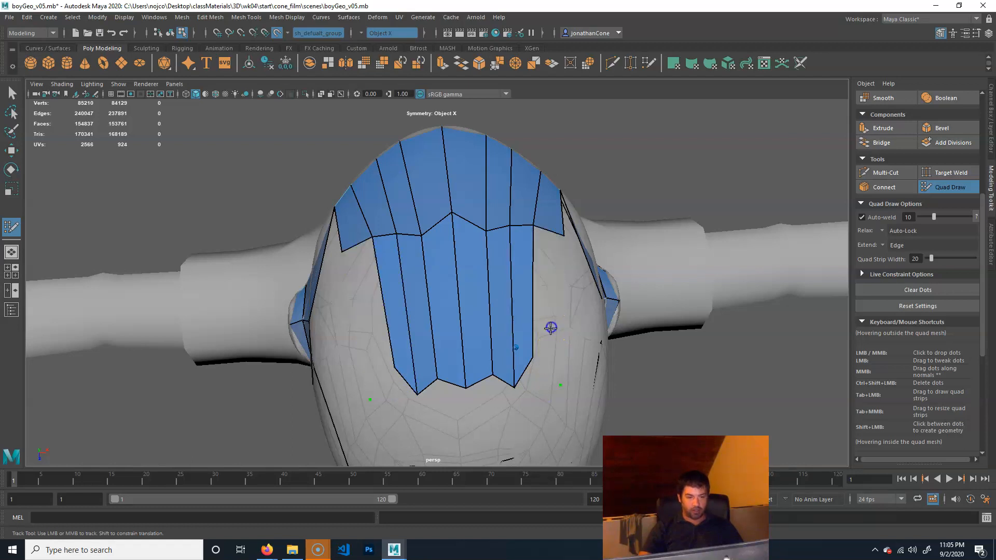
{"action": "left_click", "coordinate": [532, 358], "text": "shift"}
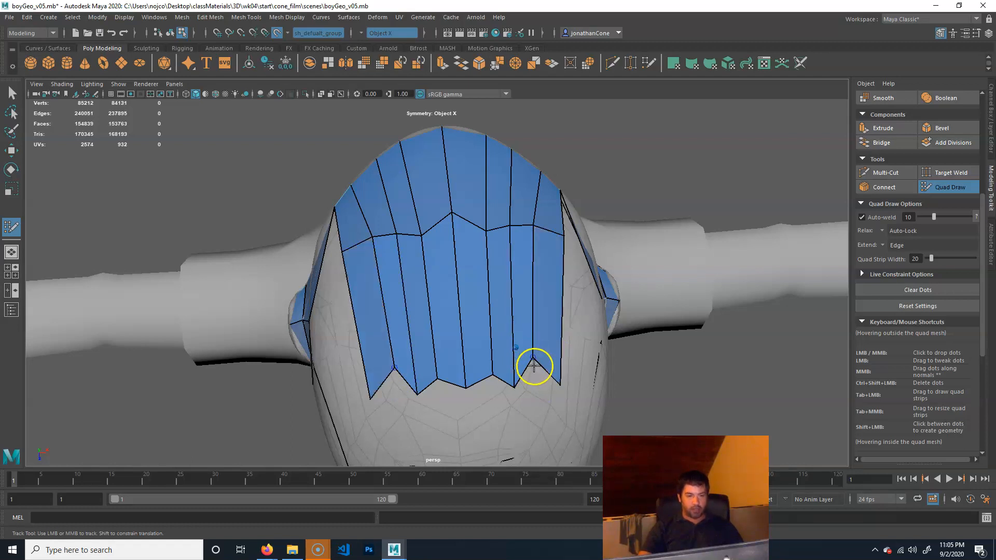
- Place a row of dots above the forehead and fill quads up from the forehead rim, working outwards from the centre line
{"action": "left_click_drag", "start_coordinate": [534, 367], "coordinate": [472, 393], "text": "alt"}
{"action": "mouse_move", "coordinate": [460, 311]}
{"action": "middle_mouse_down", "text": "alt"}
{"action": "mouse_move", "coordinate": [458, 350]}
{"action": "mouse_move", "coordinate": [458, 295]}
{"action": "middle_mouse_up", "text": "alt"}
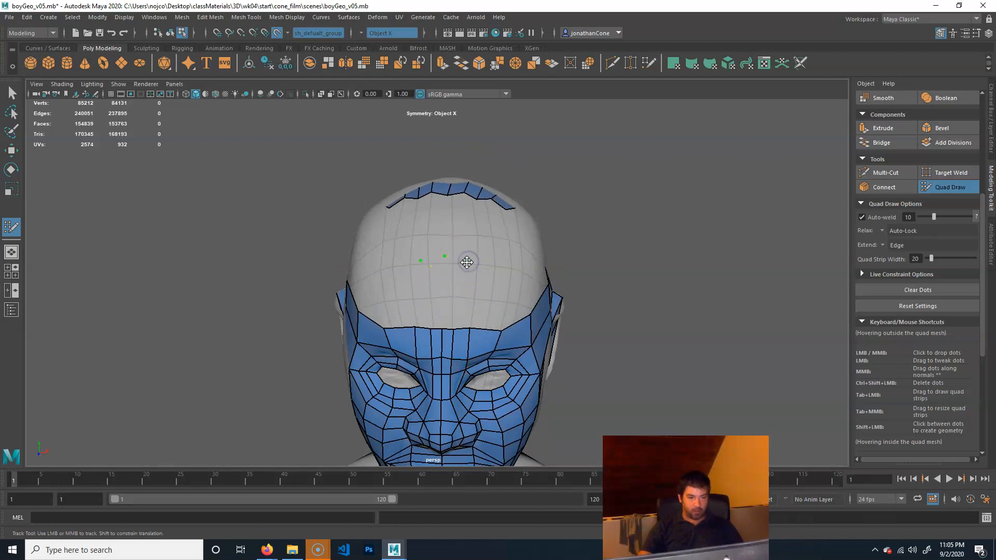
{"action": "left_click", "coordinate": [453, 279], "text": "shift"}
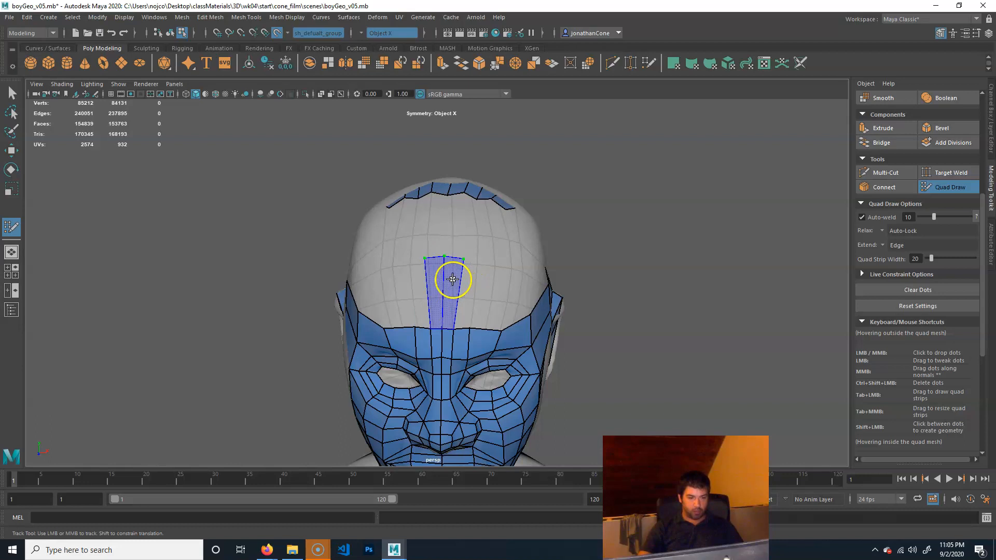
{"action": "left_click", "coordinate": [453, 279], "text": "shift"}
{"action": "left_click", "coordinate": [482, 259]}
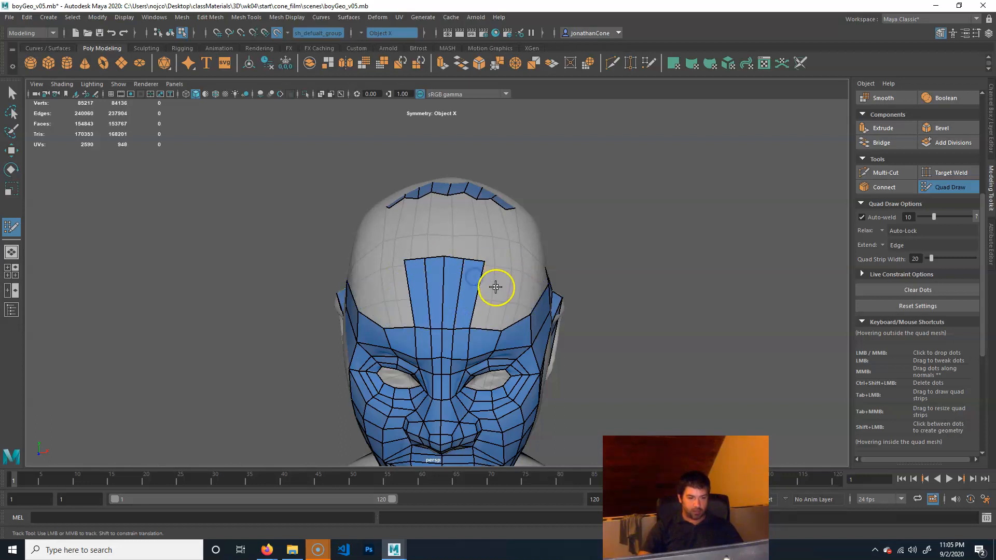
{"action": "left_click", "coordinate": [492, 277], "text": "shift"}
{"action": "left_click", "coordinate": [500, 261]}
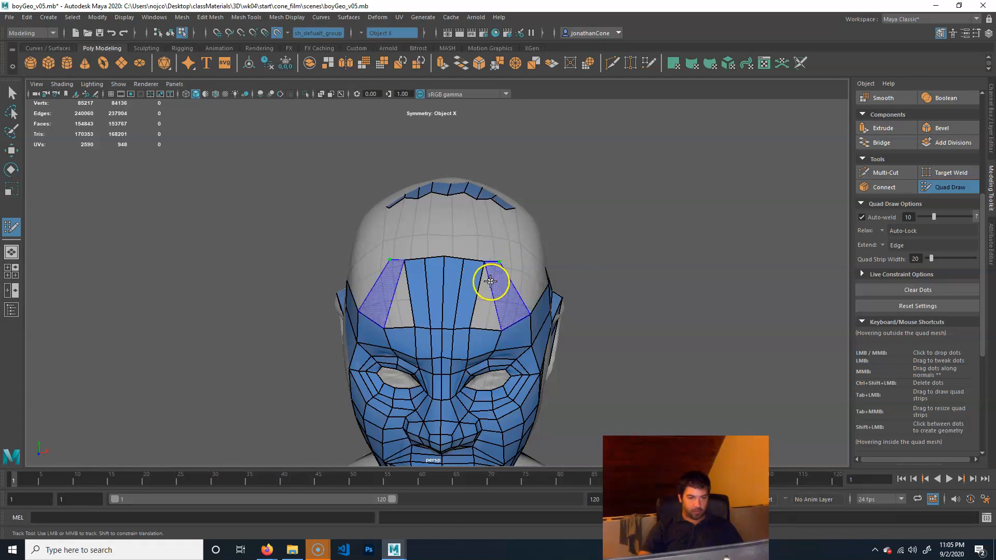
{"action": "left_click", "coordinate": [523, 362], "text": "shift"}
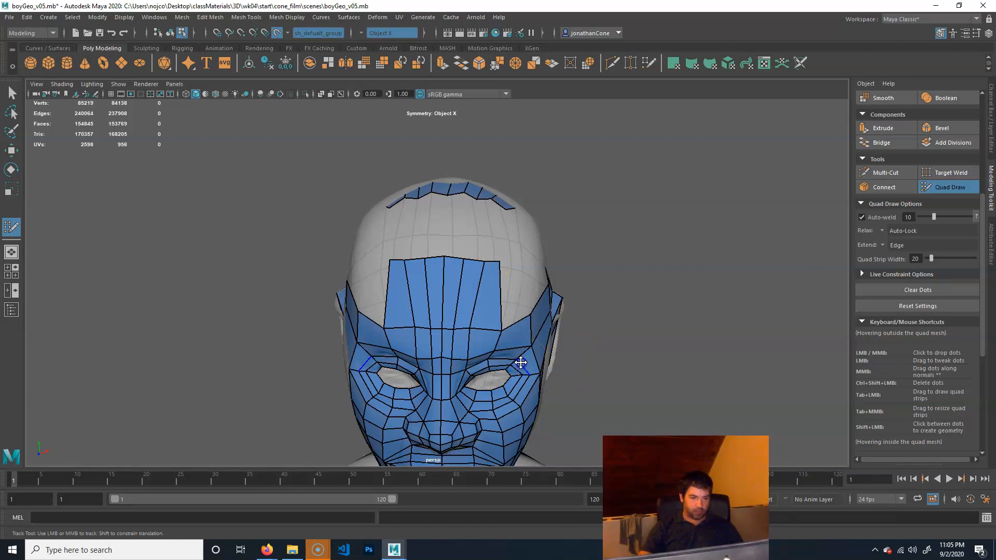
- Add a dot beside the forehead strips and fill the next outer quad towards the temple
{"action": "left_click_drag", "start_coordinate": [507, 350], "coordinate": [460, 297], "text": "alt"}
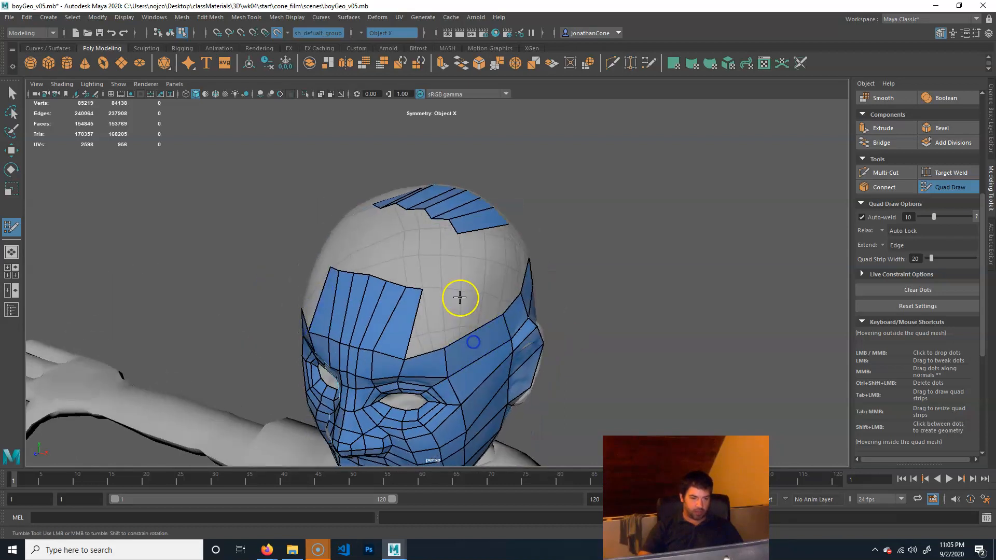
{"action": "left_click", "coordinate": [444, 291]}
{"action": "left_click", "coordinate": [428, 328], "text": "shift"}
- Bridge the crown and forehead strips with two quads on each side of the centre line, deleting and refilling the skewed outer pair
{"action": "mouse_move", "coordinate": [419, 355]}
{"action": "left_mouse_down", "text": "alt"}
{"action": "mouse_move", "coordinate": [506, 349]}
{"action": "mouse_move", "coordinate": [407, 350]}
{"action": "mouse_move", "coordinate": [456, 394]}
{"action": "left_mouse_up", "text": "alt"}
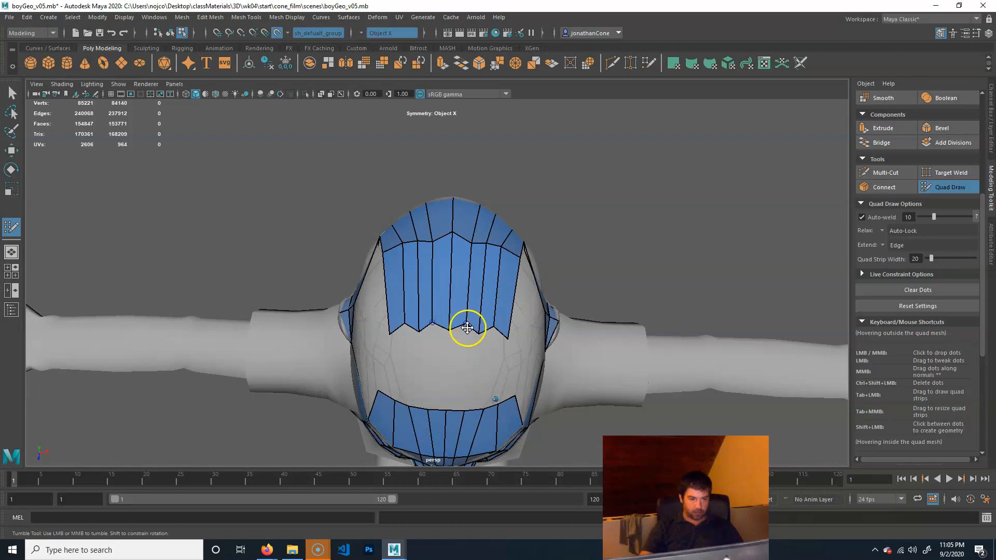
{"action": "left_click", "coordinate": [450, 376], "text": "shift"}
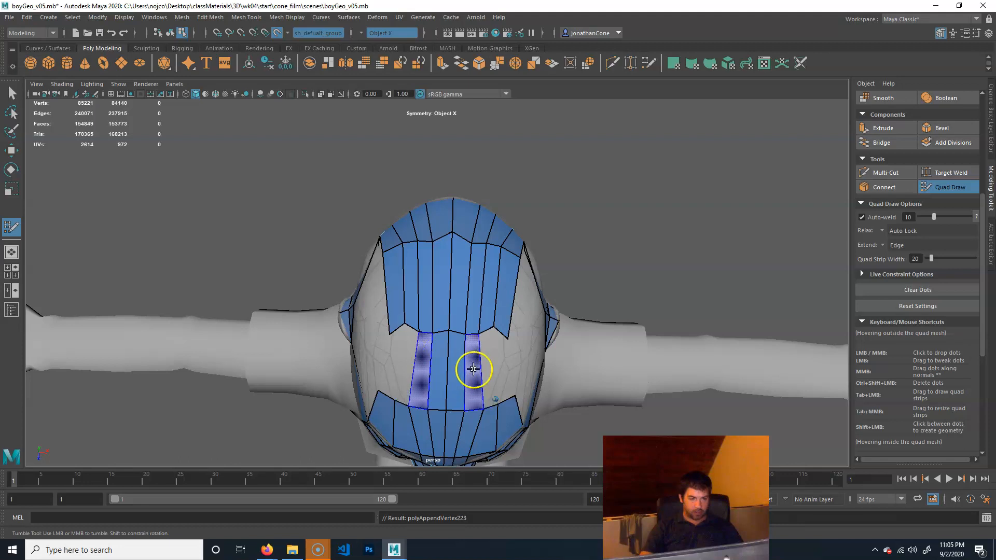
{"action": "left_click", "coordinate": [474, 370], "text": "shift"}
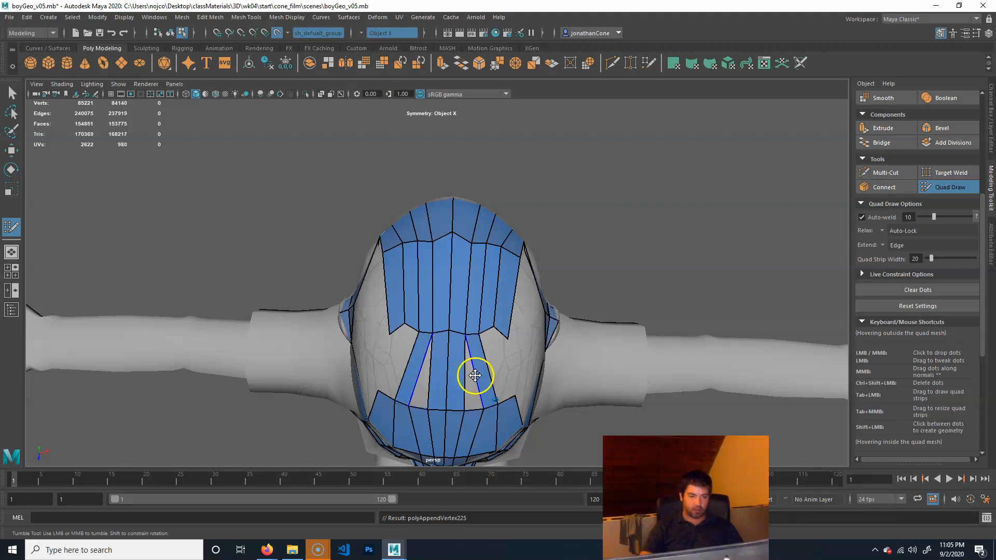
{"action": "left_click", "coordinate": [473, 375], "text": "ctrl+shift"}
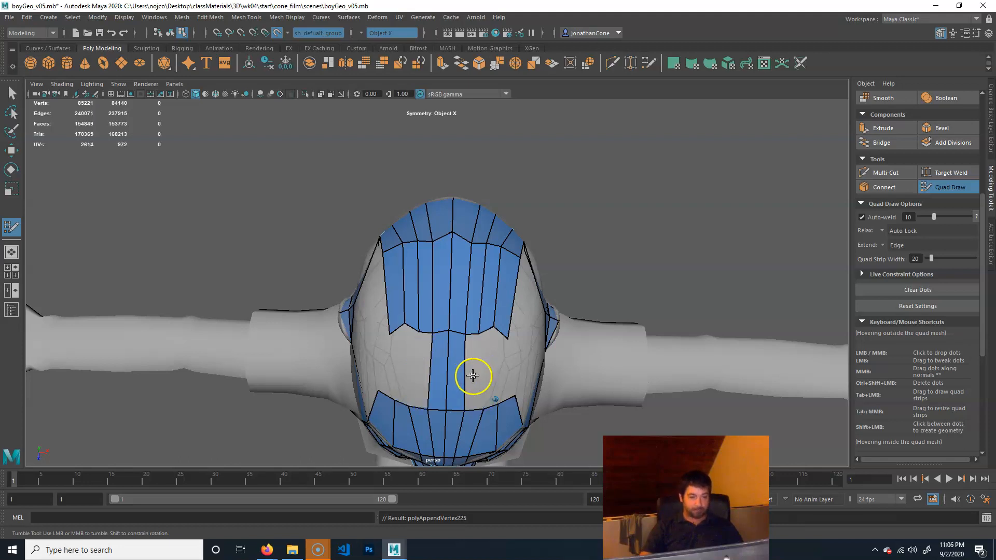
{"action": "left_click", "coordinate": [470, 371], "text": "shift"}
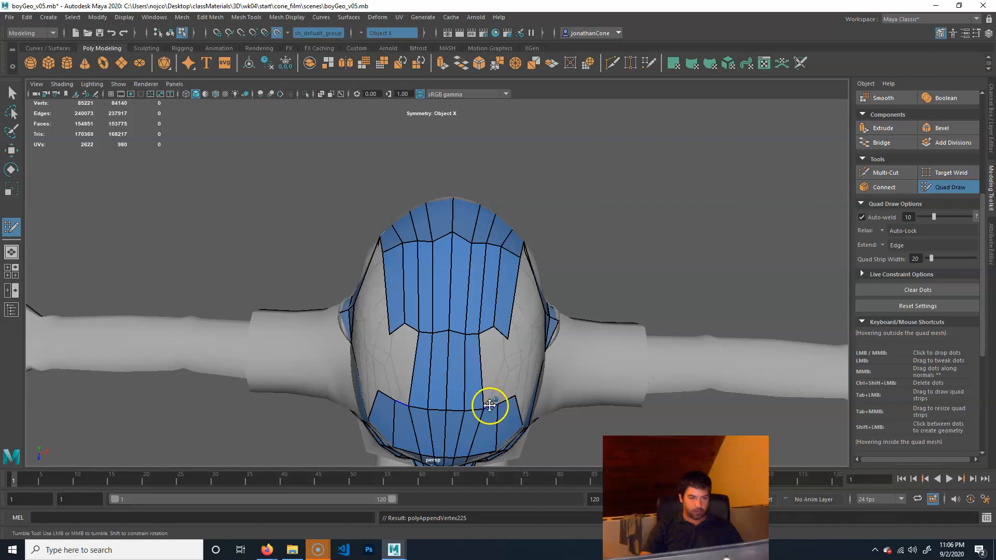
- Move the forehead strip's edge vertices towards the centre line and fill the remaining outer quads between crown and forehead
{"action": "left_click_drag", "start_coordinate": [481, 408], "coordinate": [472, 403], "text": "shift"}
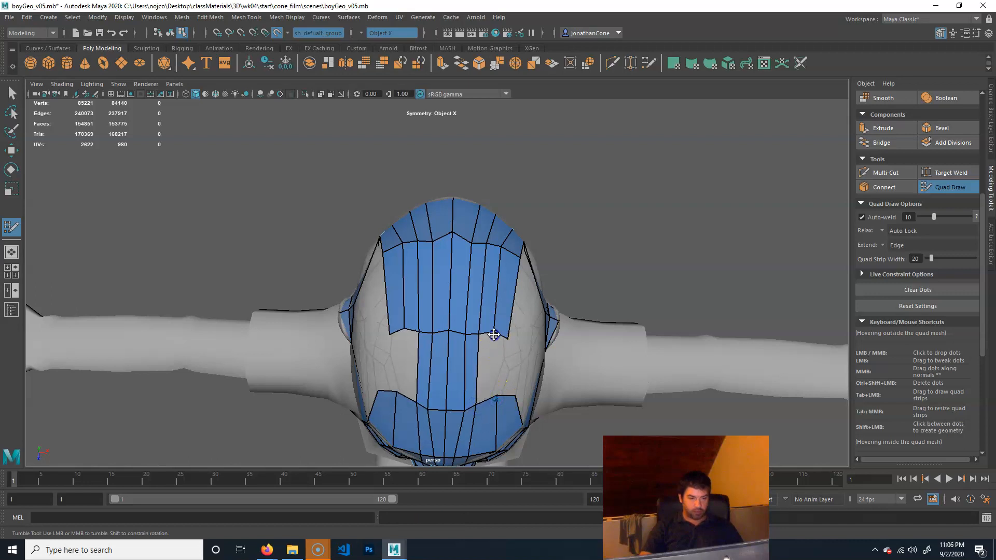
{"action": "left_click", "coordinate": [485, 368], "text": "shift"}
{"action": "left_click", "coordinate": [502, 368], "text": "shift"}
{"action": "scroll", "coordinate": [578, 389], "scroll_direction": "down", "scroll_amount": 5}
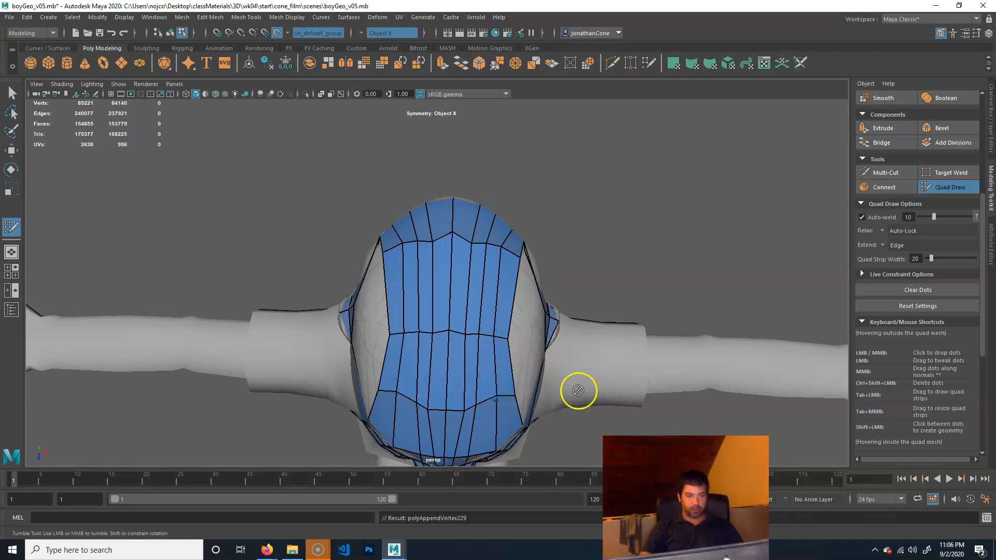
- Insert an edge loop across the top of the head, midway along the long crown quads
{"action": "left_click_drag", "start_coordinate": [567, 400], "coordinate": [478, 300], "text": "alt"}
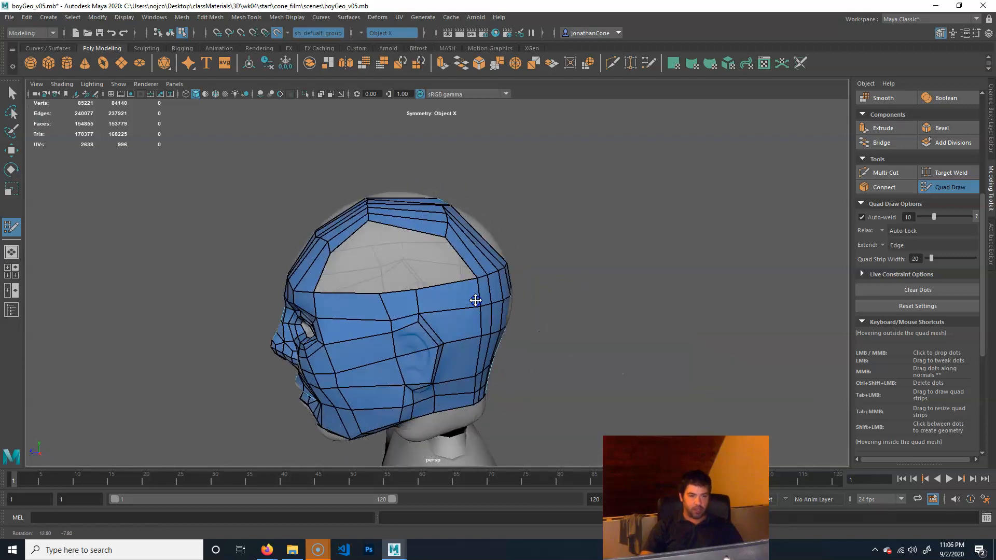
{"action": "scroll", "coordinate": [430, 321], "scroll_direction": "up", "scroll_amount": 2}
{"action": "mouse_move", "coordinate": [430, 321]}
{"action": "left_mouse_down", "text": "alt"}
{"action": "mouse_move", "coordinate": [509, 325]}
{"action": "mouse_move", "coordinate": [474, 347]}
{"action": "left_mouse_up", "text": "alt"}
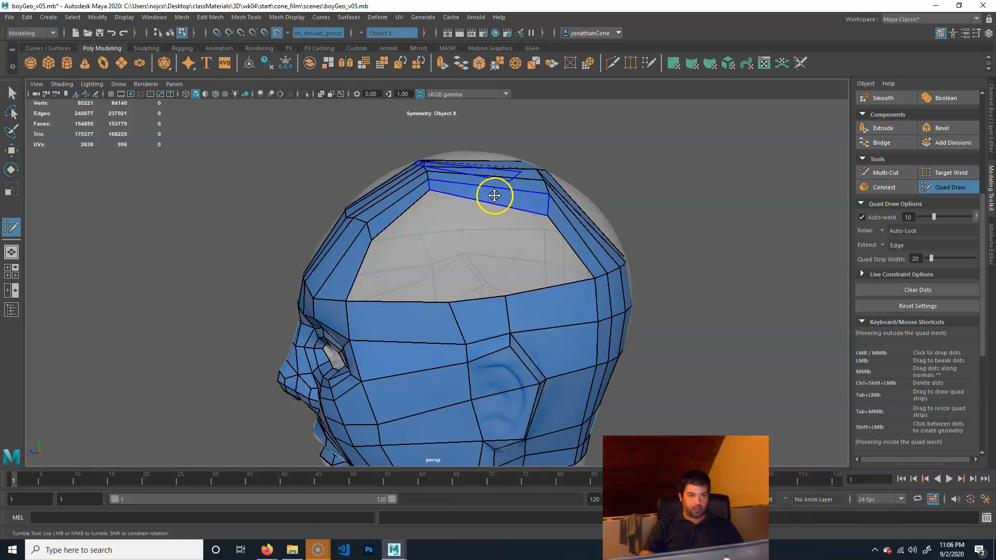
{"action": "left_click_drag", "start_coordinate": [489, 275], "coordinate": [482, 234], "text": "alt"}
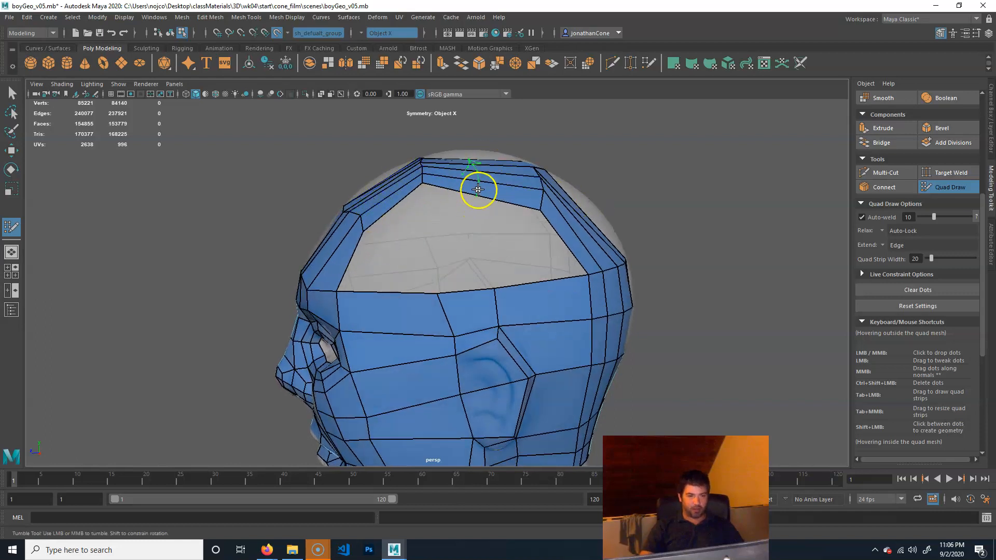
{"action": "left_click", "coordinate": [477, 188], "text": "ctrl"}
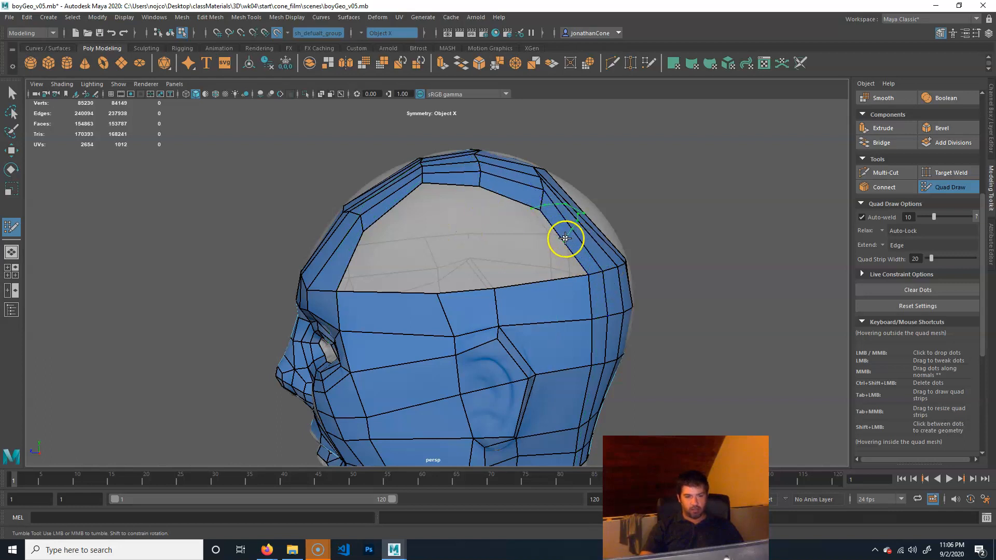
{"action": "left_click", "coordinate": [414, 171], "text": "ctrl"}
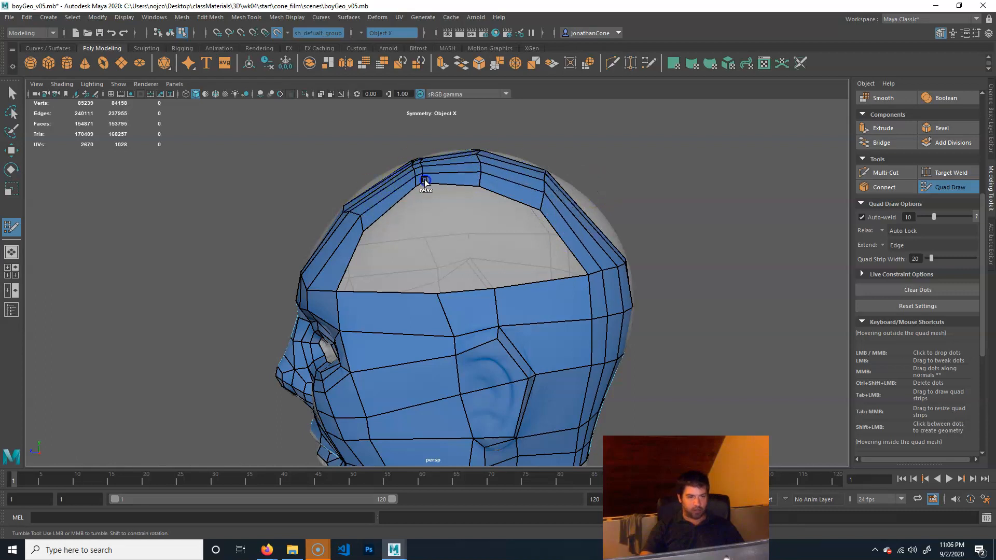
{"action": "left_click_drag", "start_coordinate": [452, 260], "coordinate": [436, 318], "text": "alt"}
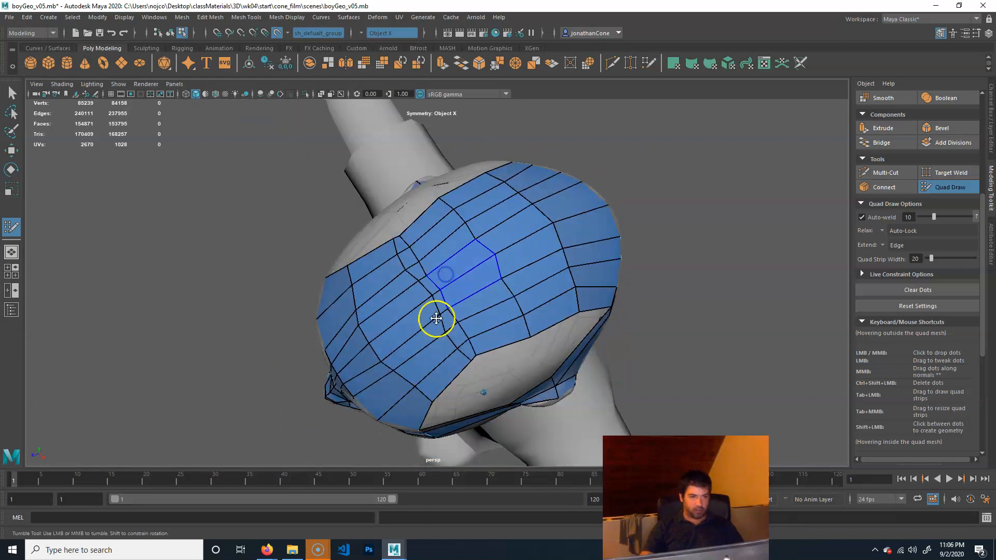
{"action": "key", "text": "ctrl+z"}
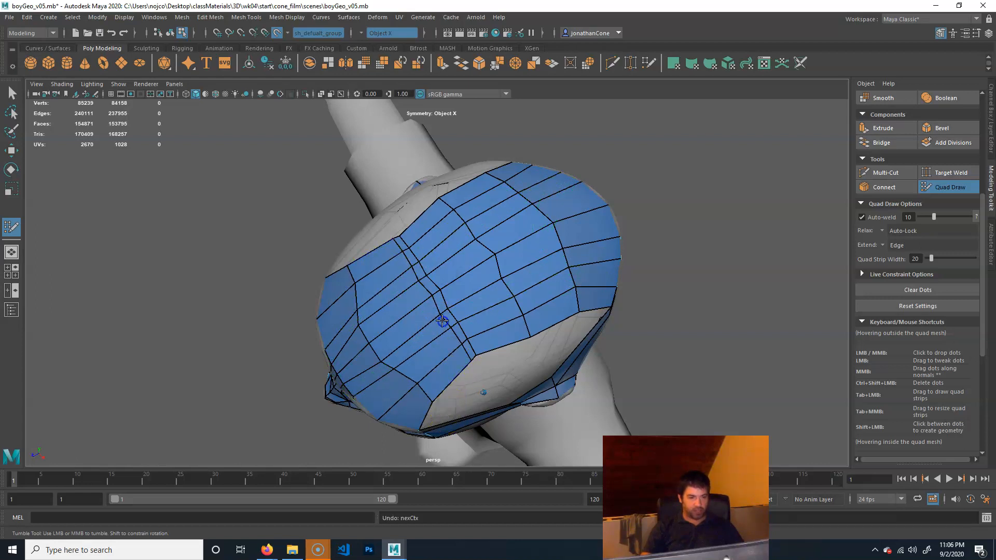
{"action": "left_click", "coordinate": [456, 335], "text": "ctrl+shift"}
{"action": "left_click", "coordinate": [460, 340], "text": "ctrl+shift"}
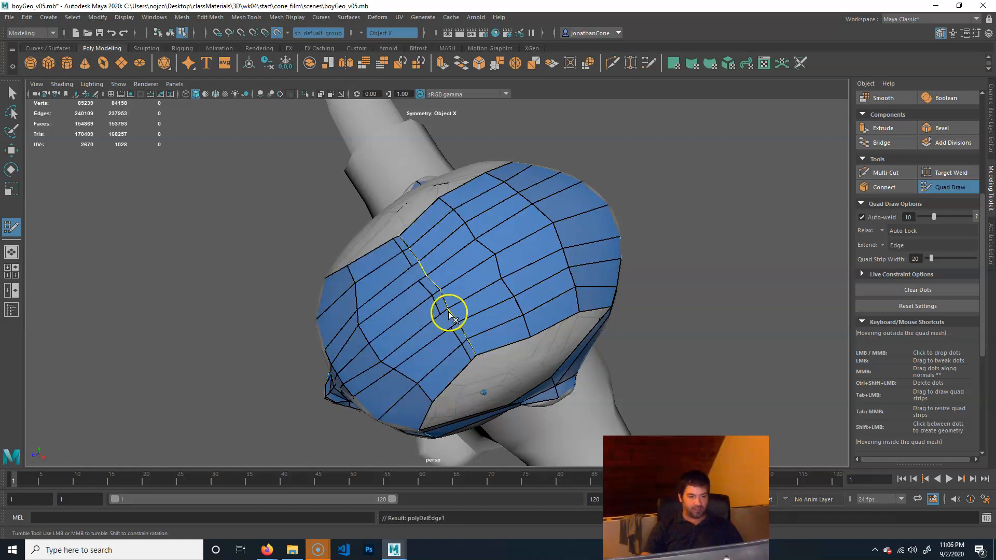
{"action": "left_click", "coordinate": [467, 354], "text": "ctrl+shift"}
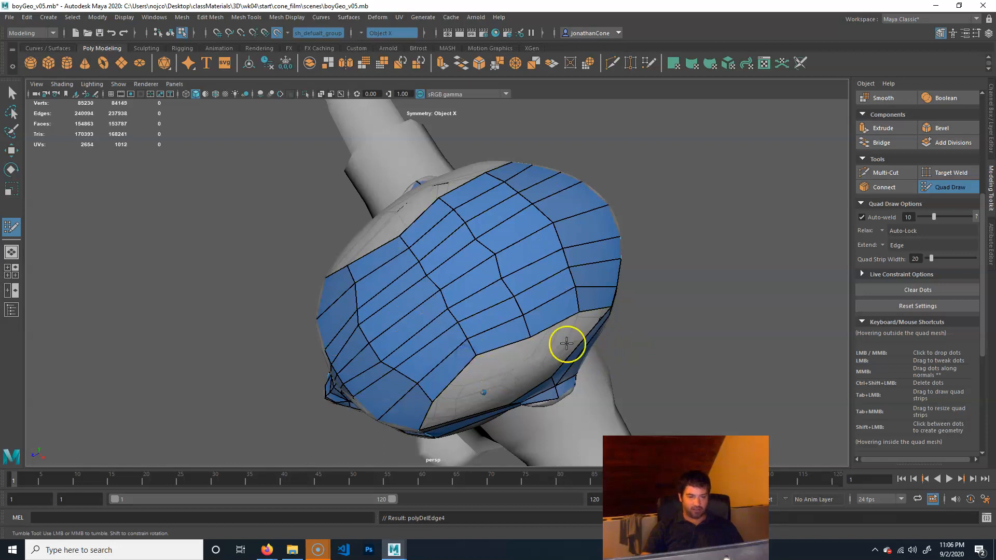
- Fill the side opening above the ear with a middle quad, a front quad and a rear quad
{"action": "left_click_drag", "start_coordinate": [474, 318], "coordinate": [455, 338], "text": "alt"}
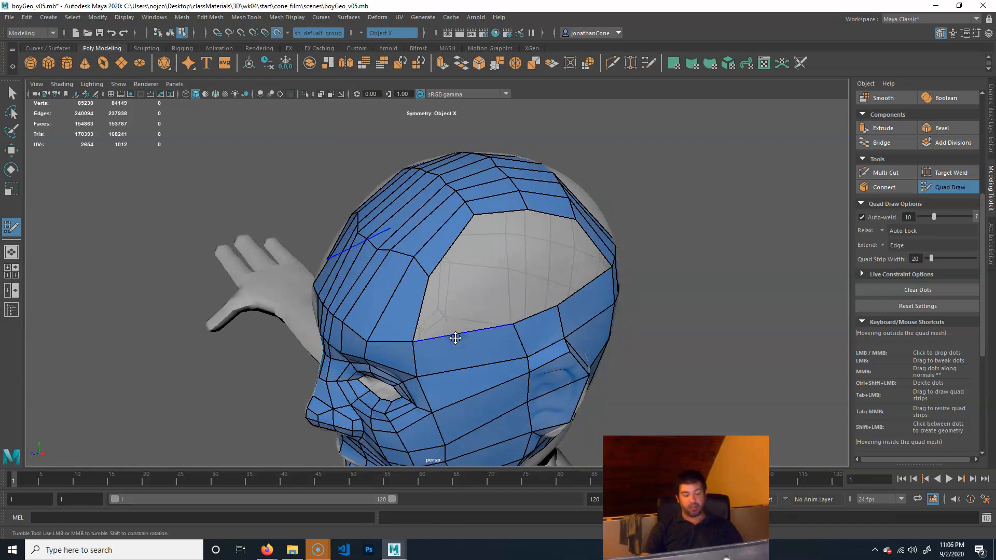
{"action": "left_click_drag", "start_coordinate": [534, 332], "coordinate": [505, 317], "text": "alt"}
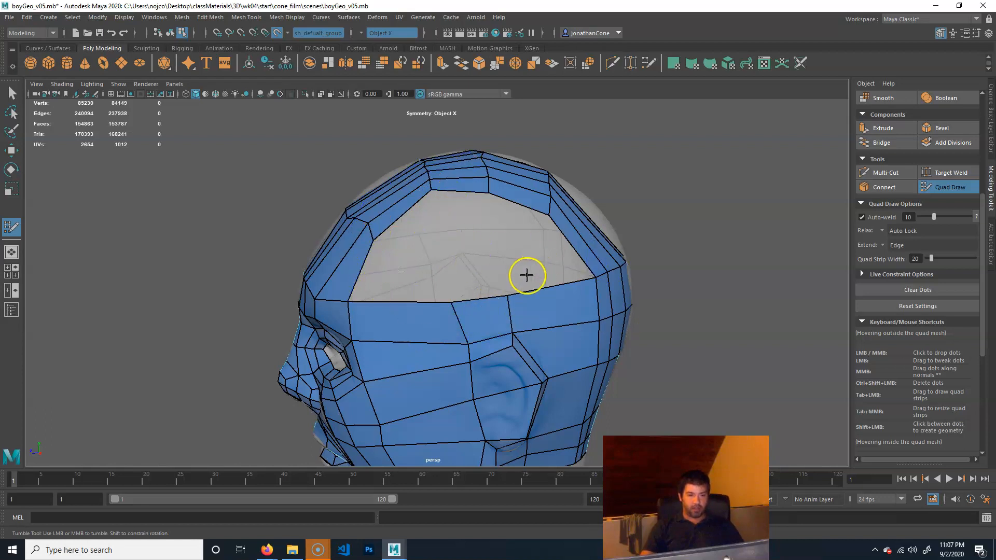
{"action": "left_click", "coordinate": [473, 261], "text": "shift"}
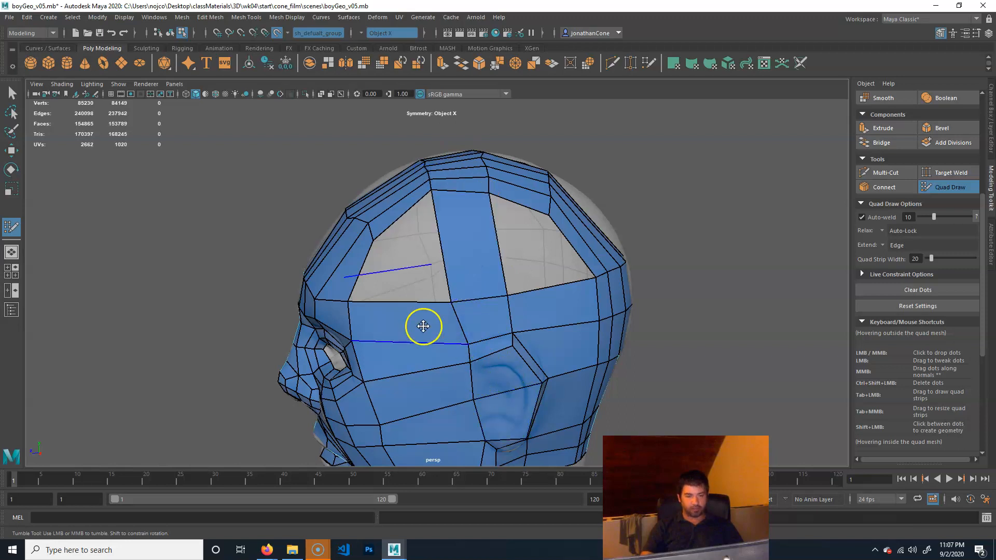
{"action": "left_click_drag", "start_coordinate": [433, 327], "coordinate": [405, 271], "text": "alt"}
{"action": "mouse_move", "coordinate": [618, 307]}
{"action": "left_mouse_down", "text": "alt"}
{"action": "mouse_move", "coordinate": [549, 306]}
{"action": "mouse_move", "coordinate": [620, 300]}
{"action": "left_mouse_up", "text": "alt"}
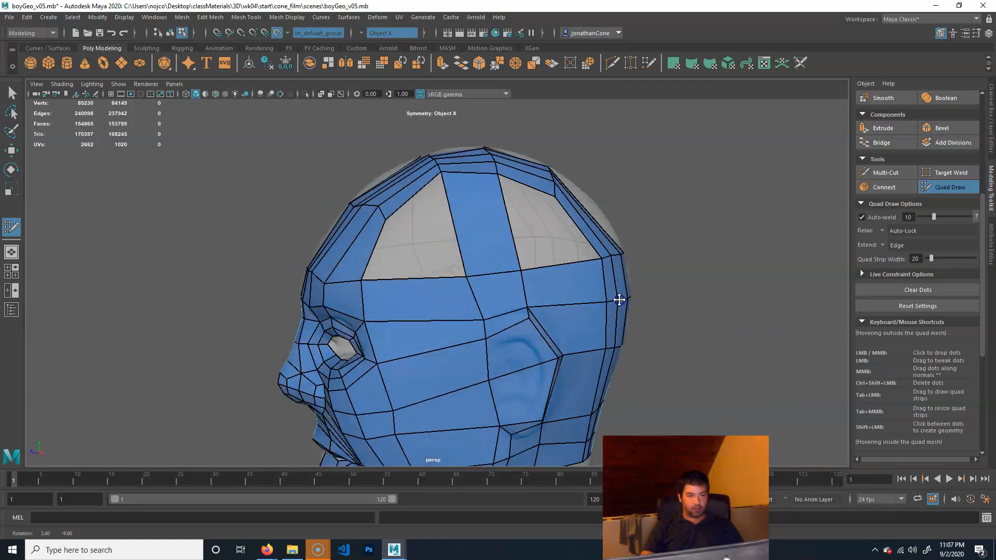
{"action": "left_click", "coordinate": [413, 251], "text": "shift"}
{"action": "left_click", "coordinate": [558, 239], "text": "shift"}
- Insert two vertical edge loops around the side of the head, one in front of the ear and one behind it
{"action": "mouse_move", "coordinate": [607, 313]}
{"action": "left_mouse_down", "text": "alt"}
{"action": "mouse_move", "coordinate": [507, 249]}
{"action": "mouse_move", "coordinate": [394, 227]}
{"action": "left_mouse_up", "text": "alt"}
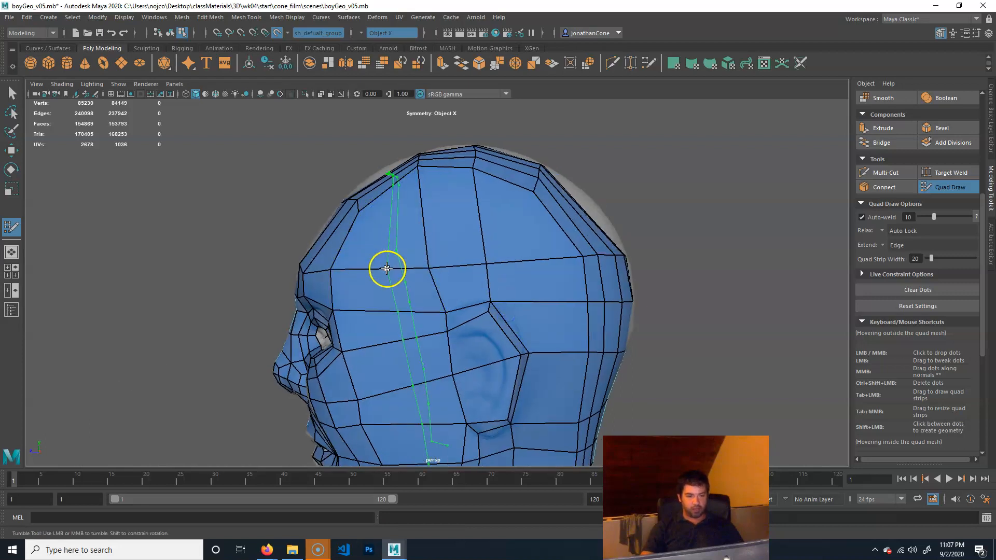
{"action": "left_click", "coordinate": [386, 268], "text": "ctrl"}
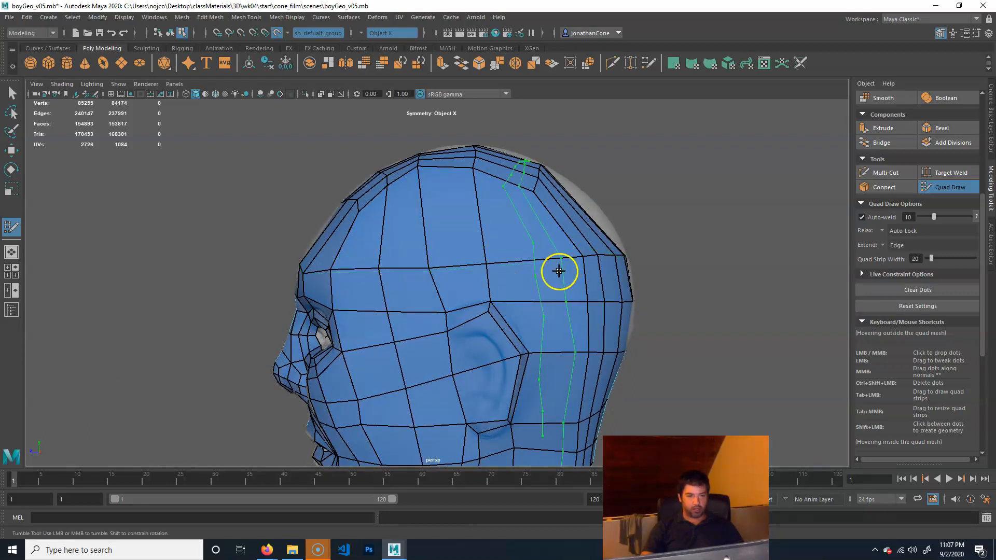
{"action": "left_click", "coordinate": [529, 269], "text": "ctrl"}
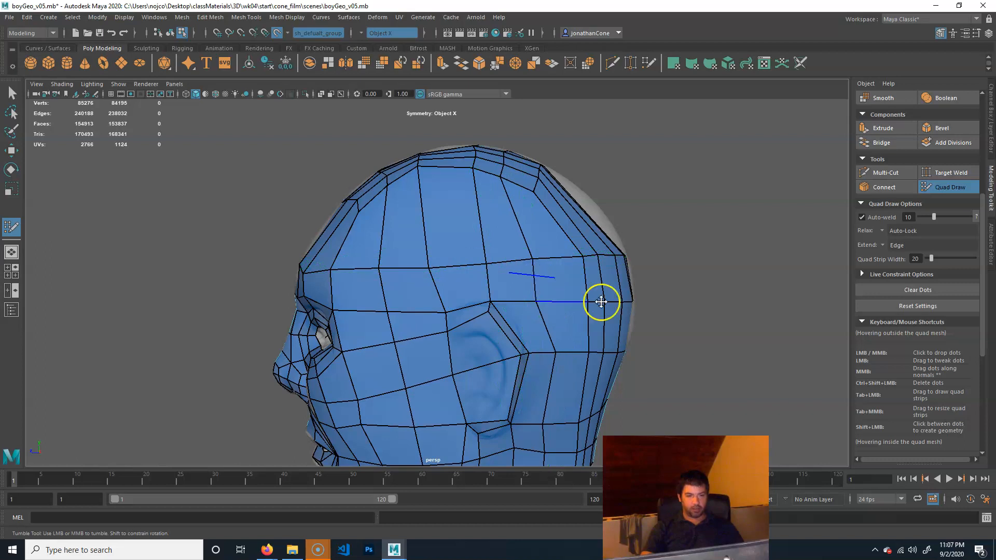
{"action": "scroll", "coordinate": [490, 300], "scroll_direction": "down", "scroll_amount": 4}
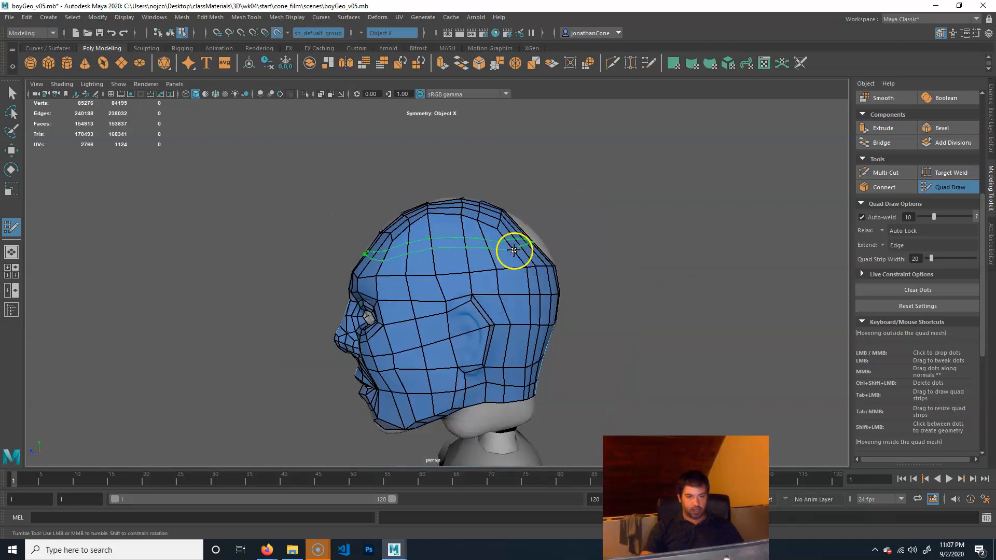
- Insert a horizontal edge loop around the upper head and relax the vertices over the crown and side of the head
{"action": "left_click", "coordinate": [545, 221], "text": "ctrl"}
{"action": "left_click_drag", "start_coordinate": [536, 312], "coordinate": [490, 300], "text": "alt"}
{"action": "left_click_drag", "start_coordinate": [423, 253], "coordinate": [457, 321], "text": "alt"}
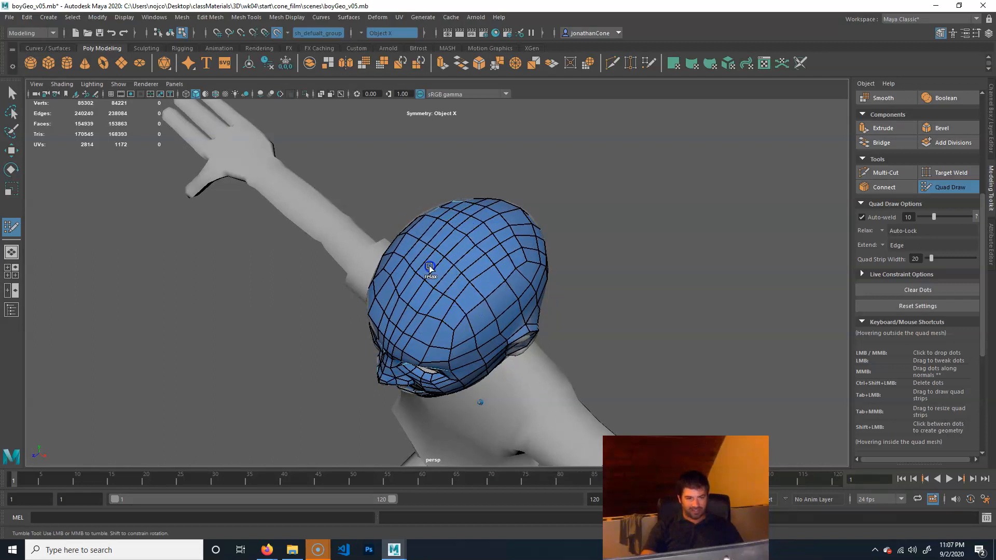
{"action": "mouse_move", "coordinate": [481, 255]}
{"action": "left_mouse_down", "text": "shift"}
{"action": "mouse_move", "coordinate": [487, 323]}
{"action": "mouse_move", "coordinate": [476, 213]}
{"action": "left_mouse_up", "text": "shift"}
{"action": "mouse_move", "coordinate": [425, 307]}
{"action": "left_mouse_down", "text": "shift"}
{"action": "mouse_move", "coordinate": [393, 275]}
{"action": "mouse_move", "coordinate": [453, 340]}
{"action": "left_mouse_up", "text": "shift"}
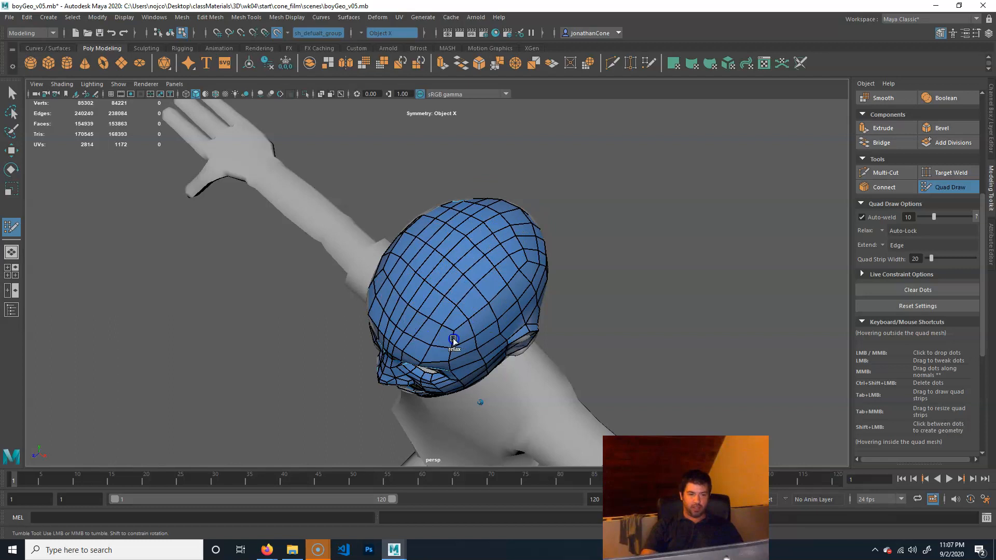
{"action": "mouse_move", "coordinate": [574, 302]}
{"action": "left_mouse_down", "text": "alt"}
{"action": "mouse_move", "coordinate": [503, 366]}
{"action": "mouse_move", "coordinate": [520, 373]}
{"action": "left_mouse_up", "text": "alt"}
{"action": "mouse_move", "coordinate": [500, 251]}
{"action": "left_mouse_down", "text": "shift"}
{"action": "mouse_move", "coordinate": [497, 288]}
{"action": "mouse_move", "coordinate": [487, 282]}
{"action": "mouse_move", "coordinate": [429, 336]}
{"action": "mouse_move", "coordinate": [456, 351]}
{"action": "mouse_move", "coordinate": [470, 335]}
{"action": "mouse_move", "coordinate": [443, 296]}
{"action": "mouse_move", "coordinate": [447, 273]}
{"action": "mouse_move", "coordinate": [410, 251]}
{"action": "mouse_move", "coordinate": [366, 265]}
{"action": "left_mouse_up", "text": "shift"}
{"action": "mouse_move", "coordinate": [524, 333]}
{"action": "left_mouse_down", "text": "alt"}
{"action": "mouse_move", "coordinate": [560, 319]}
{"action": "mouse_move", "coordinate": [309, 356]}
{"action": "left_mouse_up", "text": "alt"}
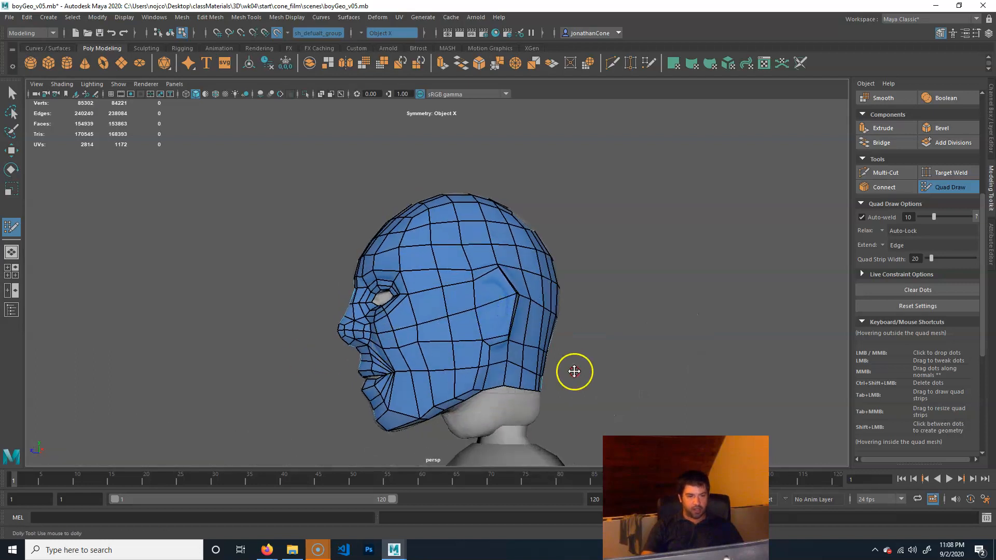
- Place dots on the surface beneath the chin and fill the mirrored quads on both sides of the centre line
{"action": "scroll", "coordinate": [550, 359], "scroll_direction": "up", "scroll_amount": 5}
{"action": "middle_click_drag", "start_coordinate": [530, 350], "coordinate": [520, 342], "text": "alt"}
{"action": "left_click_drag", "start_coordinate": [520, 342], "coordinate": [452, 415], "text": "alt"}
{"action": "middle_click_drag", "start_coordinate": [452, 416], "coordinate": [446, 357], "text": "alt"}
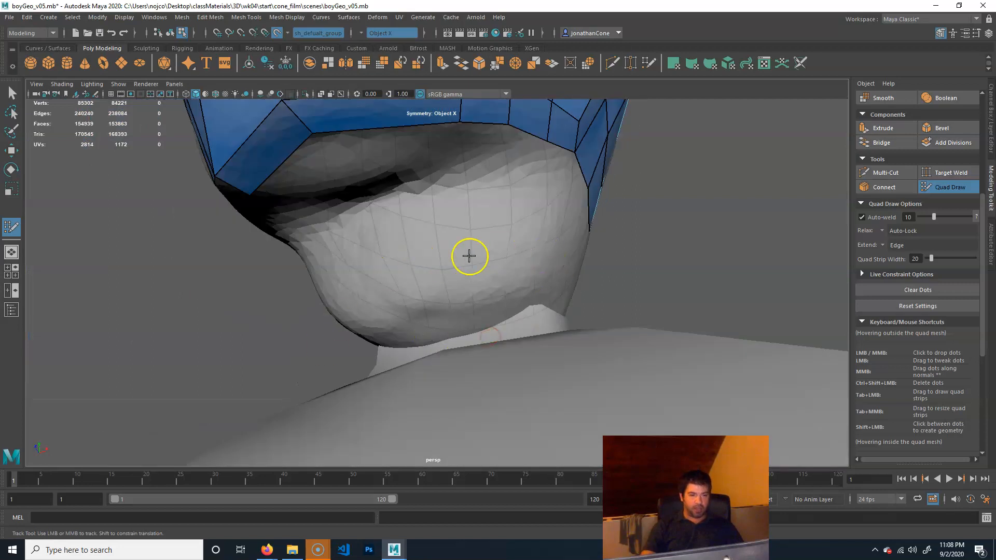
{"action": "left_click_drag", "start_coordinate": [512, 326], "coordinate": [531, 328], "text": "alt"}
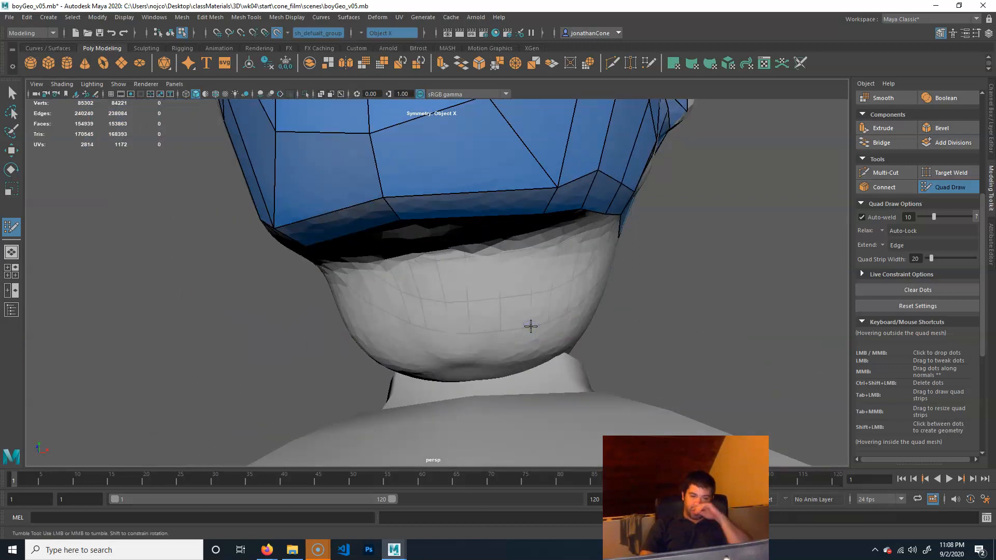
{"action": "left_click_drag", "start_coordinate": [530, 327], "coordinate": [461, 285], "text": "alt"}
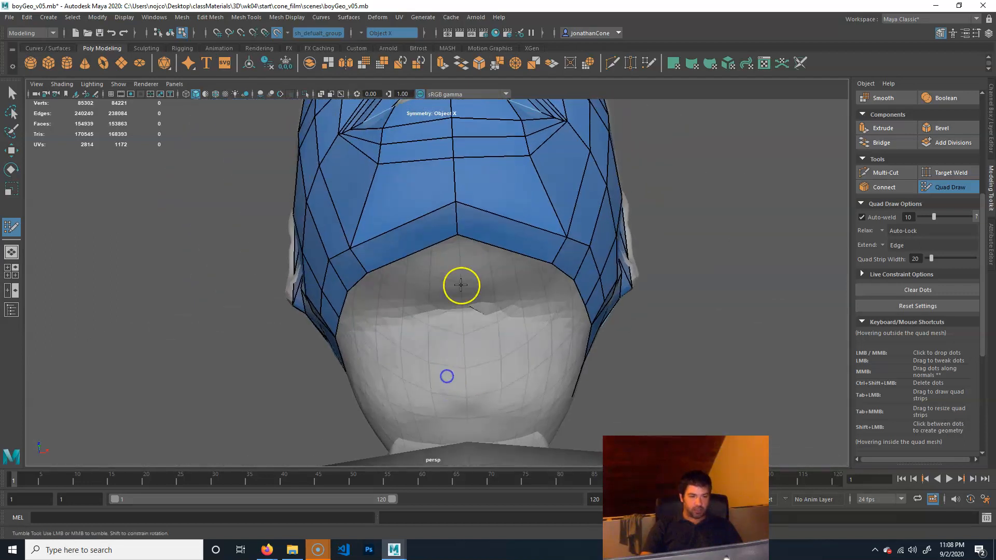
{"action": "left_click", "coordinate": [529, 300]}
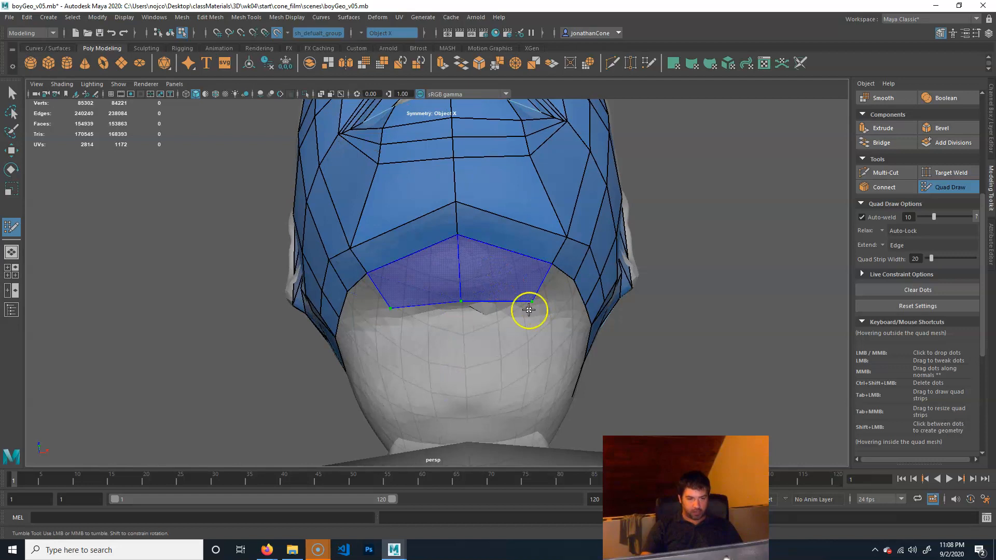
{"action": "left_click", "coordinate": [493, 276], "text": "shift"}
- Extend the chin row with two more quads along the underside of the jaw toward the ear
{"action": "left_click_drag", "start_coordinate": [532, 321], "coordinate": [524, 321], "text": "alt"}
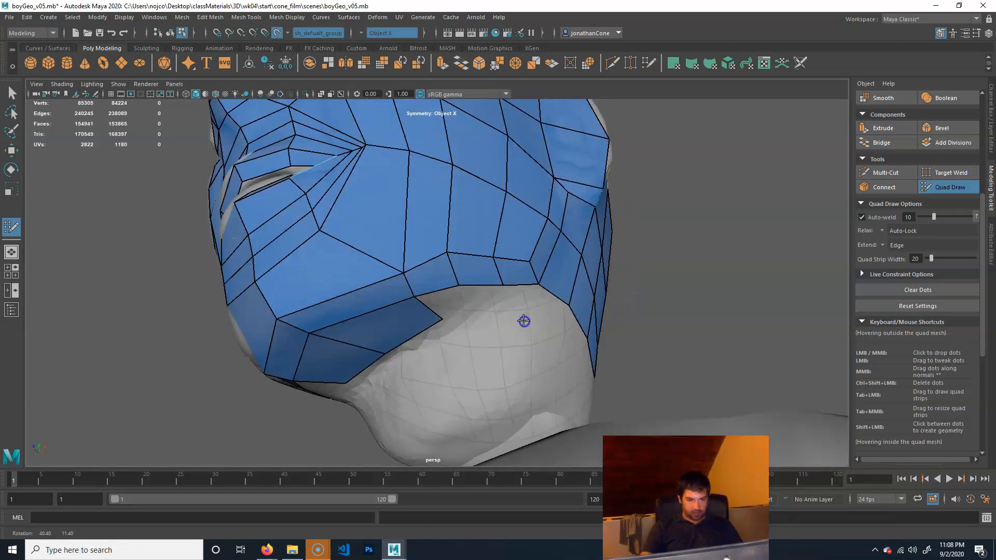
{"action": "left_click", "coordinate": [450, 303], "text": "shift"}
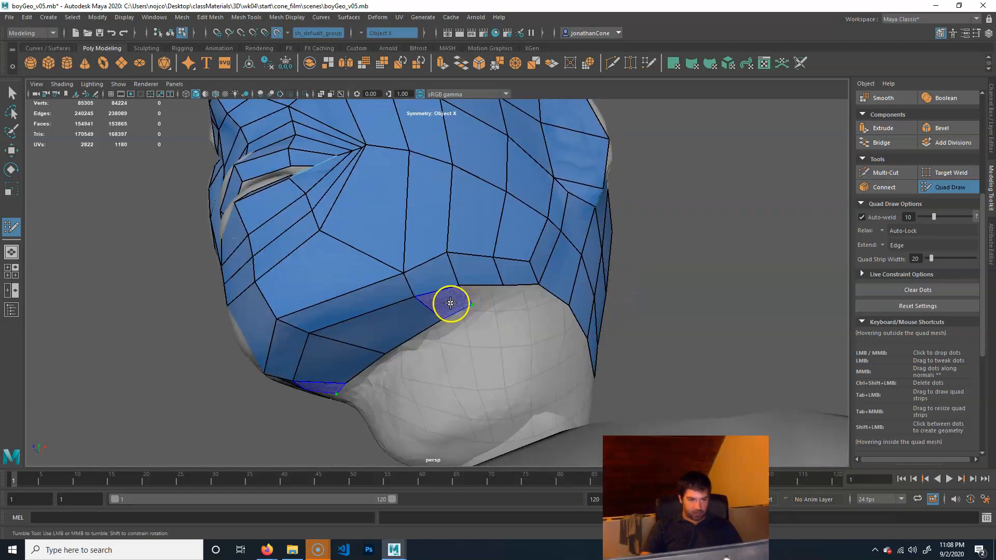
{"action": "left_click", "coordinate": [500, 299], "text": "shift"}
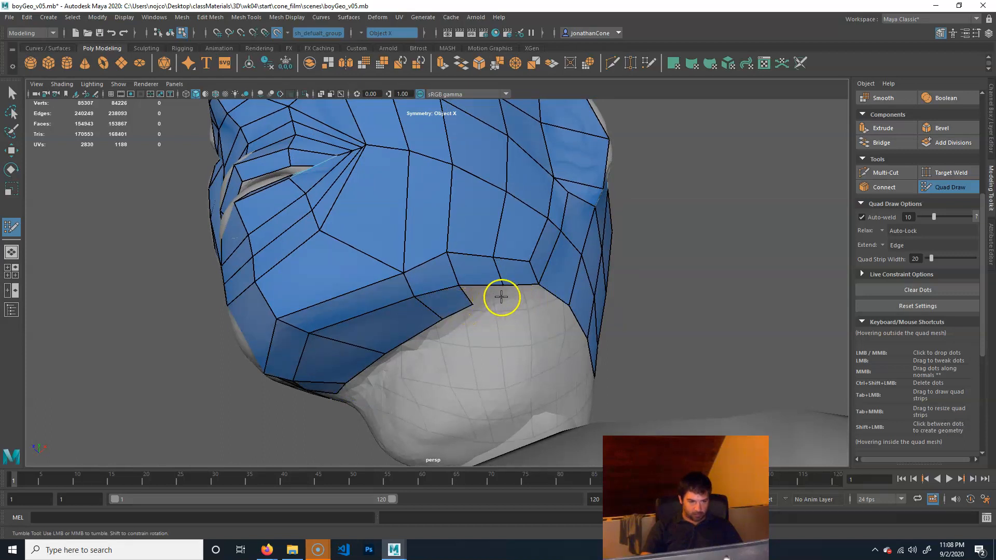
{"action": "left_click", "coordinate": [500, 299]}
{"action": "left_click", "coordinate": [488, 297], "text": "shift"}
- Place a row of dots on the neck below and behind the ear and fill the quads continuing from the jaw row
{"action": "left_click_drag", "start_coordinate": [532, 305], "coordinate": [493, 335], "text": "alt"}
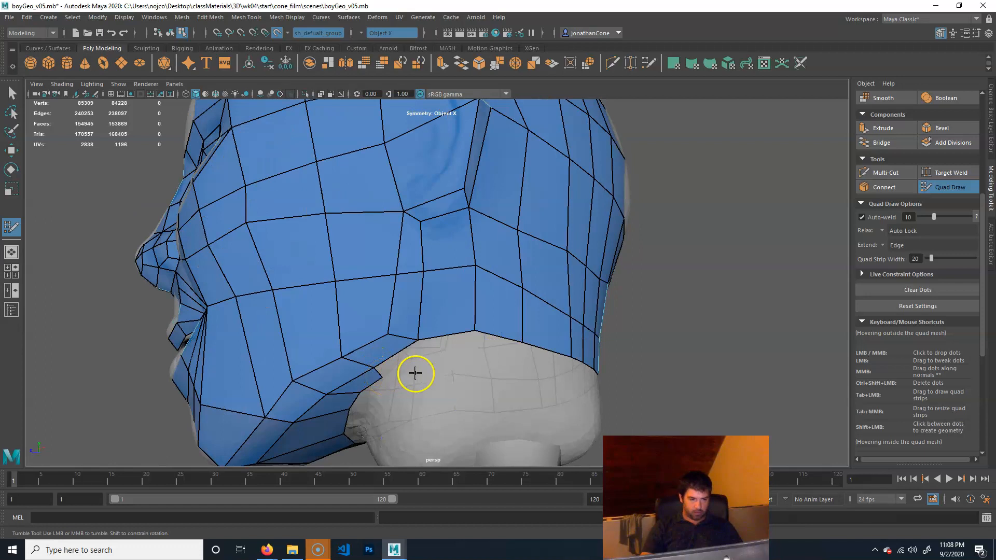
{"action": "left_click_drag", "start_coordinate": [407, 356], "coordinate": [469, 372]}
{"action": "left_click", "coordinate": [470, 373]}
{"action": "left_click", "coordinate": [507, 375], "text": "shift"}
- Fill the remaining quads across the back of the neck to close the row beneath the head mesh
{"action": "left_click_drag", "start_coordinate": [513, 391], "coordinate": [476, 389], "text": "alt"}
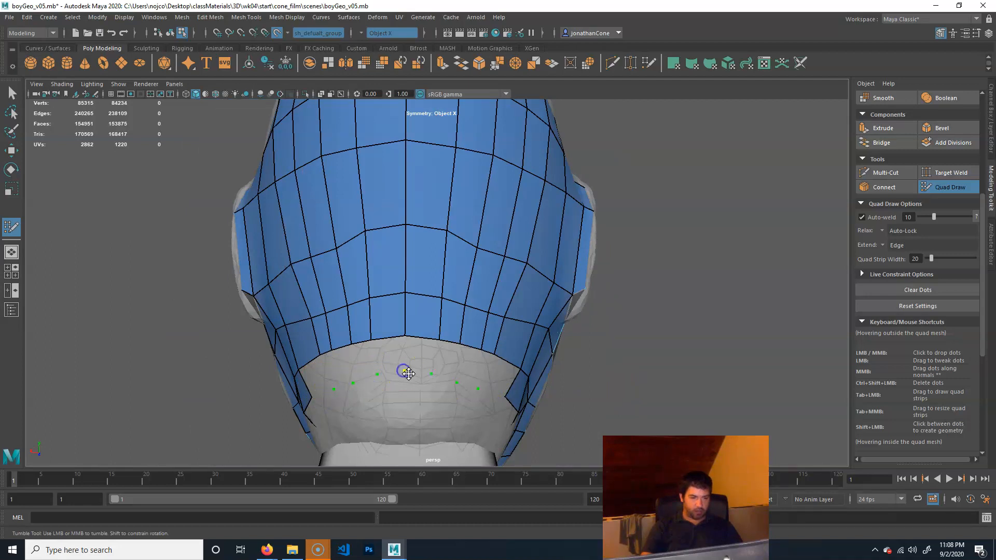
{"action": "left_click", "coordinate": [371, 369], "text": "shift"}
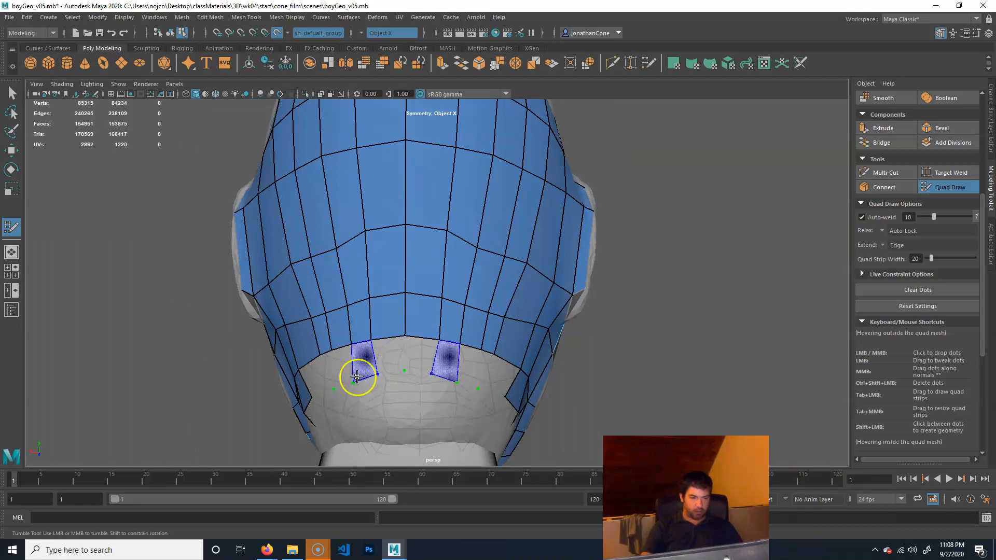
{"action": "left_click", "coordinate": [340, 371], "text": "shift"}
{"action": "left_click", "coordinate": [323, 374]}
{"action": "left_click", "coordinate": [415, 365]}
{"action": "left_click_drag", "start_coordinate": [416, 365], "coordinate": [423, 356], "text": "alt"}
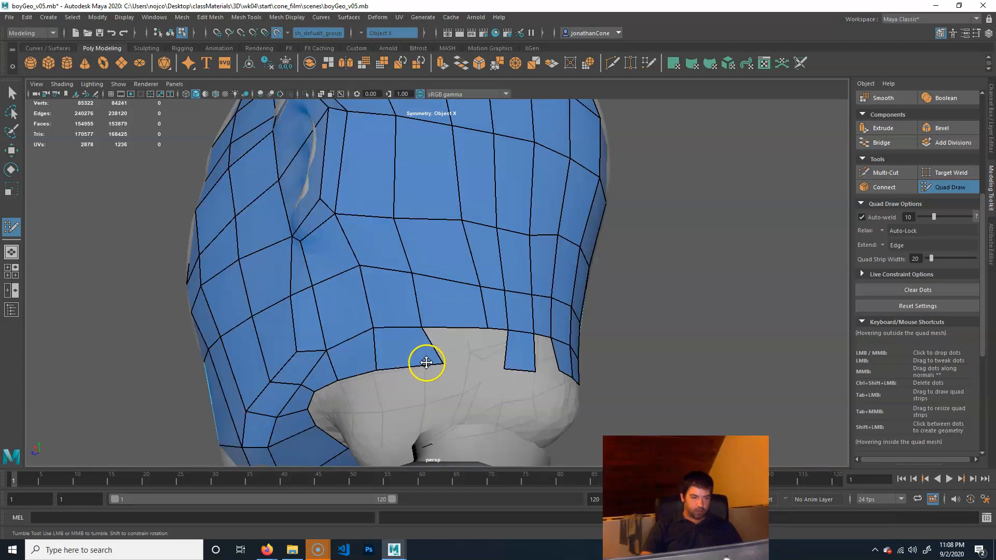
{"action": "left_click", "coordinate": [463, 348], "text": "shift"}
{"action": "left_click", "coordinate": [482, 366]}
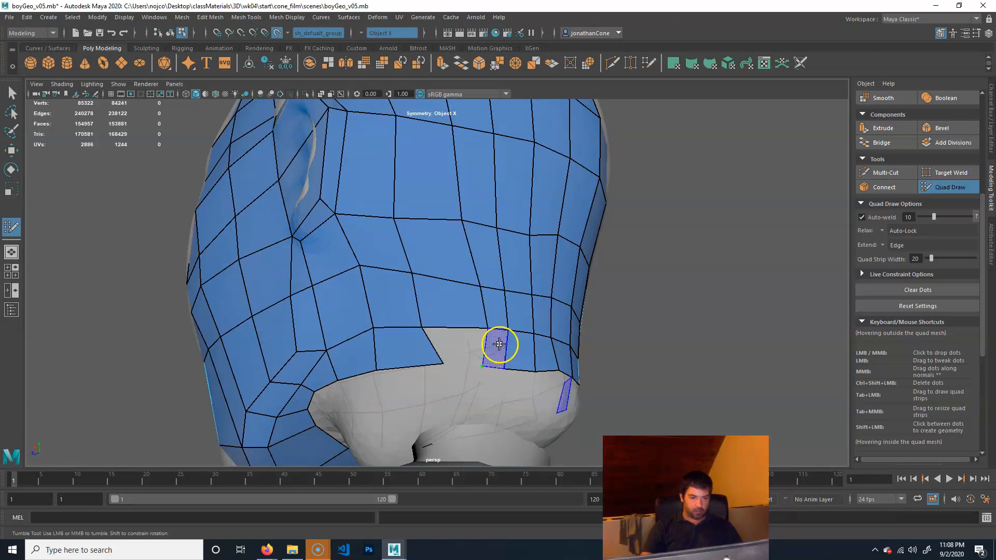
{"action": "left_click", "coordinate": [499, 344], "text": "shift"}
{"action": "left_click", "coordinate": [499, 345], "text": "shift"}
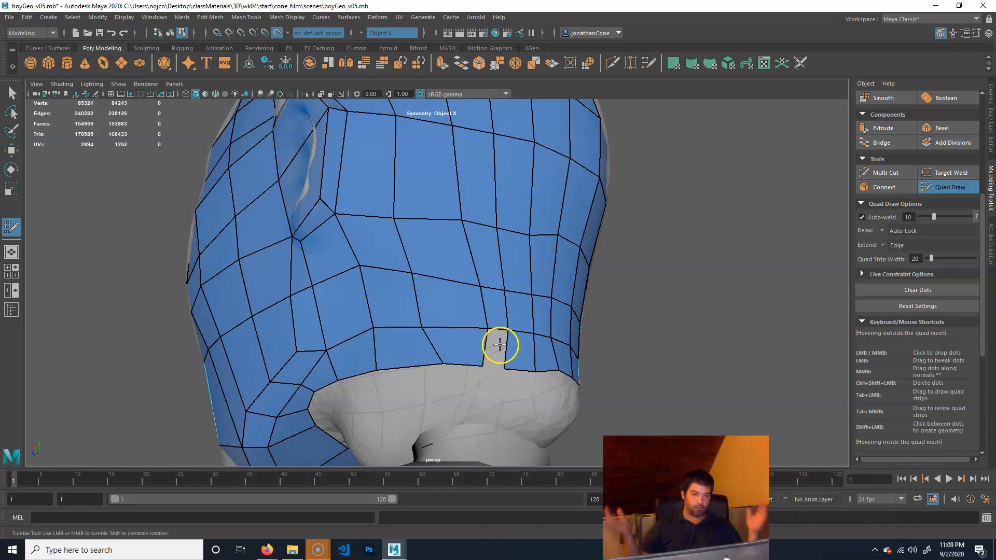
- Place a dot in the middle of the eye opening and fill the upper and lower quads at the eye's outer side
{"action": "left_click_drag", "start_coordinate": [516, 356], "coordinate": [407, 378], "text": "alt"}
{"action": "right_click_drag", "start_coordinate": [407, 379], "coordinate": [512, 426], "text": "alt"}
{"action": "left_click_drag", "start_coordinate": [512, 425], "coordinate": [509, 282], "text": "alt"}
{"action": "right_click_drag", "start_coordinate": [507, 384], "coordinate": [423, 329], "text": "alt"}
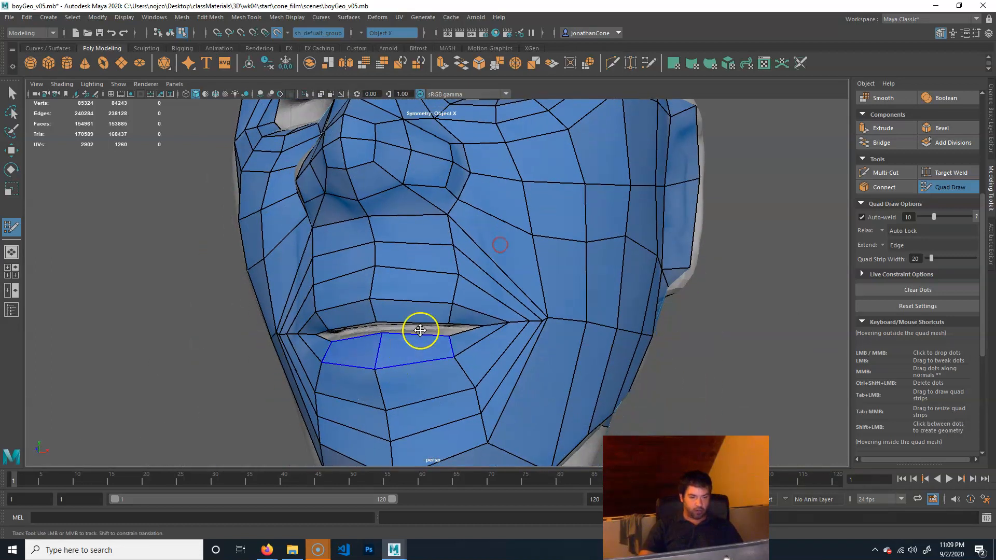
{"action": "left_click_drag", "start_coordinate": [423, 329], "coordinate": [473, 356], "text": "alt"}
{"action": "right_click_drag", "start_coordinate": [474, 356], "coordinate": [552, 306], "text": "alt"}
{"action": "middle_click_drag", "start_coordinate": [551, 307], "coordinate": [553, 336], "text": "alt"}
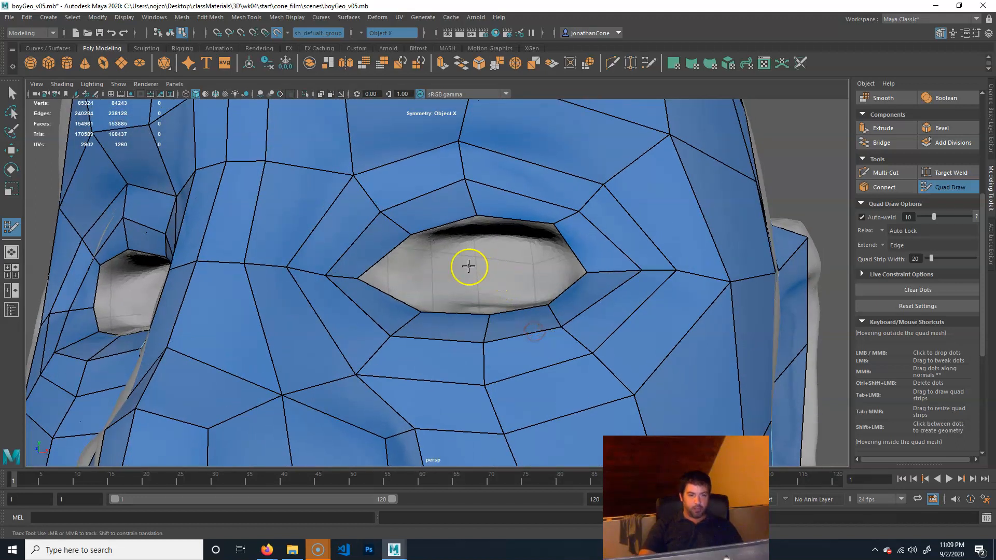
{"action": "key", "text": "shift"}
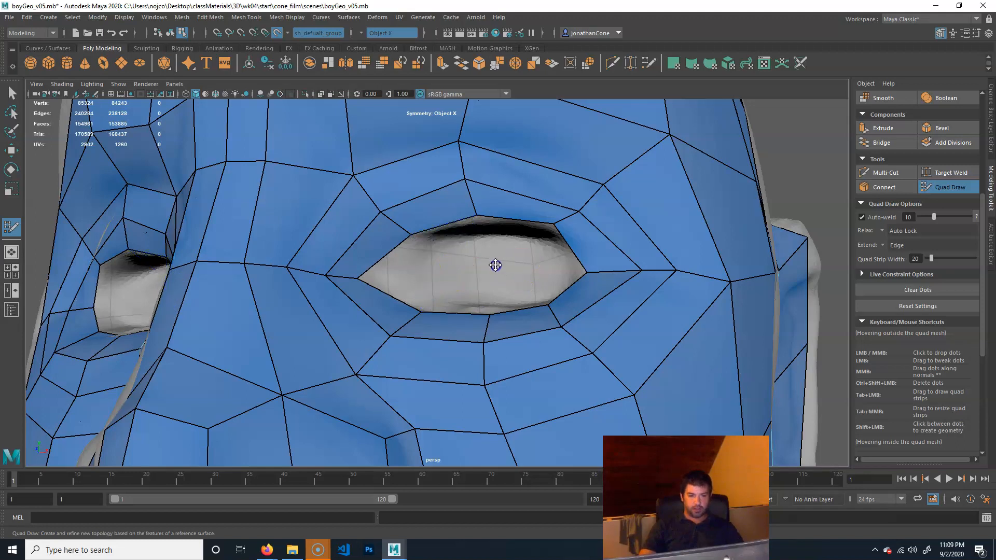
{"action": "left_click", "coordinate": [527, 243], "text": "shift"}
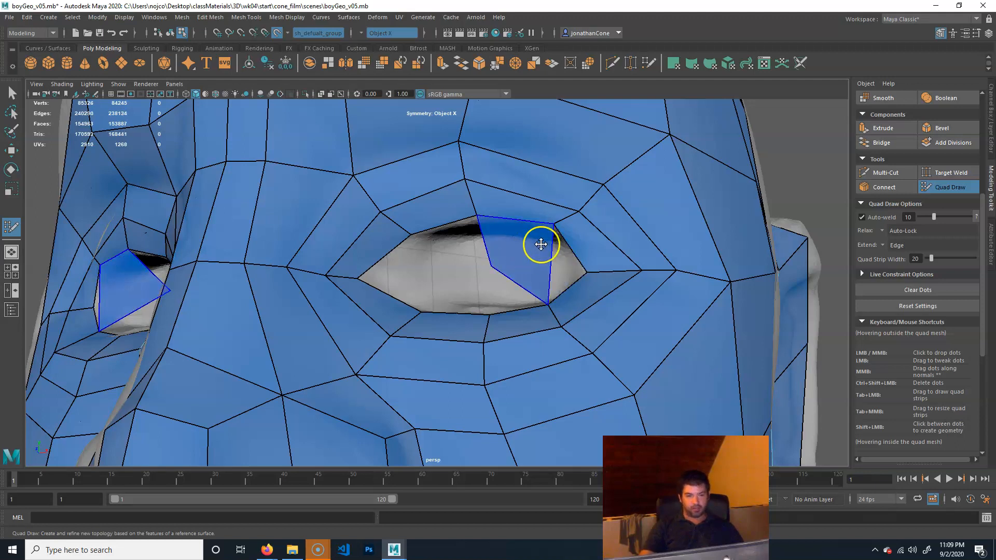
{"action": "key", "text": "ctrl+z"}
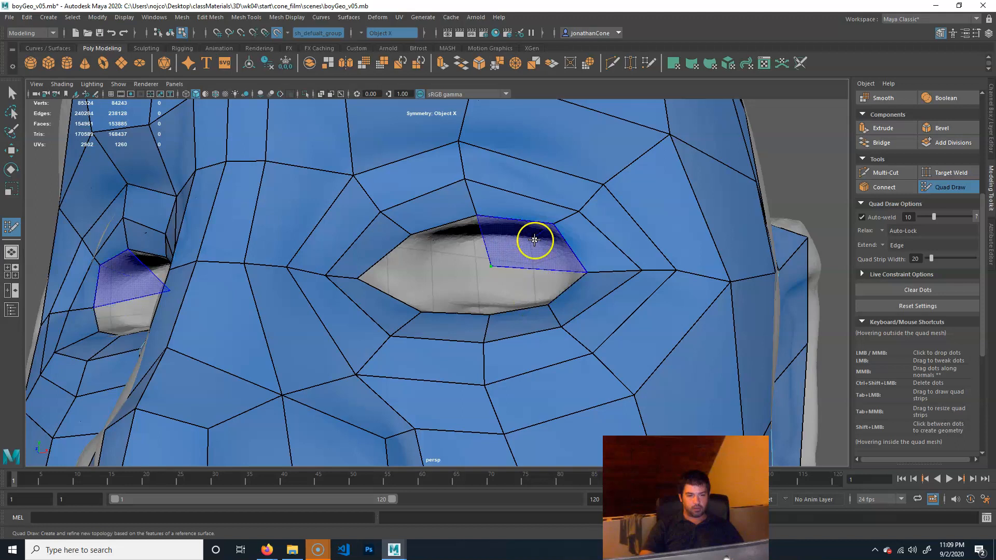
{"action": "left_click", "coordinate": [525, 269], "text": "shift"}
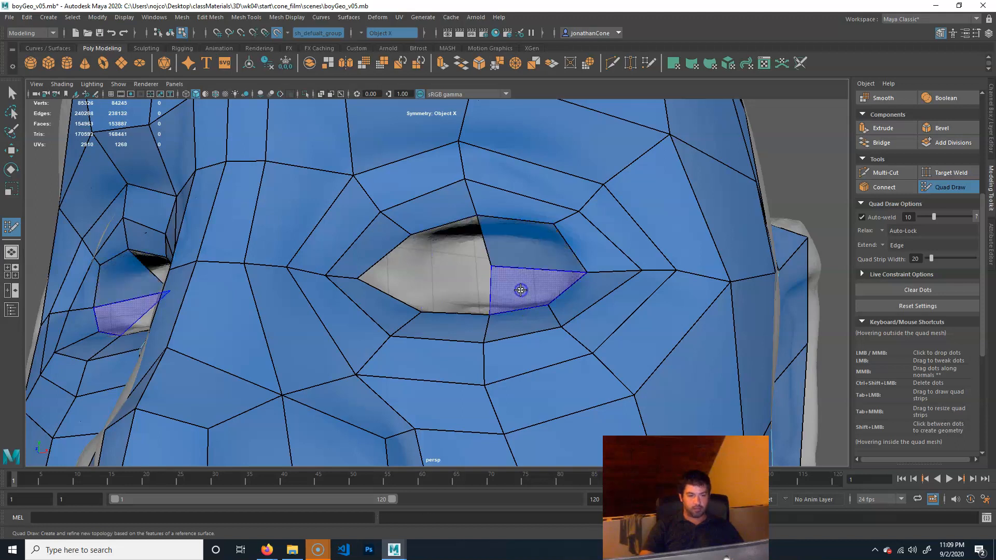
{"action": "left_click", "coordinate": [455, 296], "text": "shift"}
- Fill the eye opening's two inner quads, moving the eye's centre and inner-corner vertices toward the nose
{"action": "left_click_drag", "start_coordinate": [484, 269], "coordinate": [471, 271]}
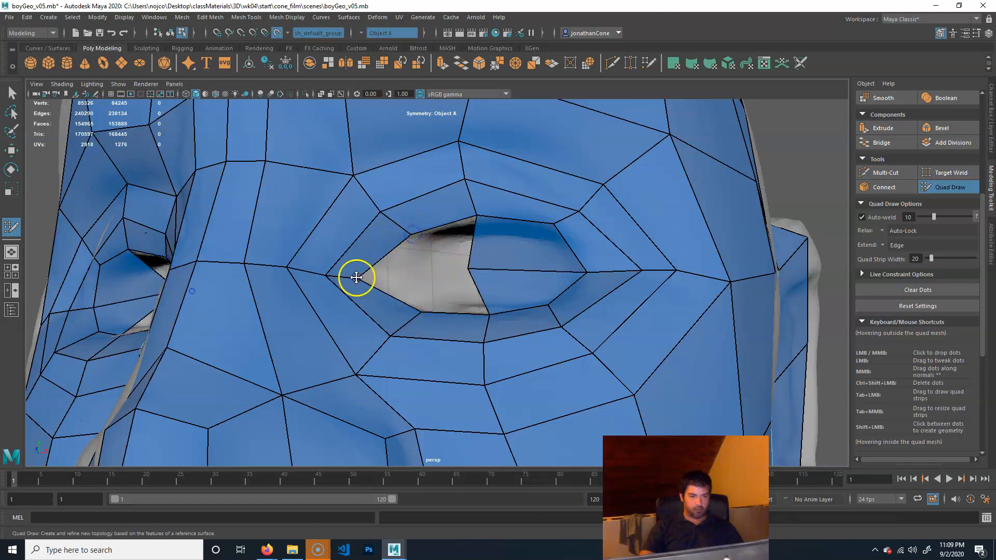
{"action": "left_click", "coordinate": [429, 261], "text": "shift"}
{"action": "left_click", "coordinate": [429, 287], "text": "shift"}
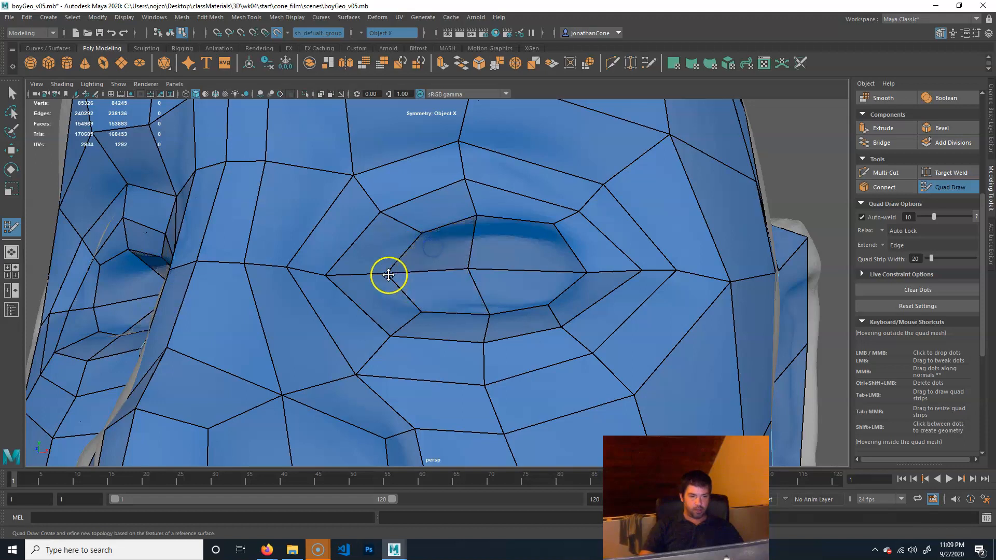
{"action": "left_click_drag", "start_coordinate": [388, 267], "coordinate": [373, 272]}
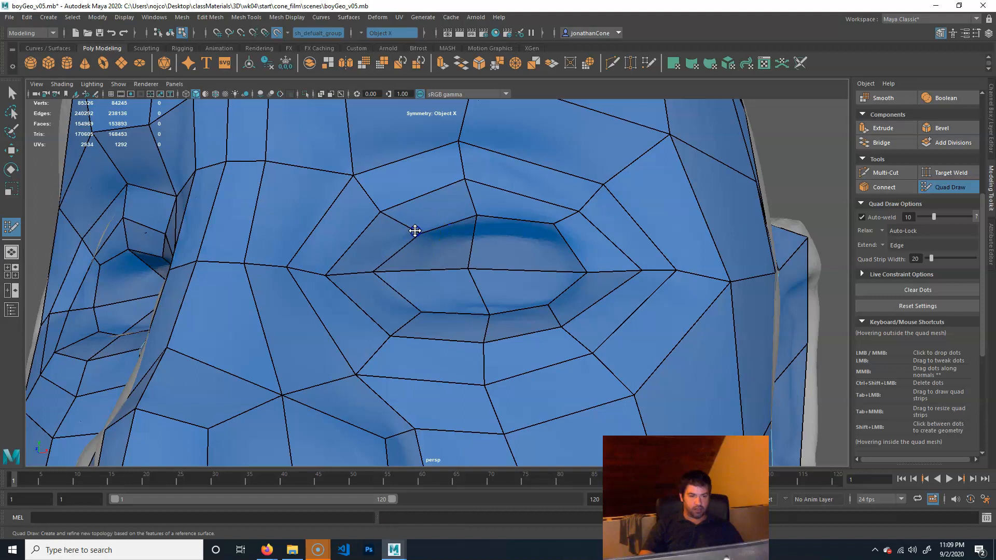
- Place dots inside the mouth opening, one on the centre line and one near the outer end of the lips
{"action": "scroll", "coordinate": [605, 363], "scroll_direction": "down", "scroll_amount": 5}
{"action": "scroll", "coordinate": [456, 366], "scroll_direction": "up", "scroll_amount": 6}
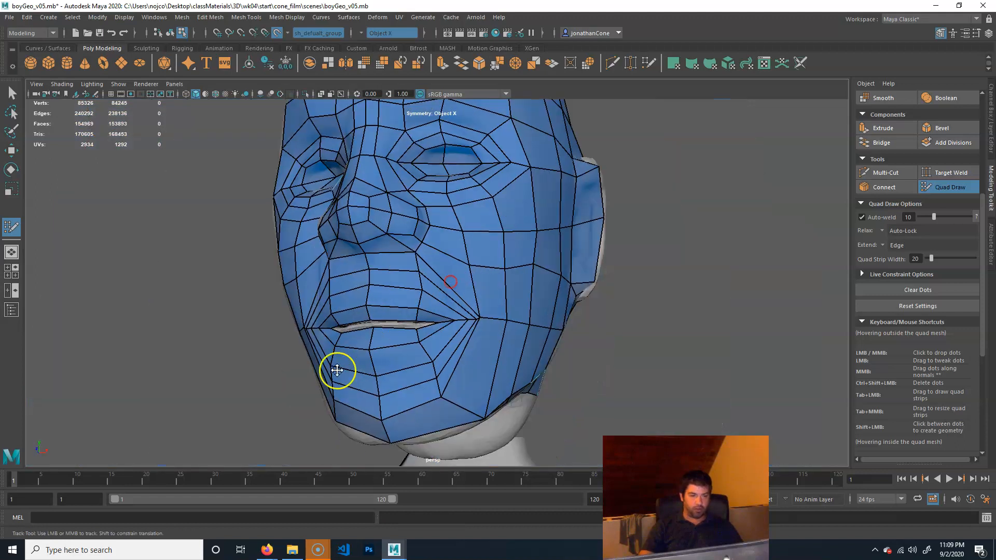
{"action": "left_click_drag", "start_coordinate": [317, 388], "coordinate": [367, 396], "text": "alt"}
{"action": "right_click_drag", "start_coordinate": [367, 396], "coordinate": [440, 349], "text": "alt"}
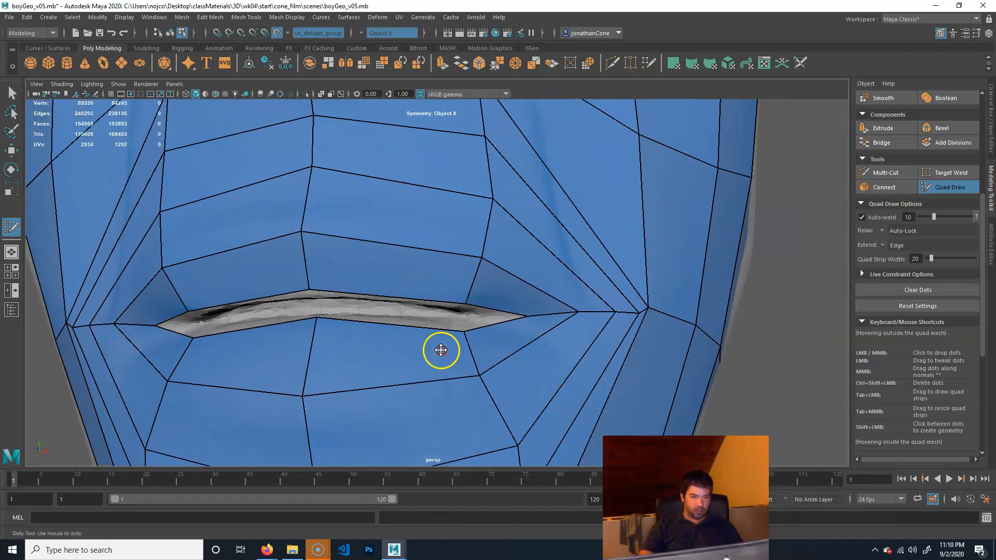
{"action": "middle_click_drag", "start_coordinate": [444, 351], "coordinate": [513, 314], "text": "alt"}
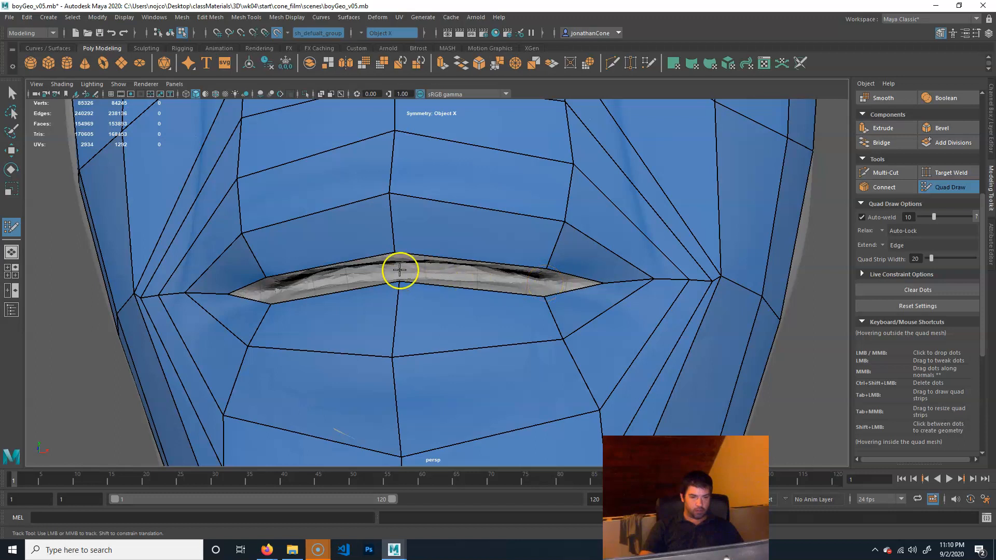
{"action": "left_click", "coordinate": [528, 281]}
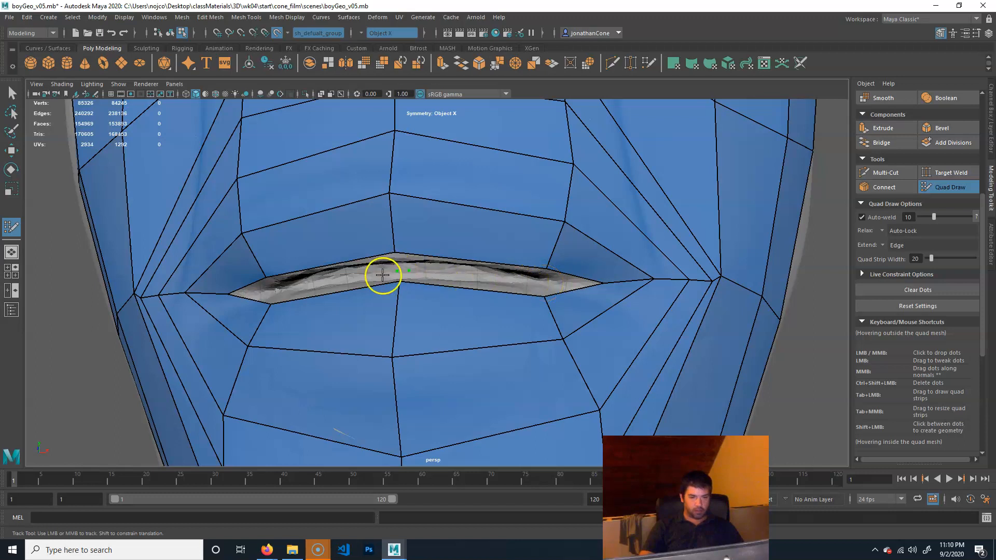
{"action": "left_click", "coordinate": [540, 285]}
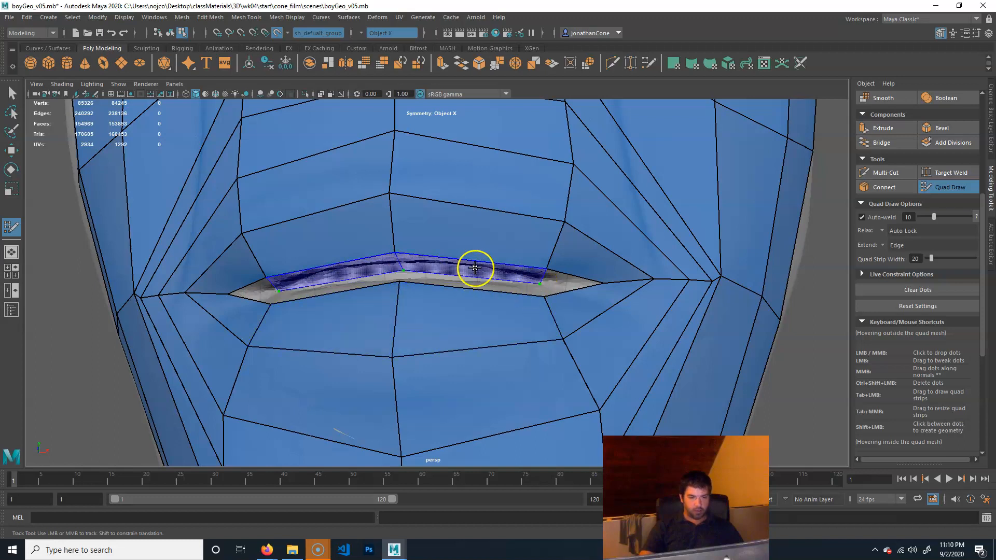
- Undo the wrongly connected quad between the lips and fill the mirrored quads from the upper lip edge to the dots
{"action": "left_click", "coordinate": [476, 268], "text": "shift"}
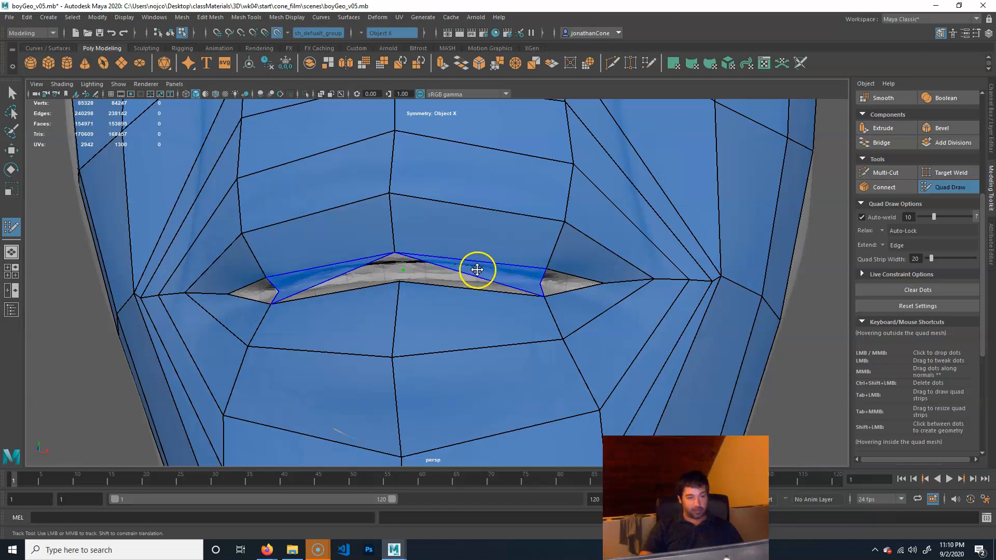
{"action": "scroll", "coordinate": [474, 268], "scroll_direction": "up", "scroll_amount": 5}
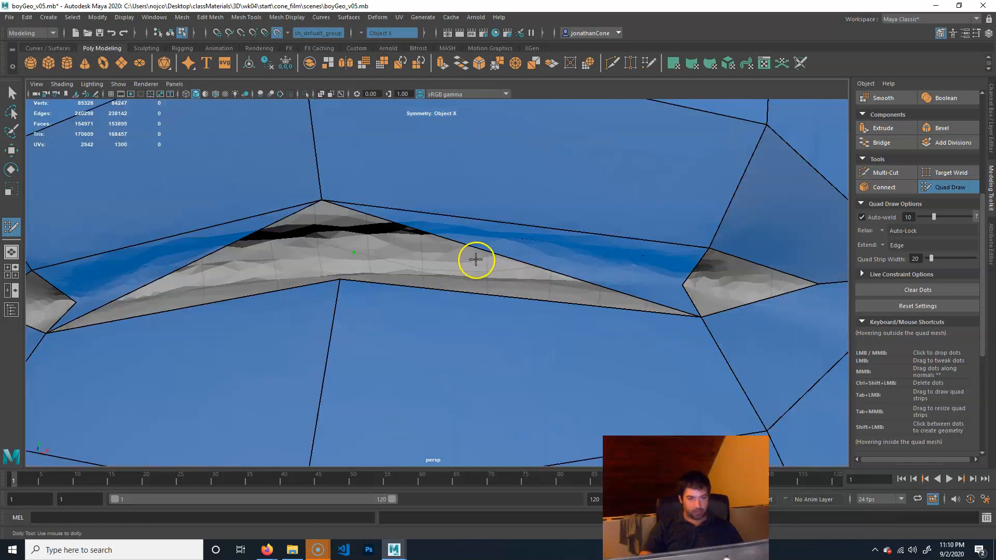
{"action": "left_click", "coordinate": [475, 259], "text": "ctrl+shift"}
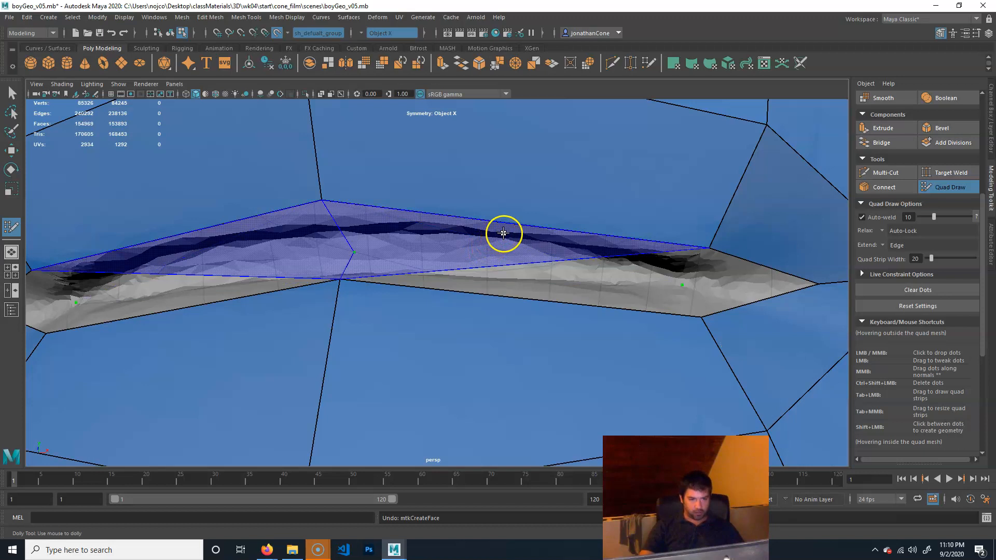
{"action": "left_click", "coordinate": [522, 244], "text": "shift"}
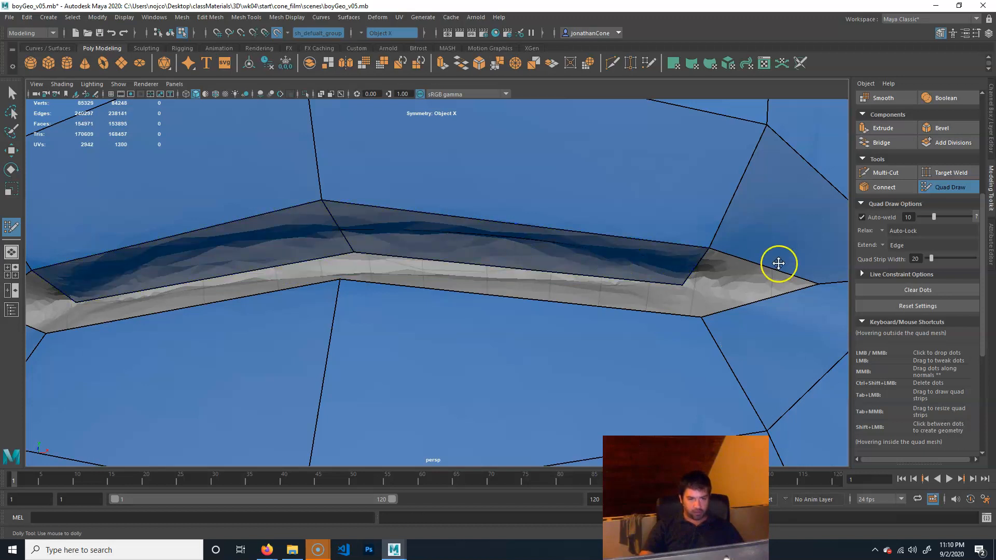
{"action": "left_click", "coordinate": [542, 285], "text": "shift"}
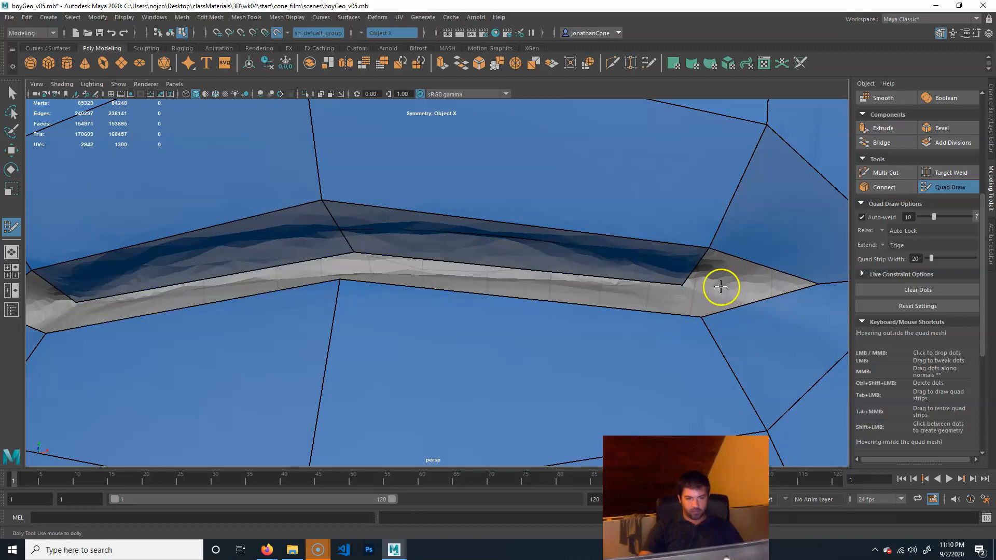
- Fill the remaining gap at the outer corner of the mouth with a mirrored quad
{"action": "middle_click_drag", "start_coordinate": [714, 283], "coordinate": [656, 320], "text": "alt"}
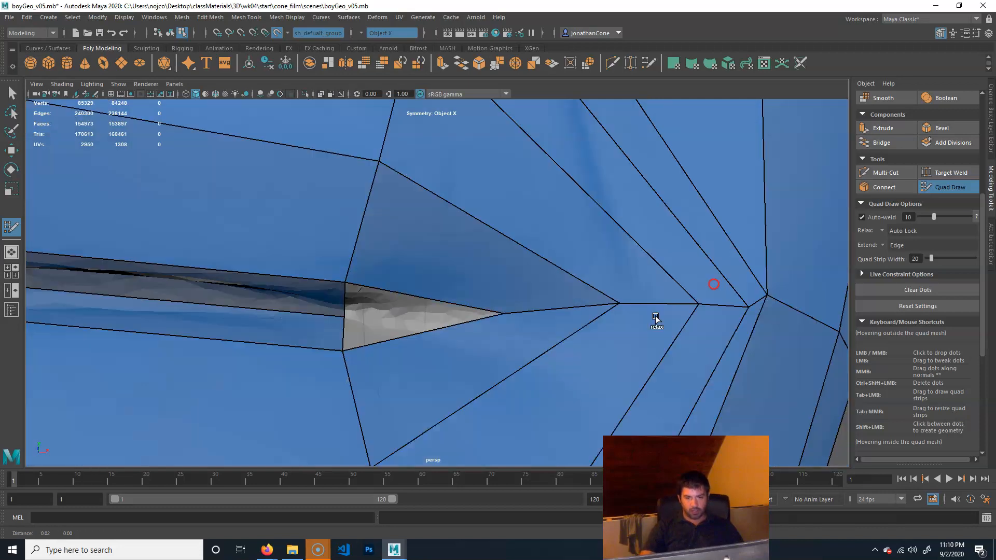
{"action": "left_click", "coordinate": [398, 307], "text": "shift"}
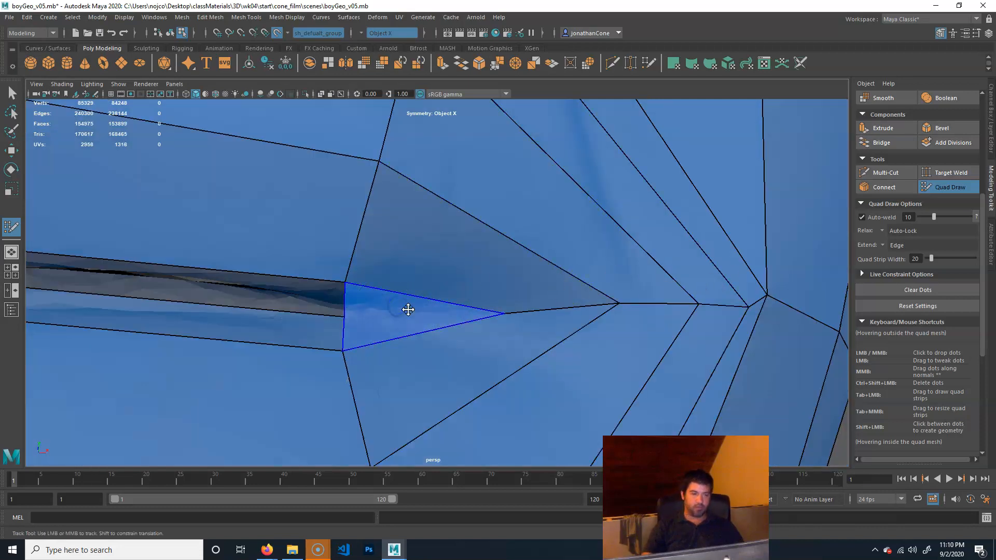
{"action": "scroll", "coordinate": [424, 324], "scroll_direction": "down", "scroll_amount": 5}
{"action": "left_click_drag", "start_coordinate": [429, 340], "coordinate": [514, 335], "text": "alt"}
{"action": "middle_click_drag", "start_coordinate": [529, 332], "coordinate": [625, 139], "text": "alt"}
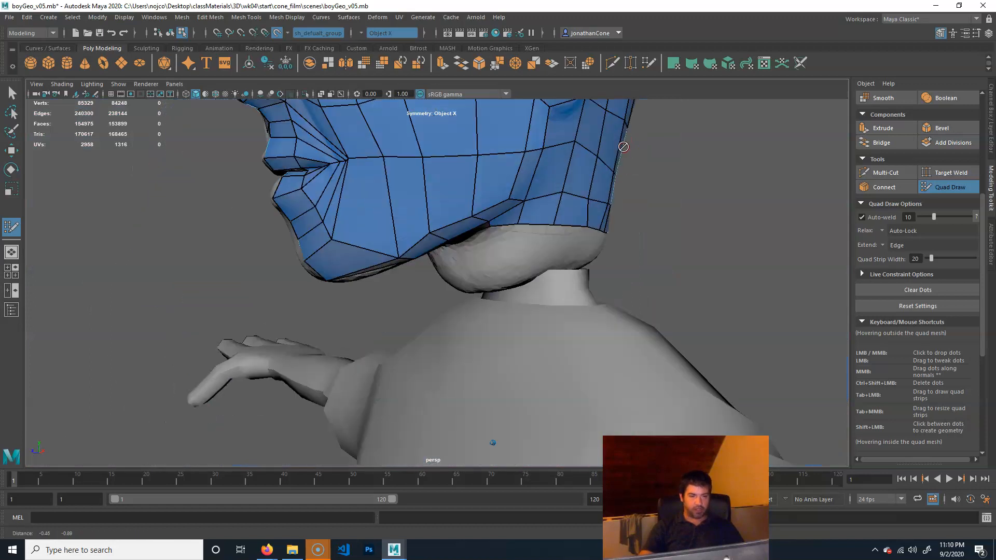
{"action": "right_click_drag", "start_coordinate": [610, 111], "coordinate": [555, 253], "text": "alt"}
{"action": "middle_click_drag", "start_coordinate": [555, 252], "coordinate": [500, 315], "text": "alt"}
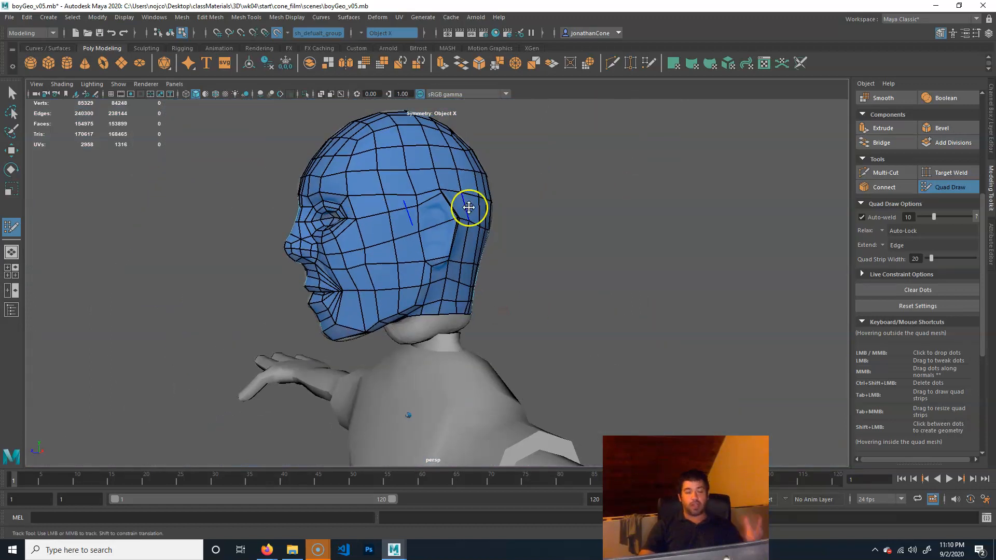
- Turn off the live surface and exit Quad Draw to the Select tool
{"action": "left_click", "coordinate": [277, 32]}
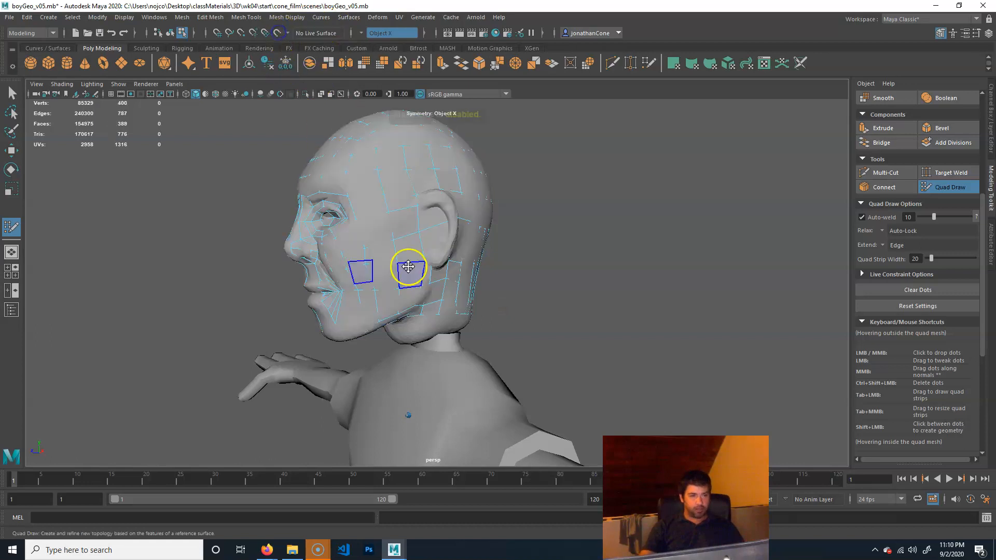
{"action": "left_click_drag", "start_coordinate": [409, 267], "coordinate": [454, 258], "text": "alt"}
{"action": "right_click_drag", "start_coordinate": [476, 150], "coordinate": [521, 137]}
{"action": "left_click_drag", "start_coordinate": [463, 285], "coordinate": [457, 224], "text": "alt"}
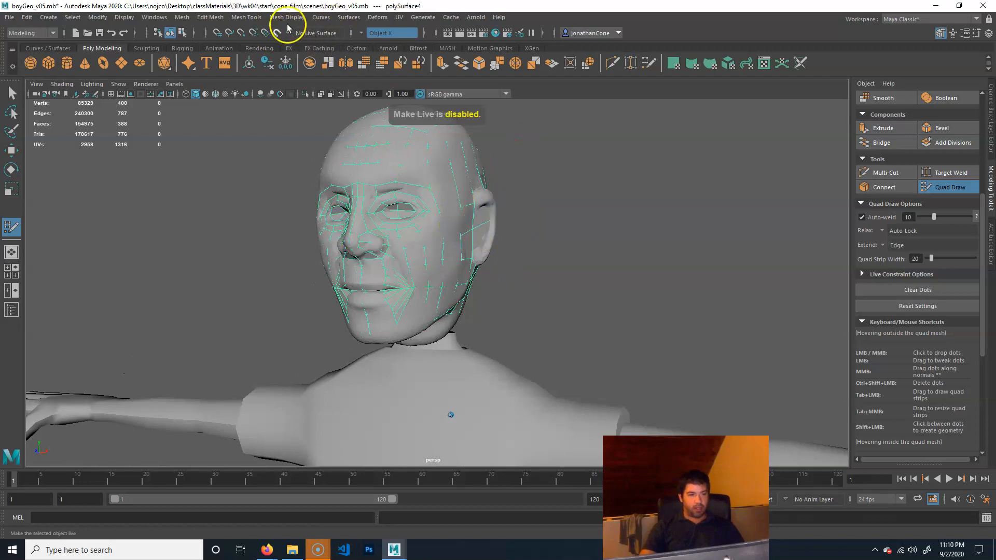
{"action": "left_click", "coordinate": [572, 299]}
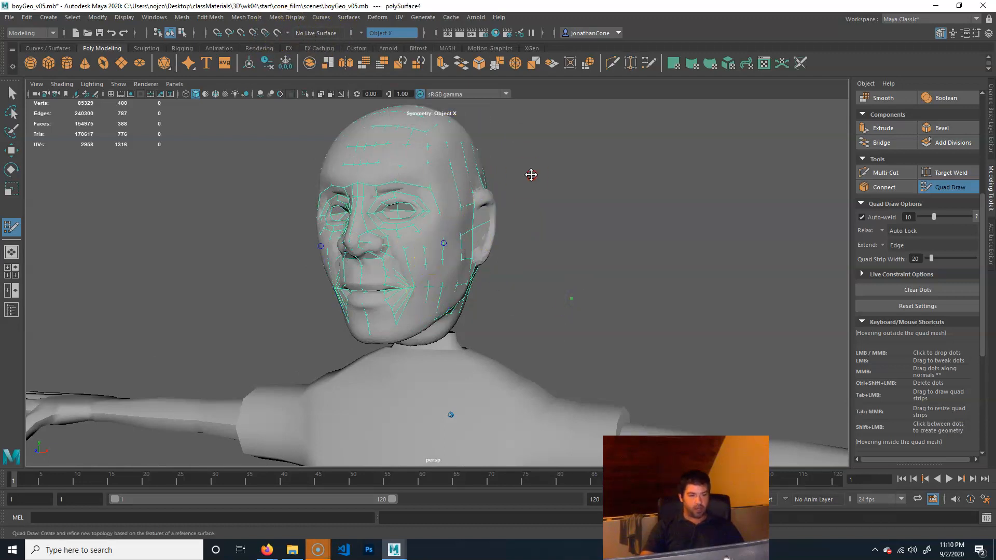
{"action": "left_click_drag", "start_coordinate": [445, 284], "coordinate": [445, 280]}
{"action": "left_click", "coordinate": [11, 91]}
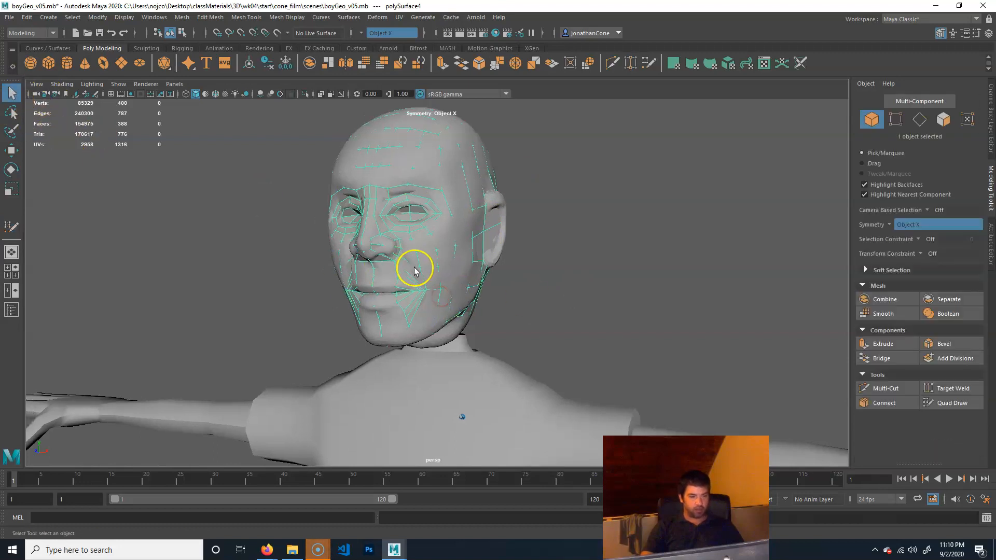
- Select the high-resolution sculpted head and assign it to a new display layer
{"action": "left_click", "coordinate": [415, 272]}
{"action": "left_click", "coordinate": [493, 224]}
{"action": "left_click", "coordinate": [507, 248]}
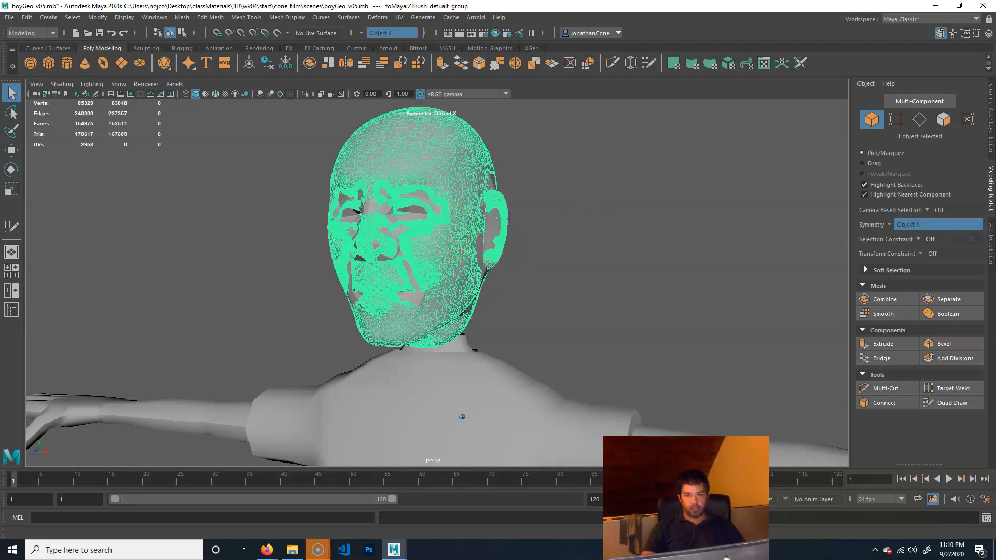
{"action": "left_click", "coordinate": [989, 102]}
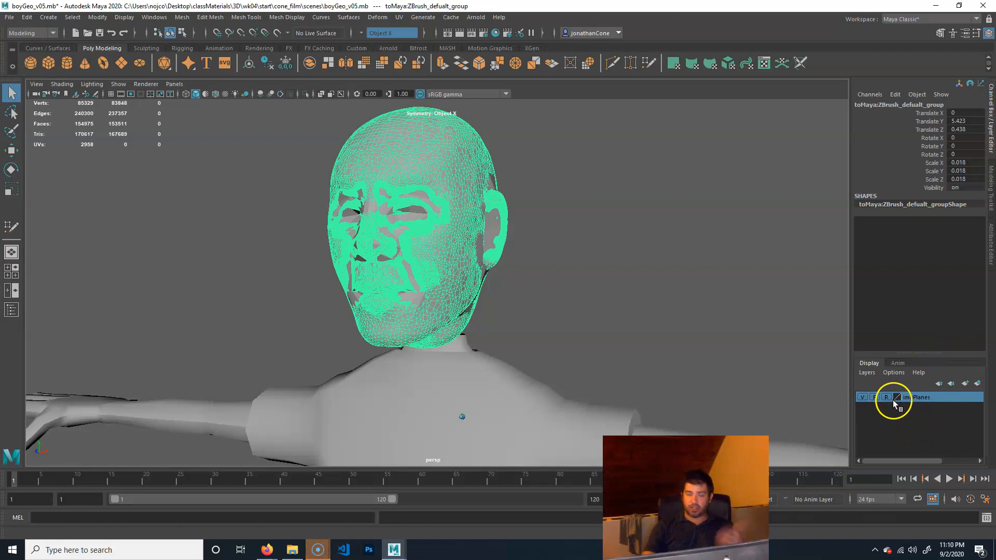
{"action": "left_click", "coordinate": [978, 383]}
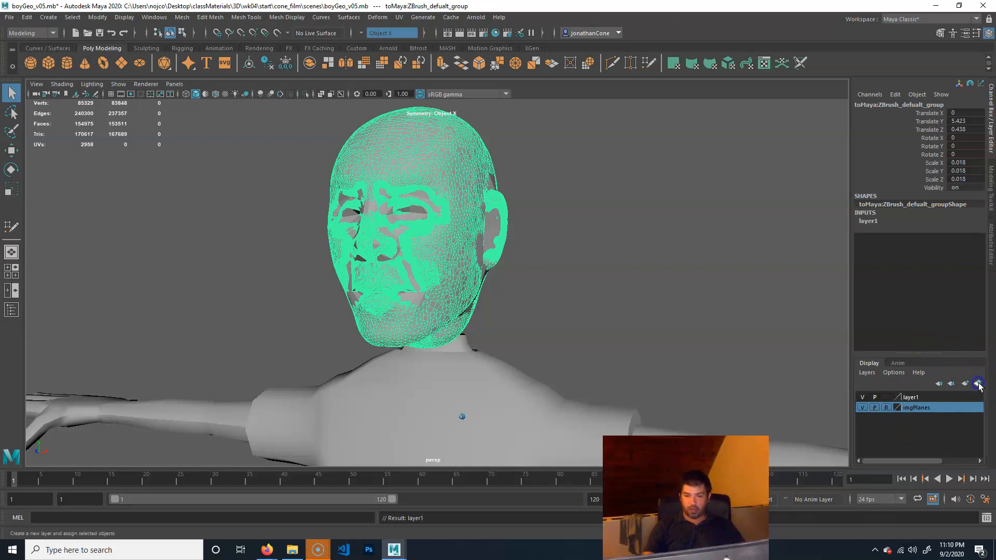
- Rename the sculpt's display layer headSclpt and hide the layer
{"action": "double_click", "coordinate": [911, 397]}
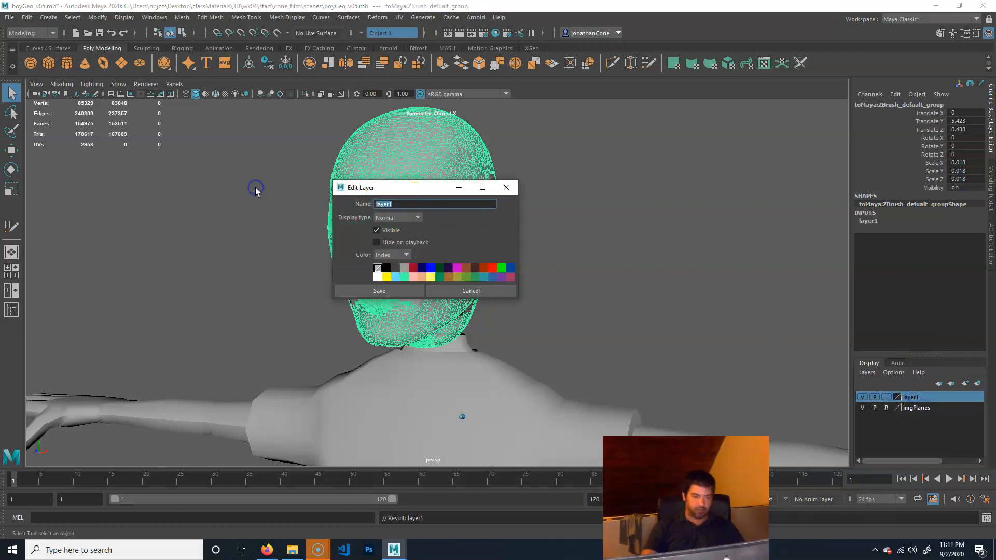
{"action": "type", "text": "headSclpt"}
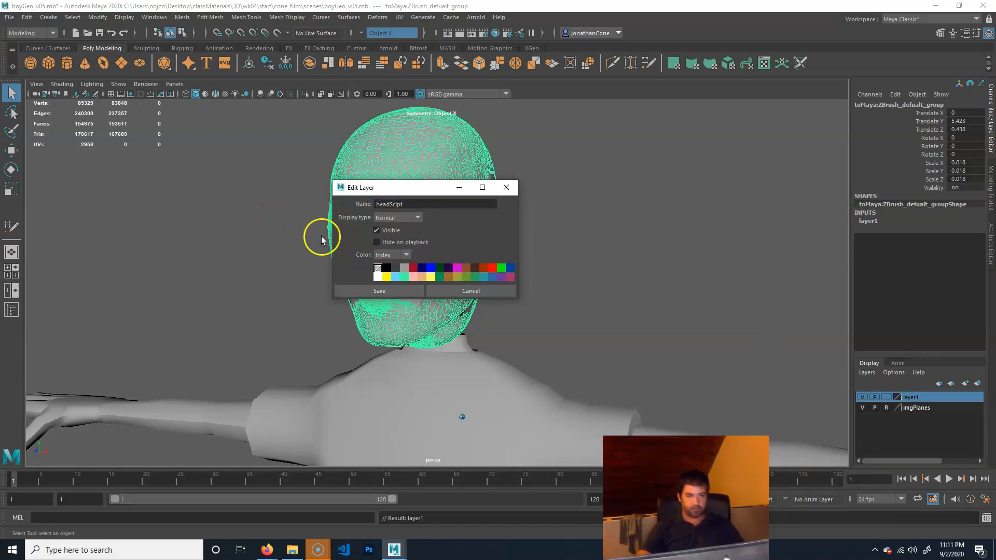
{"action": "left_click", "coordinate": [377, 291]}
{"action": "left_click", "coordinate": [862, 397]}
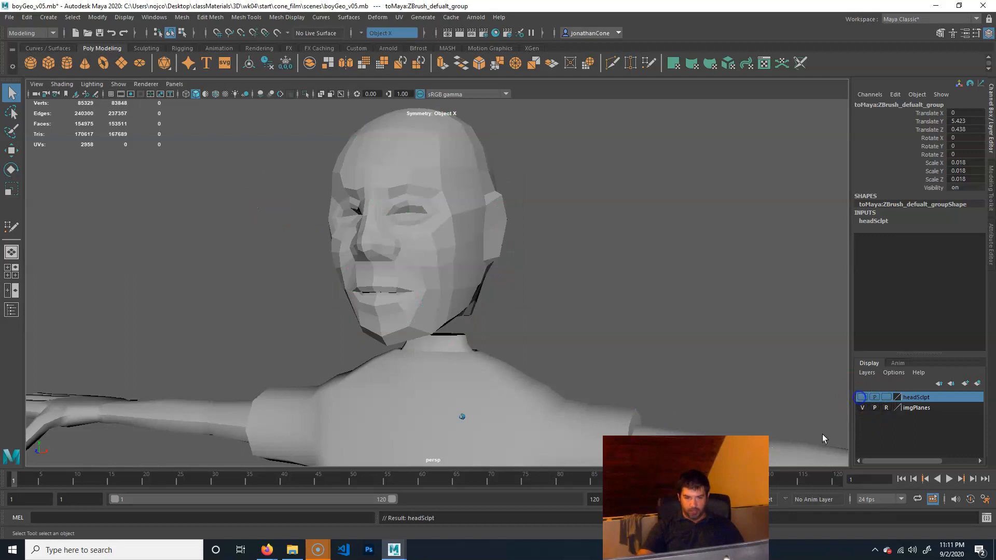
- Delete the two rings of faces that form the old neck on the body mesh
{"action": "left_click_drag", "start_coordinate": [576, 222], "coordinate": [653, 227], "text": "alt"}
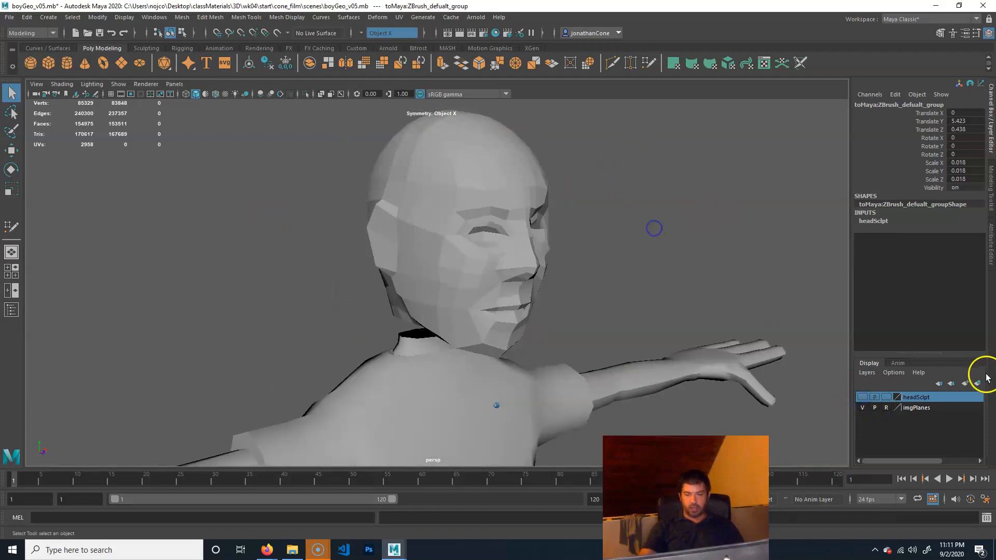
{"action": "left_click_drag", "start_coordinate": [560, 259], "coordinate": [452, 382], "text": "alt"}
{"action": "left_click", "coordinate": [524, 457]}
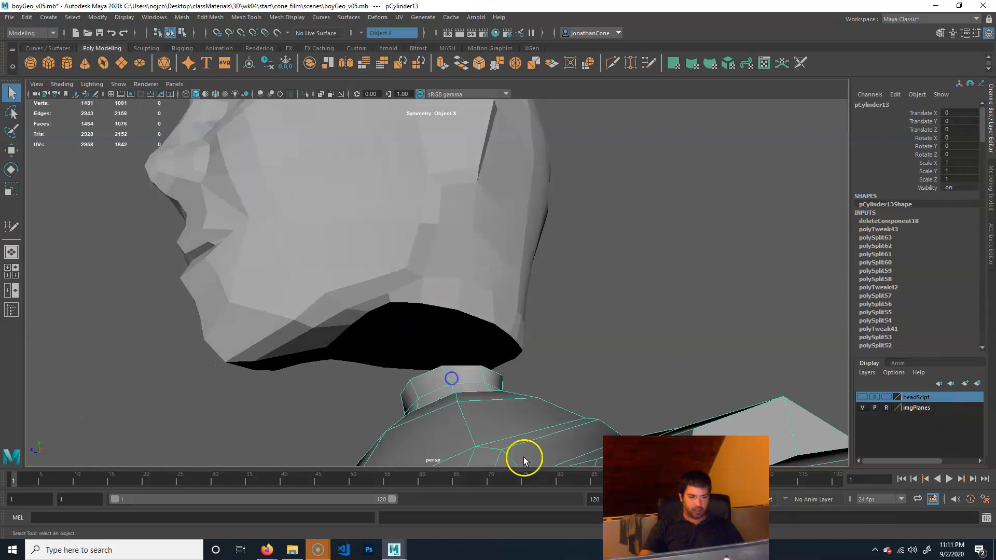
{"action": "left_click_drag", "start_coordinate": [524, 456], "coordinate": [448, 435], "text": "alt"}
{"action": "right_click_drag", "start_coordinate": [449, 436], "coordinate": [439, 468]}
{"action": "left_click", "coordinate": [451, 413]}
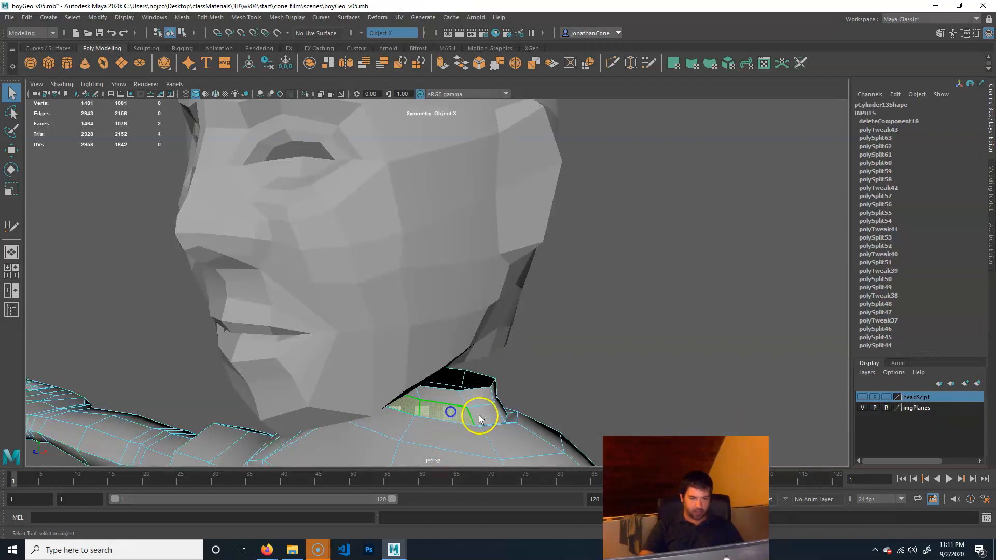
{"action": "double_click", "coordinate": [488, 416], "text": "shift"}
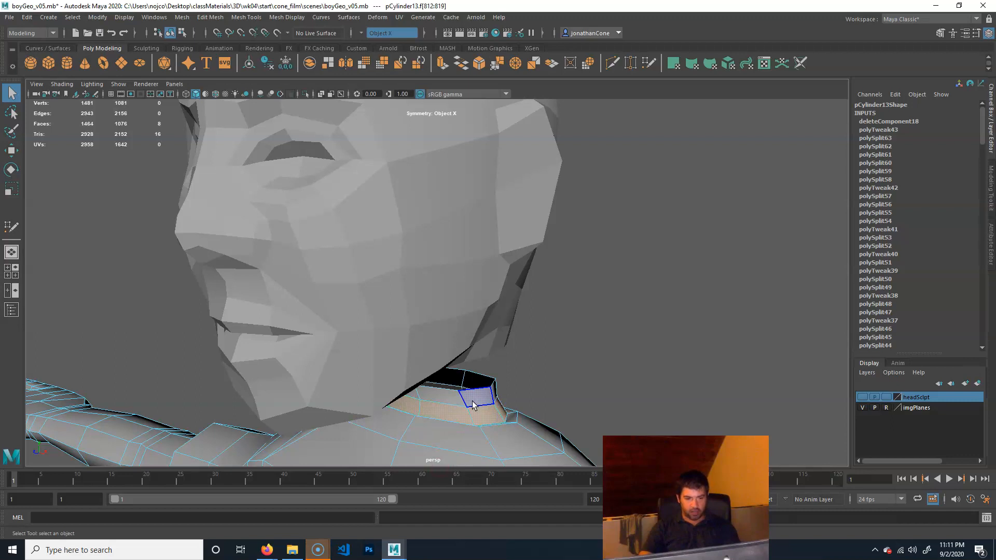
{"action": "key", "text": "Delete"}
{"action": "left_click", "coordinate": [473, 400]}
{"action": "double_click", "coordinate": [473, 401], "text": "shift"}
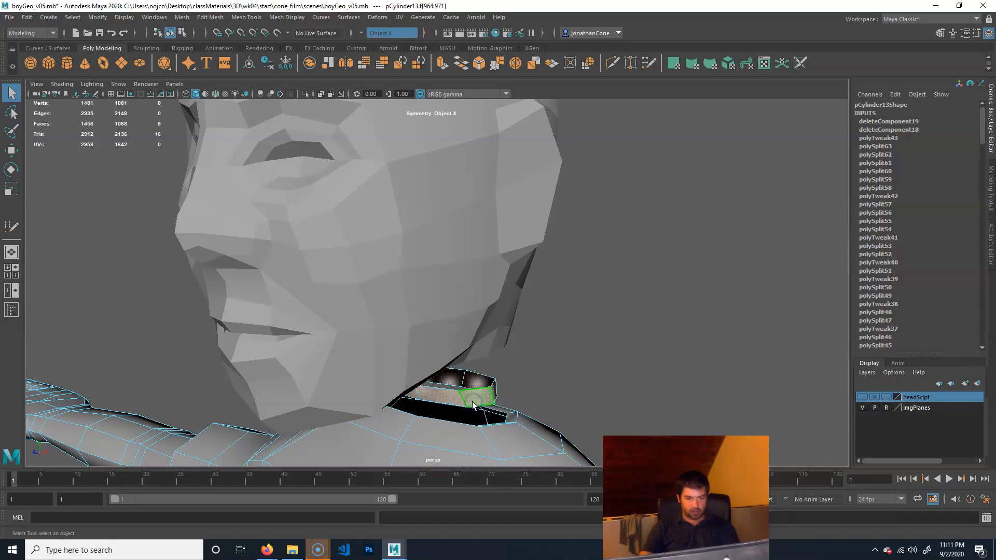
{"action": "key", "text": "Delete"}
- Extrude the open border edge loop under the retopologized head and move it down to the body's collar
{"action": "left_click_drag", "start_coordinate": [478, 407], "coordinate": [576, 282], "text": "alt"}
{"action": "right_click_drag", "start_coordinate": [441, 313], "coordinate": [454, 282]}
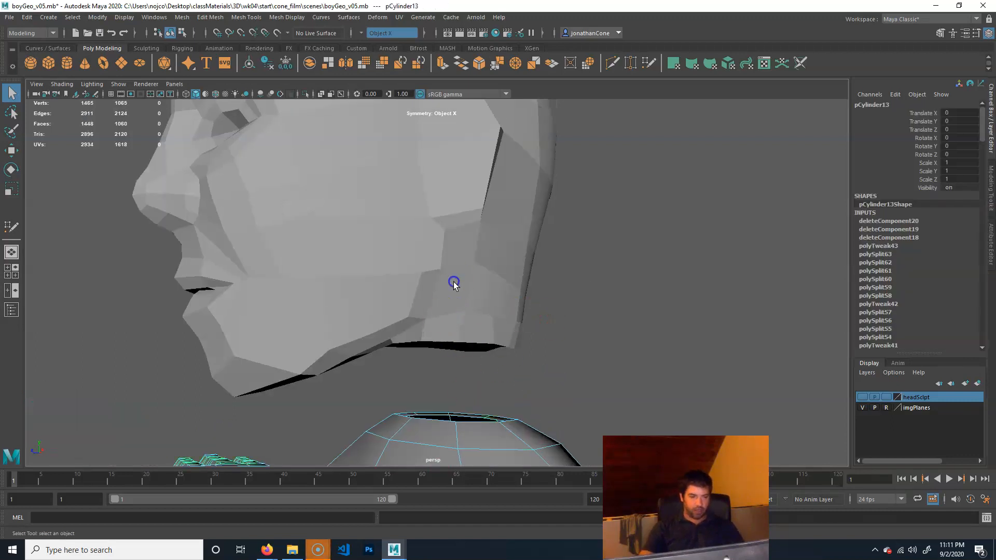
{"action": "left_click", "coordinate": [478, 276]}
{"action": "double_click", "coordinate": [449, 339]}
{"action": "left_click_drag", "start_coordinate": [456, 351], "coordinate": [524, 309], "text": "alt"}
{"action": "left_click_drag", "start_coordinate": [657, 324], "coordinate": [460, 338], "text": "alt"}
{"action": "key", "text": "ctrl+e"}
{"action": "key", "text": "e"}
{"action": "key", "text": "w"}
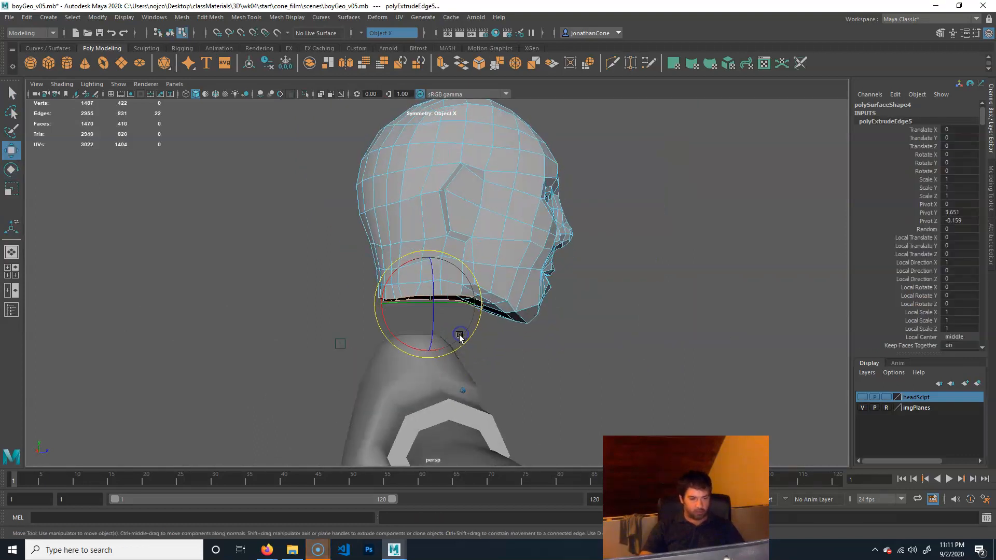
{"action": "mouse_move", "coordinate": [423, 266]}
{"action": "left_mouse_down"}
{"action": "mouse_move", "coordinate": [416, 289]}
{"action": "mouse_move", "coordinate": [429, 282]}
{"action": "left_mouse_up"}
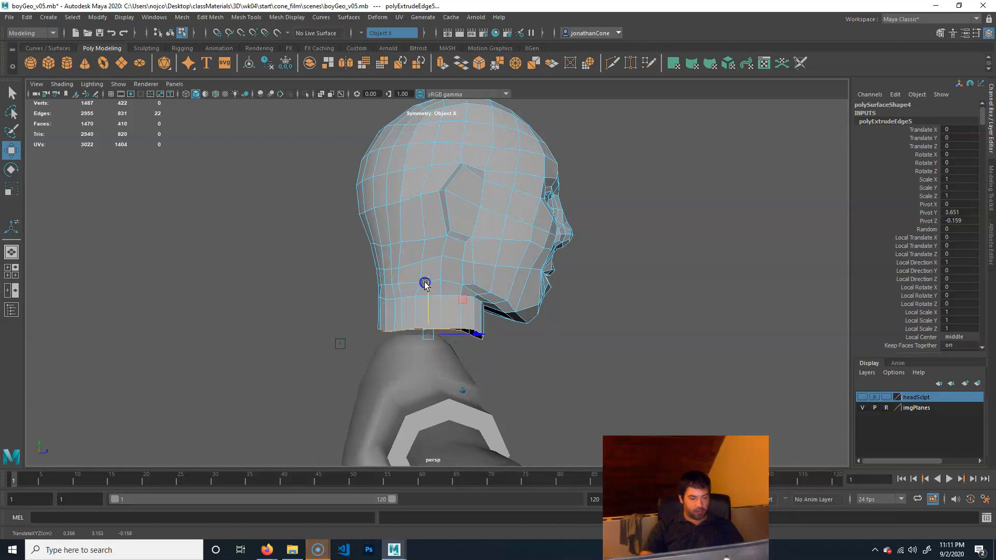
- Scale the extruded neck border inward so the neck tapers into the shirt collar
{"action": "key", "text": "r"}
{"action": "left_click_drag", "start_coordinate": [433, 335], "coordinate": [367, 373]}
{"action": "key", "text": "w"}
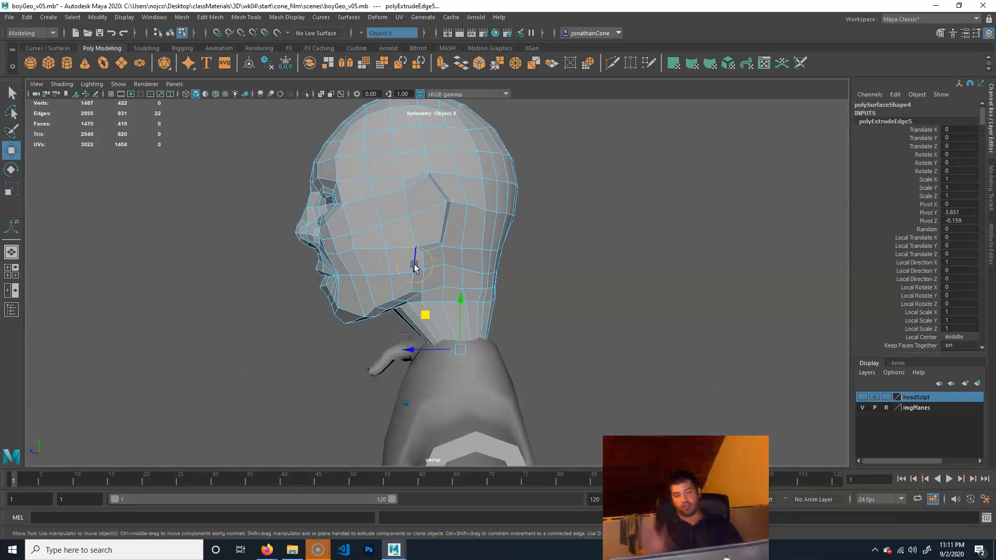
{"action": "right_click_drag", "start_coordinate": [429, 278], "coordinate": [287, 283], "text": "alt"}
{"action": "left_click_drag", "start_coordinate": [287, 283], "coordinate": [415, 357], "text": "alt"}
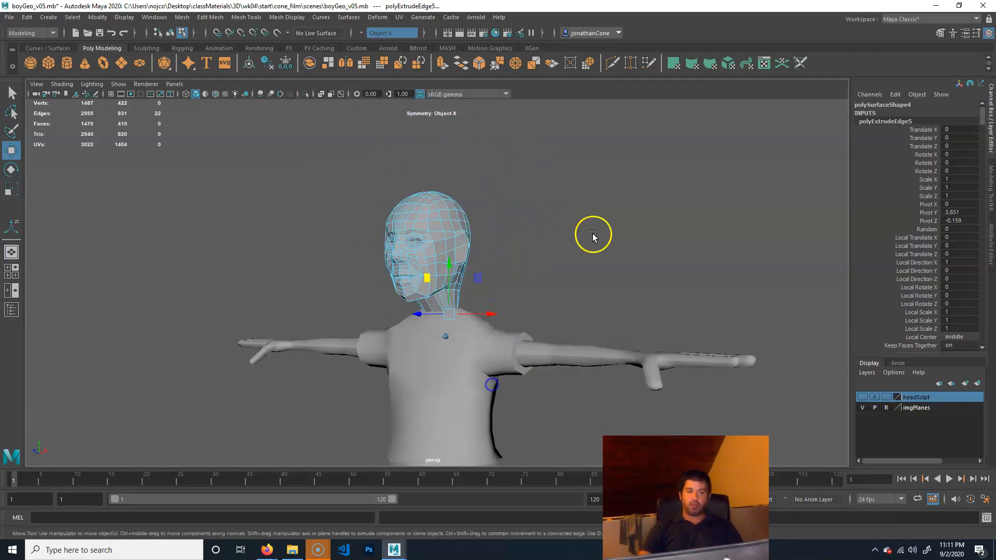
- Return the head mesh to object mode and clear the selection
{"action": "left_click", "coordinate": [593, 235]}
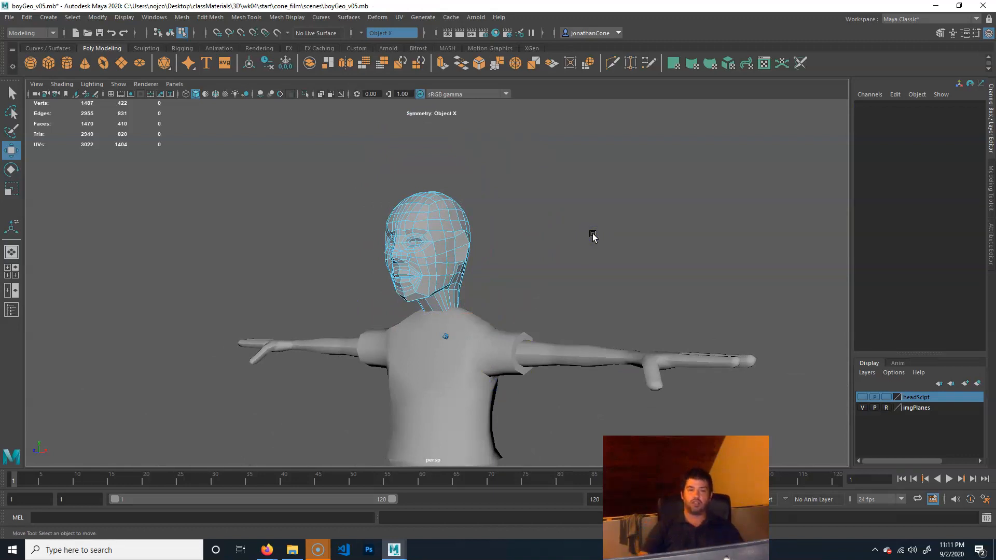
{"action": "right_click_drag", "start_coordinate": [674, 249], "coordinate": [565, 276], "text": "alt"}
{"action": "middle_click_drag", "start_coordinate": [565, 276], "coordinate": [575, 203], "text": "alt"}
{"action": "left_click_drag", "start_coordinate": [509, 286], "coordinate": [584, 288], "text": "alt"}
{"action": "right_click_drag", "start_coordinate": [513, 156], "coordinate": [550, 132]}
{"action": "left_click", "coordinate": [588, 145]}
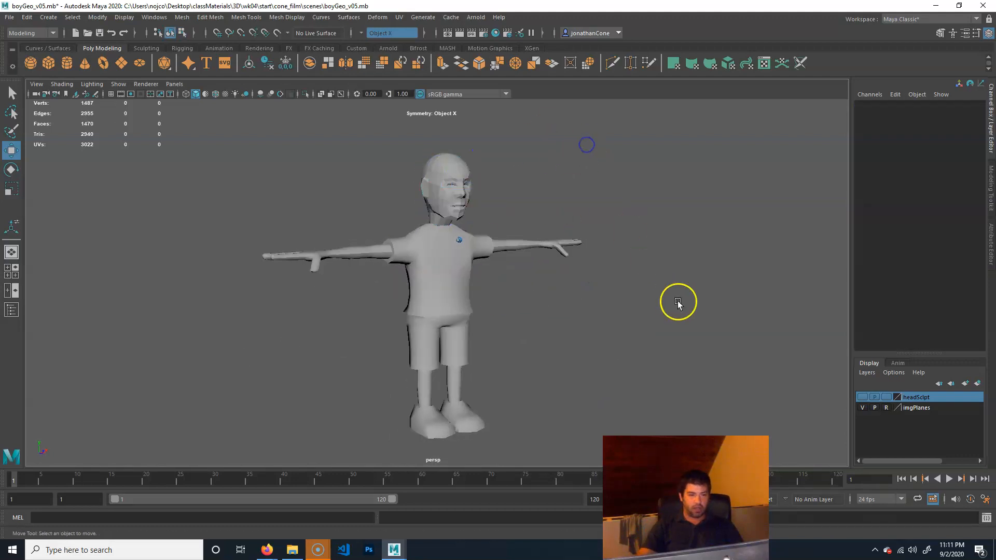
- Examine the retopologized head and new neck on the full character from several sides, with the head's wireframe highlighted
{"action": "left_click_drag", "start_coordinate": [678, 305], "coordinate": [582, 311], "text": "alt"}
{"action": "right_click_drag", "start_coordinate": [411, 306], "coordinate": [584, 337], "text": "alt"}
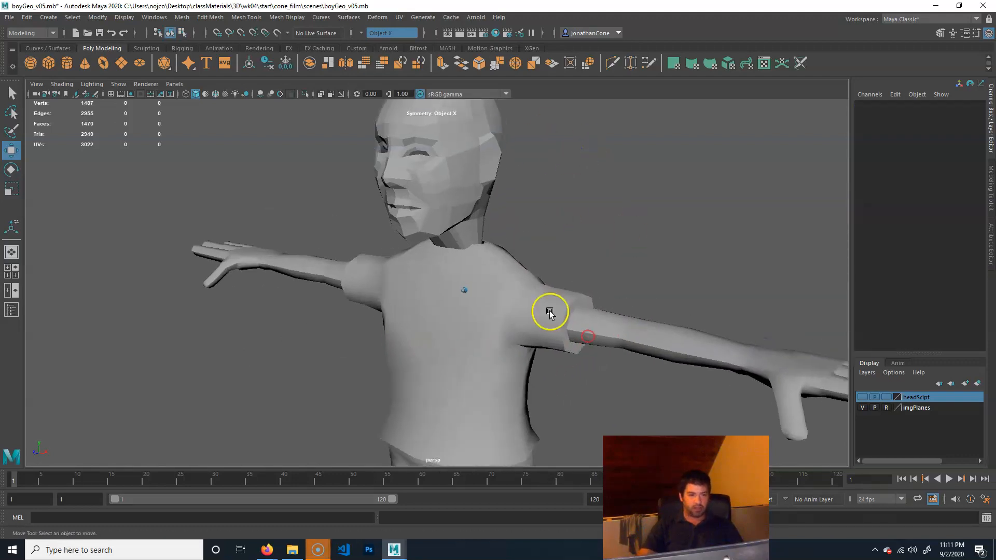
{"action": "middle_click_drag", "start_coordinate": [572, 227], "coordinate": [551, 289], "text": "alt"}
{"action": "left_click", "coordinate": [441, 198]}
{"action": "left_click_drag", "start_coordinate": [558, 273], "coordinate": [598, 258], "text": "alt"}
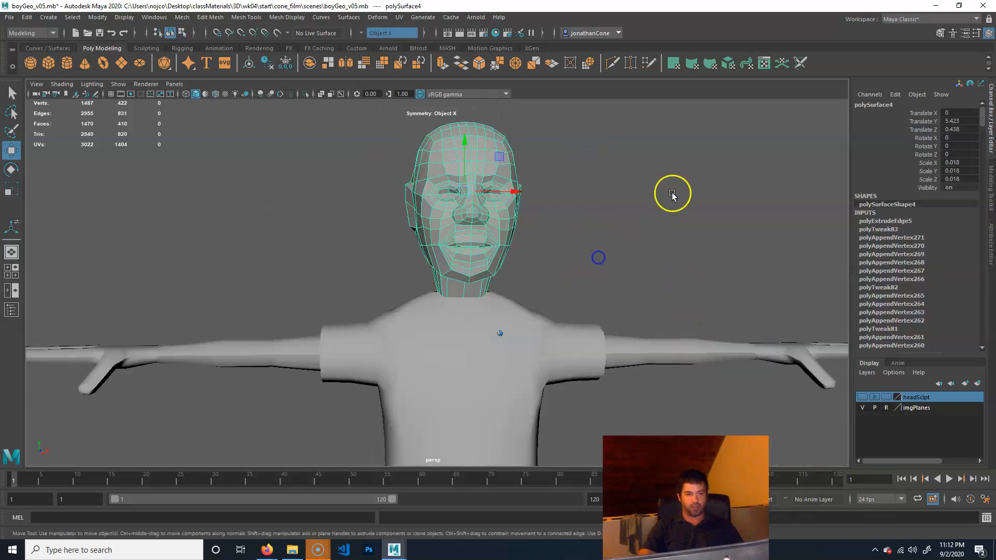
{"action": "left_click", "coordinate": [671, 196]}
{"action": "left_click_drag", "start_coordinate": [441, 319], "coordinate": [537, 308], "text": "alt"}
{"action": "left_click", "coordinate": [488, 216]}
{"action": "right_click_drag", "start_coordinate": [483, 244], "coordinate": [544, 265], "text": "alt"}
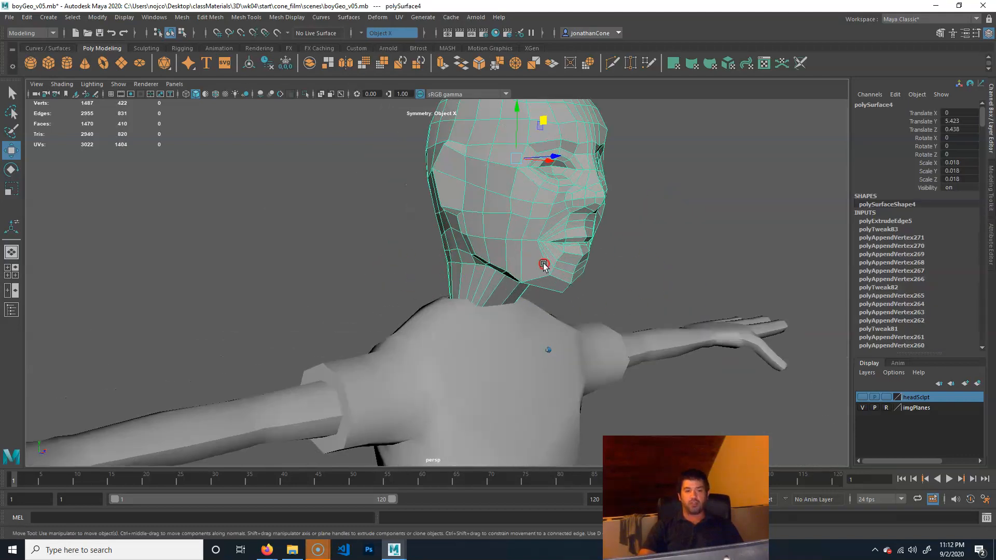
{"action": "middle_click_drag", "start_coordinate": [544, 265], "coordinate": [470, 311], "text": "alt"}
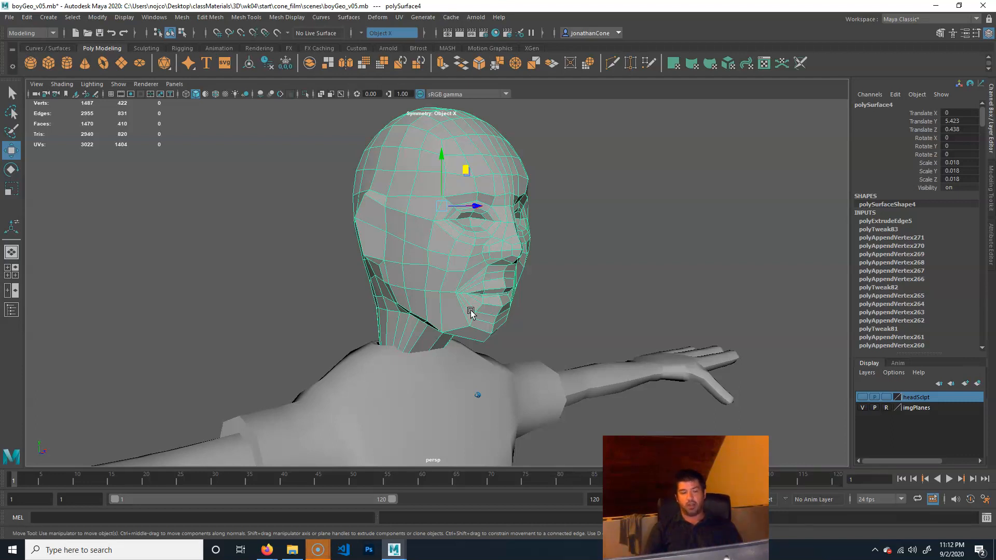
{"action": "left_click_drag", "start_coordinate": [654, 282], "coordinate": [556, 275], "text": "alt"}
{"action": "right_click_drag", "start_coordinate": [555, 275], "coordinate": [296, 322], "text": "alt"}
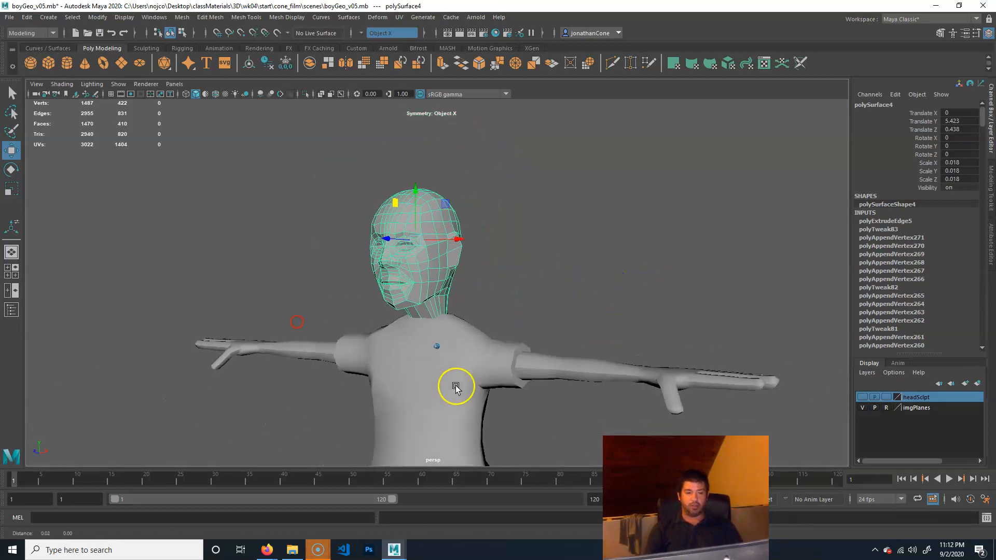
{"action": "middle_click_drag", "start_coordinate": [456, 387], "coordinate": [442, 304], "text": "alt"}
{"action": "right_click_drag", "start_coordinate": [445, 342], "coordinate": [414, 356], "text": "alt"}
{"action": "middle_click_drag", "start_coordinate": [414, 356], "coordinate": [437, 314], "text": "alt"}
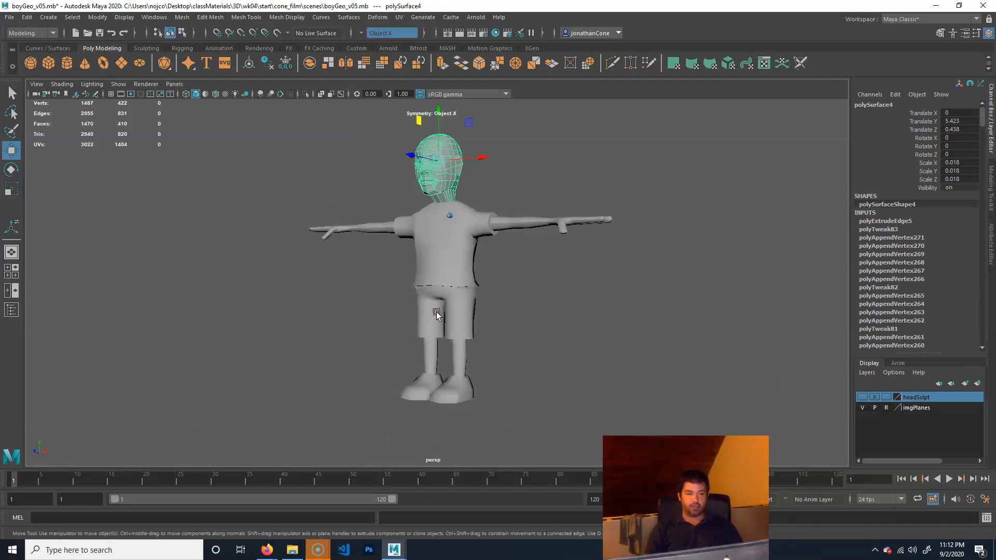